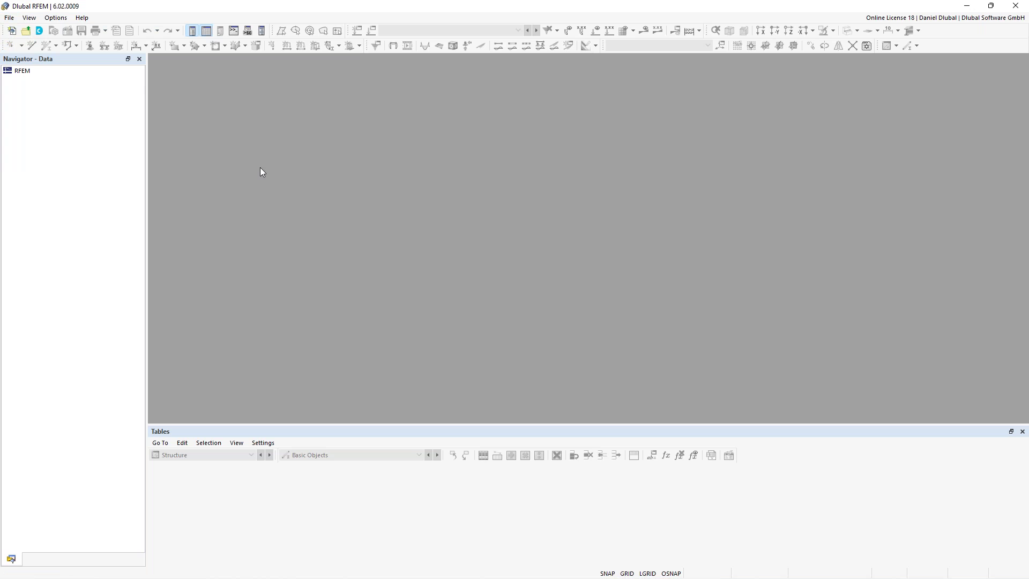
Step: Create a 2D | XZ | Plane Stress model named "Two-span beam" with the Steel Design add-on activated
key("ctrl+n")
type("Two-span beam")
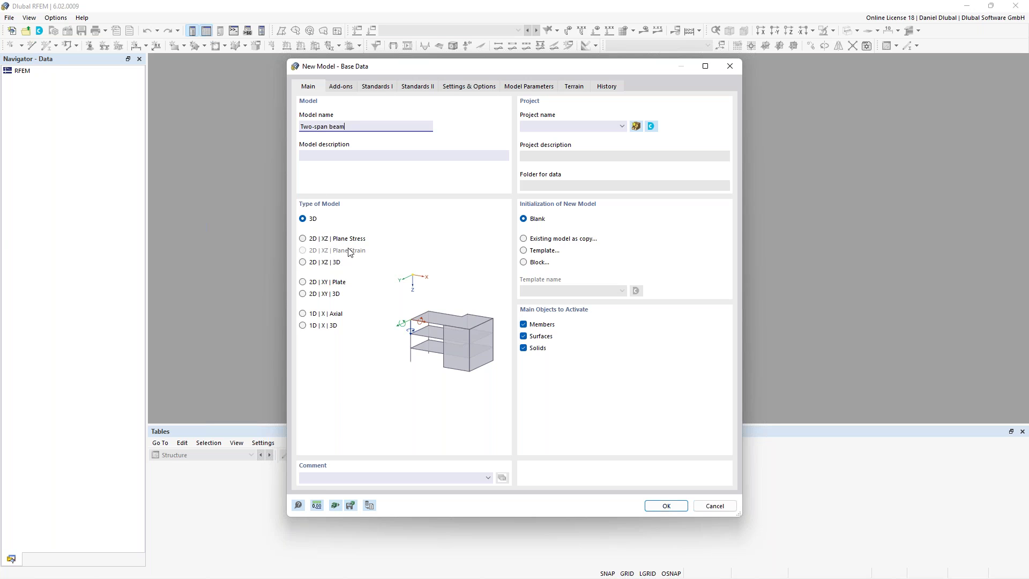
left_click(326, 240)
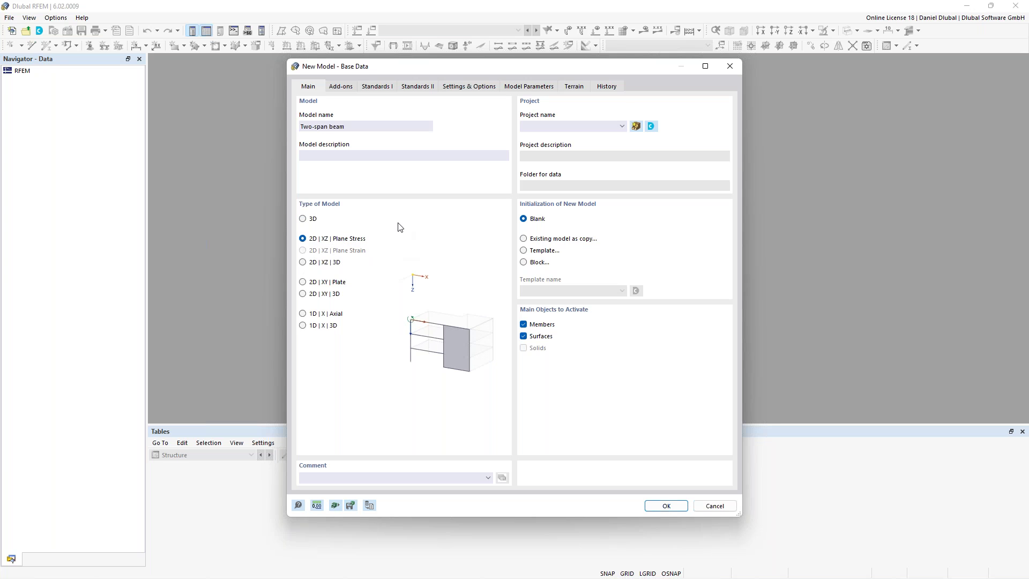
left_click(347, 91)
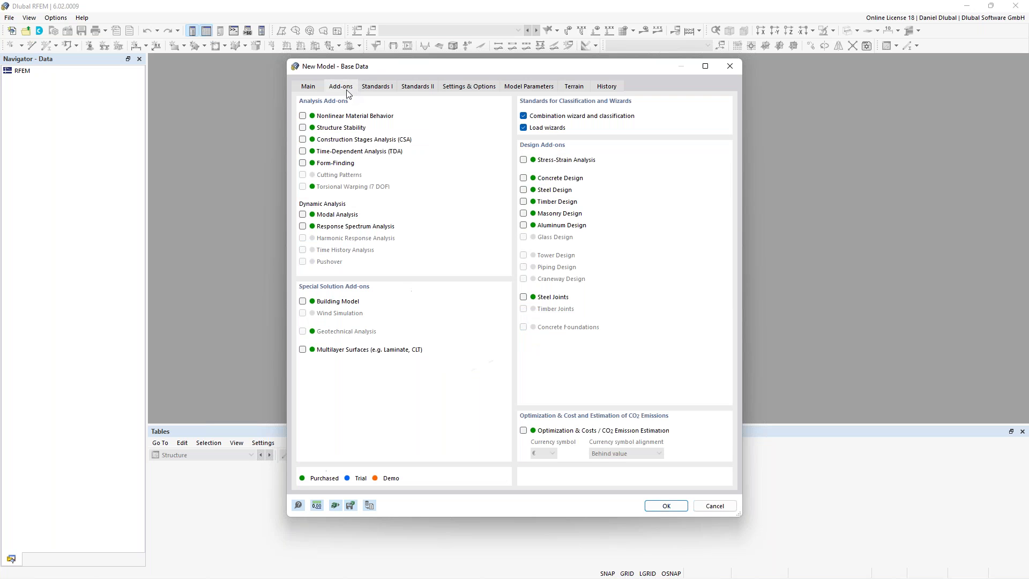
left_click(524, 190)
Step: Try the DIN | 2016-04 national annex for EN 1993 steel design, return to CEN | 2015-06, and confirm the base data
left_click(382, 88)
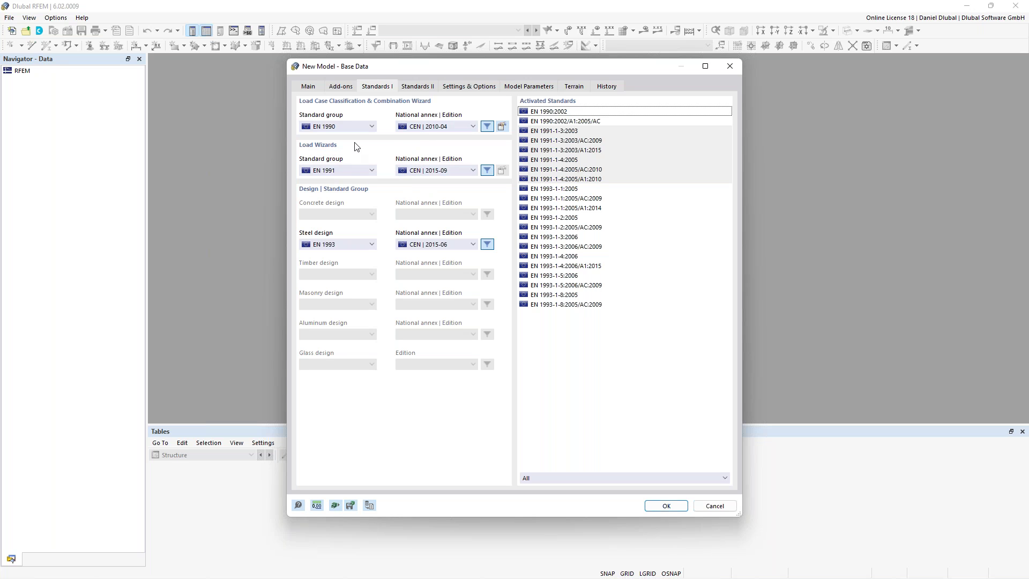
left_click(430, 247)
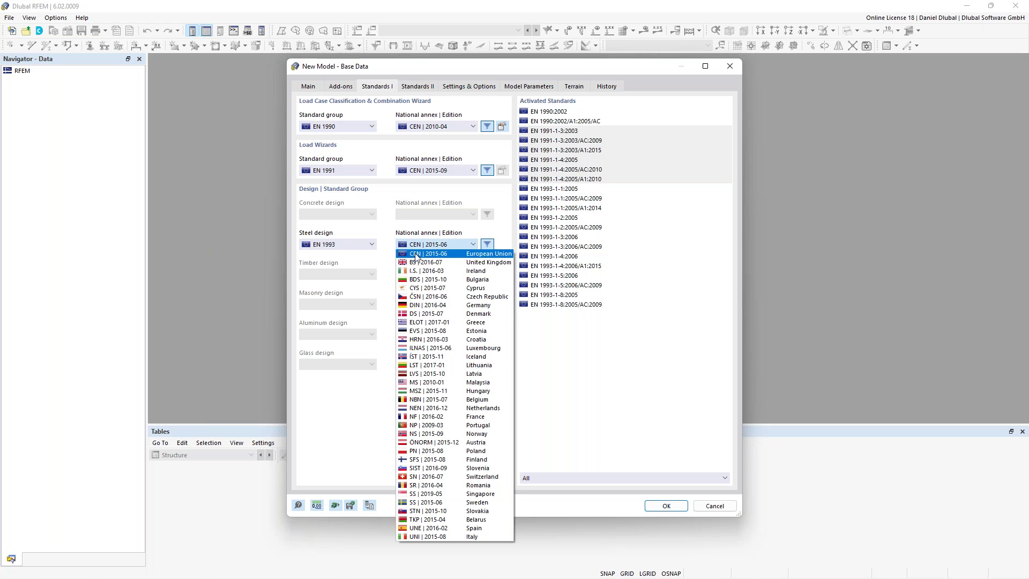
left_click(423, 306)
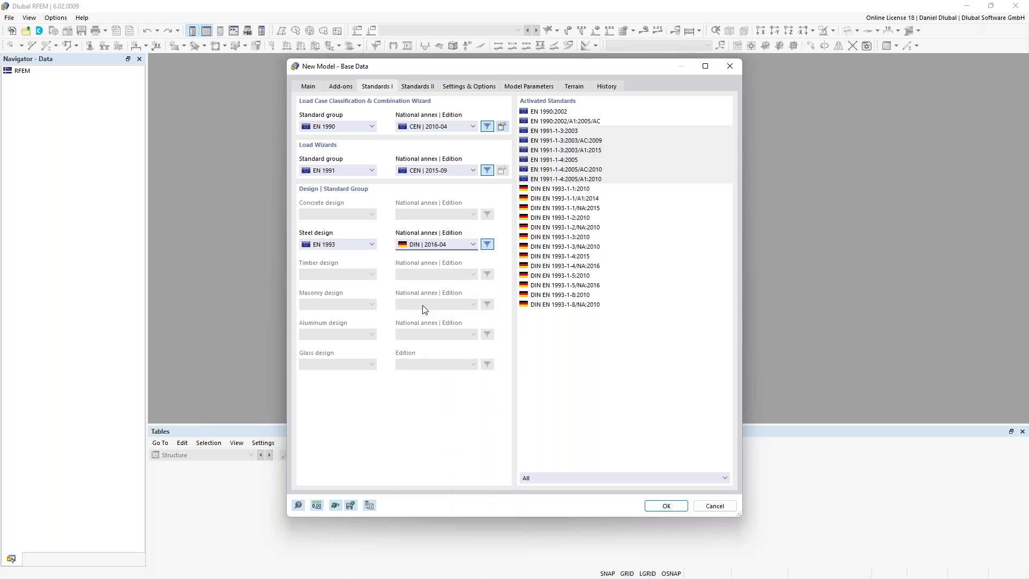
left_click(442, 248)
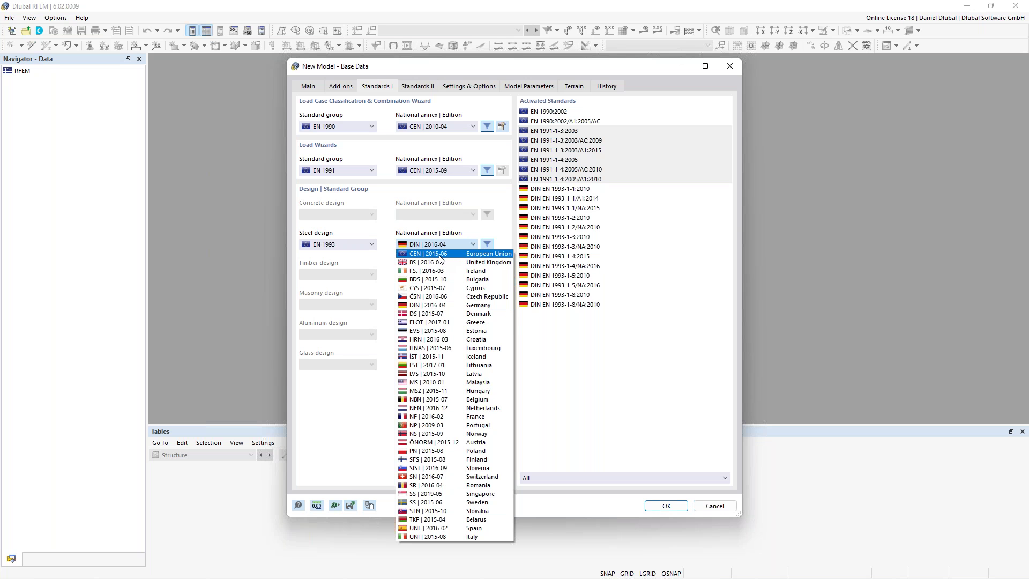
left_click(440, 254)
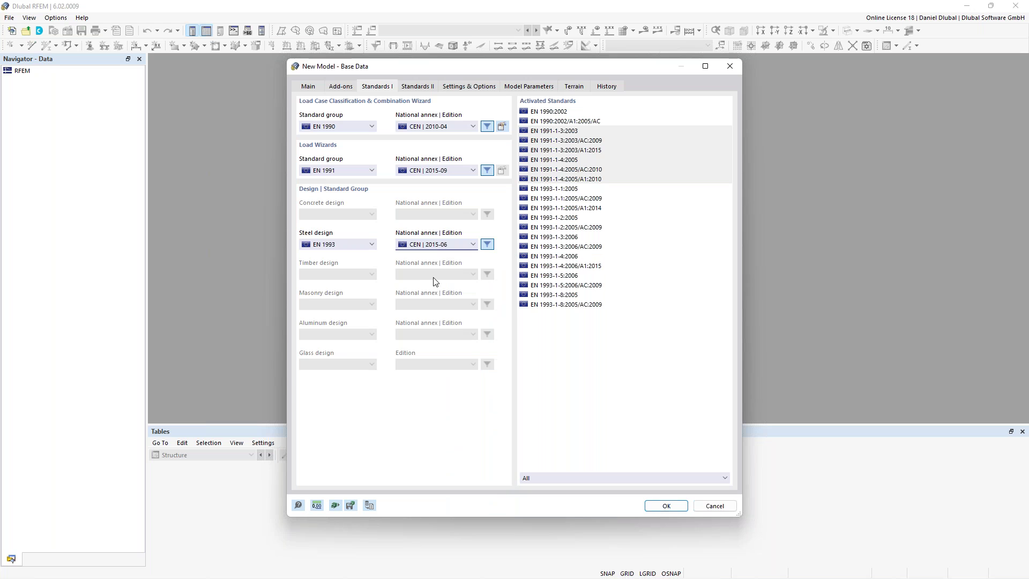
left_click(666, 506)
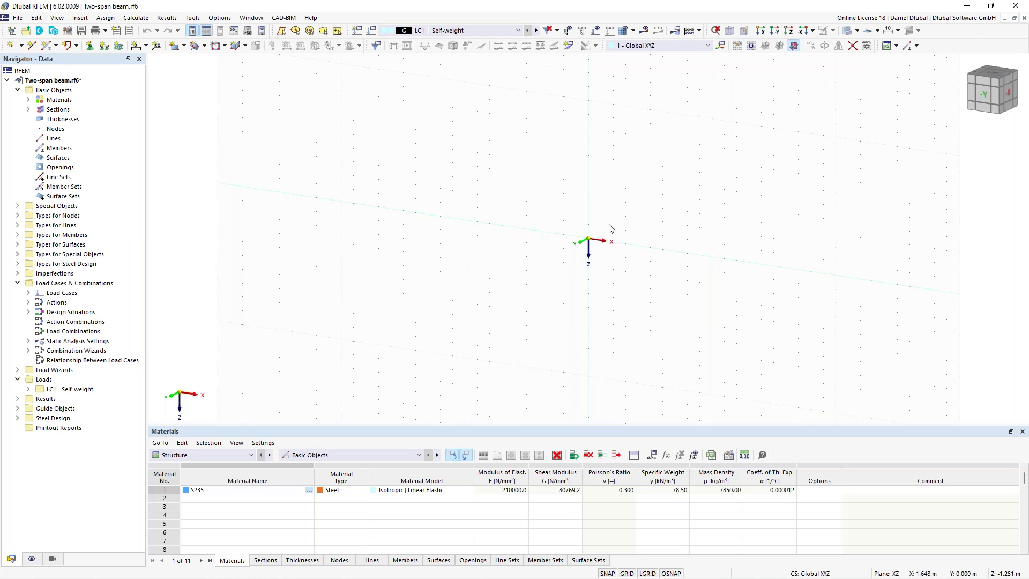
Step: Show the work plane in the reverse Y-direction view
middle_click_drag(610, 223, 538, 213)
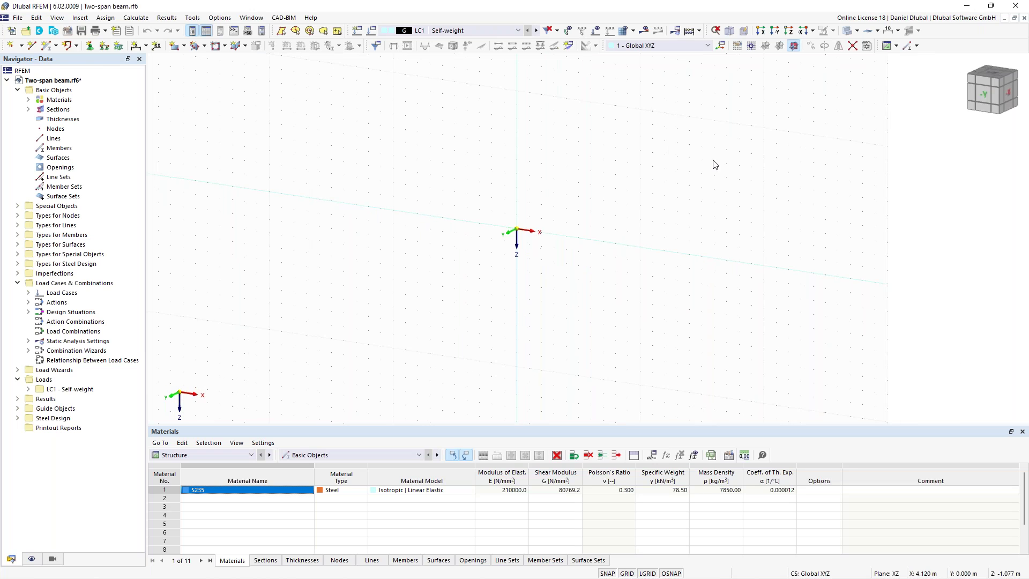
left_click(776, 36)
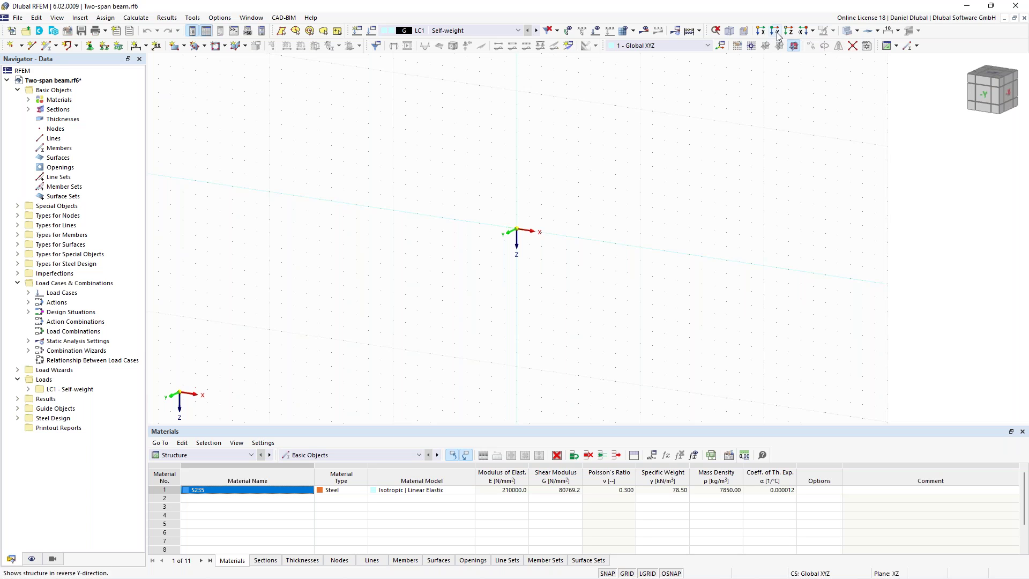
middle_click_drag(593, 159, 420, 169)
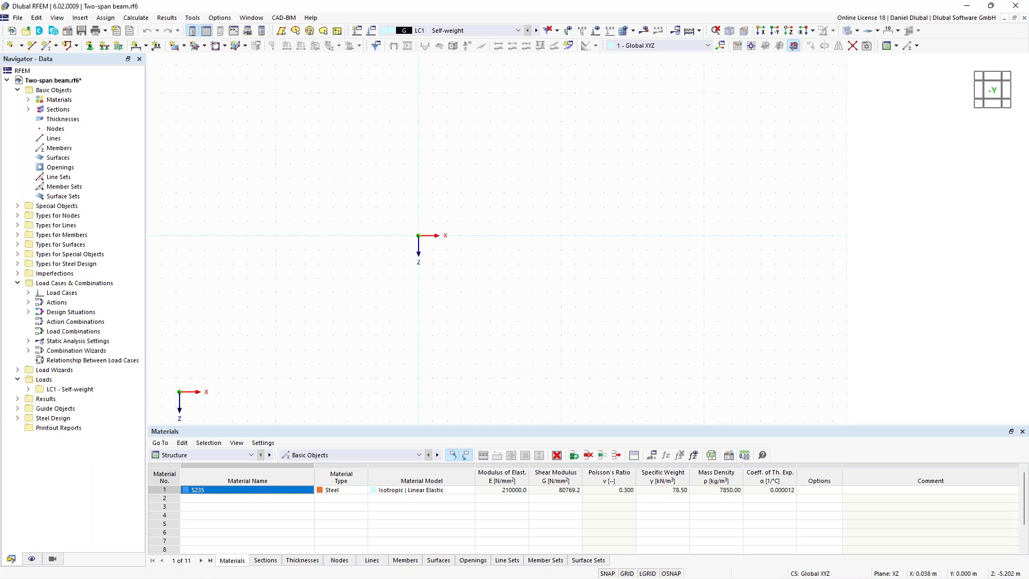
middle_click_drag(419, 158, 419, 164)
scroll(419, 164, "up", 1)
Step: For a new single beam member, define a new section IPE 550 | DIN 1025-5:1994-03; Euronorm 19-57 with material S235
left_click(47, 46)
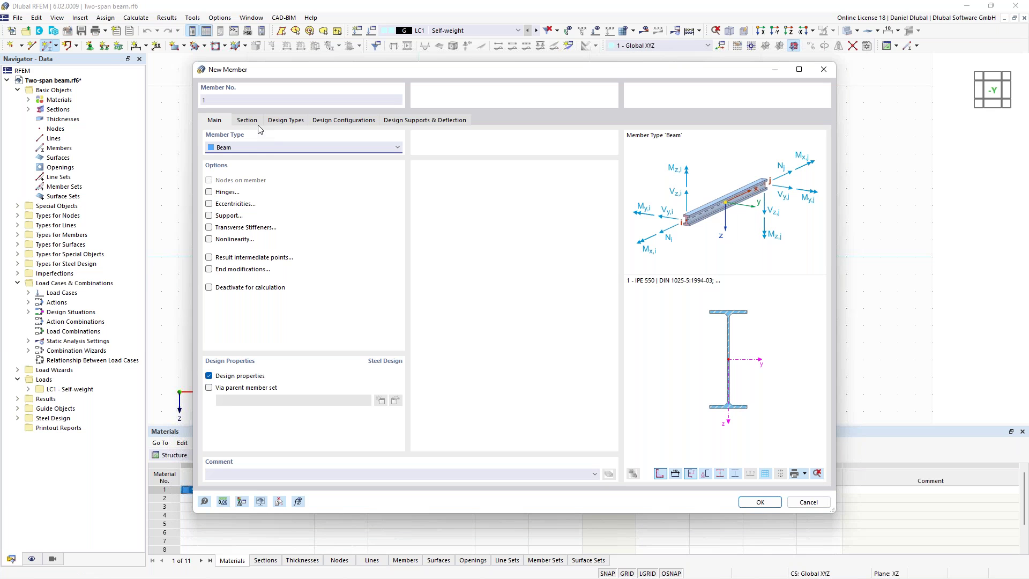
left_click(255, 123)
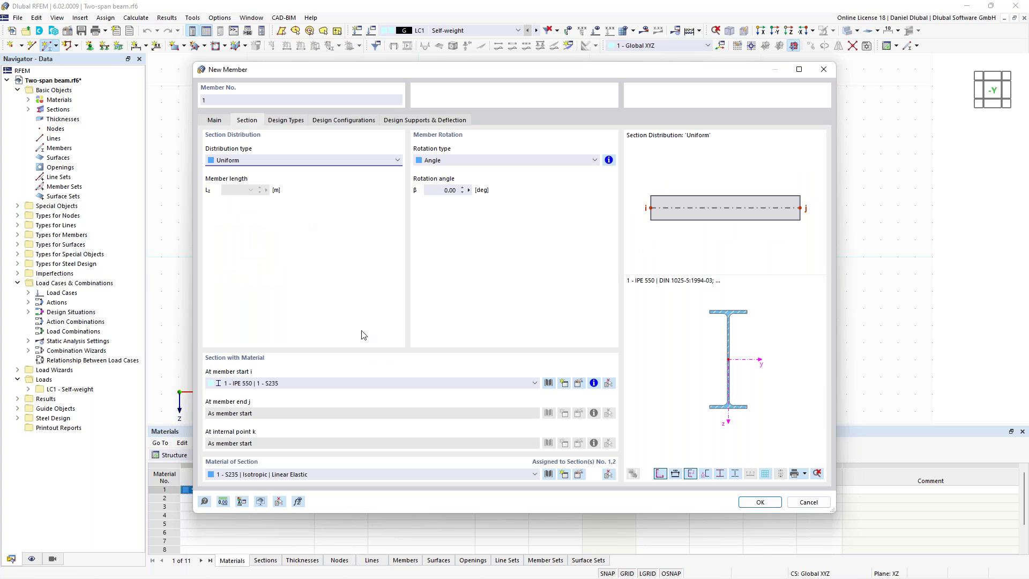
left_click(331, 384)
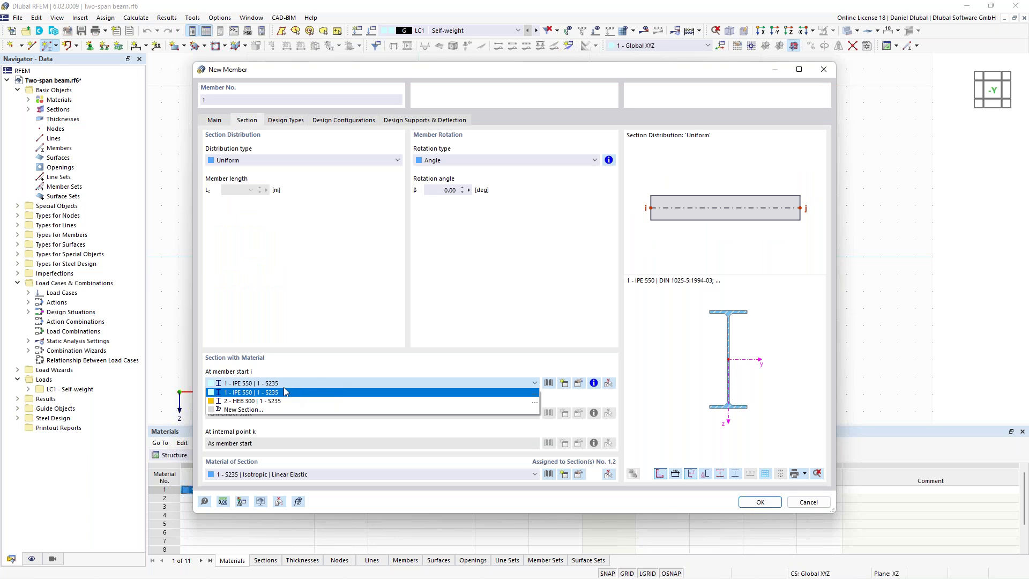
left_click(284, 393)
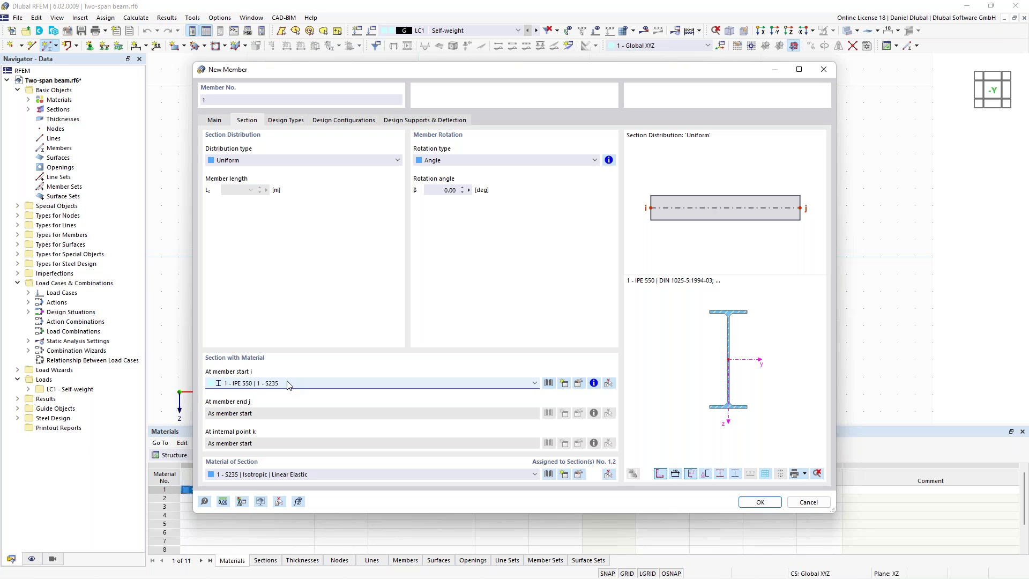
left_click(563, 383)
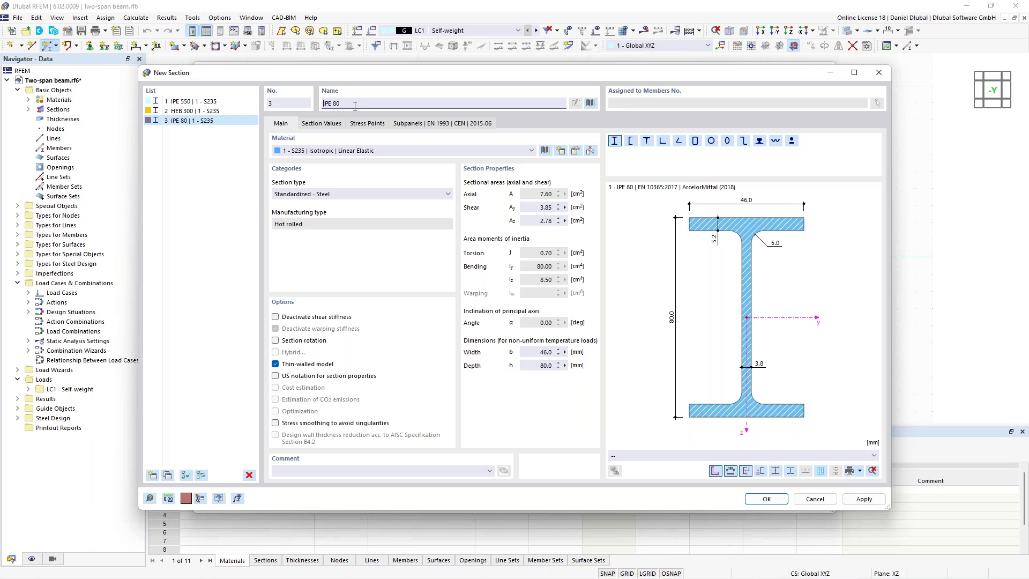
double_click(334, 103)
type("550")
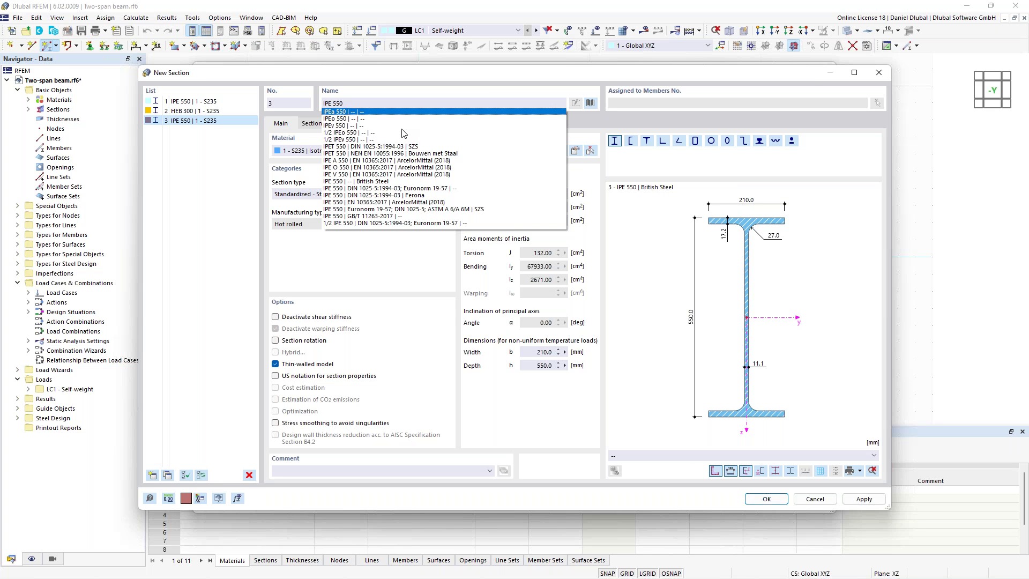
key("Down")
key("Down")
key("Down")
key("Down")
key("Down")
key("Down")
key("Down")
key("Down")
key("Down")
key("Down")
key("Down")
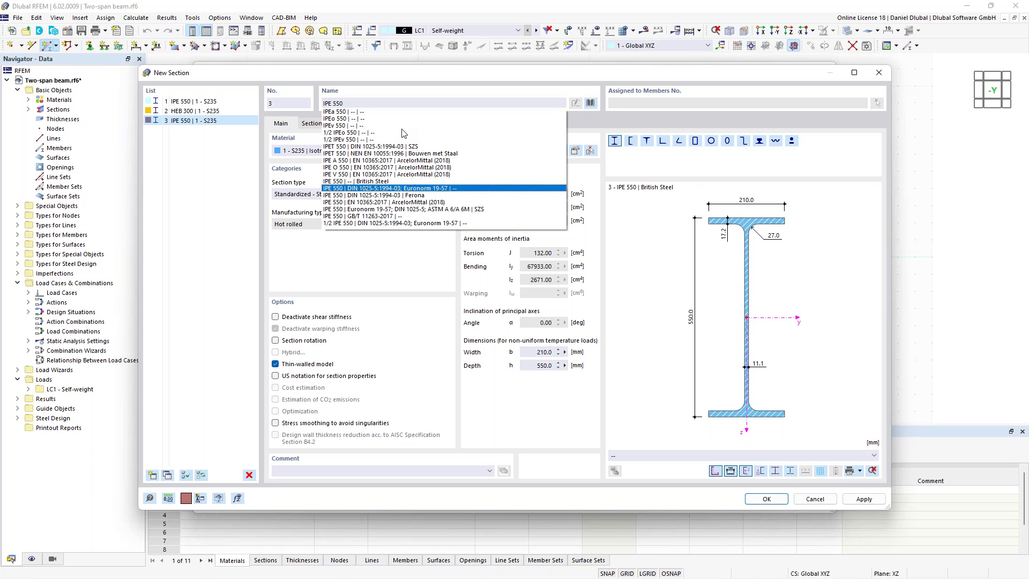
key("Return")
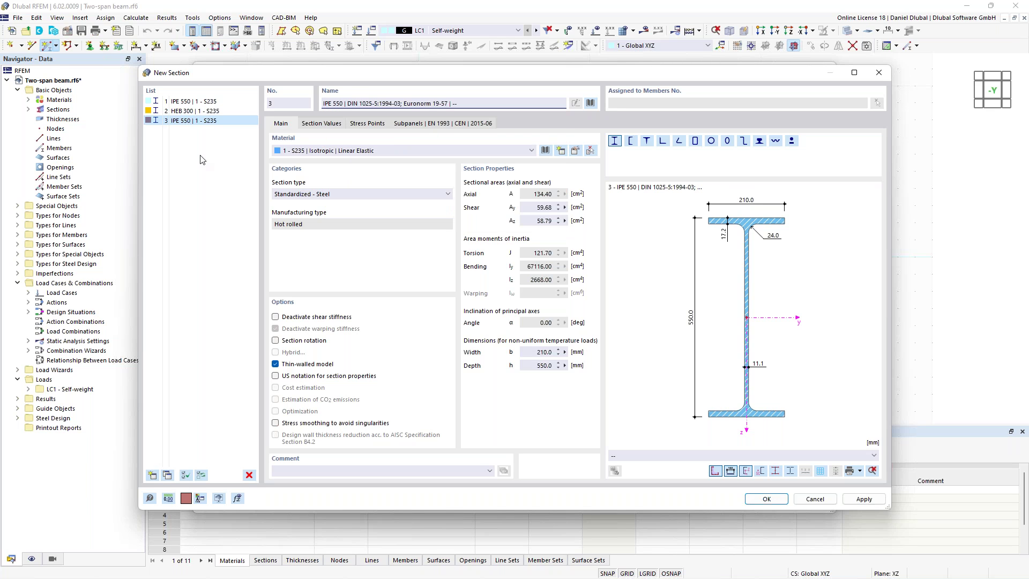
left_click(309, 155)
left_click(311, 156)
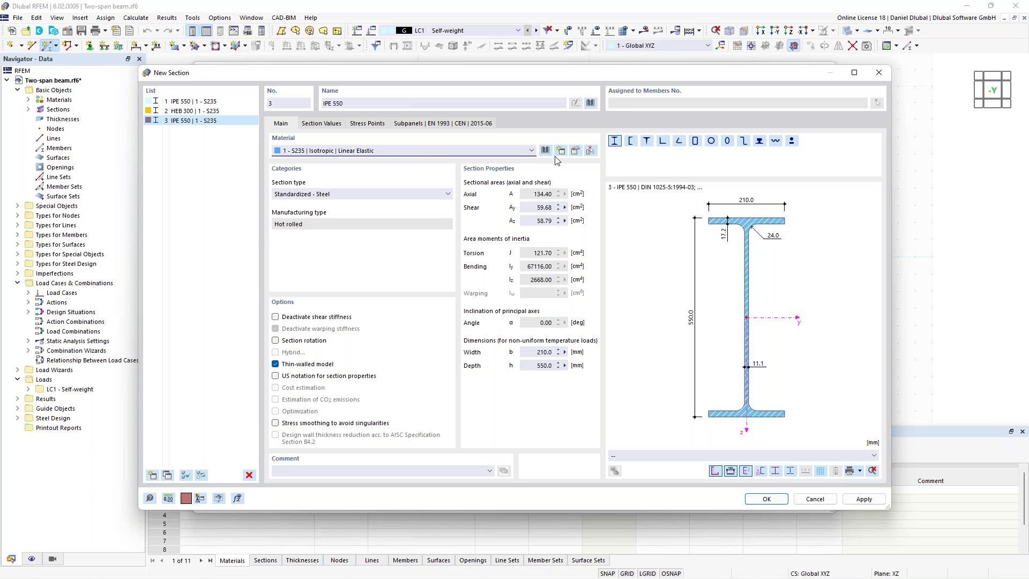
Step: Examine the S235 material's basic properties, strength values and EN 1993 partial factors without changing them
left_click(574, 154)
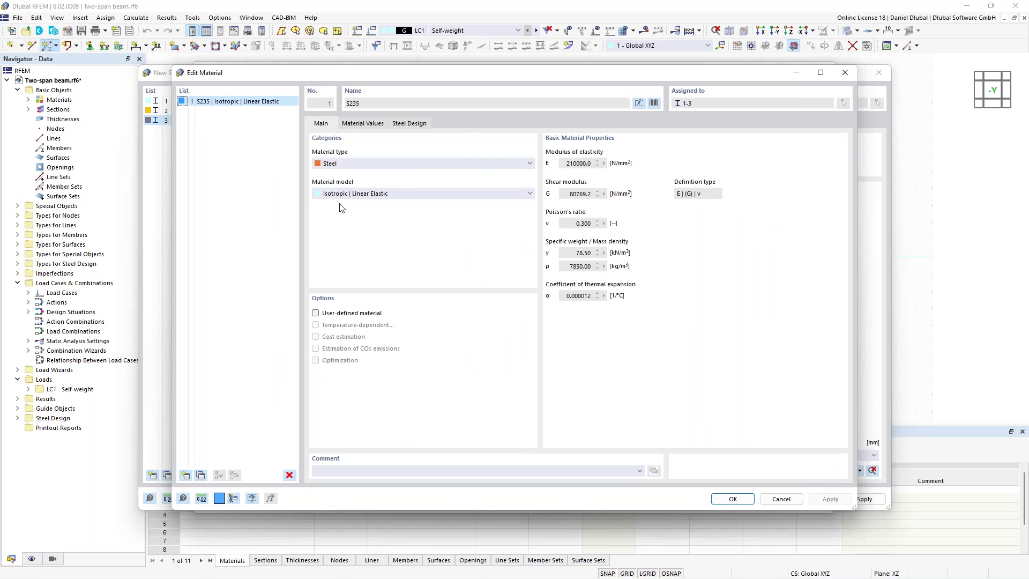
left_click(405, 124)
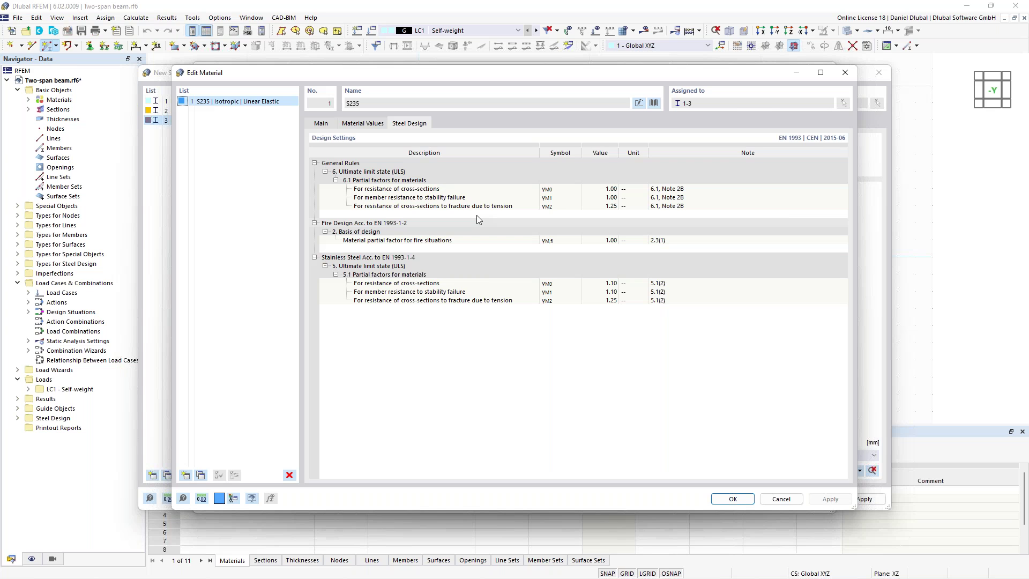
left_click(555, 191)
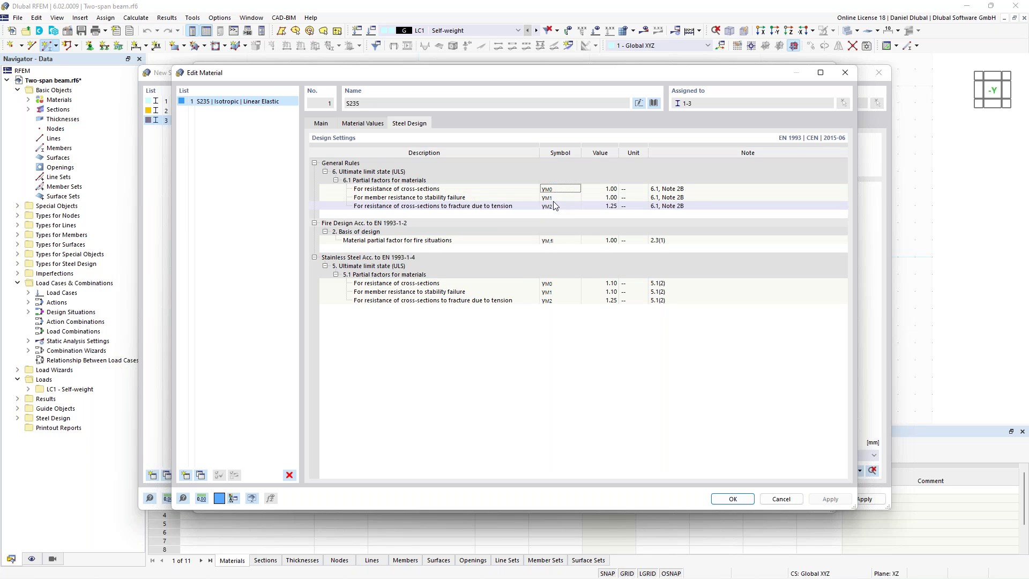
left_click(558, 199)
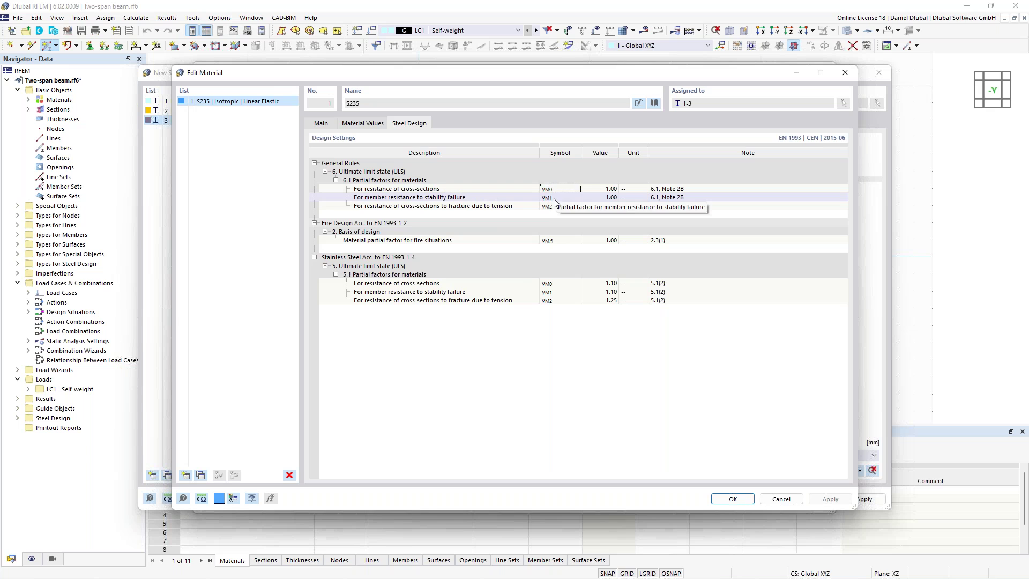
left_click(608, 199)
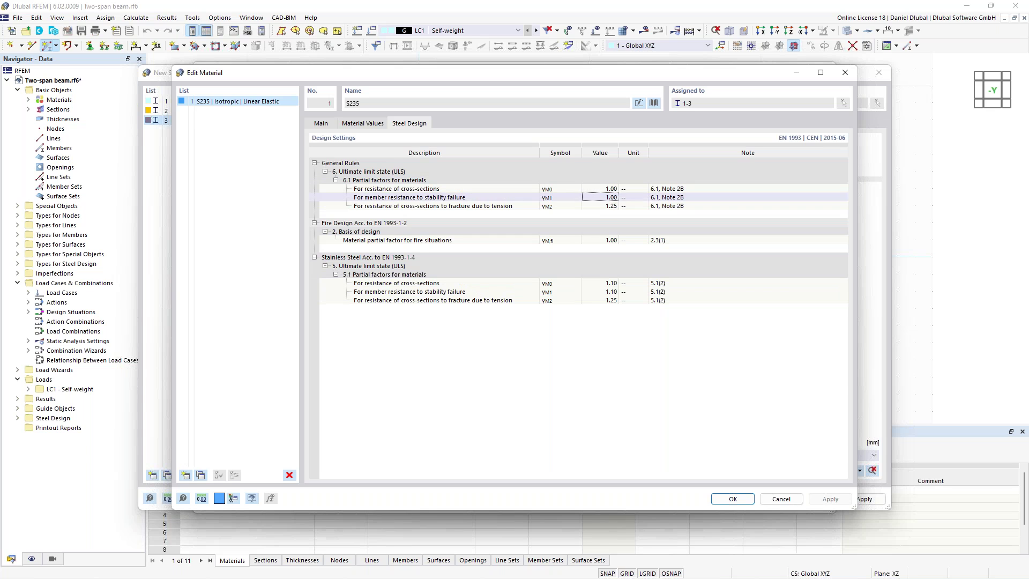
left_click(550, 200)
left_click(611, 200)
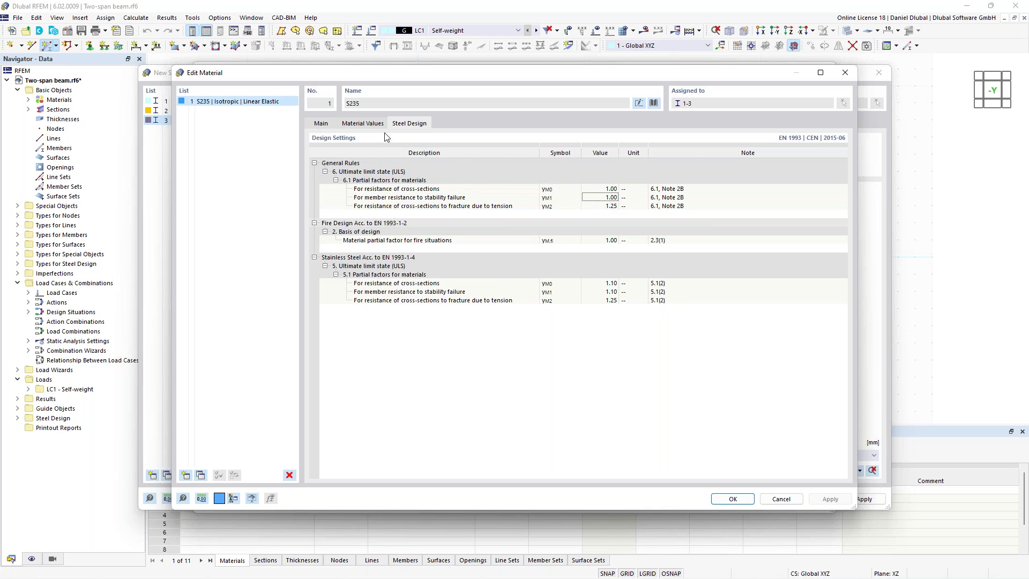
left_click(368, 125)
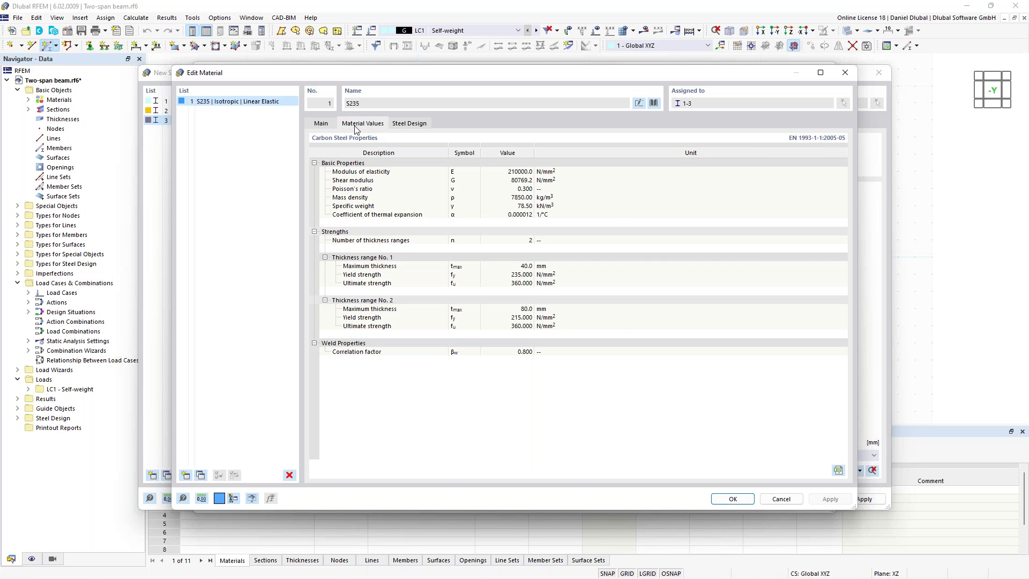
left_click(395, 124)
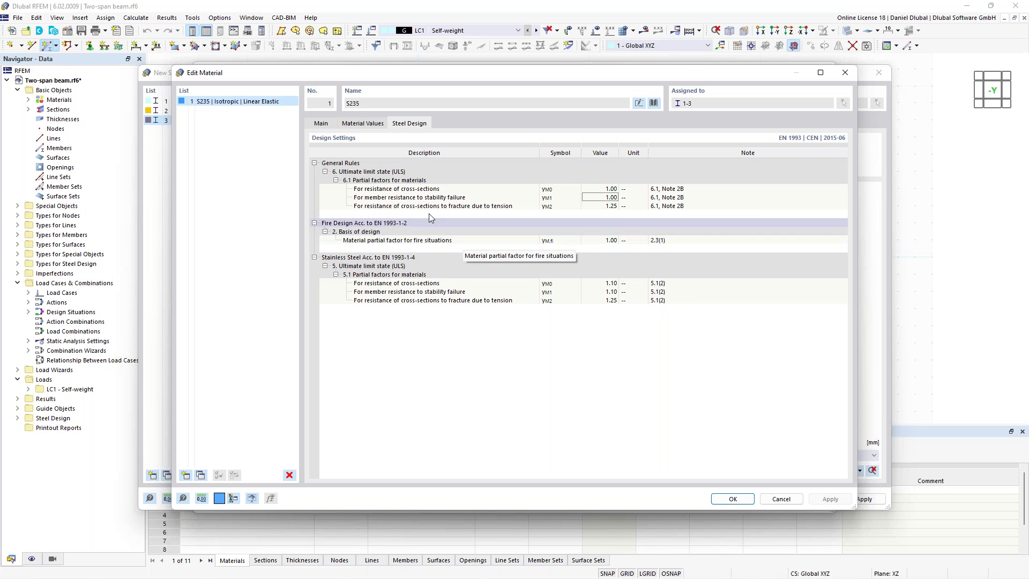
left_click(322, 124)
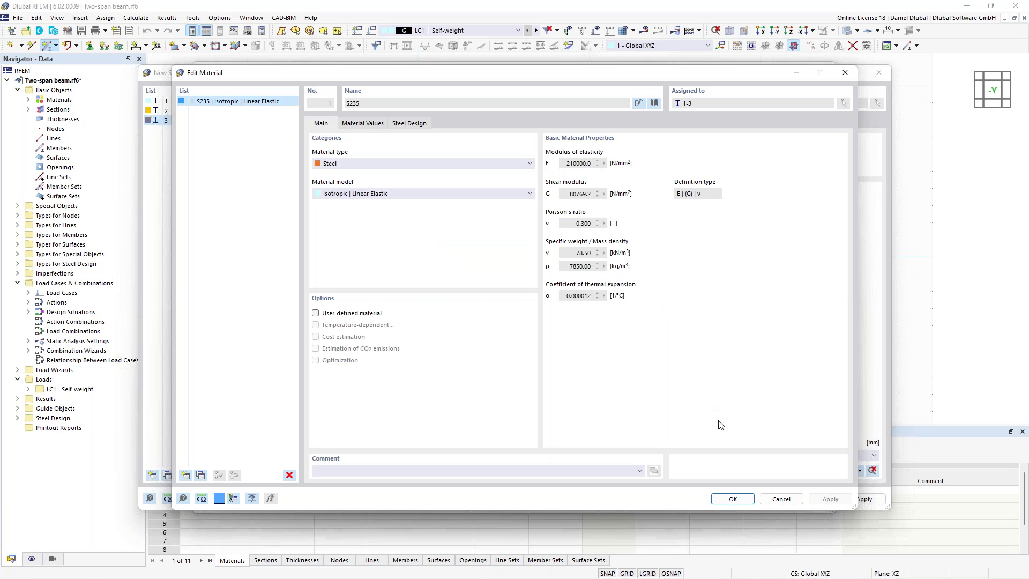
left_click(780, 499)
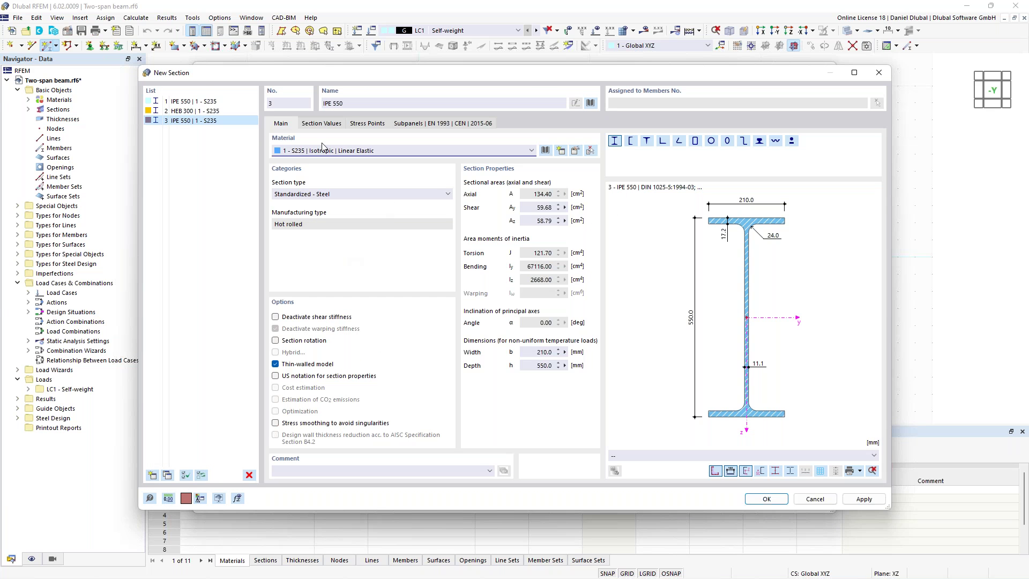
Step: Assign the new IPE 550 section to the member and confirm the member settings
left_click(188, 121)
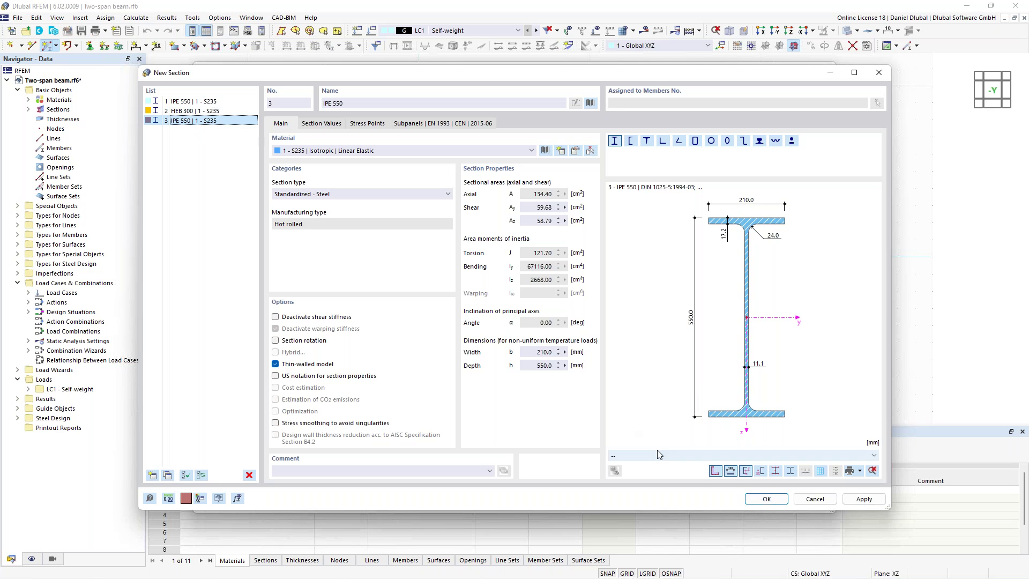
left_click(764, 499)
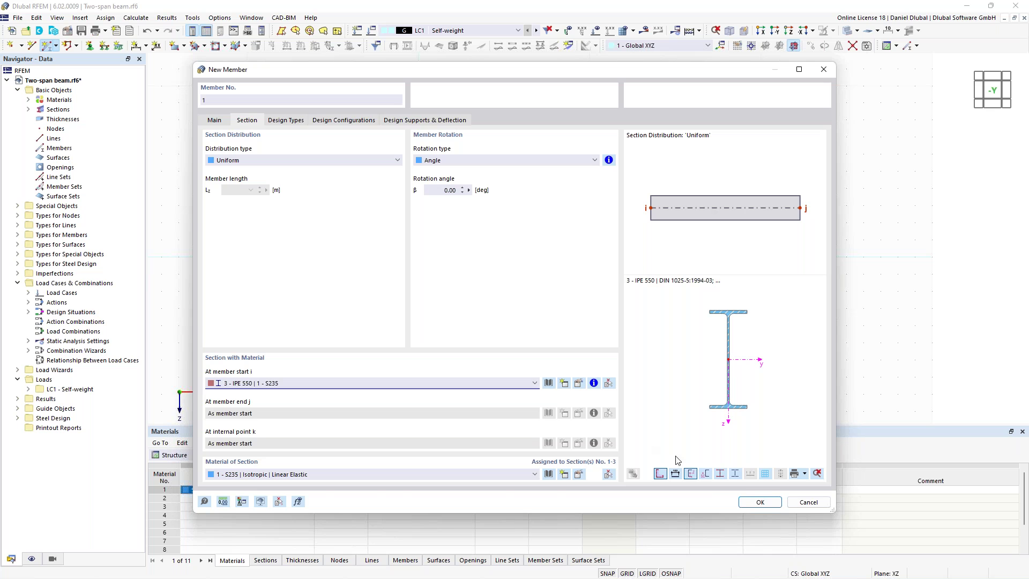
left_click(760, 501)
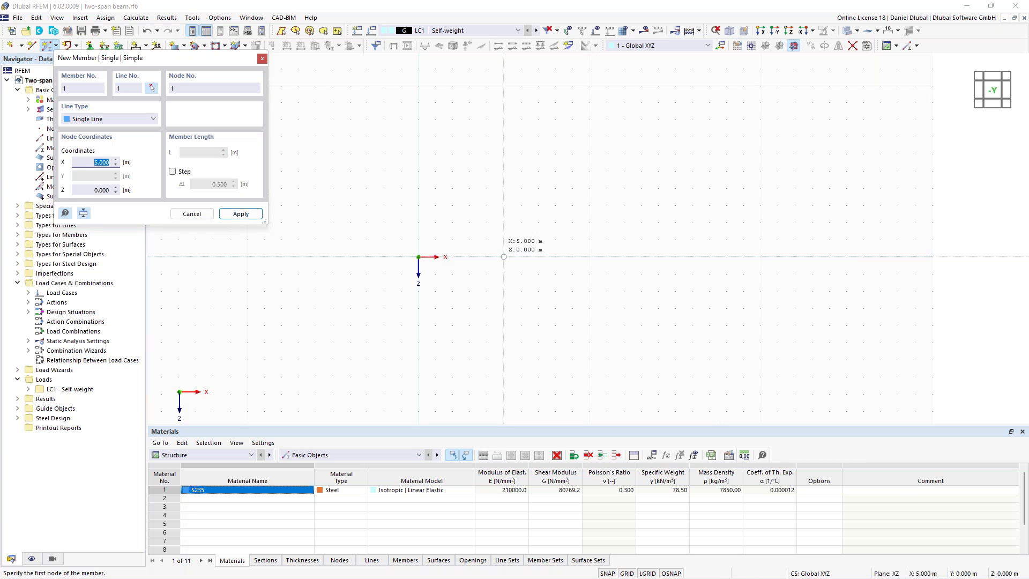
Step: Place the single member horizontally along the X-axis, starting at the origin, with a total length of 24 m
left_click(338, 245)
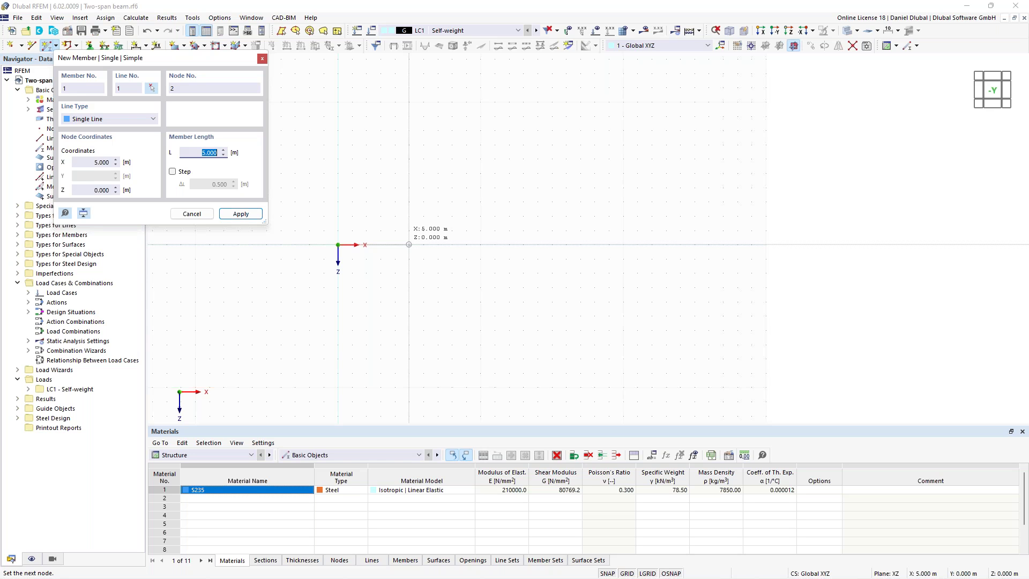
key("Return")
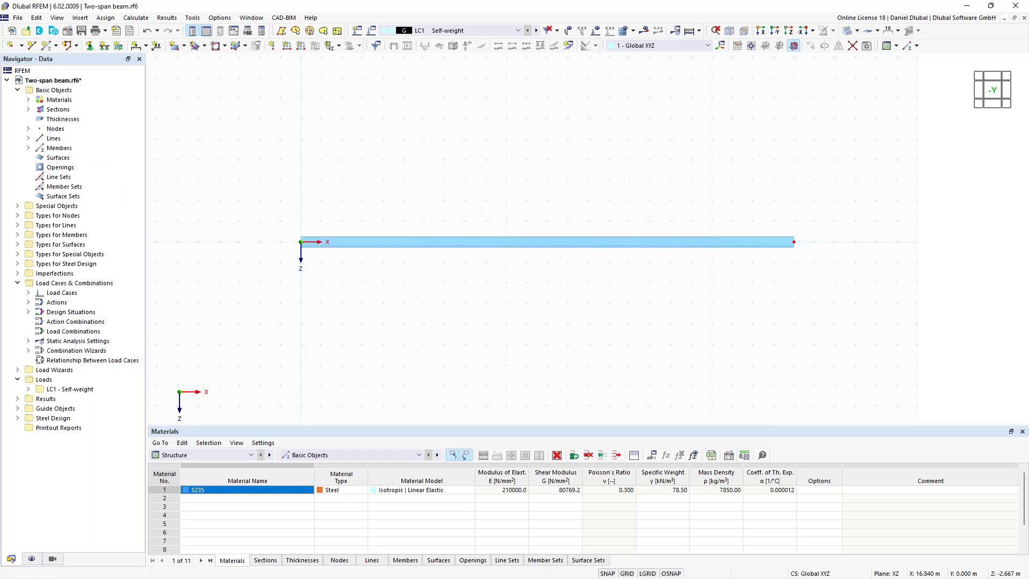
scroll(678, 202, "up", 1)
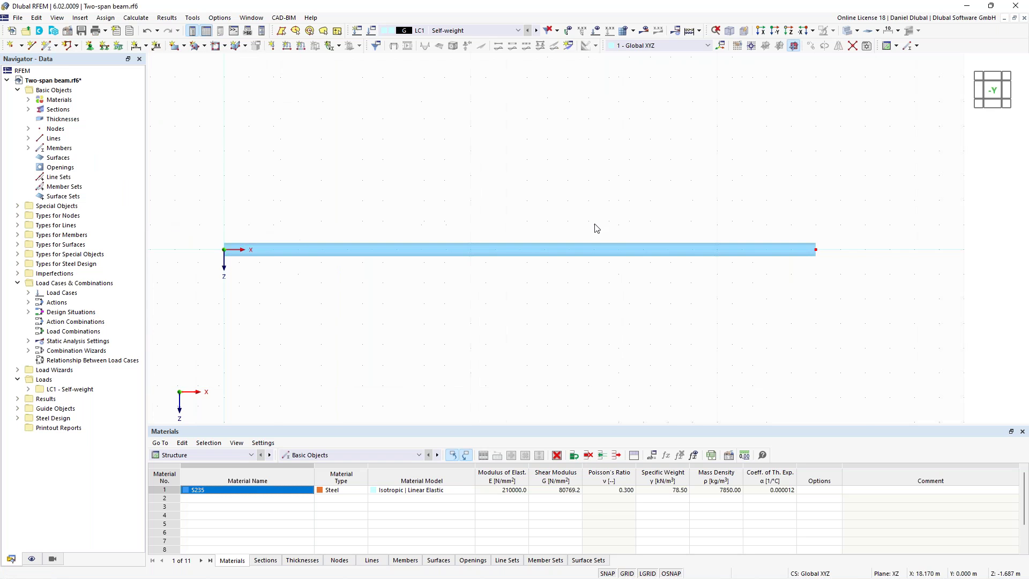
Step: Divide the beam using 1 intermediate node, created as an 'On Member' node without dividing the member, and check its properties
right_click(591, 252)
mouse_move(750, 285)
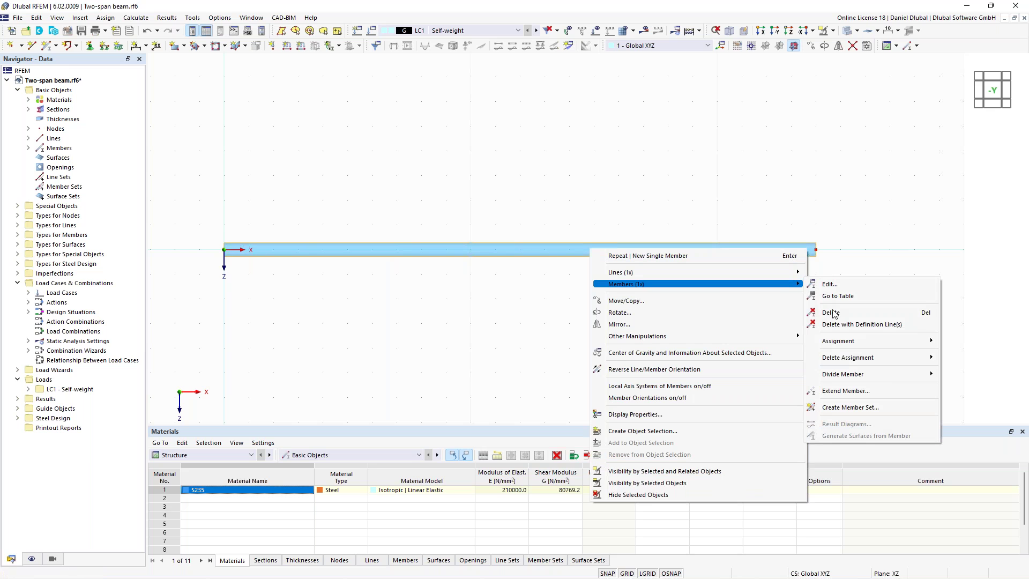
mouse_move(892, 376)
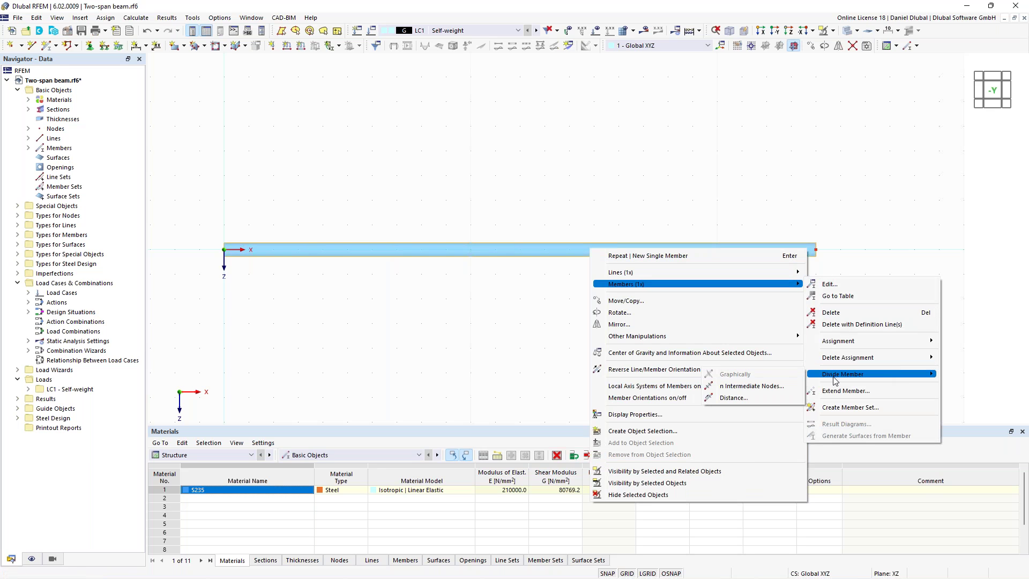
left_click(756, 387)
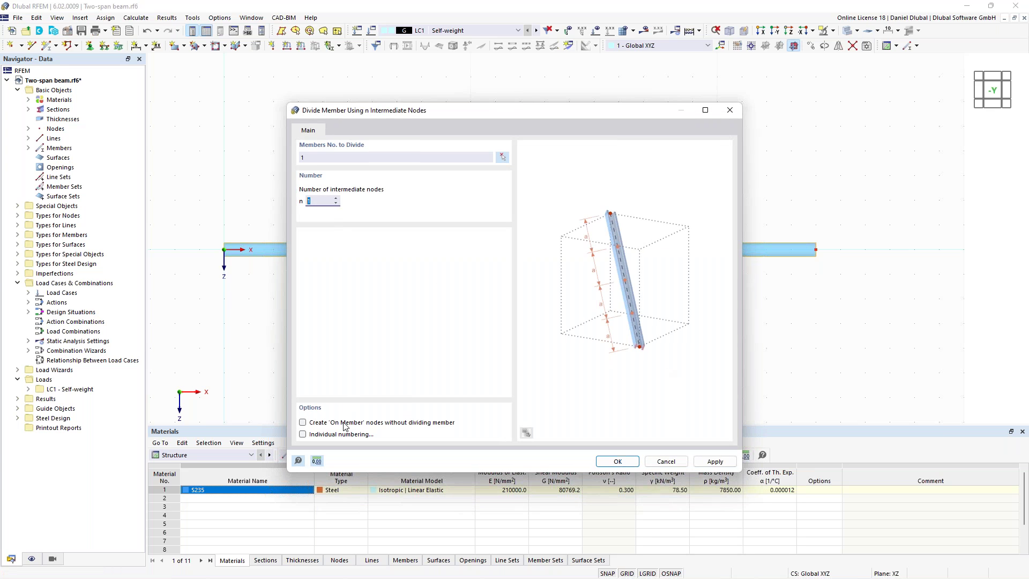
left_click(328, 423)
key("Return")
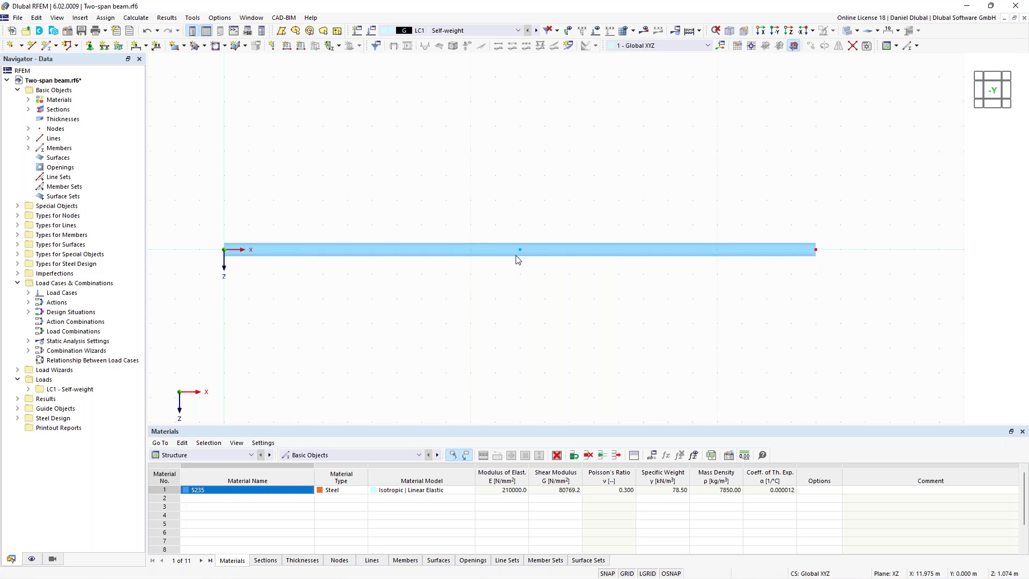
double_click(518, 252)
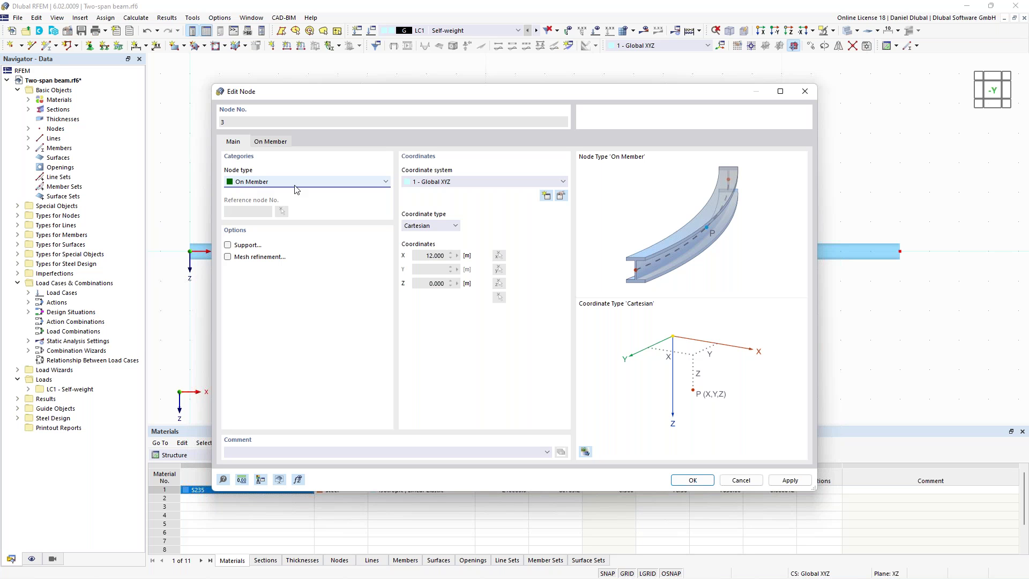
left_click(806, 93)
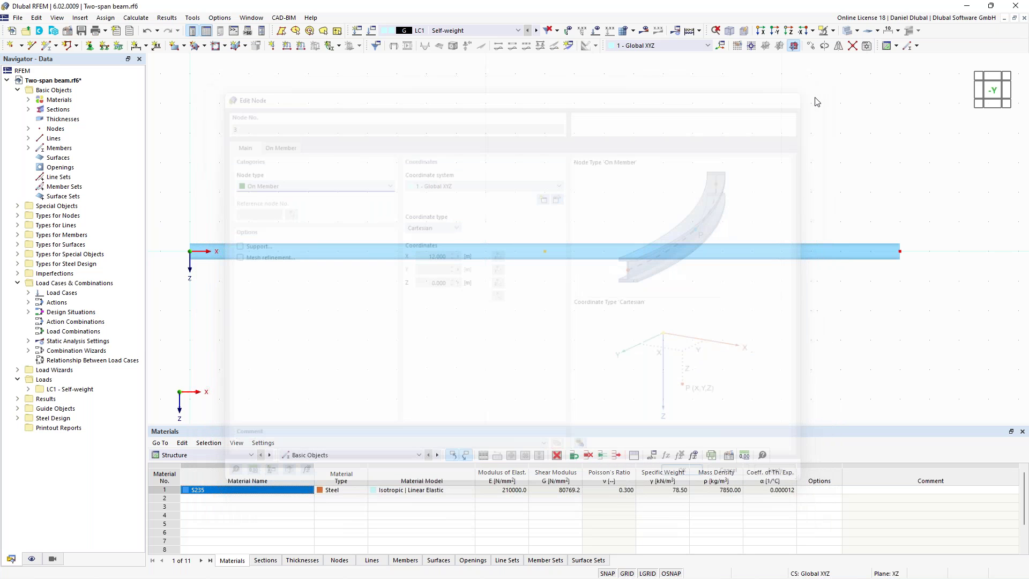
Step: Define a new nodal support that restrains uX, uY, uZ, φX and φZ and leaves φY free
scroll(428, 190, "down", 1)
scroll(479, 178, "down", 1)
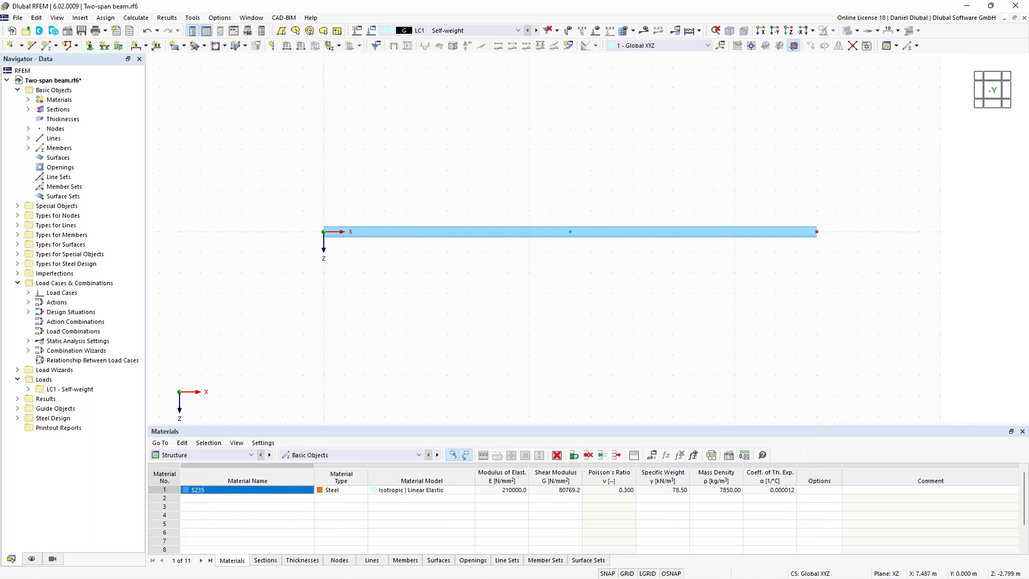
left_click(91, 47)
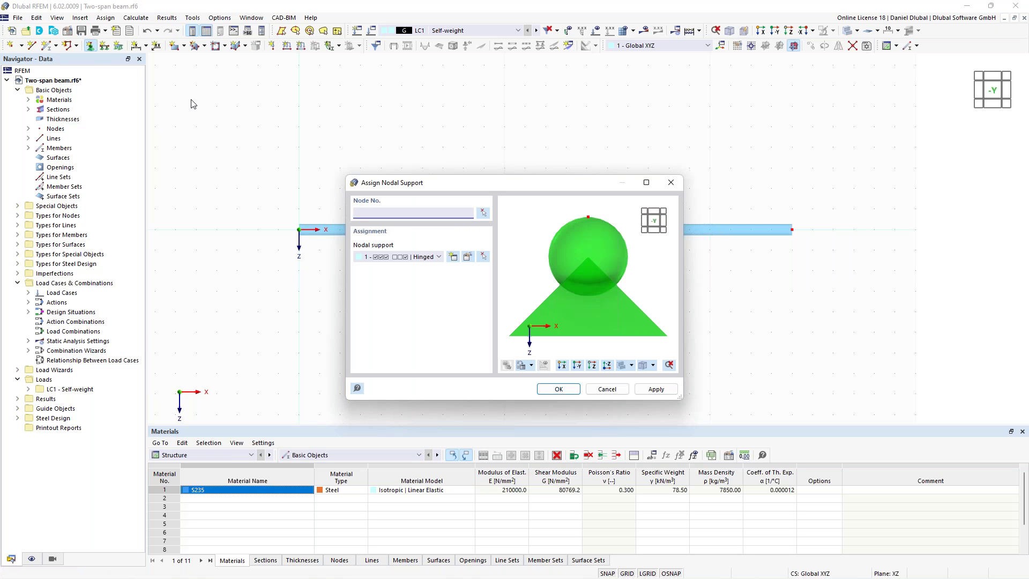
left_click(419, 237)
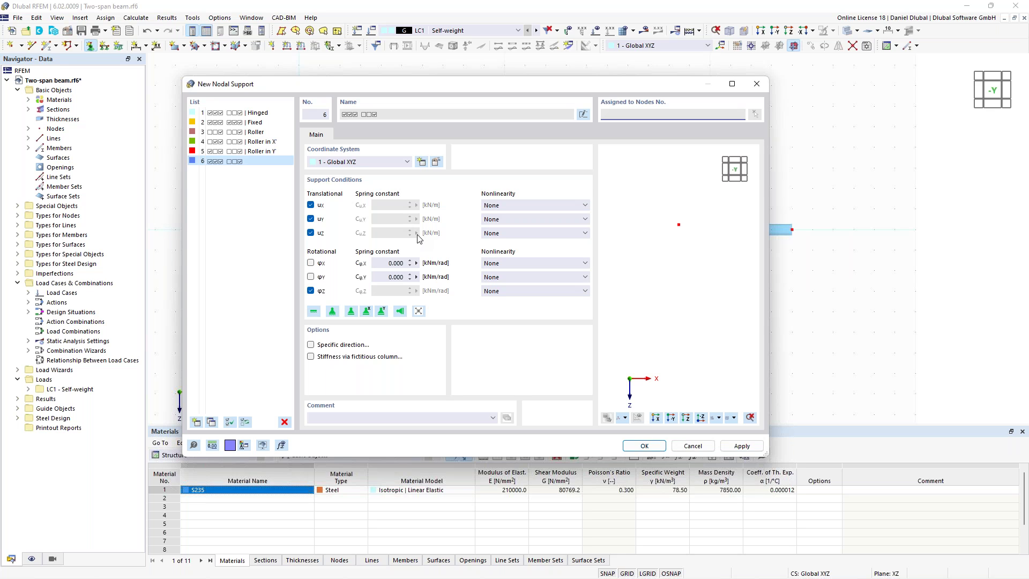
left_click(311, 263)
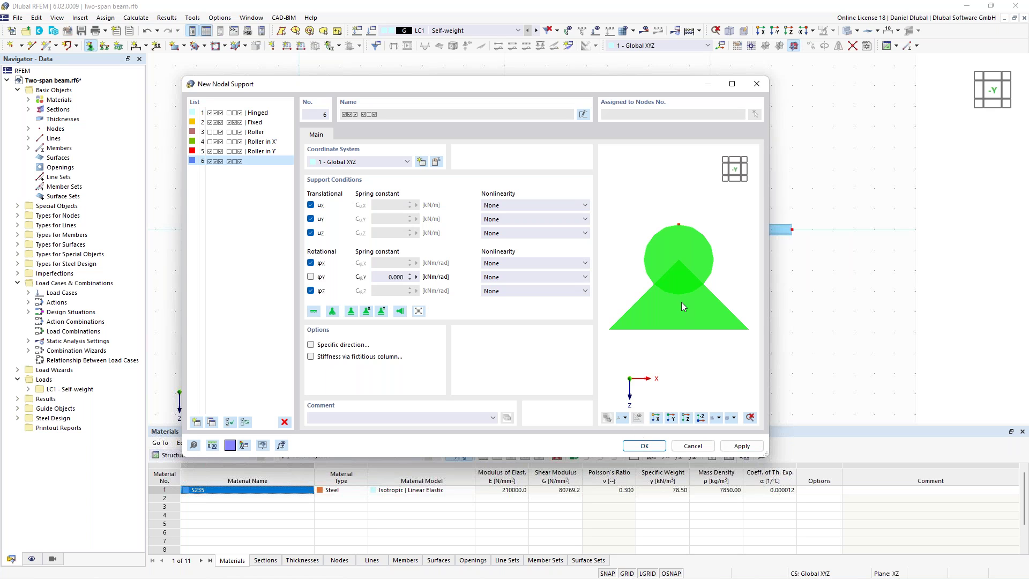
mouse_move(699, 272)
middle_mouse_down("ctrl")
mouse_move(643, 291)
mouse_move(680, 279)
middle_mouse_up("ctrl")
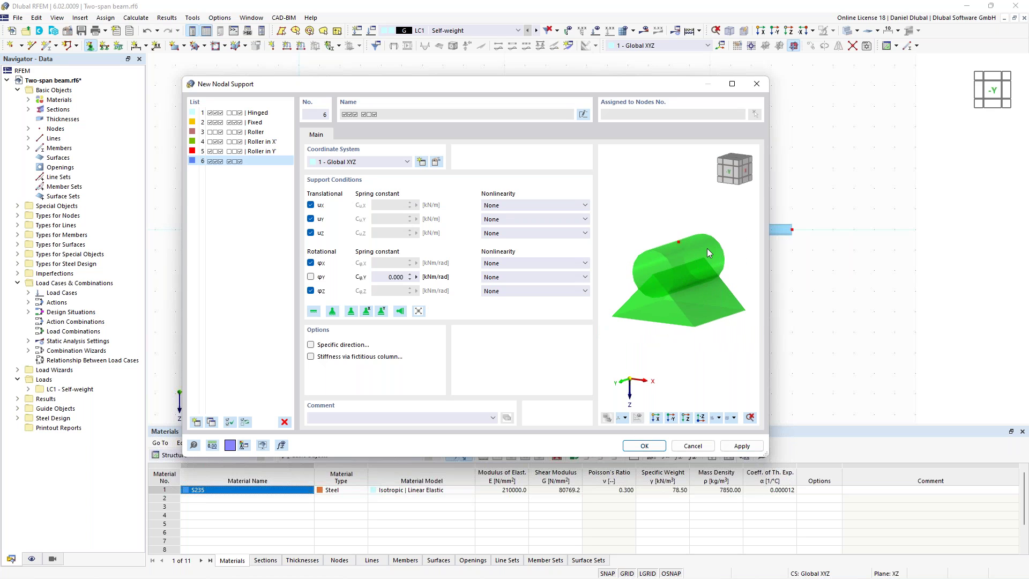
left_click(647, 446)
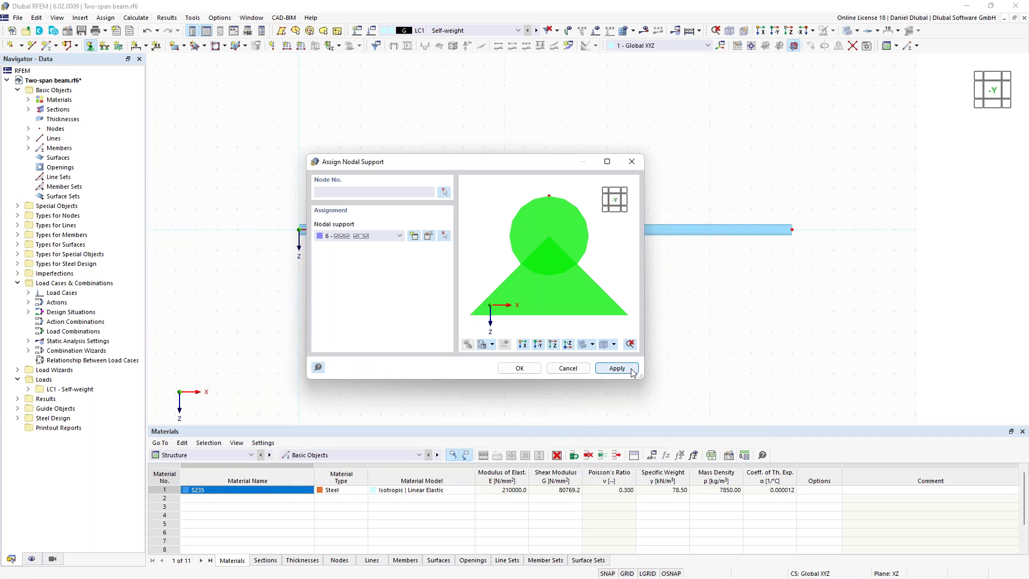
Step: Assign the newly defined nodal support to the beam's start node at the origin
left_click(444, 192)
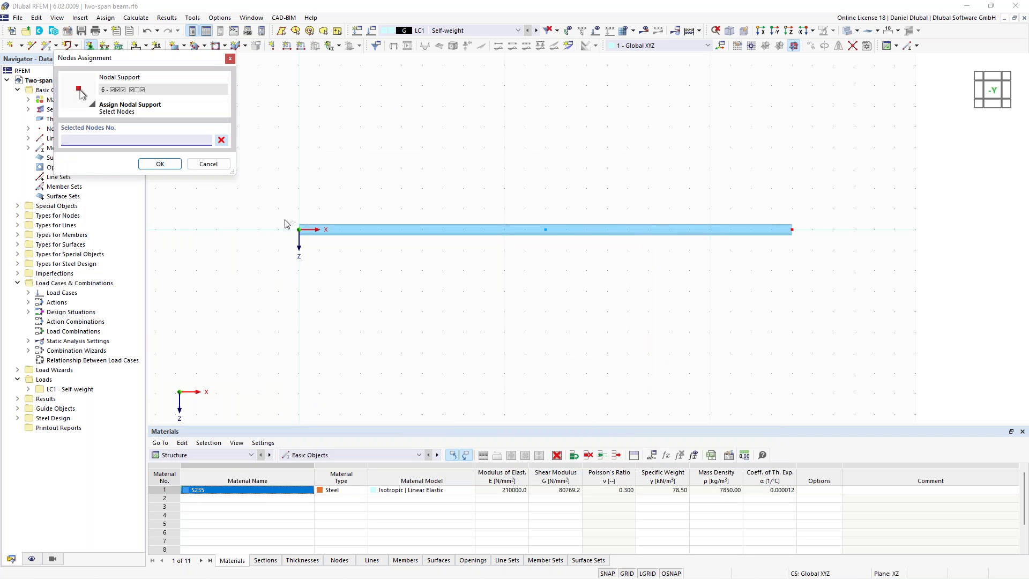
scroll(278, 217, "up", 7)
left_click_drag(325, 203, 481, 347)
scroll(481, 348, "down", 3)
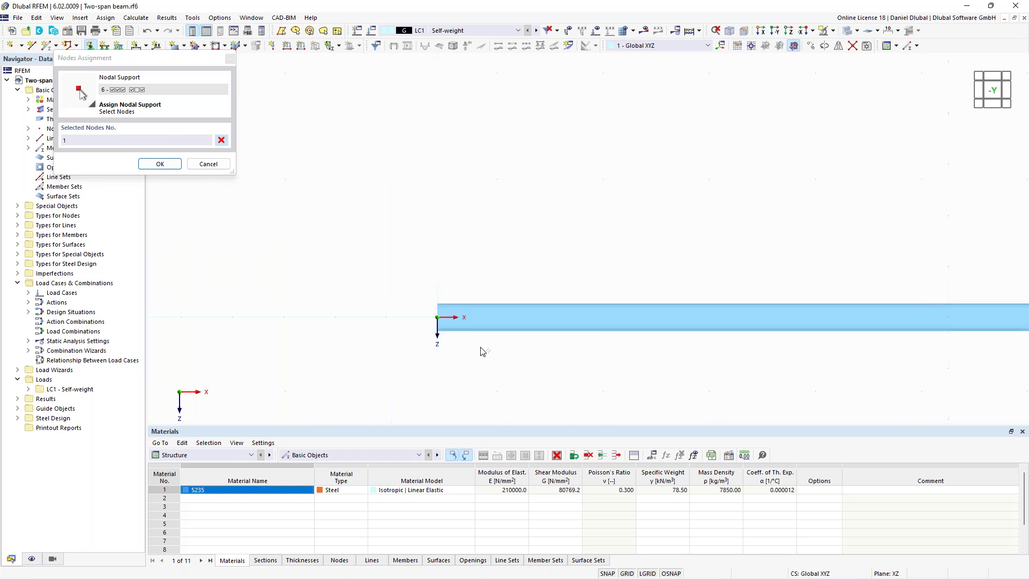
left_click(165, 165)
left_click(667, 389)
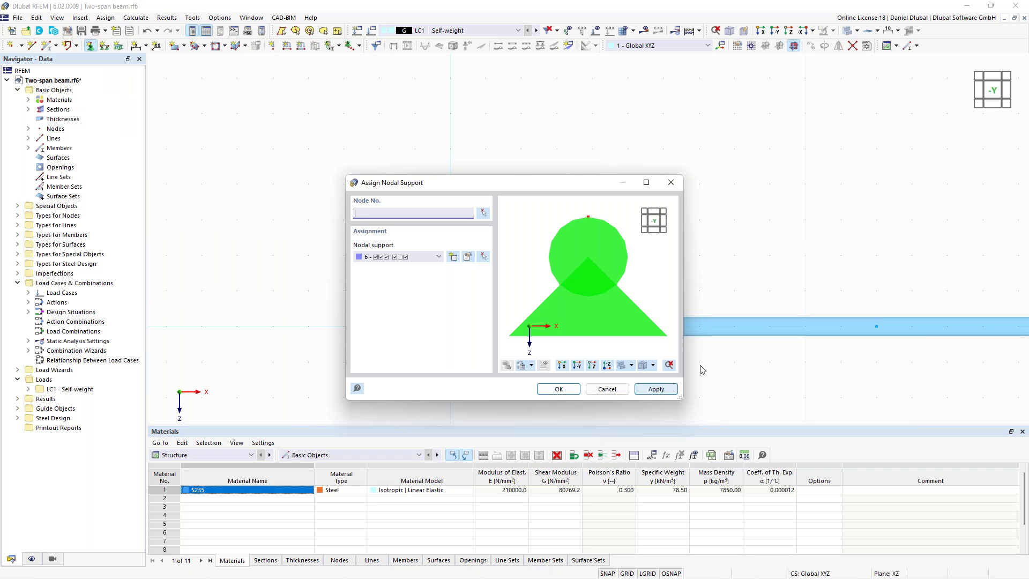
Step: Assign the Roller in X' nodal support to the beam's middle and far-end nodes
left_click(434, 258)
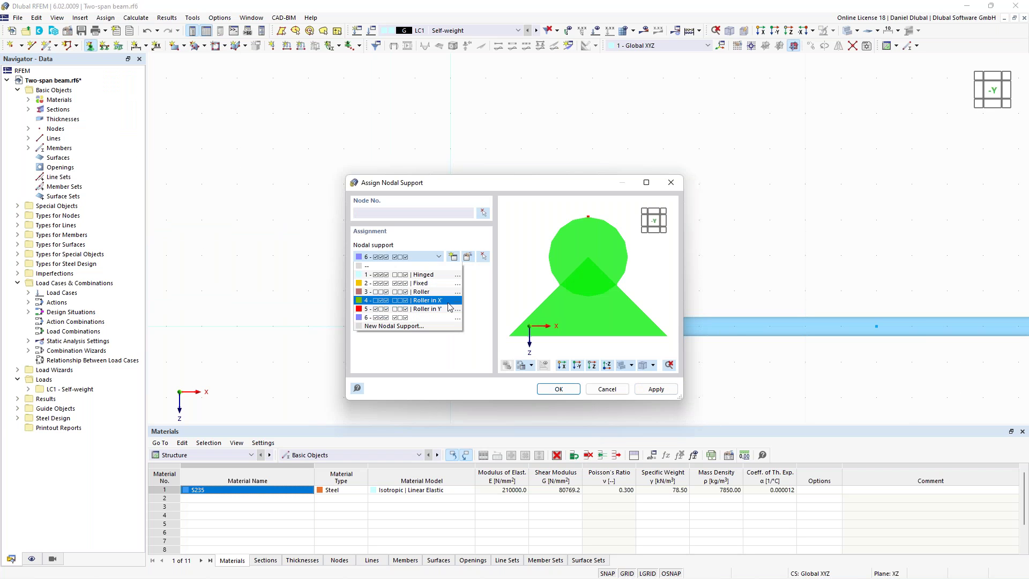
left_click(449, 301)
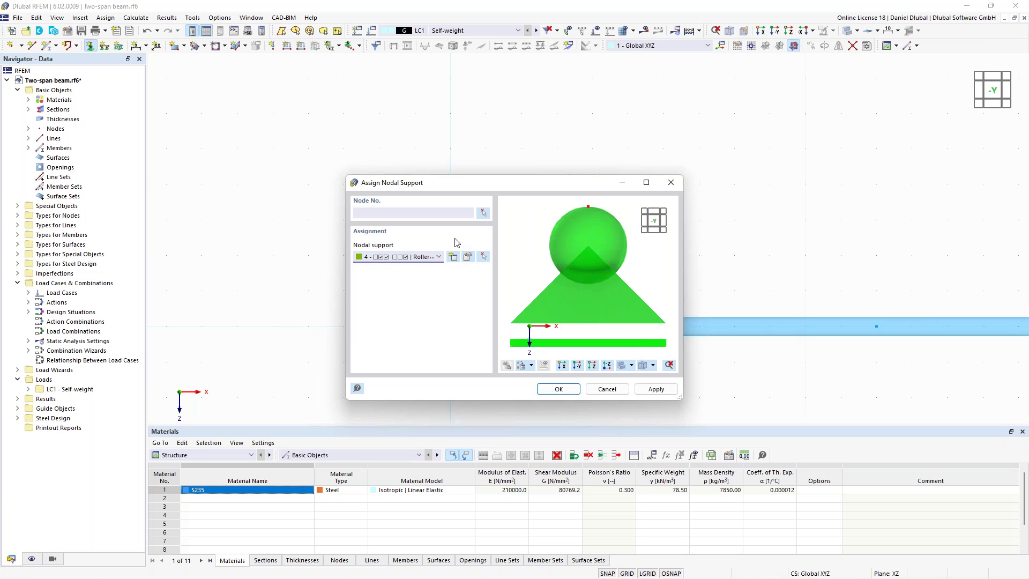
left_click(483, 213)
left_click_drag(527, 220, 811, 338)
left_click(160, 163)
left_click(577, 392)
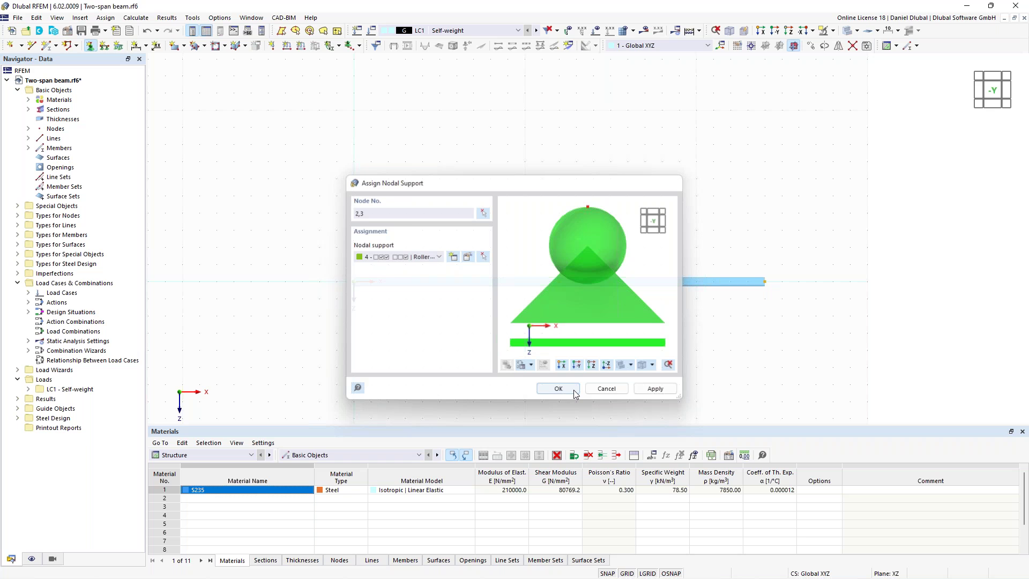
left_click(575, 393)
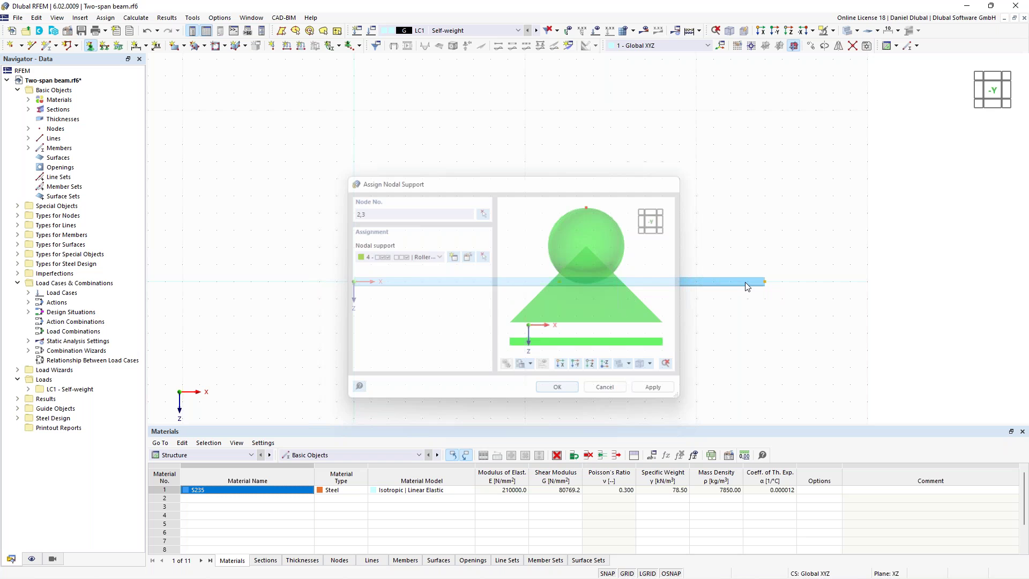
right_click(745, 282)
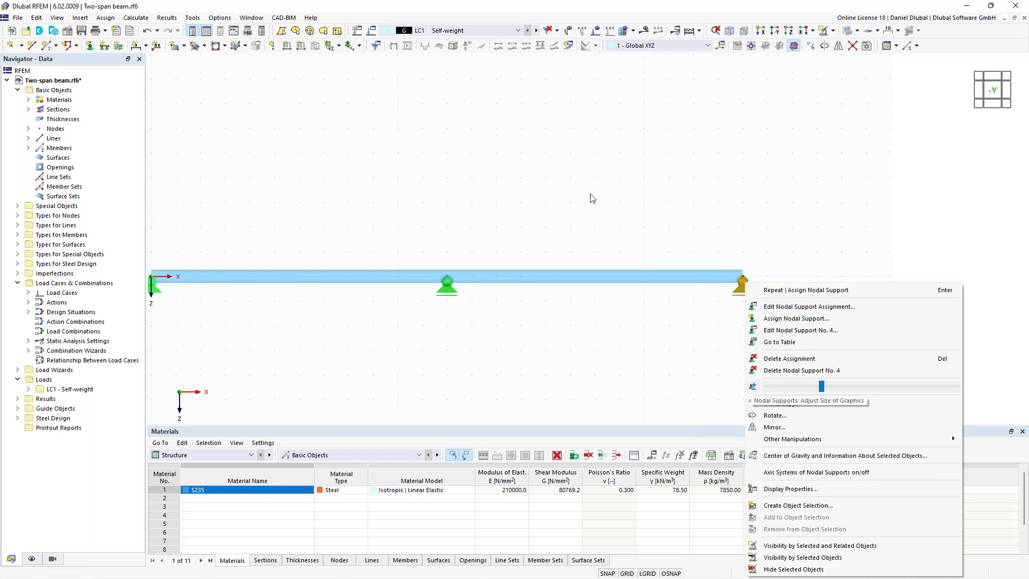
left_click(592, 197)
scroll(591, 197, "down", 2)
middle_click_drag(581, 188, 633, 207)
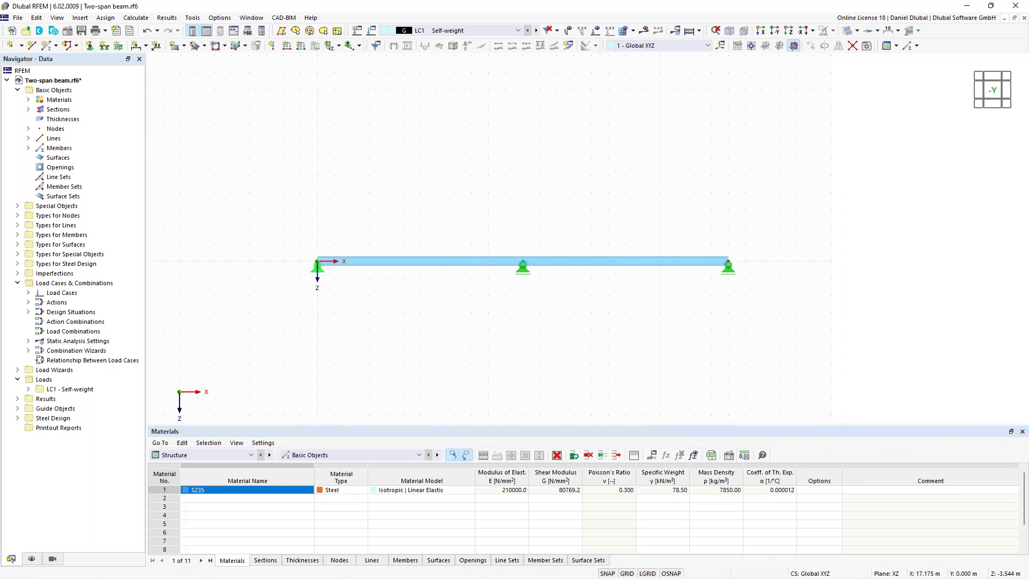
Step: Create load case LC2 named Imposed Load with action category Imposed loads - category E: storage areas, and confirm the load cases
left_click(375, 30)
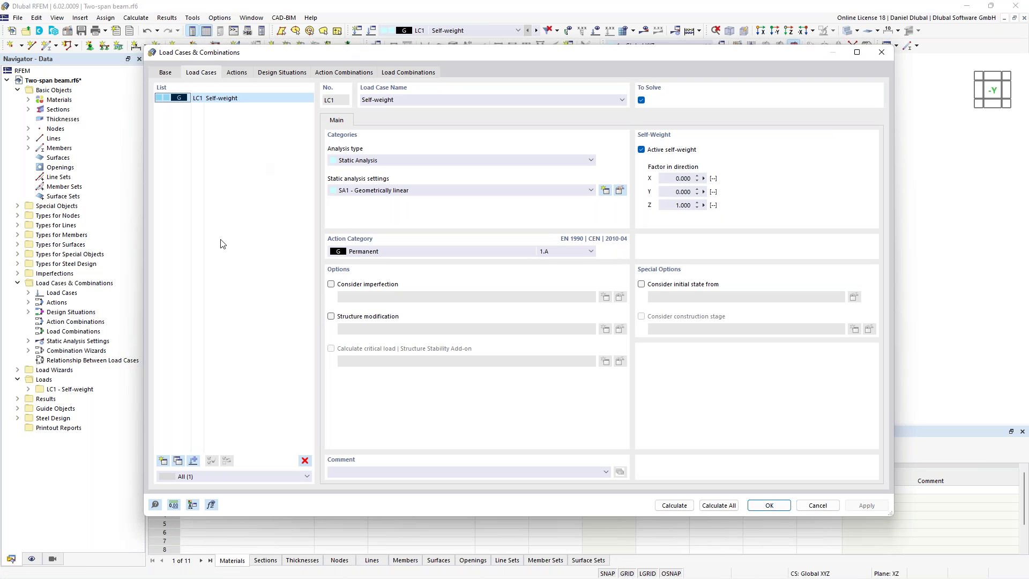
left_click(164, 460)
left_click(164, 459)
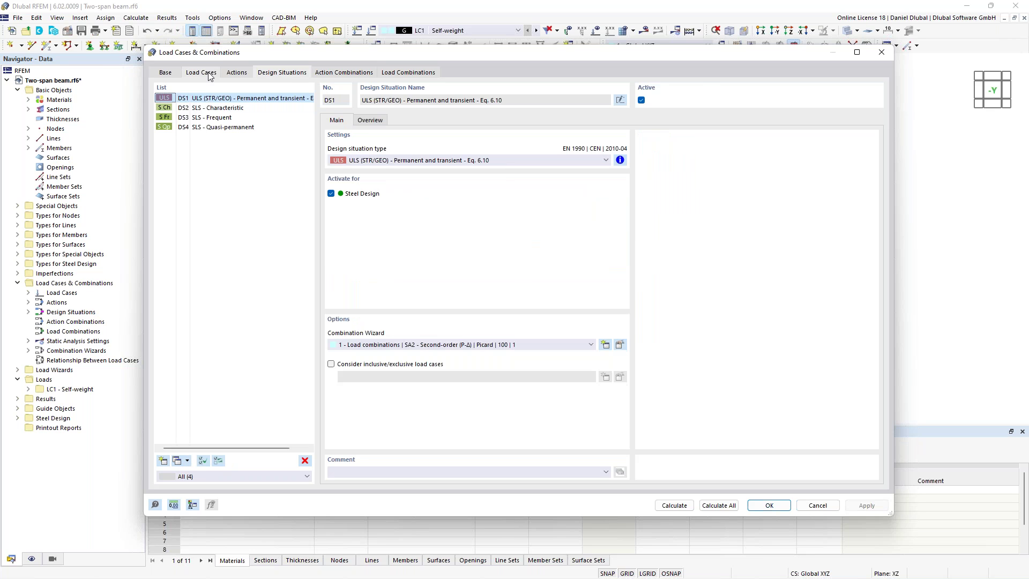
left_click(208, 73)
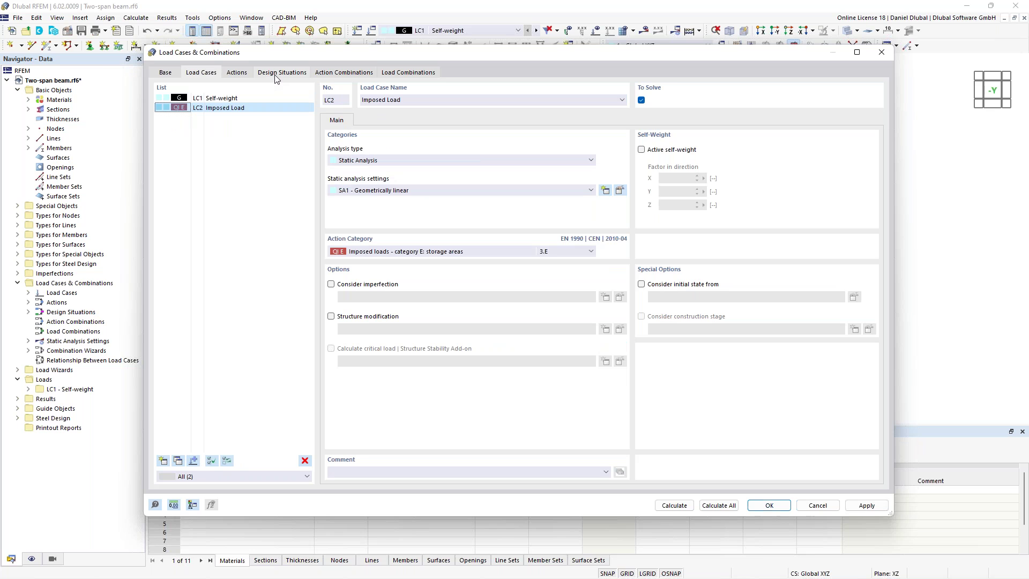
left_click(168, 73)
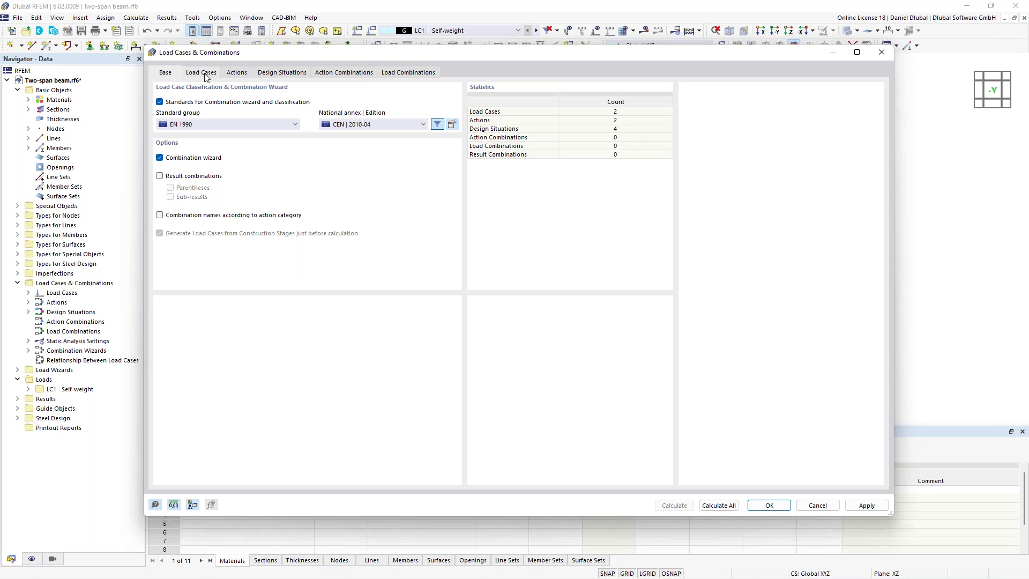
left_click(206, 76)
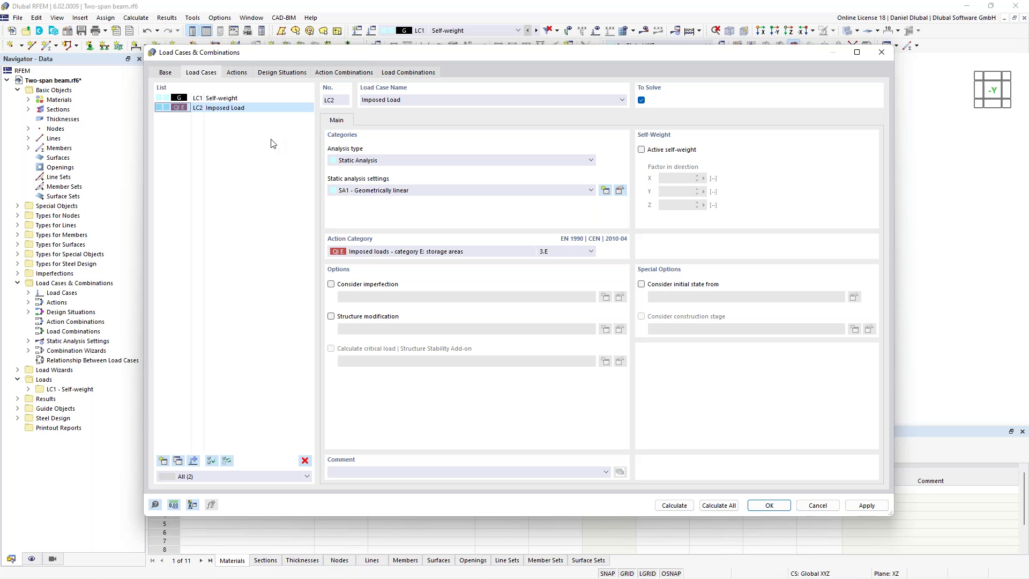
left_click(244, 98)
double_click(234, 108)
left_click(232, 98)
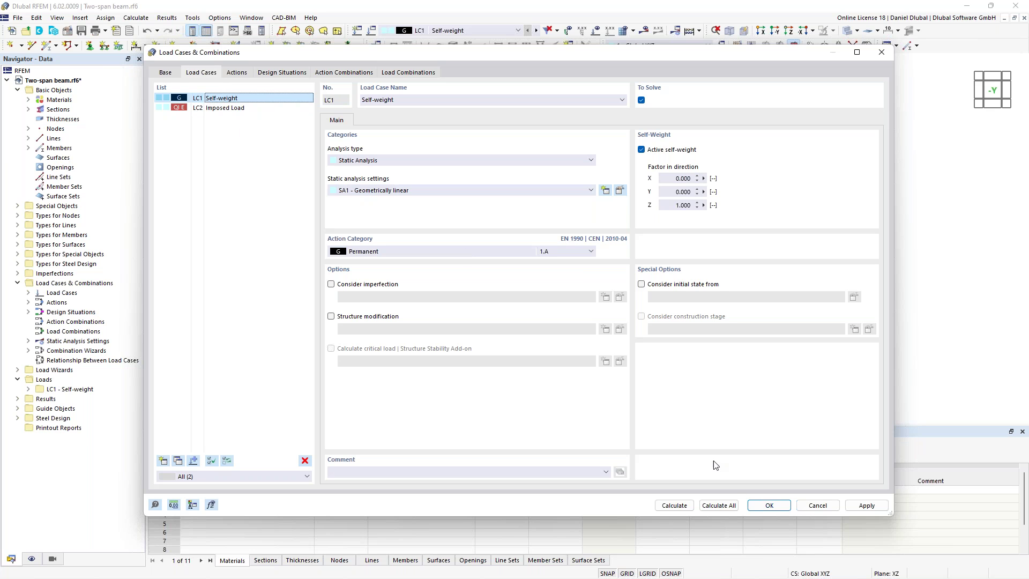
left_click(771, 505)
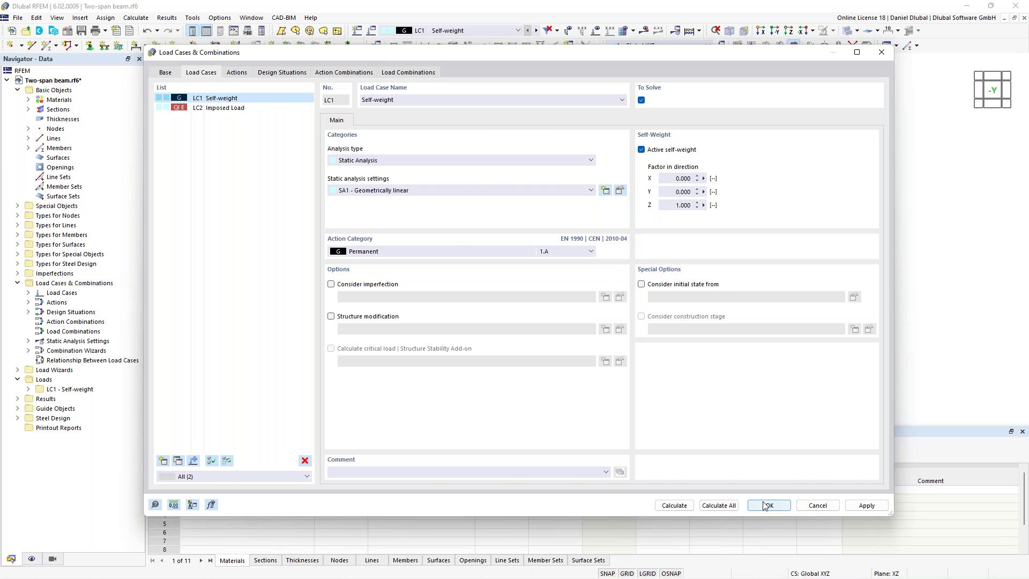
Step: Add a uniform member load of 8 kN/m in the global Z direction to the beam in load case LC1 - Self-weight
scroll(392, 222, "down", 1)
middle_click_drag(401, 179, 424, 154)
scroll(405, 188, "up", 2)
middle_click_drag(472, 201, 453, 198)
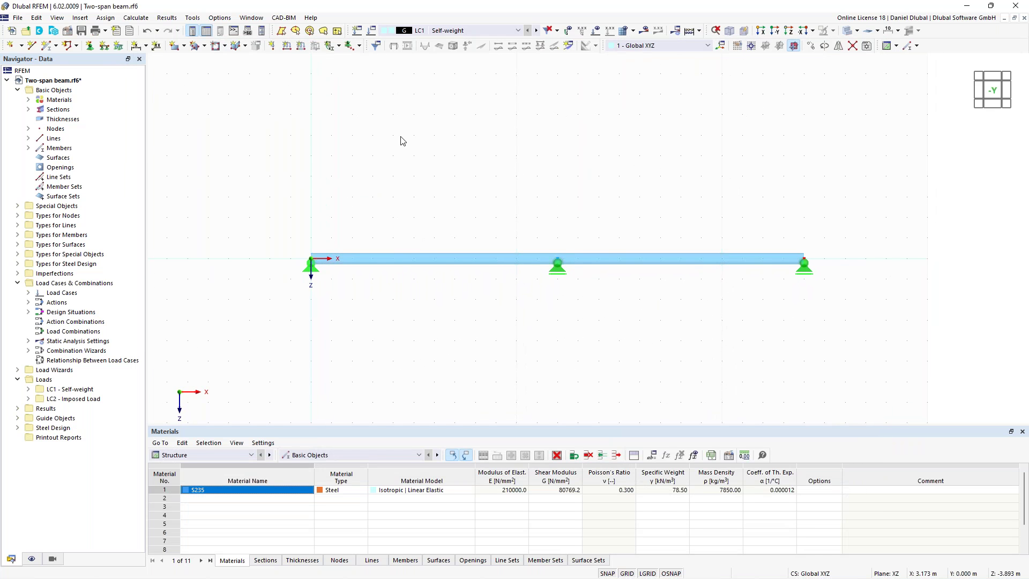
left_click(303, 49)
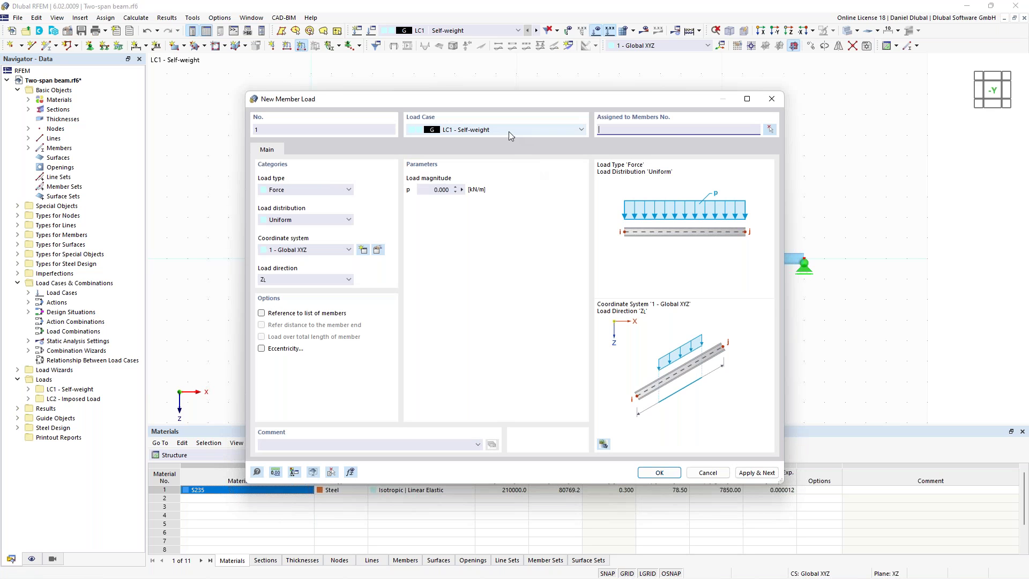
left_click_drag(433, 190, 501, 189)
type("8")
left_click(770, 130)
left_click(632, 259)
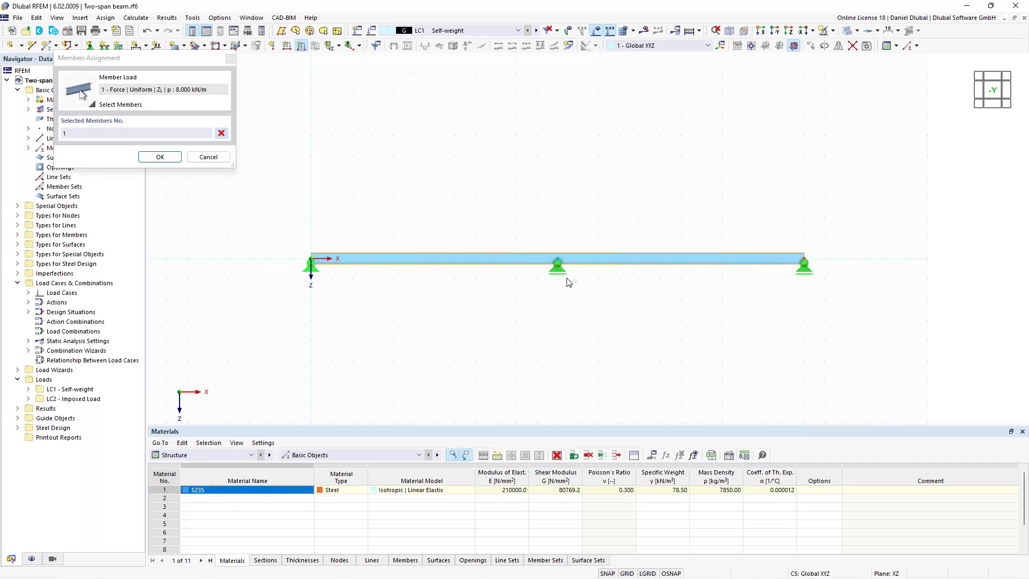
scroll(579, 266, "up", 1)
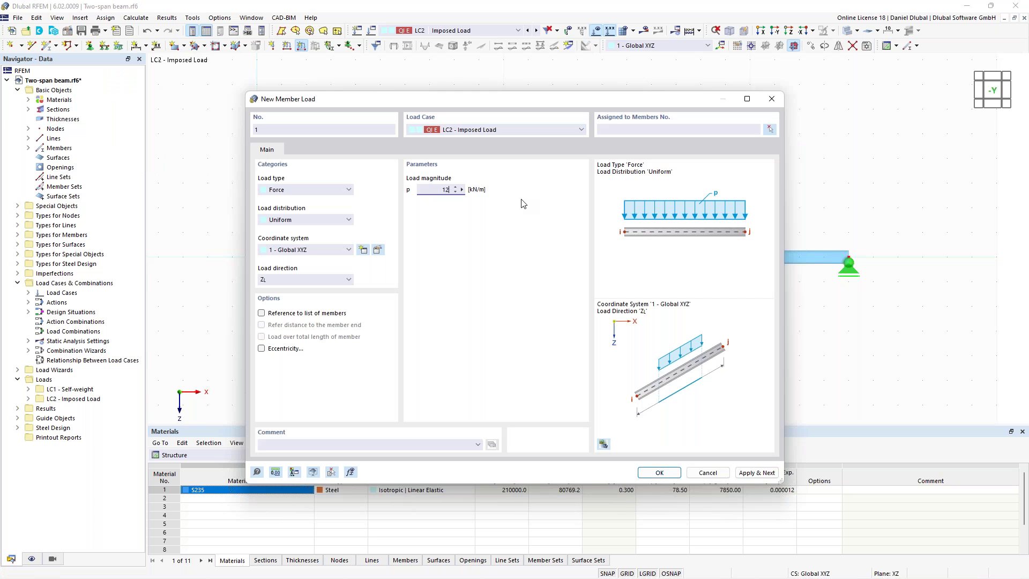
Step: Apply a uniform 12 kN/m member load in the global Z direction to the beam in load case LC2 - Imposed Load
left_click(770, 129)
left_click(155, 156)
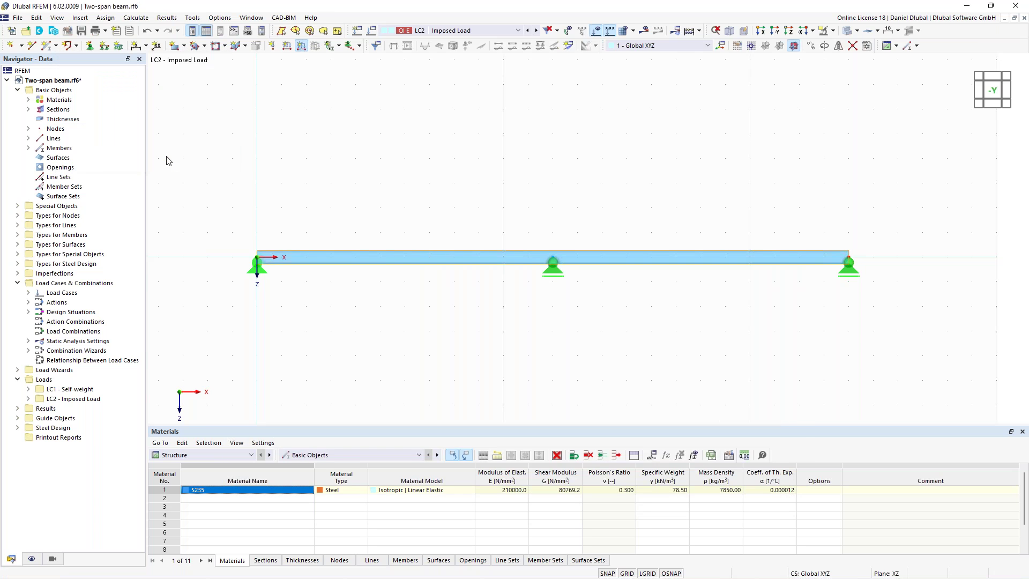
left_click(651, 474)
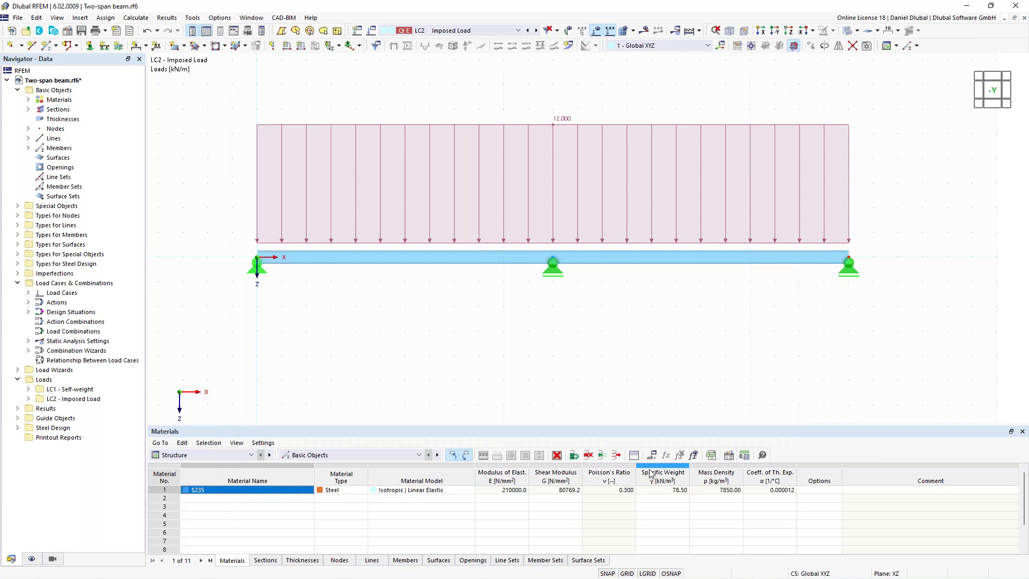
Step: Step through load cases LC1 and LC2 and on to the next loading to review the beam's member loads
left_click(528, 30)
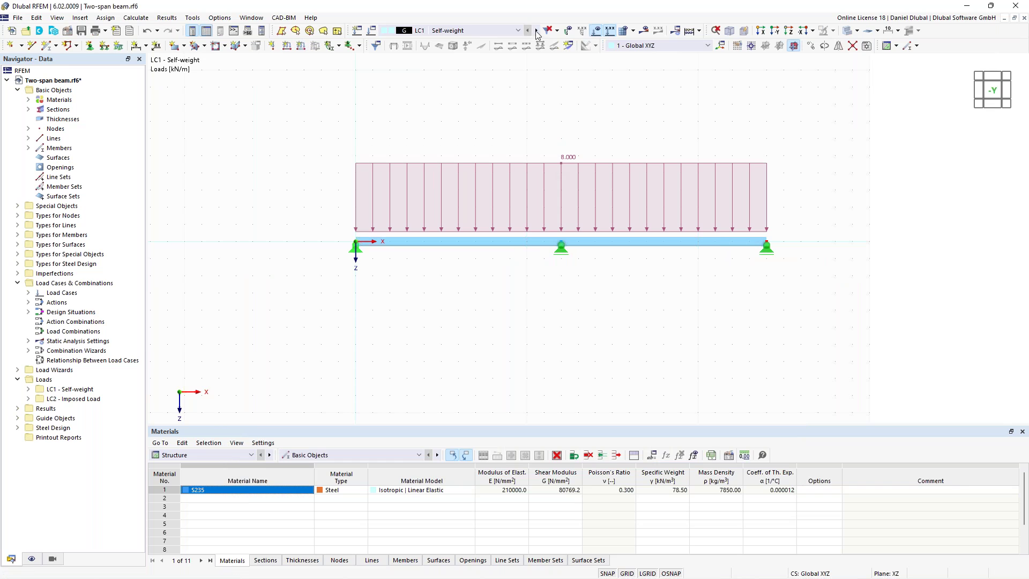
left_click(537, 31)
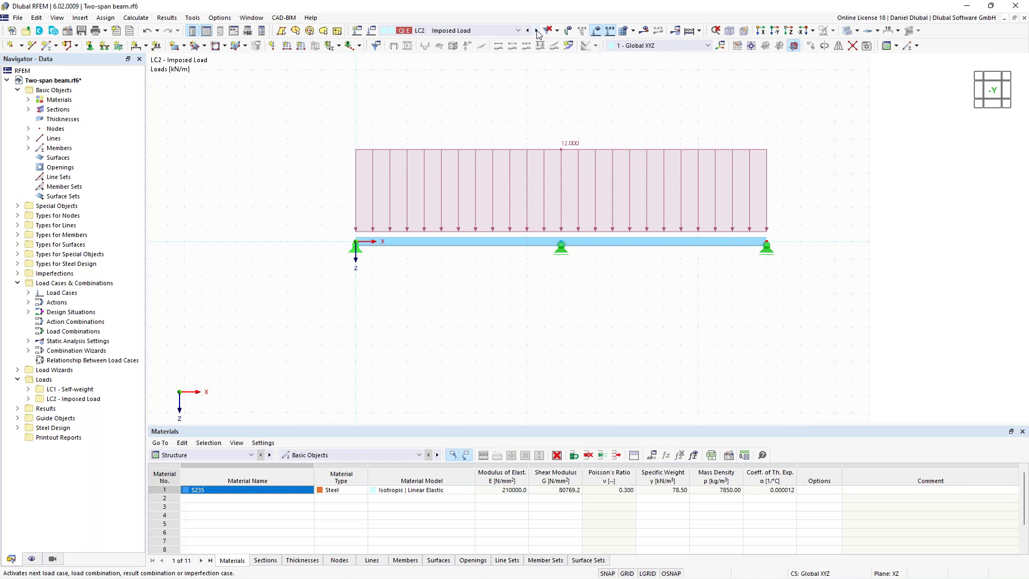
left_click(537, 30)
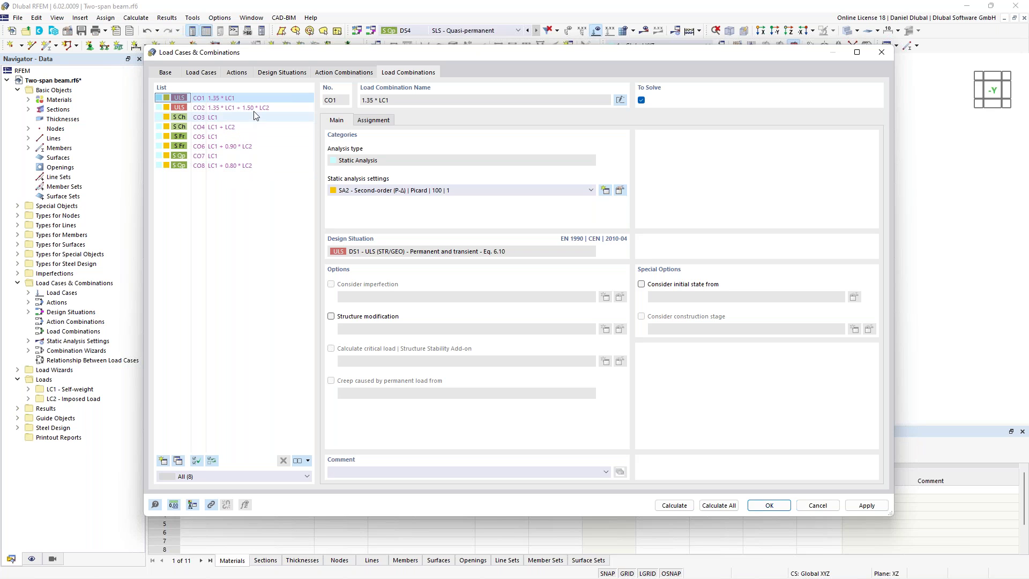
Step: Delete the three serviceability design situations: SLS - Characteristic, SLS - Frequent and SLS - Quasi-permanent
left_click(285, 73)
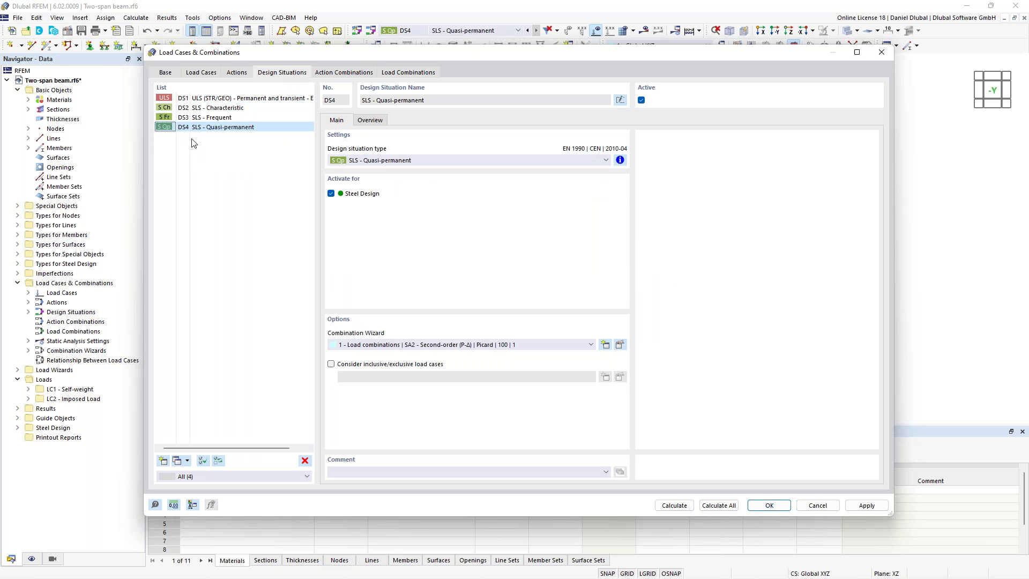
left_click(225, 108)
left_click(226, 129, "shift")
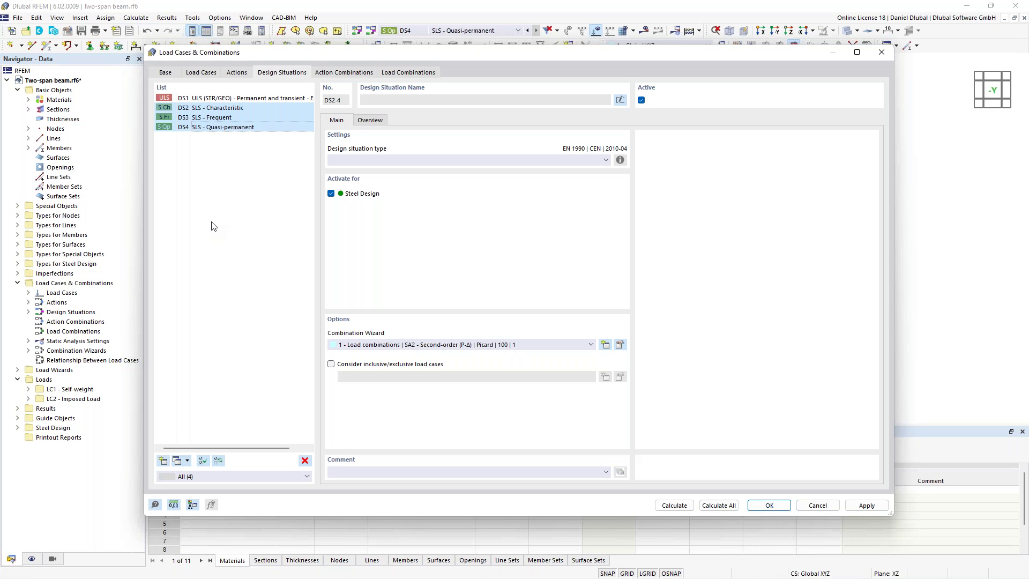
left_click(308, 461)
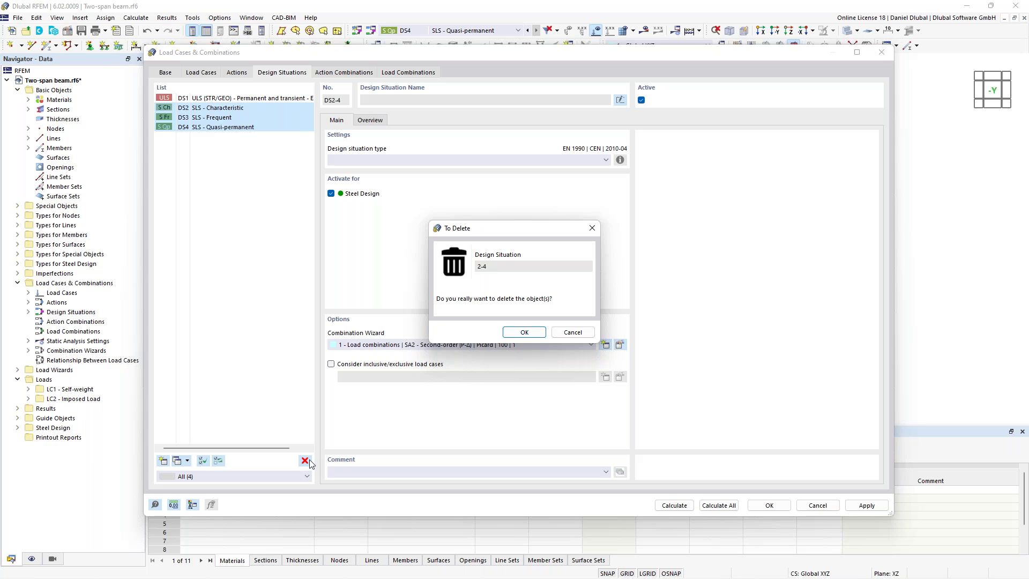
key("Return")
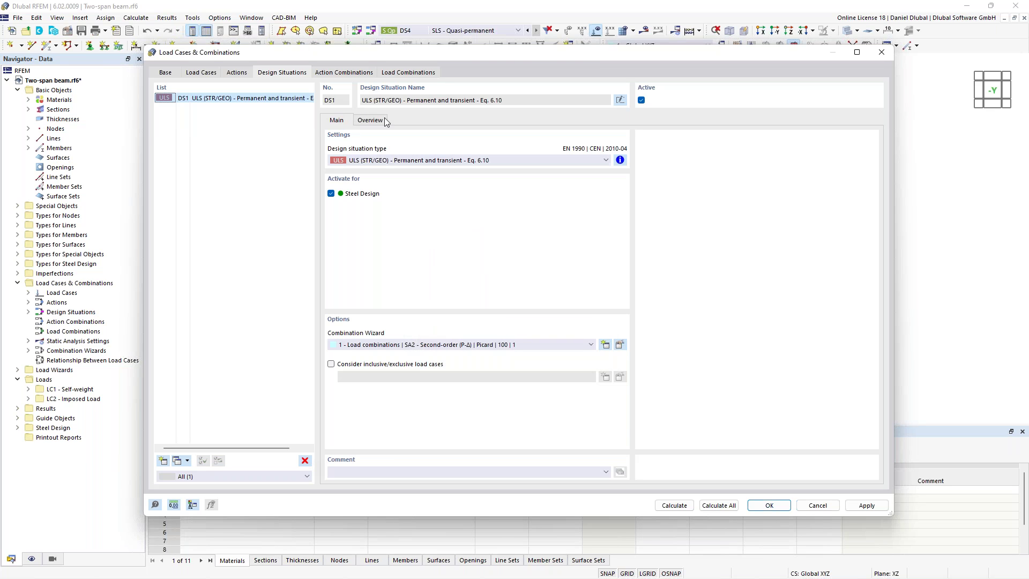
Step: Review the combination rule of the ULS design situation and load combination 1.35 * LC1 + 1.50 * LC2, and confirm the load cases and combinations
left_click(620, 161)
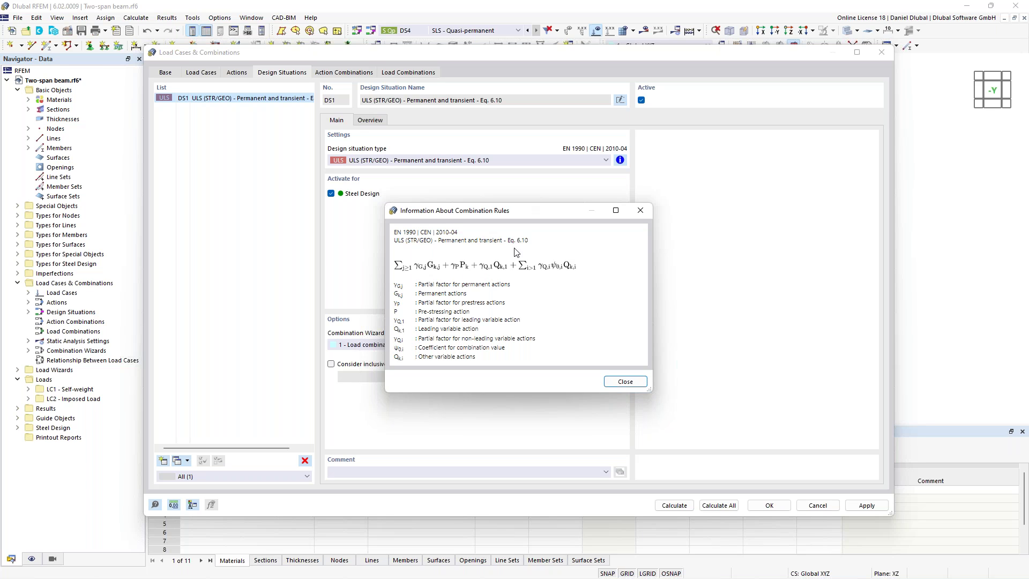
left_click(641, 211)
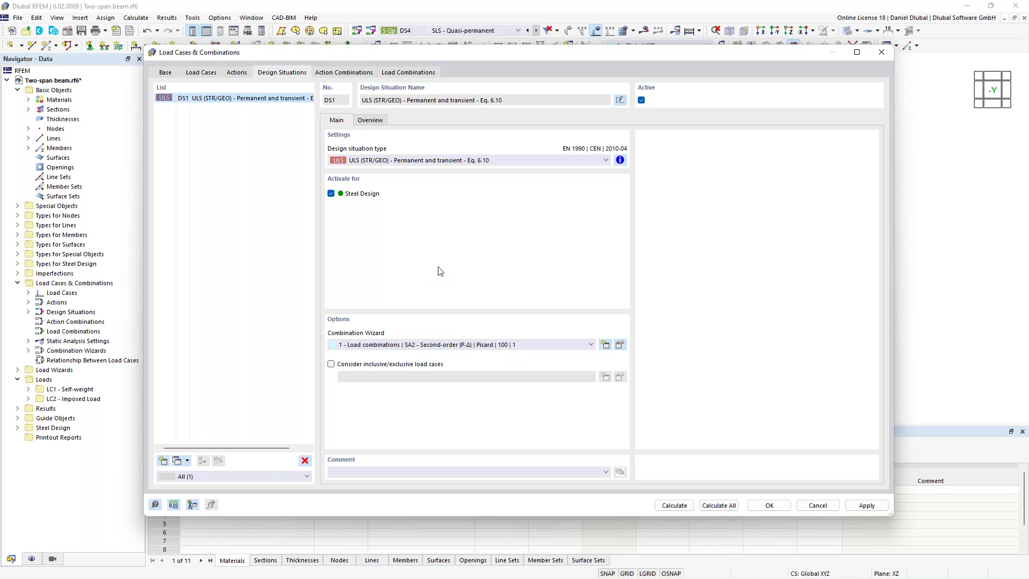
left_click(394, 74)
left_click(225, 108)
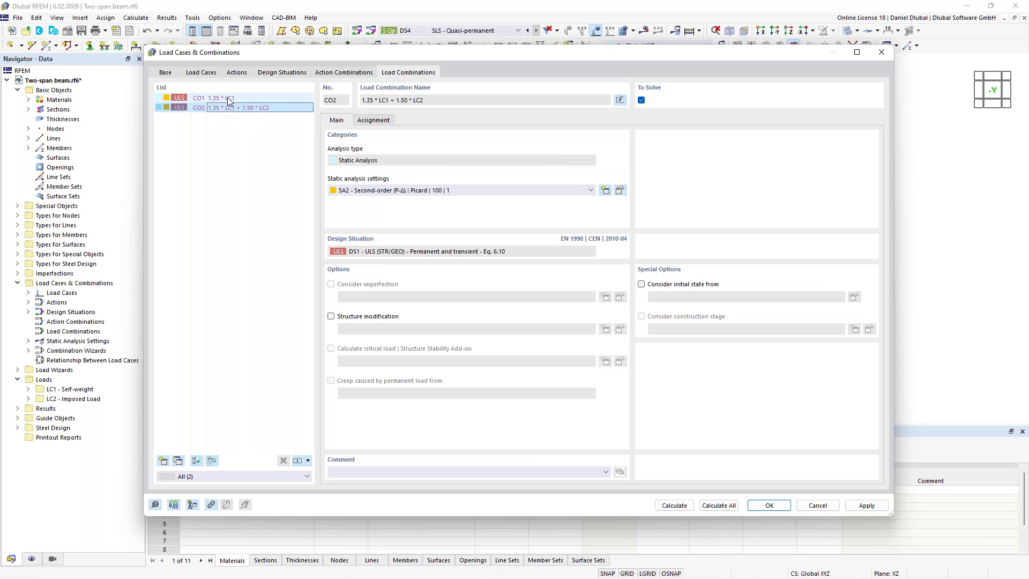
left_click_drag(362, 101, 391, 105)
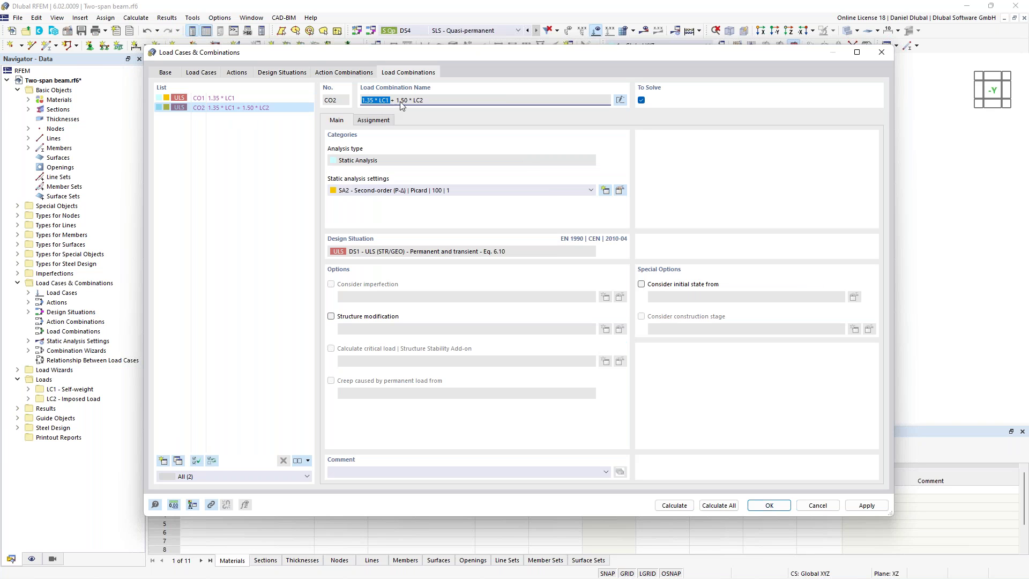
left_click(429, 100)
left_click(775, 508)
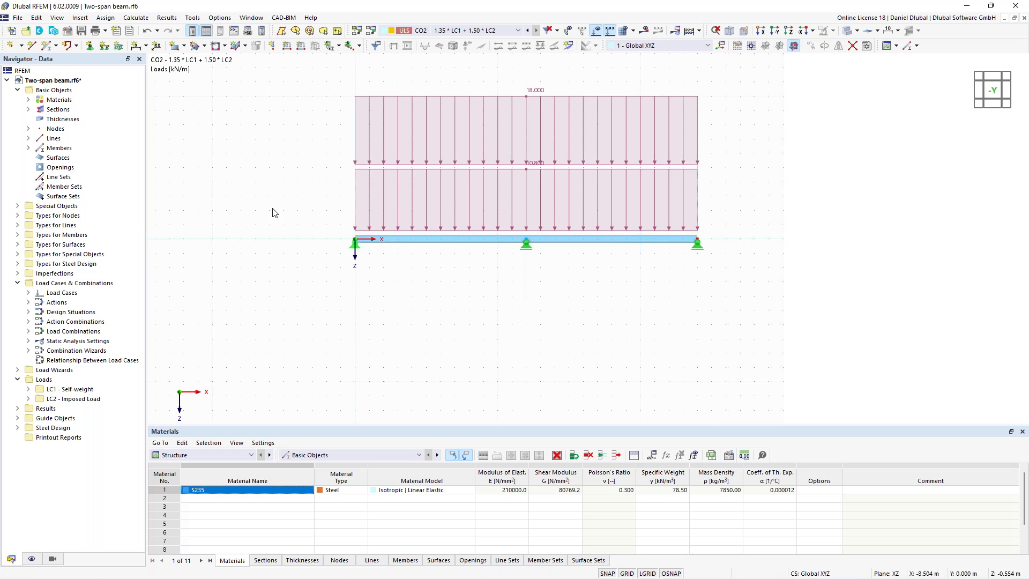
Step: Run the calculation of all load cases, load combinations and the steel design
middle_click_drag(315, 180, 336, 212)
left_click(700, 31)
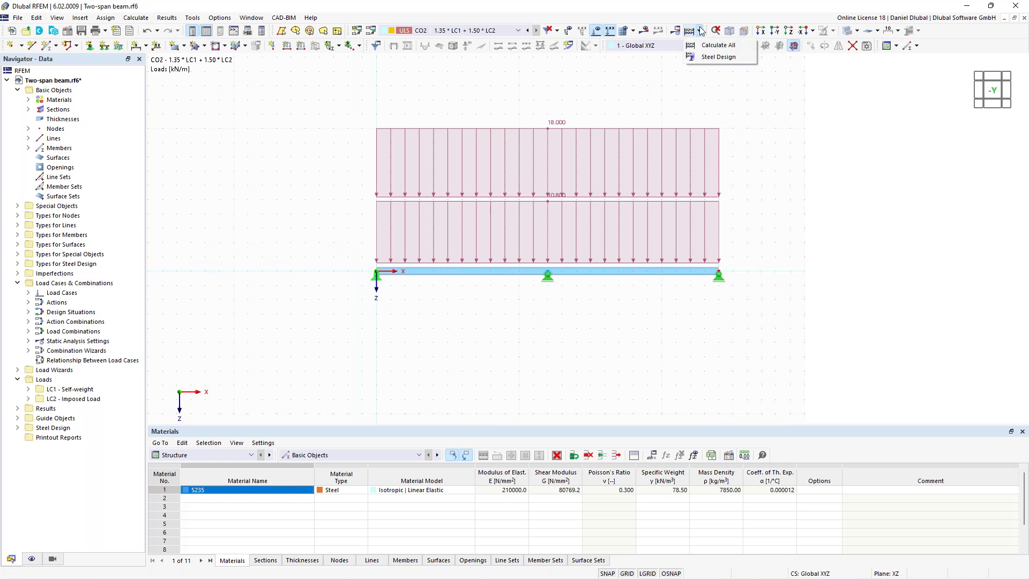
left_click(711, 48)
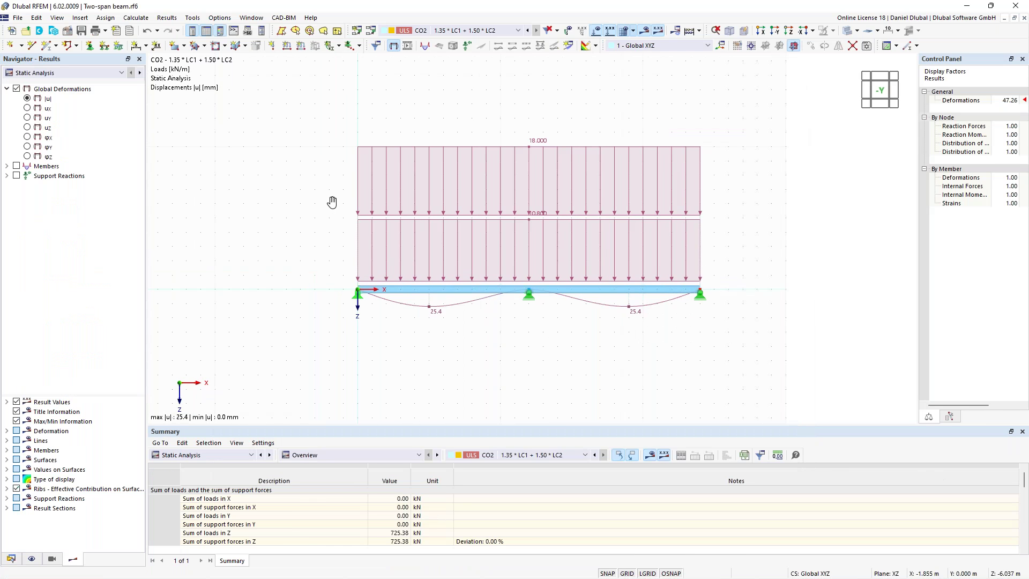
Step: Examine the beam's global deformations and its Vz shear force diagram for load combination CO2
middle_click_drag(333, 202, 336, 202)
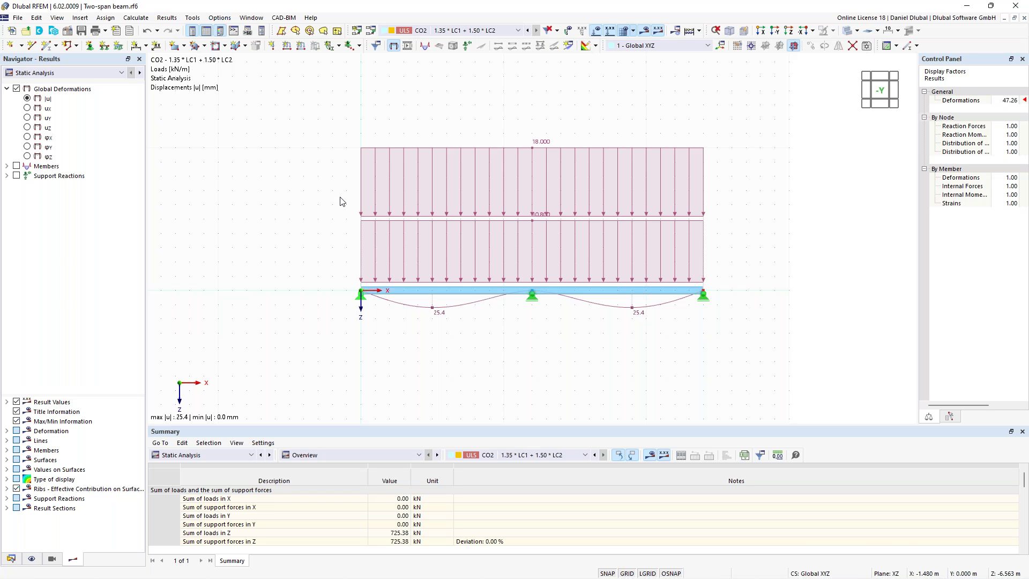
middle_click_drag(299, 202, 338, 209)
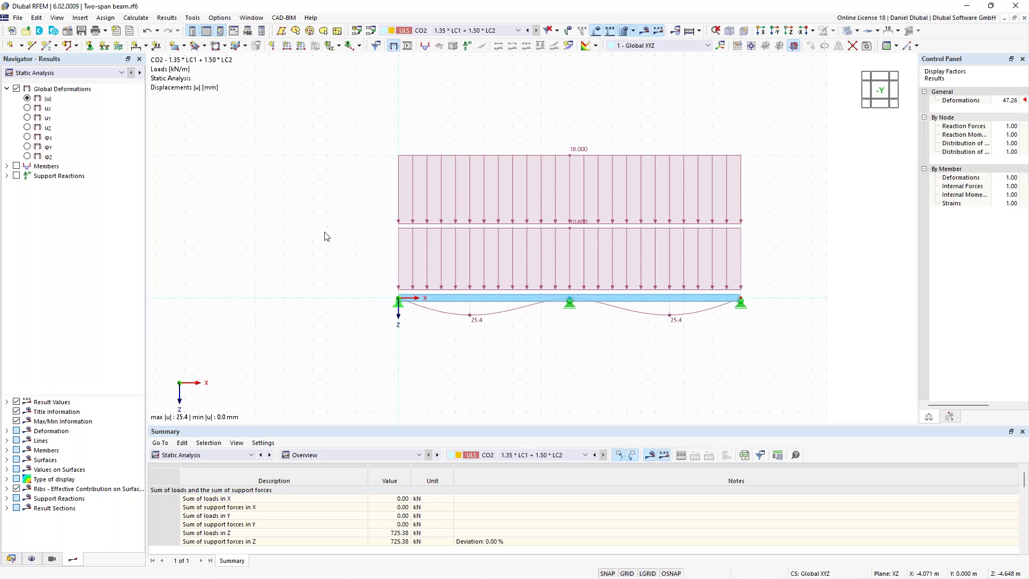
middle_click_drag(329, 227, 225, 227)
scroll(359, 222, "up", 1)
middle_click_drag(287, 223, 300, 217)
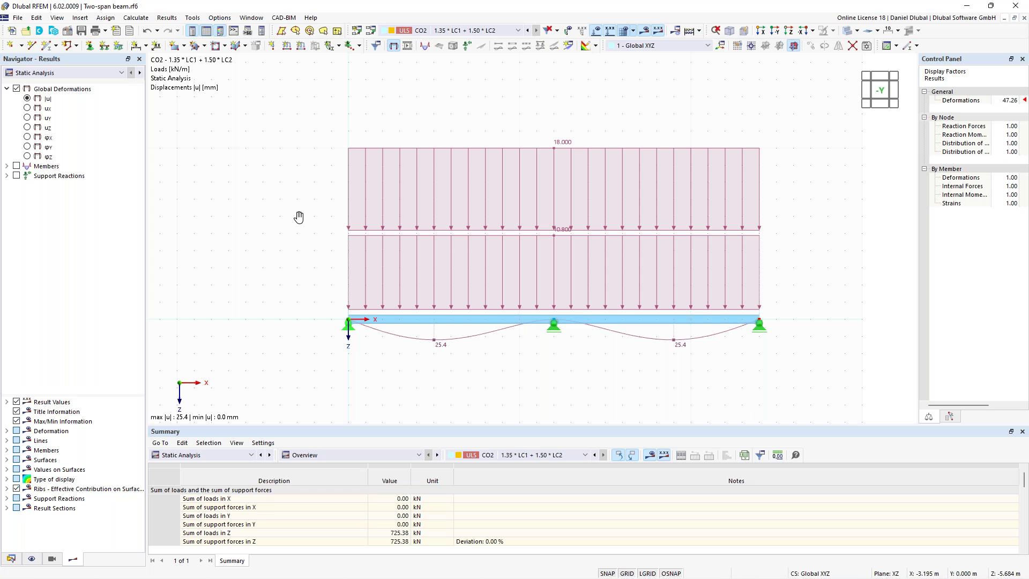
left_click(425, 45)
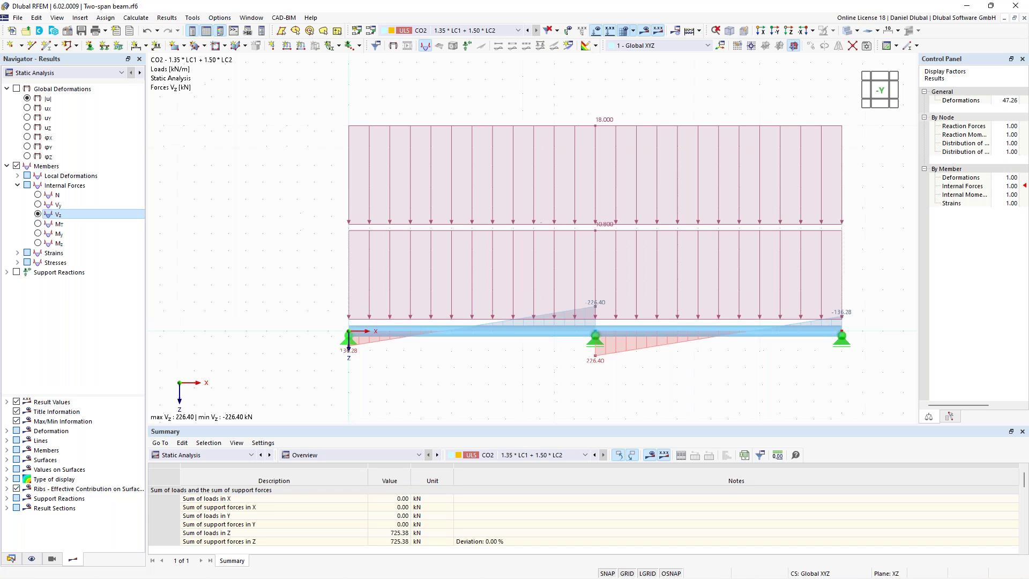
middle_click_drag(280, 149, 254, 143)
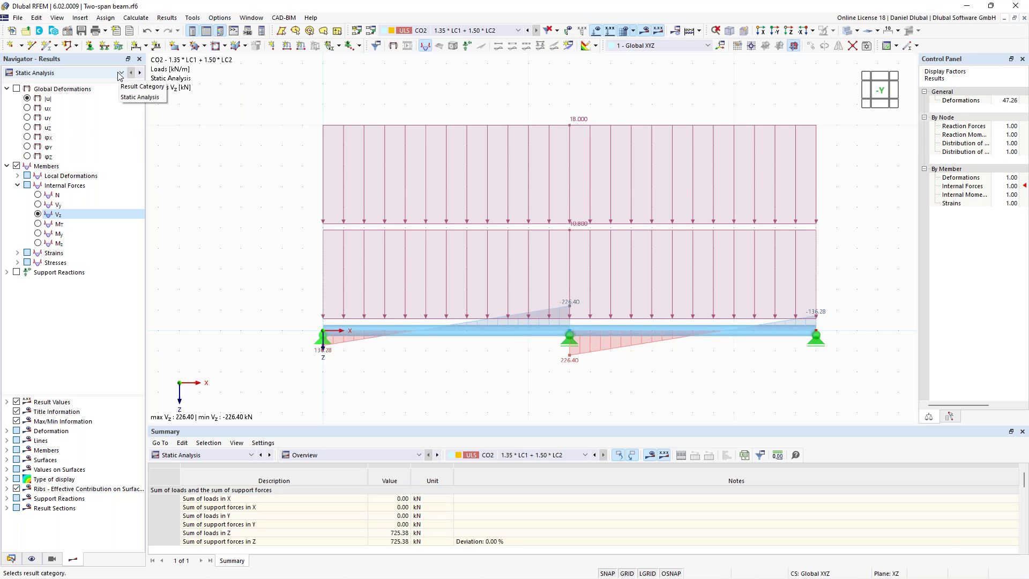
Step: Show the Steel Design results, enlarge the results table and examine the beam's design ratios and the invalid design checks
left_click(92, 76)
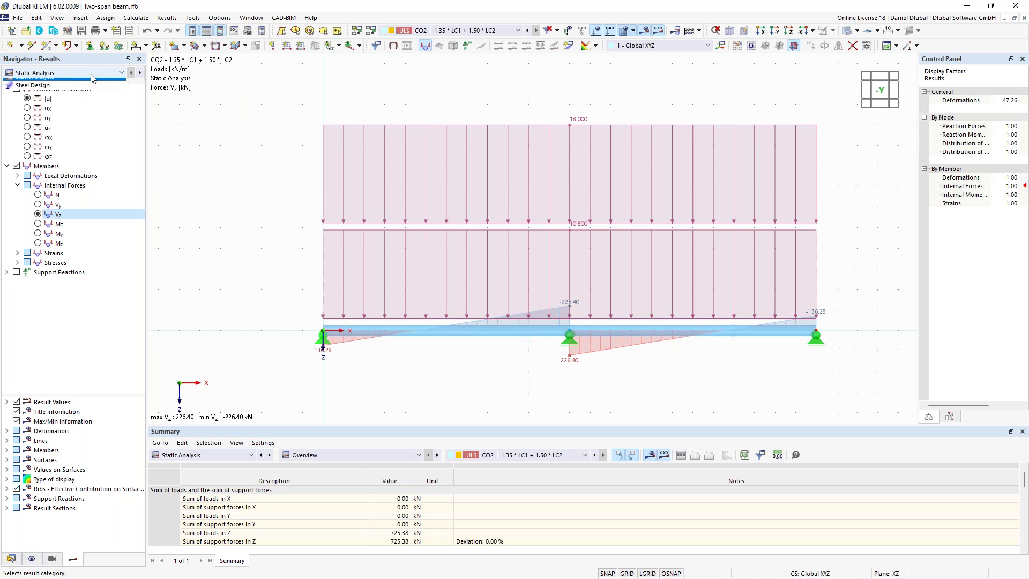
left_click(60, 91)
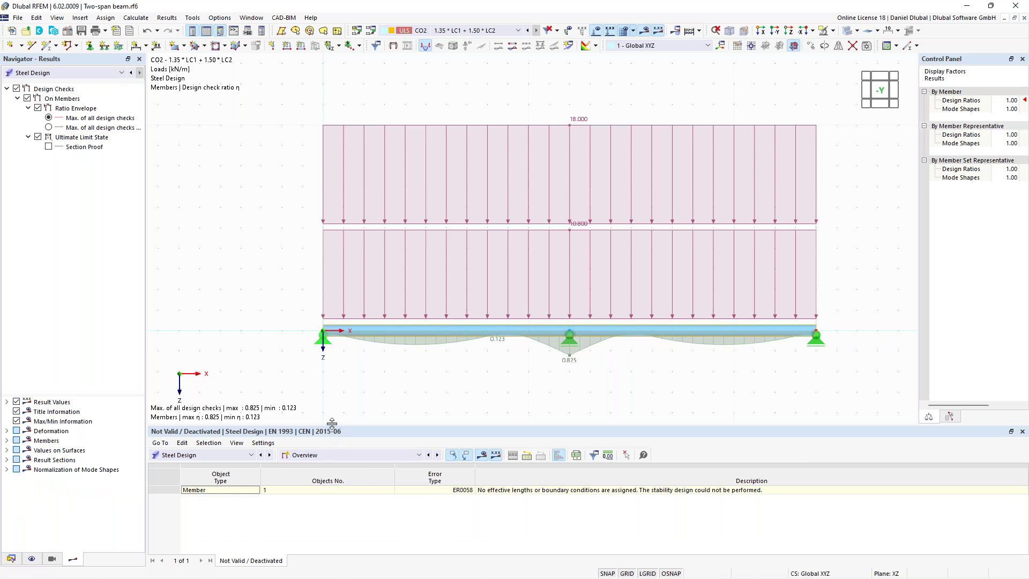
left_click_drag(331, 424, 332, 416)
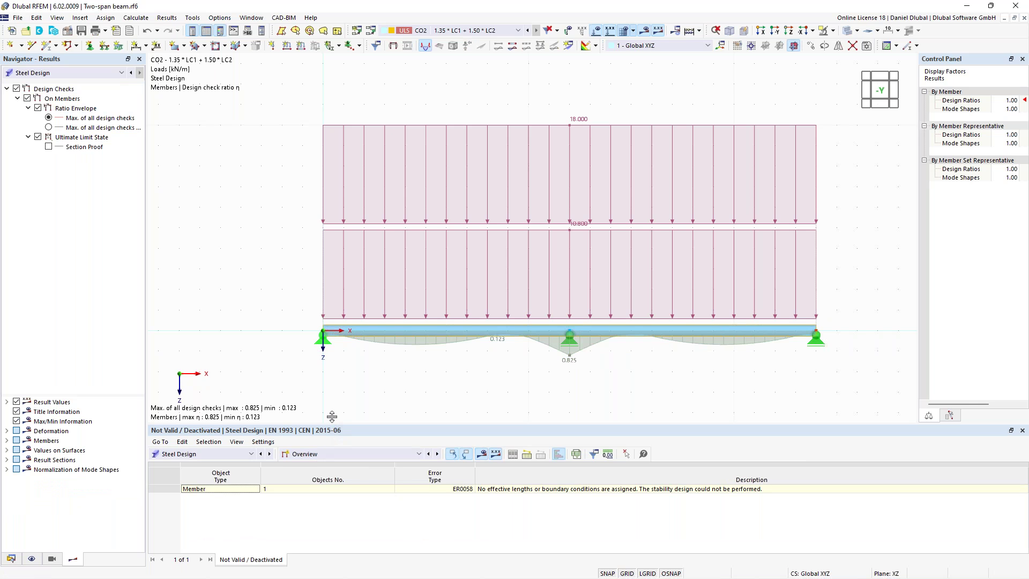
left_click_drag(331, 416, 332, 397)
middle_click_drag(267, 277, 238, 237)
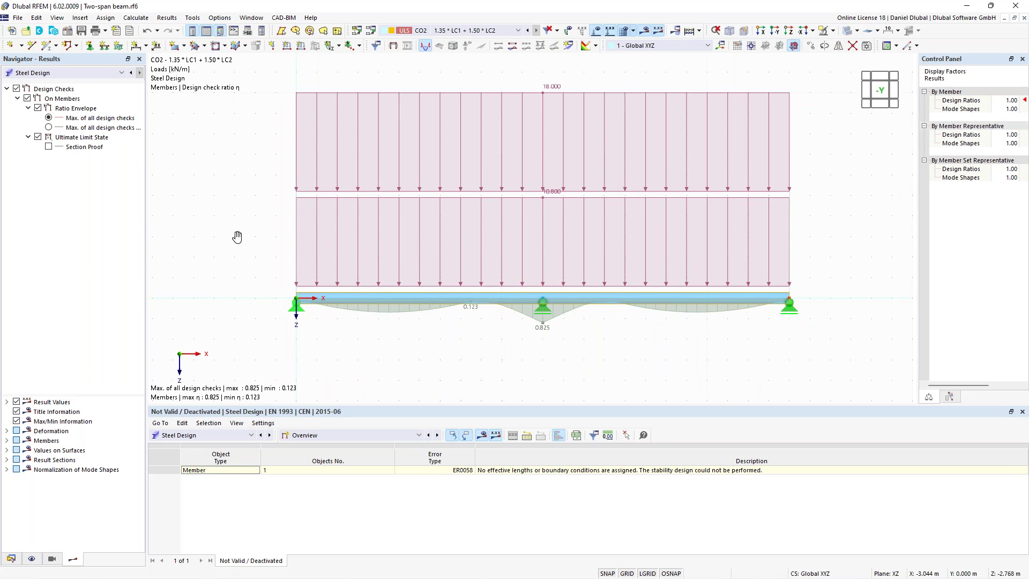
middle_click_drag(237, 236, 252, 232)
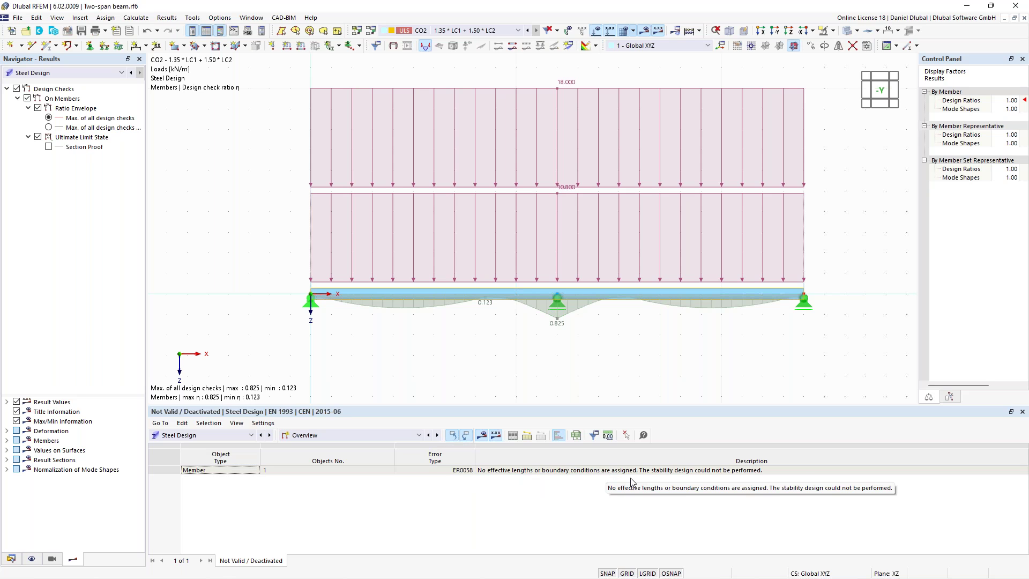
Step: List the design ratios on members by design situation and examine the bending check about the y-axis
left_click(403, 439)
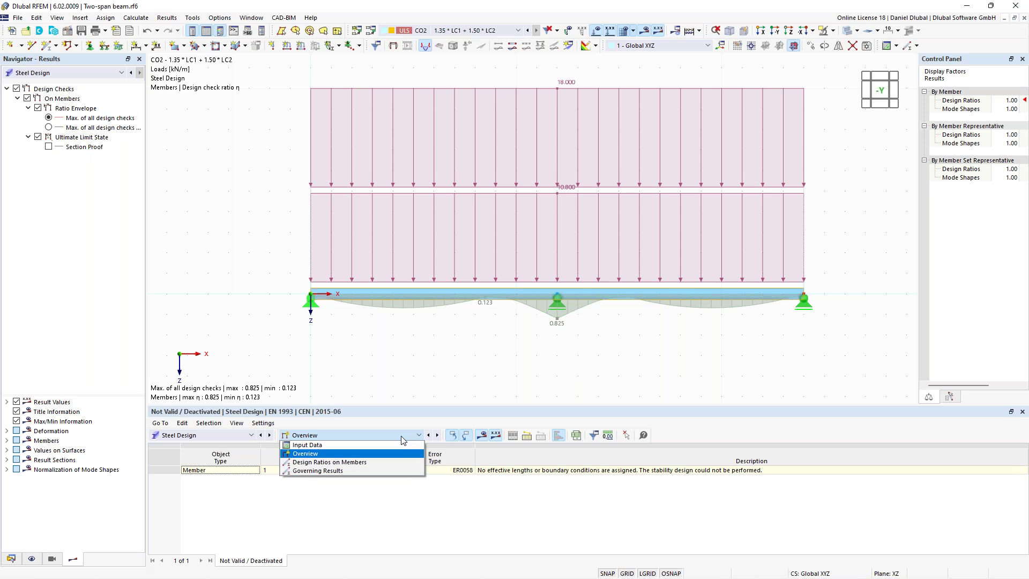
left_click(358, 463)
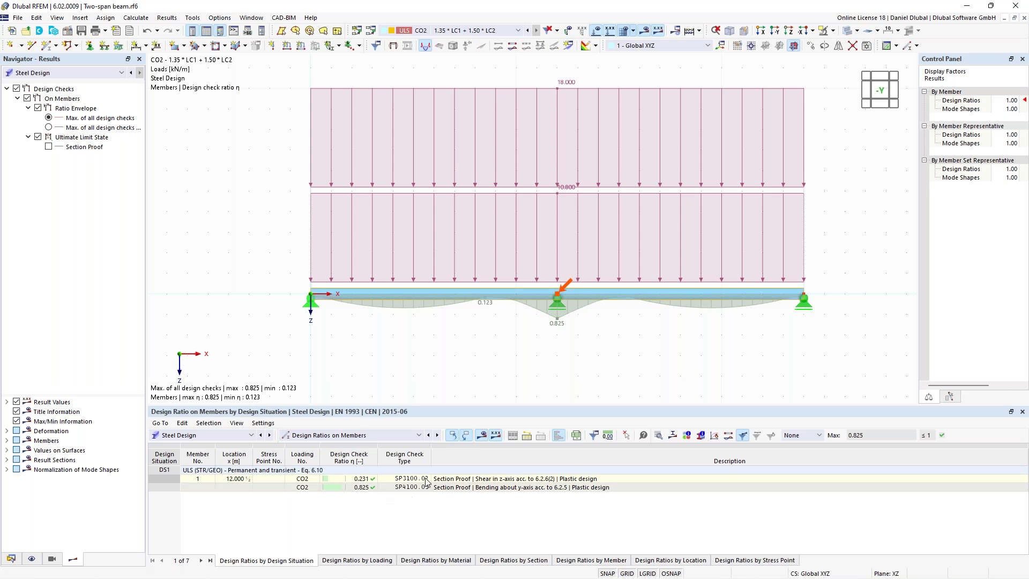
left_click(365, 486)
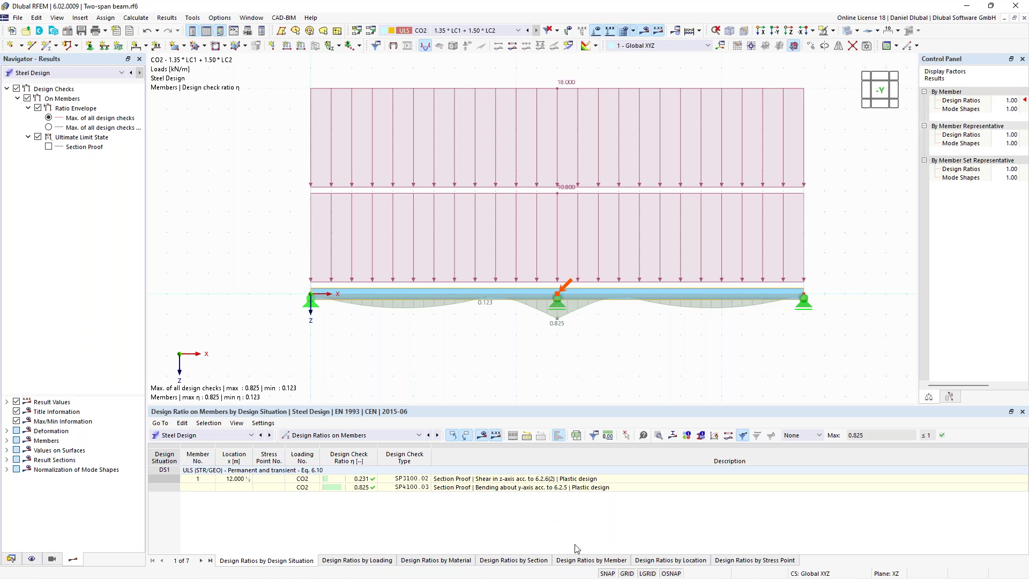
Step: Examine the design ratios listed by member and by location along the beam
left_click(585, 563)
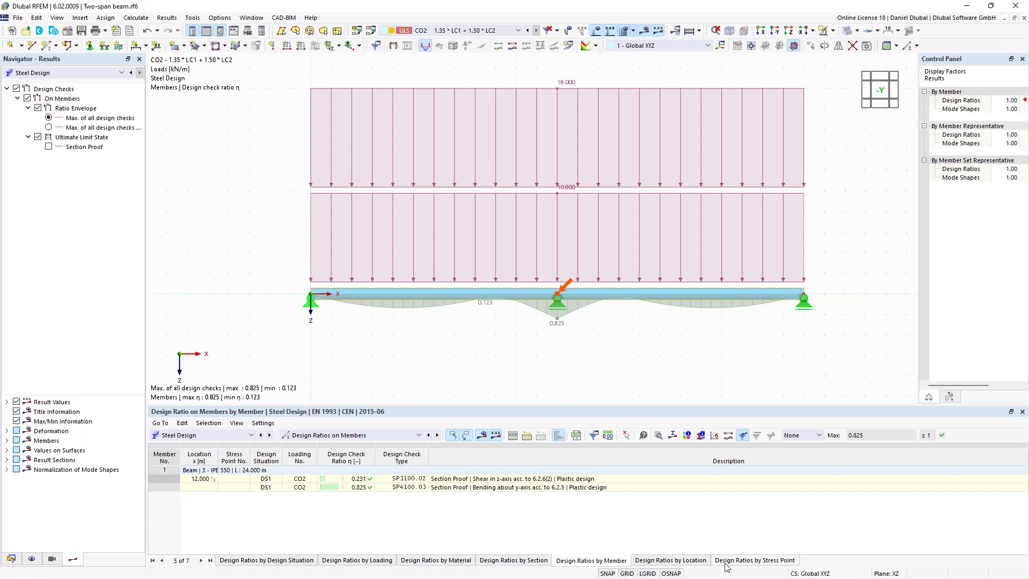
left_click(677, 563)
scroll(220, 477, "down", 5)
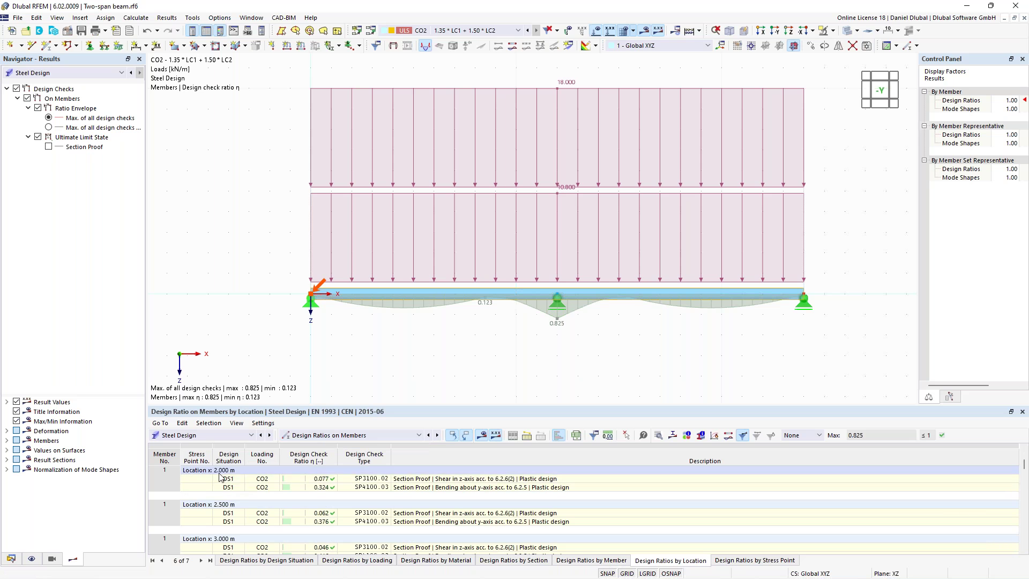
scroll(275, 513, "down", 5)
scroll(275, 513, "down", 3)
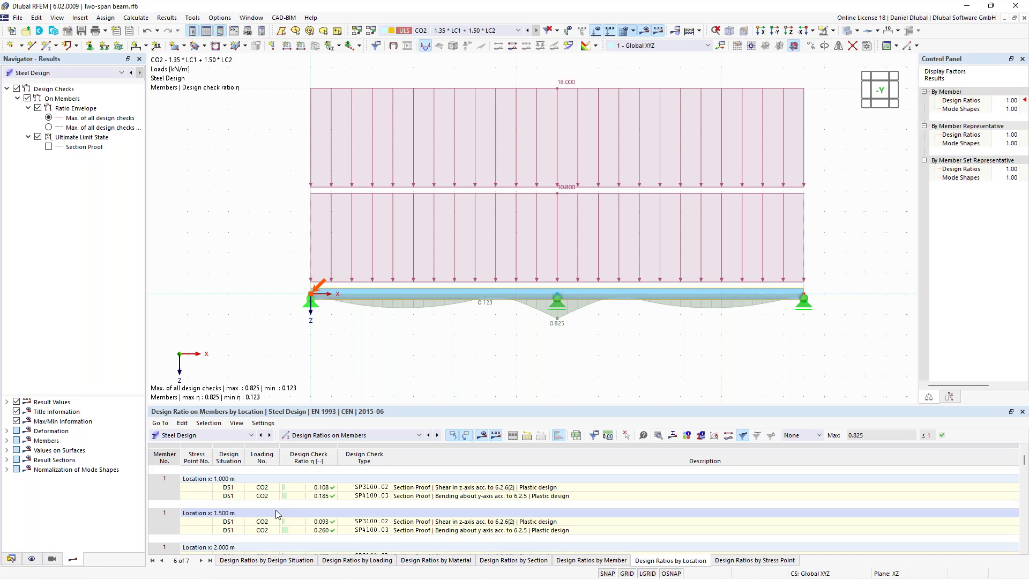
Step: Open the design check details of the z-axis shear section proof from the design ratios listed by member
left_click(591, 560)
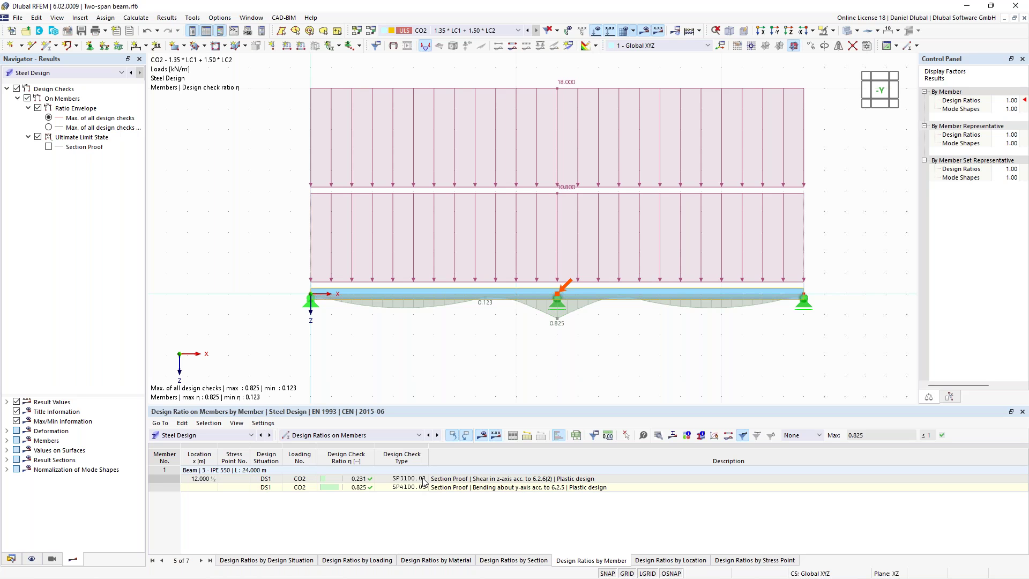
left_click(435, 479)
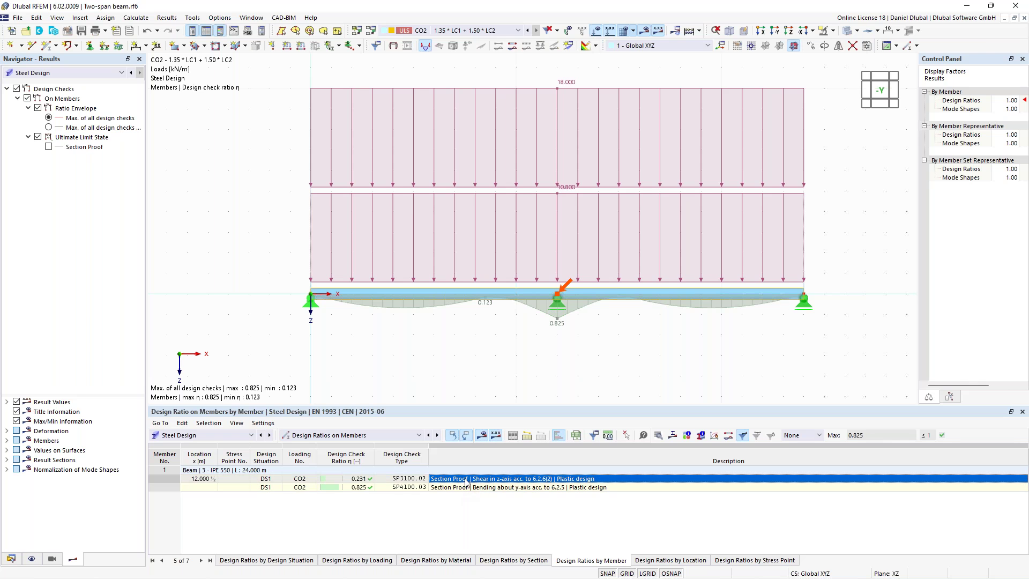
left_click(658, 437)
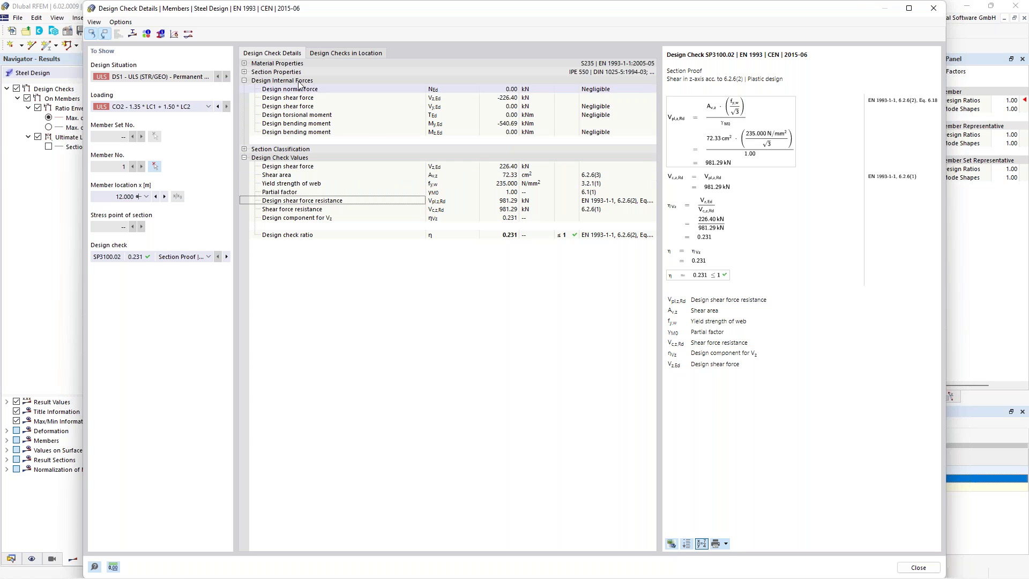
Step: Examine the material properties and the IPE 550 section properties in the z-axis shear design check details
left_click(244, 64)
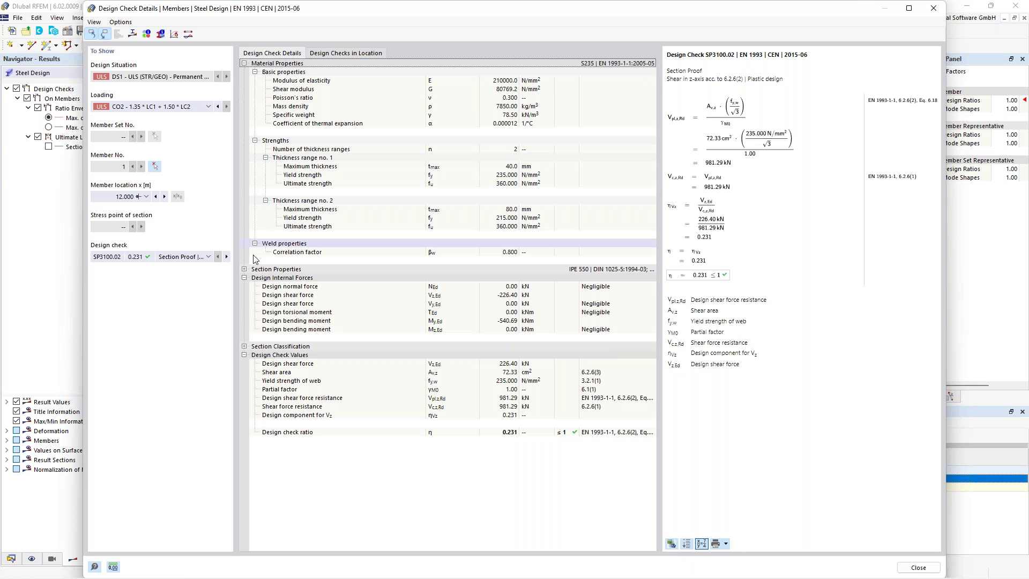
left_click(245, 269)
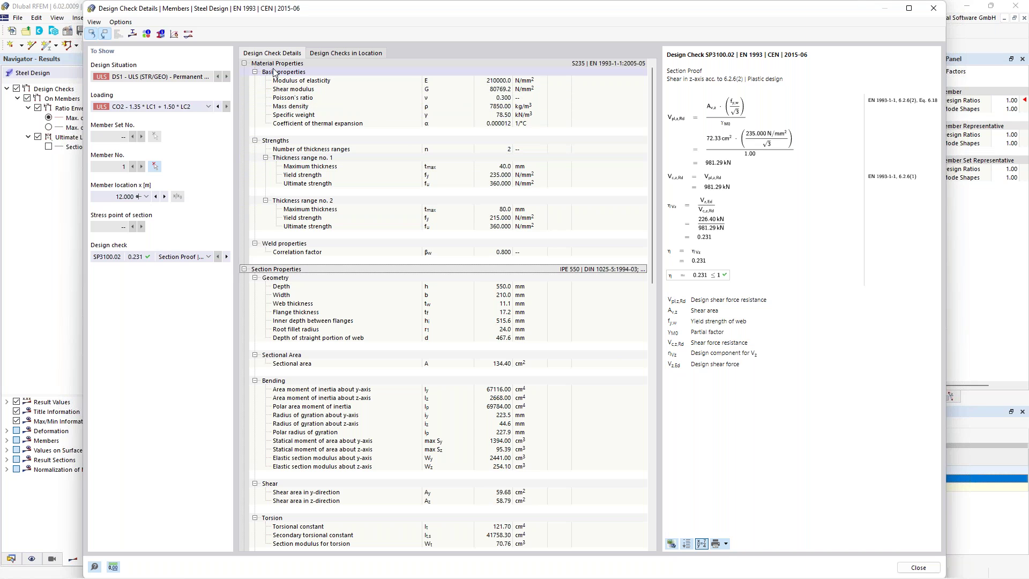
left_click(244, 63)
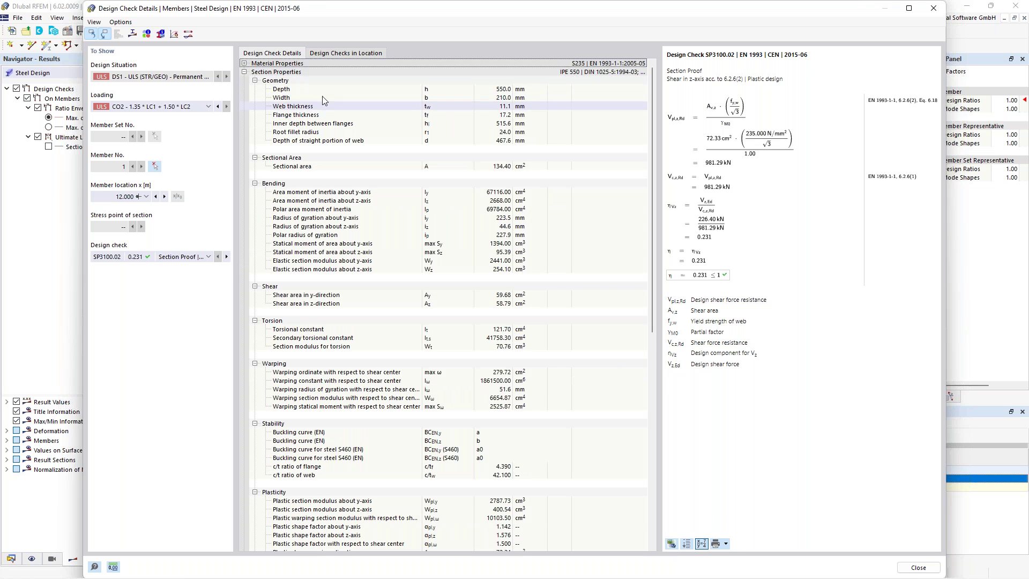
scroll(329, 139, "down", 13)
scroll(333, 172, "up", 4)
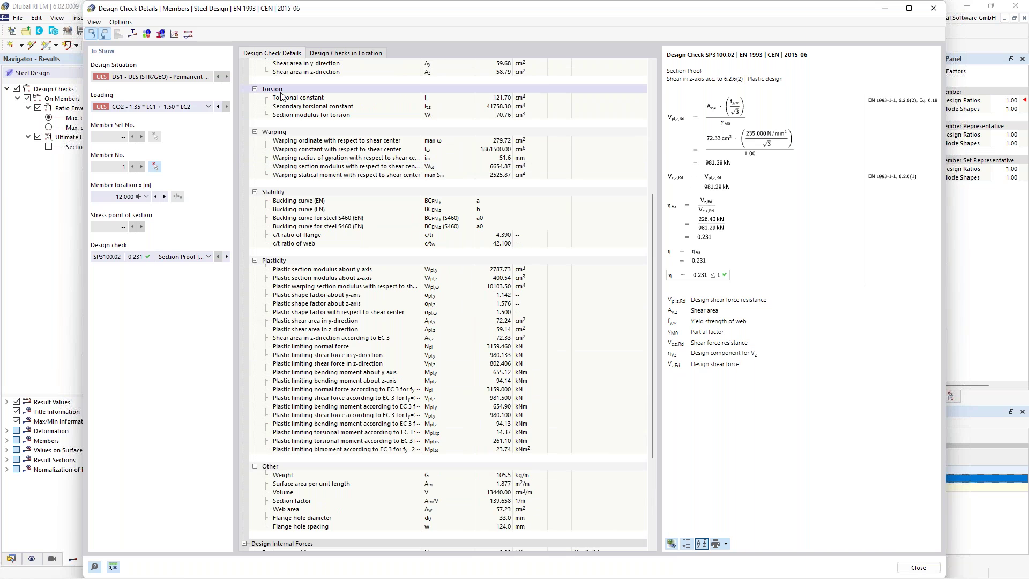
left_click(245, 72)
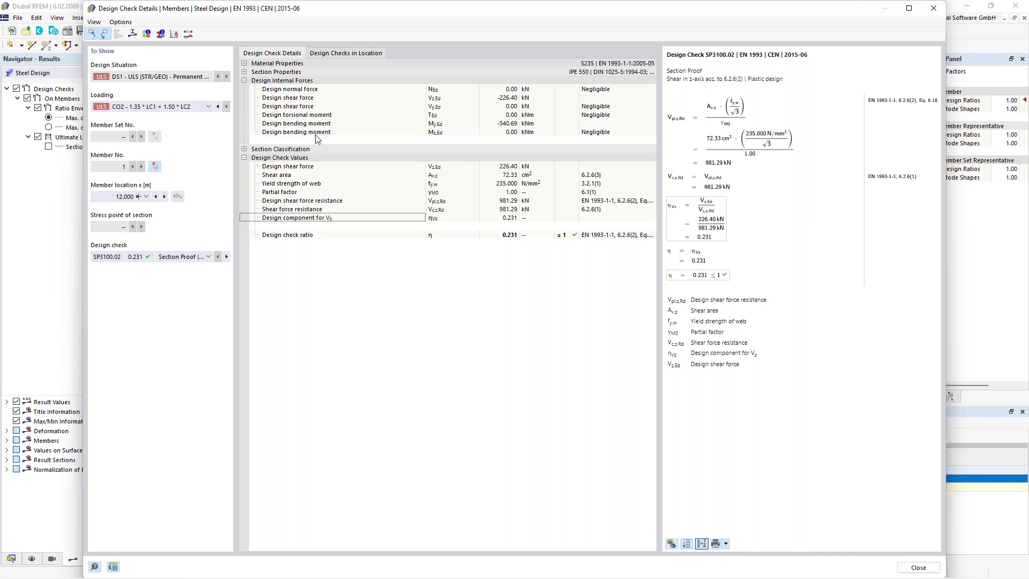
Step: Switch the design check details to SP4100.03, bending about the y-axis, and examine its design bending moment and yield strength
left_click(176, 259)
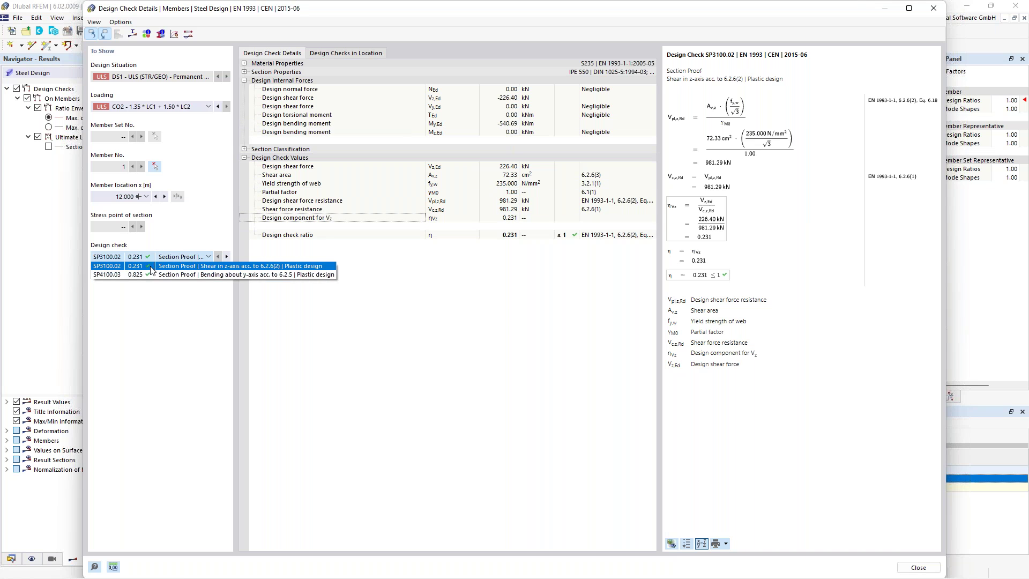
left_click(160, 275)
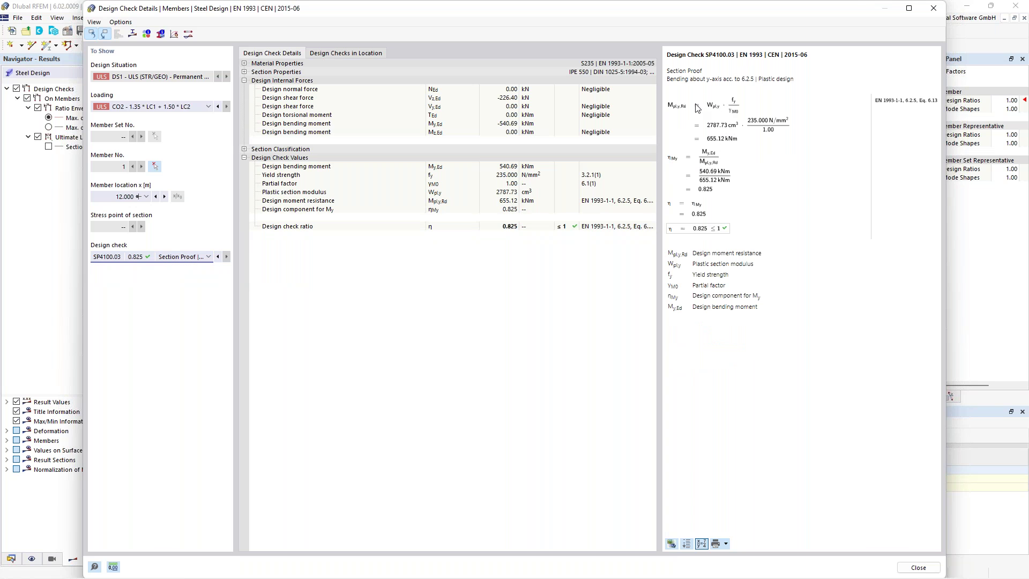
left_click(371, 169)
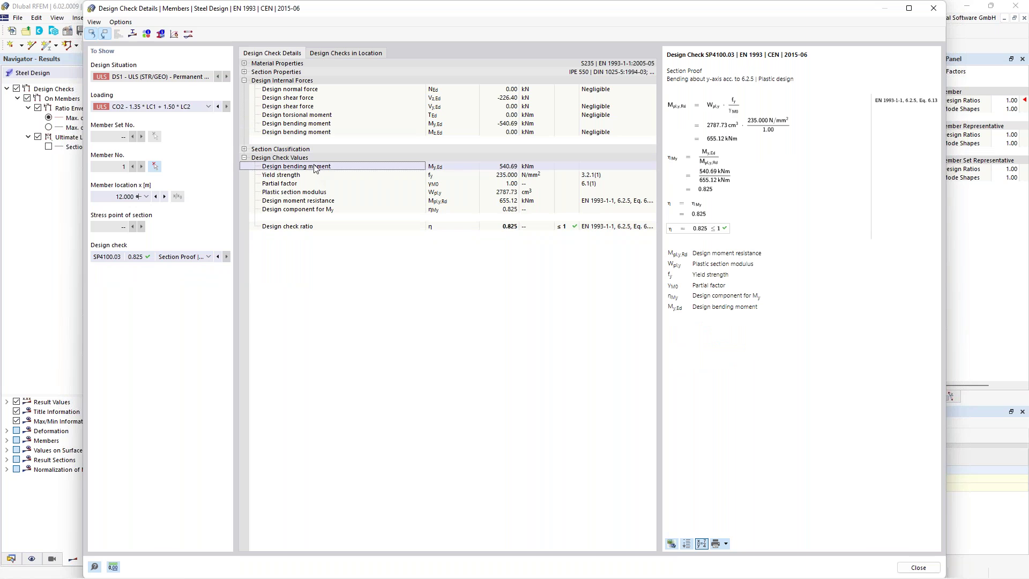
left_click(352, 176)
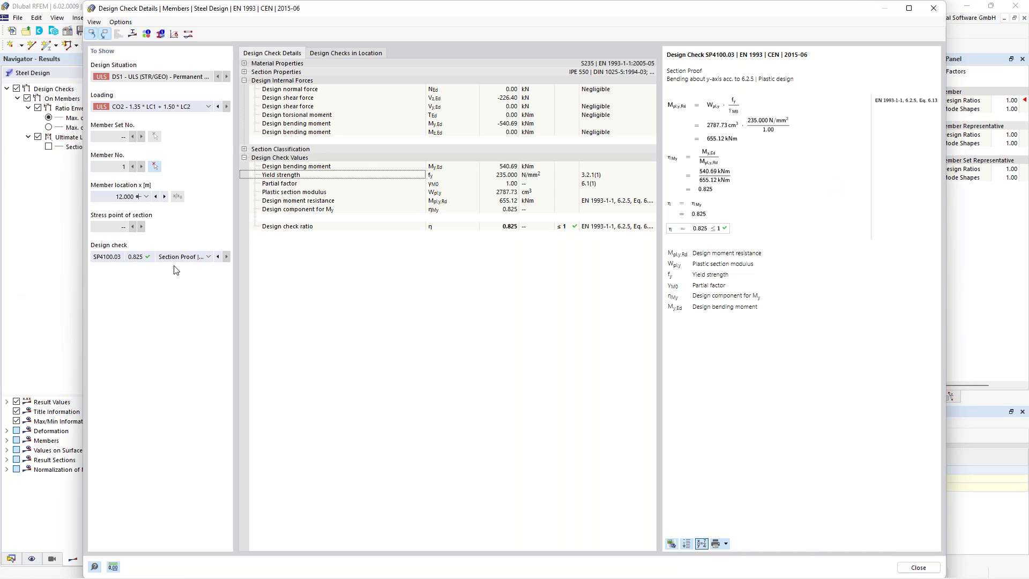
Step: Expand the section classification of the bending check and show the details of subpanels 1 and 3
left_click(244, 149)
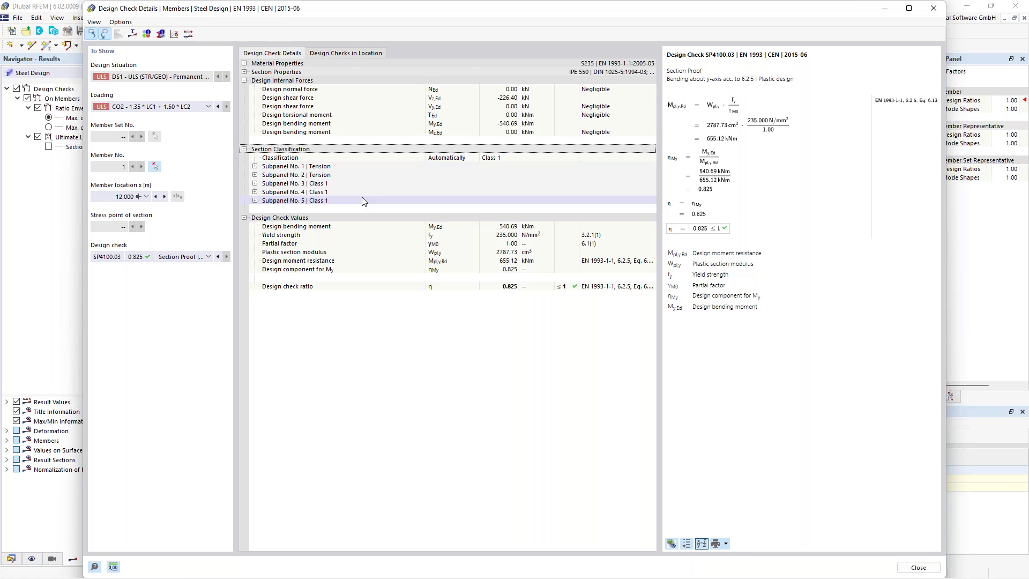
left_click(255, 167)
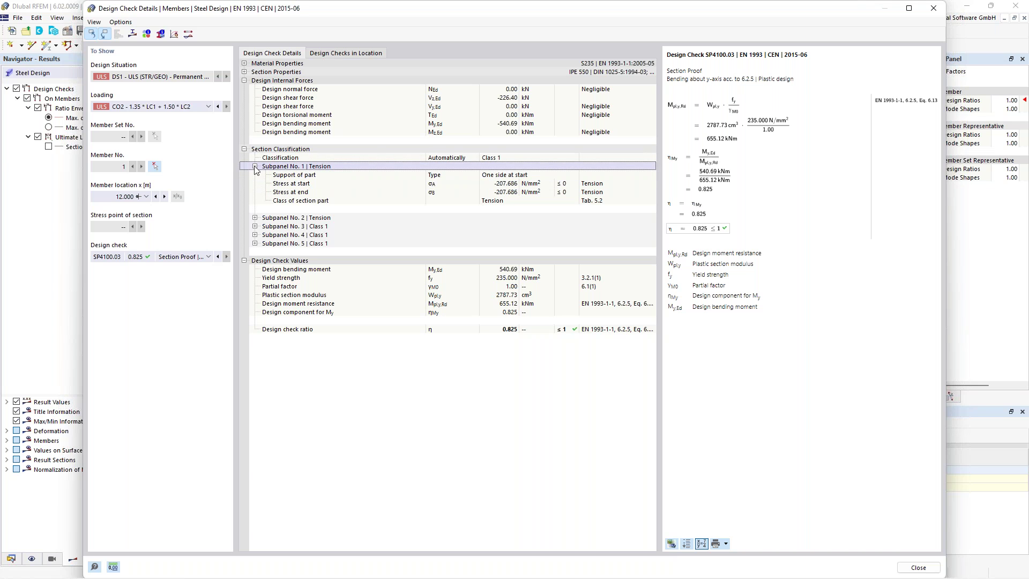
left_click(255, 227)
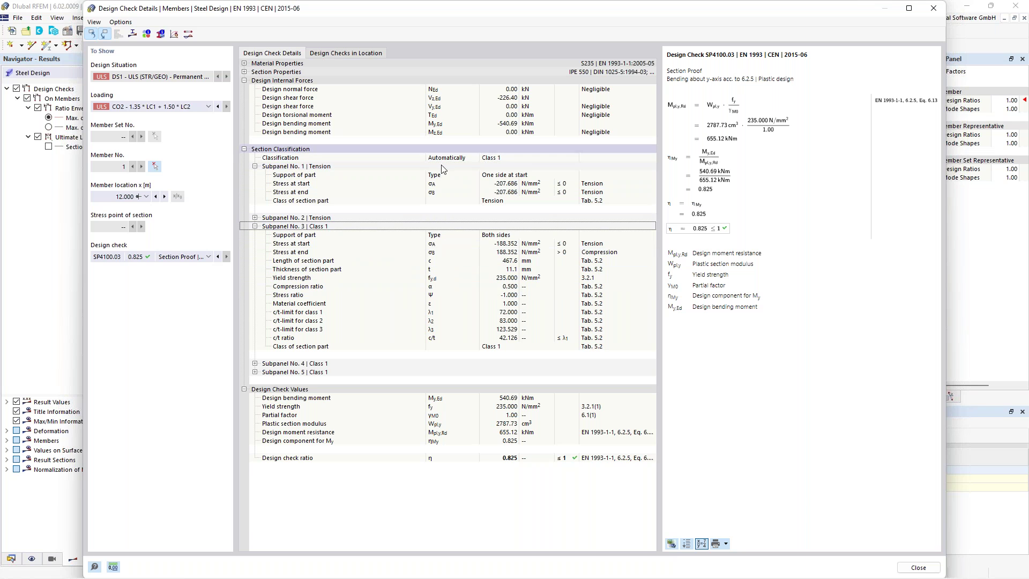
Step: Compare subpanel 3's c/t ratio with the c/t limits for the section classes and check its support type
left_click(345, 339)
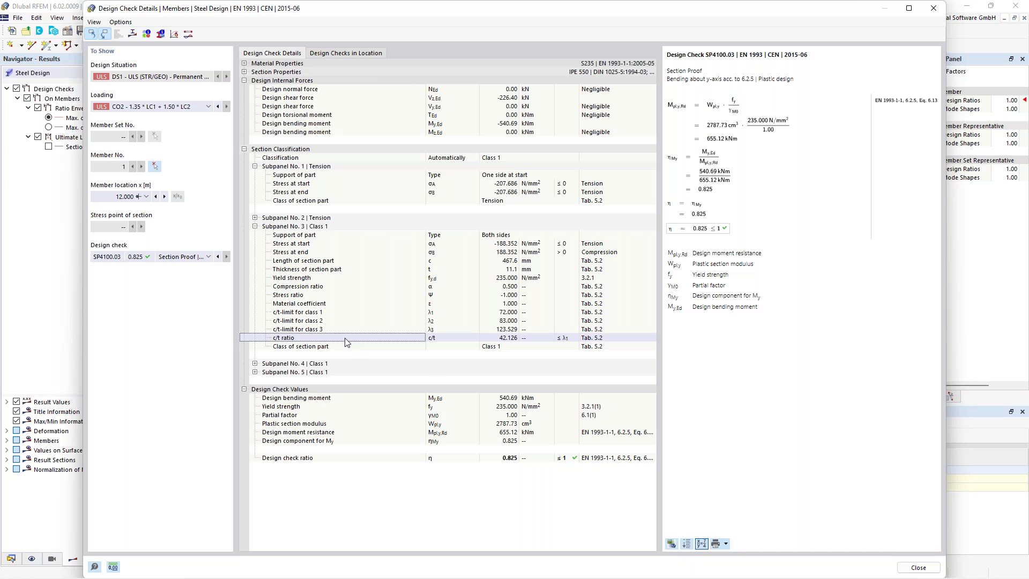
left_click(506, 339)
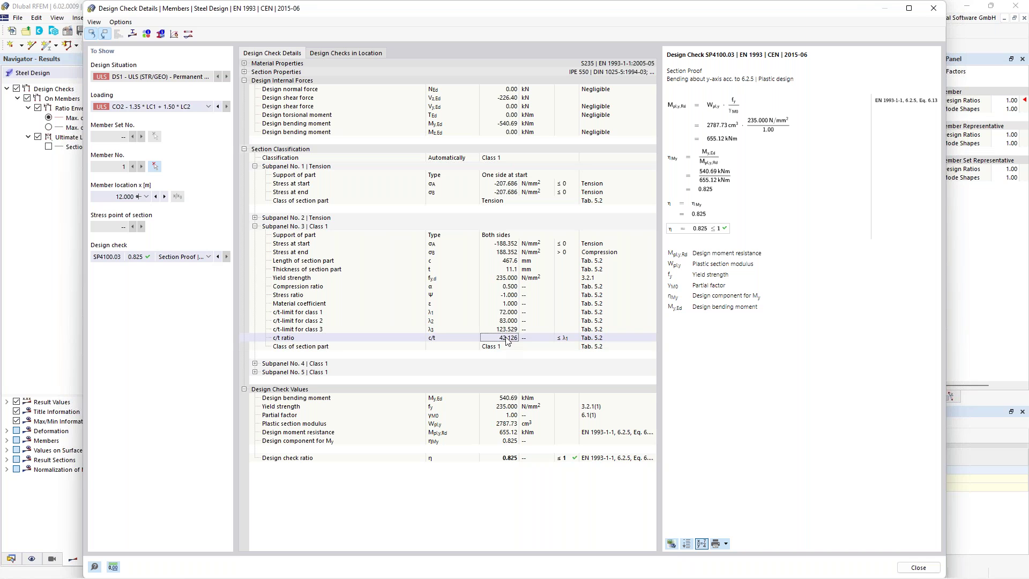
left_click(384, 313)
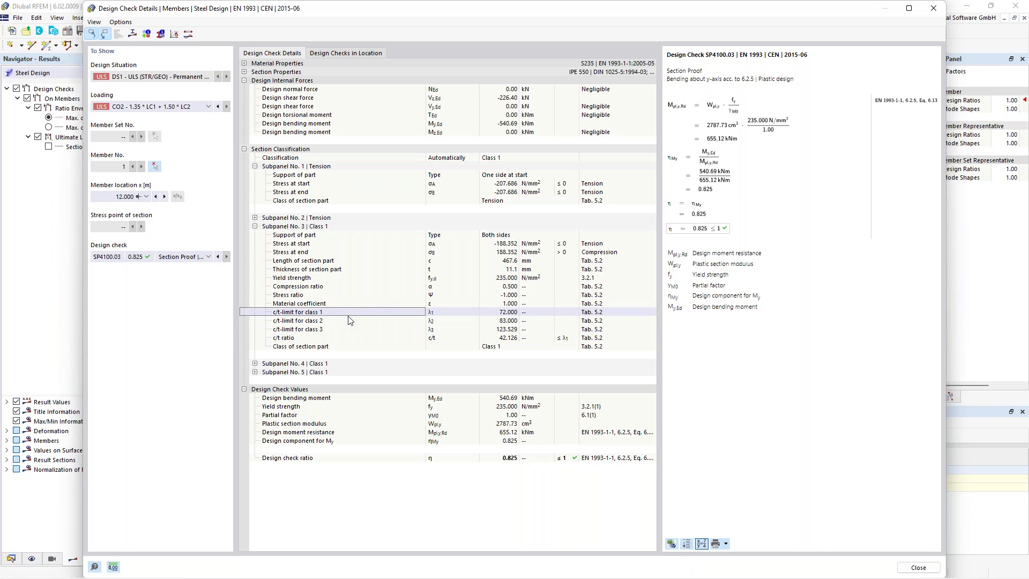
left_click(505, 338)
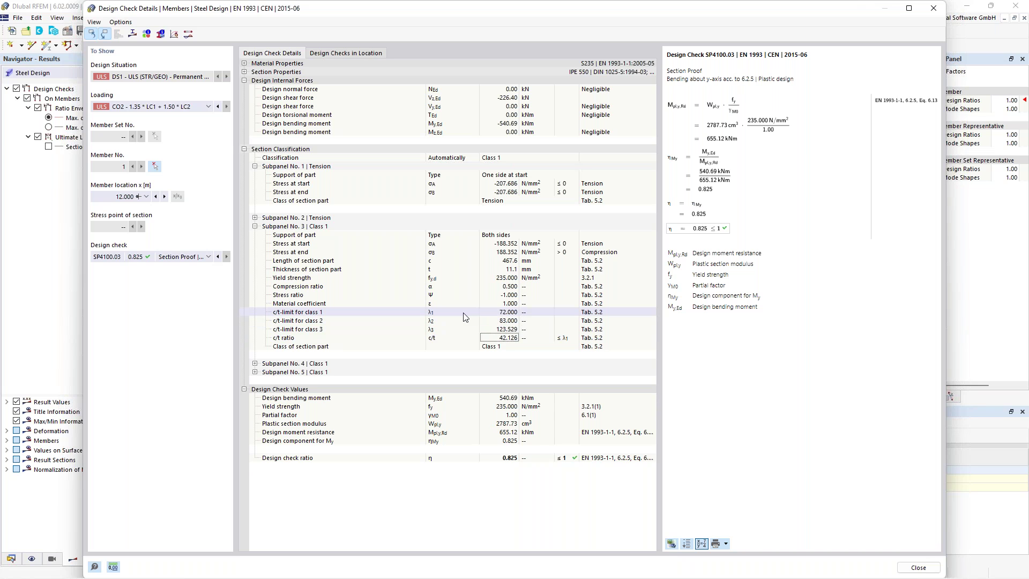
left_click(498, 321)
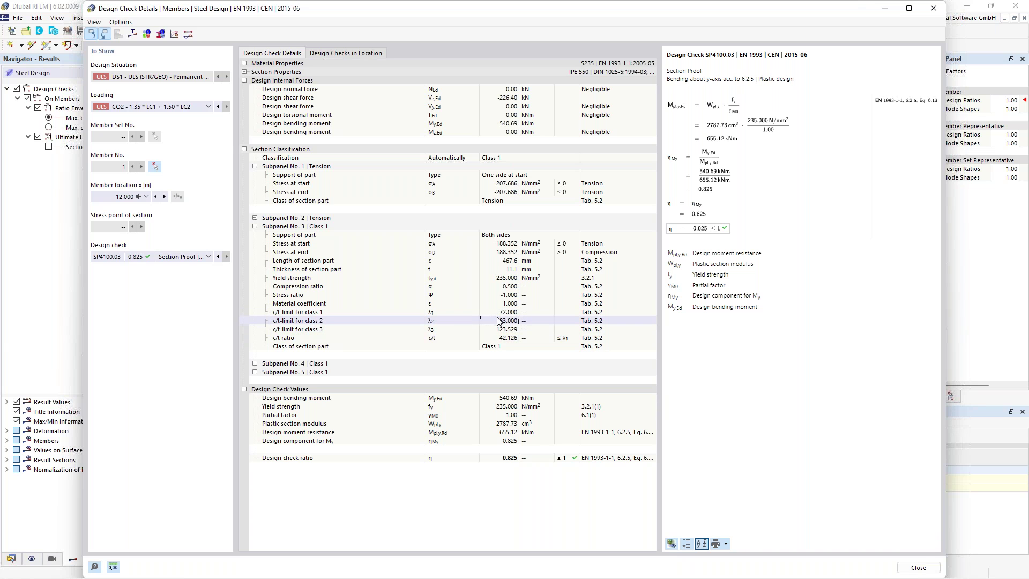
left_click(500, 312)
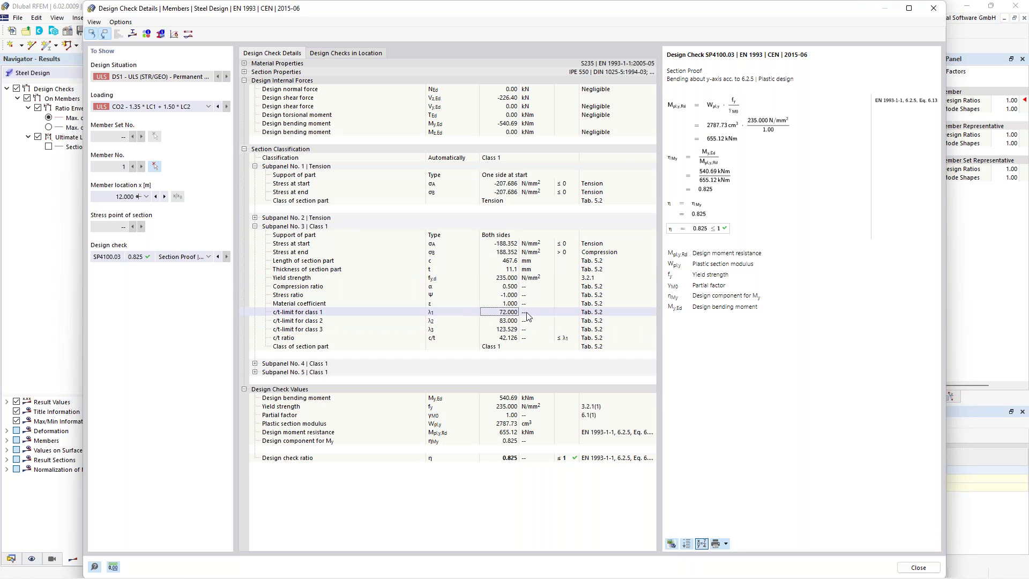
left_click(508, 337)
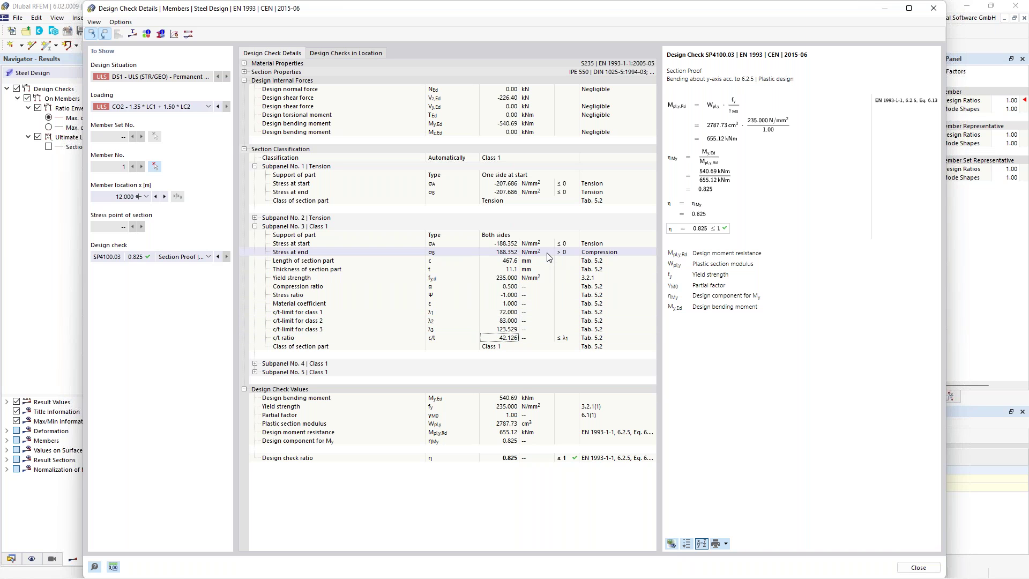
left_click(501, 236)
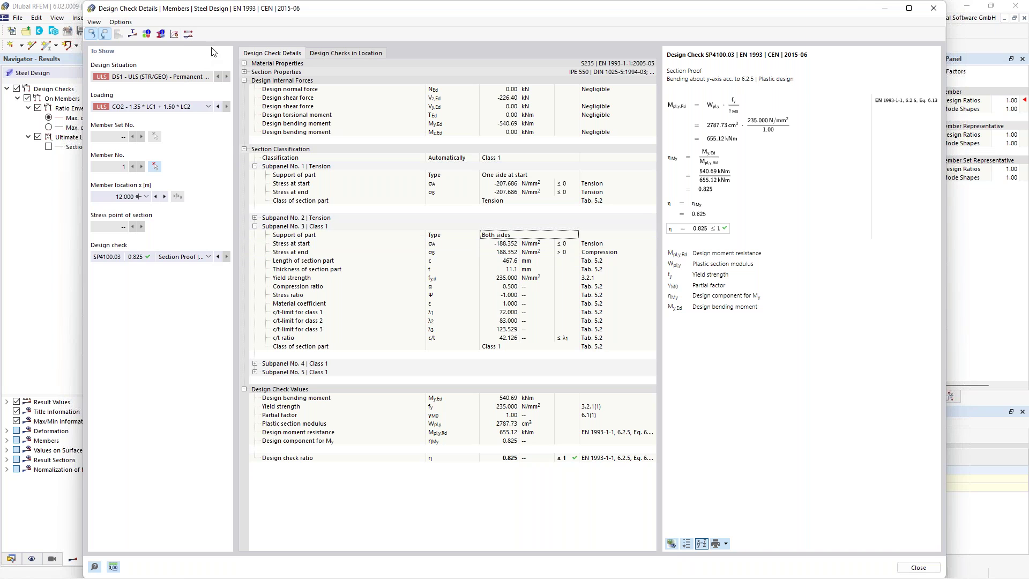
Step: Open the information about the IPE 550 section and view its stress points and EN 1993 subpanels
left_click(162, 34)
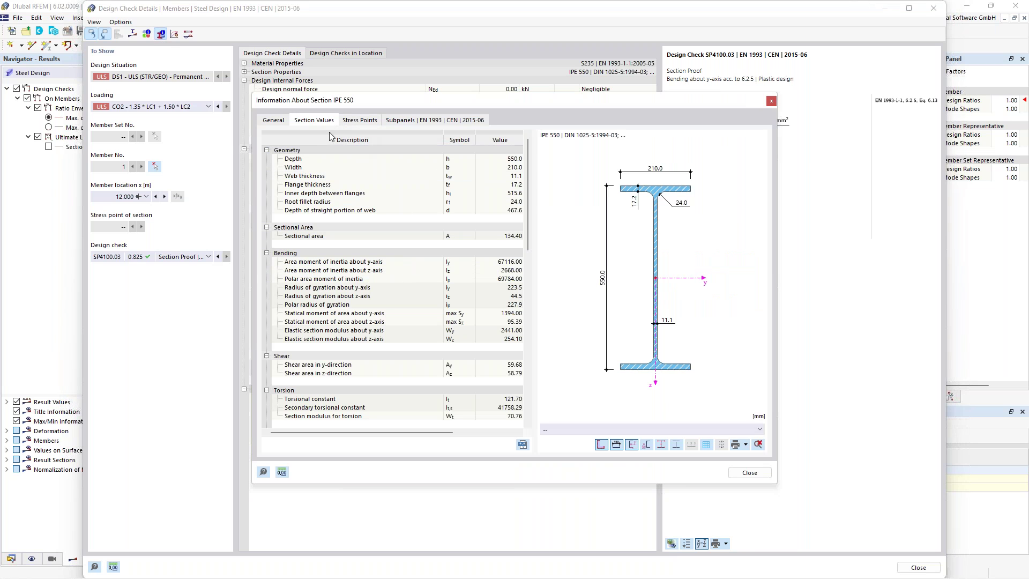
left_click(362, 120)
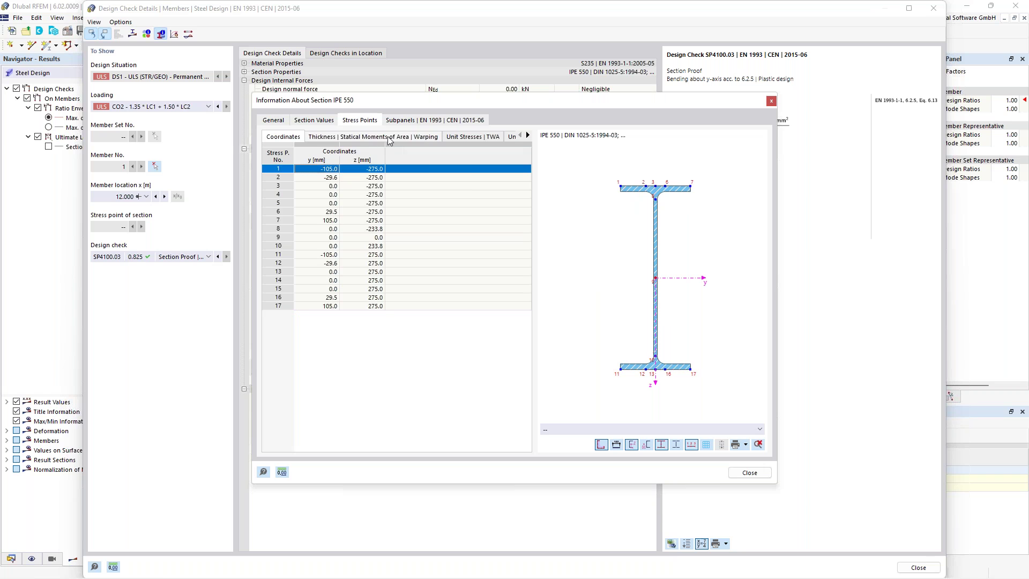
left_click(419, 123)
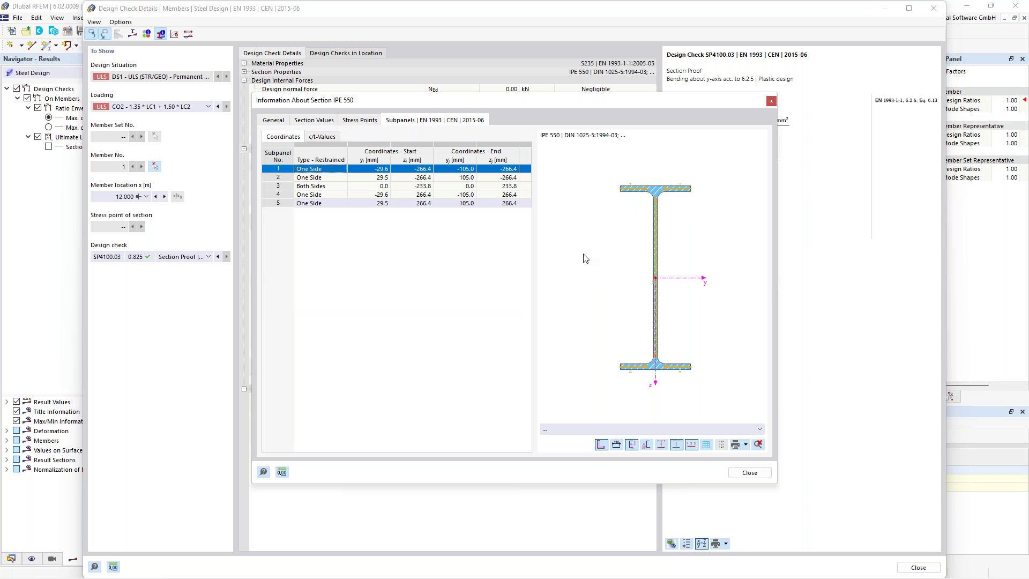
Step: Examine the subpanels on the section graphic, highlight subpanels 3 and 4, and close the section information
scroll(645, 246, "up", 2)
scroll(632, 204, "up", 3)
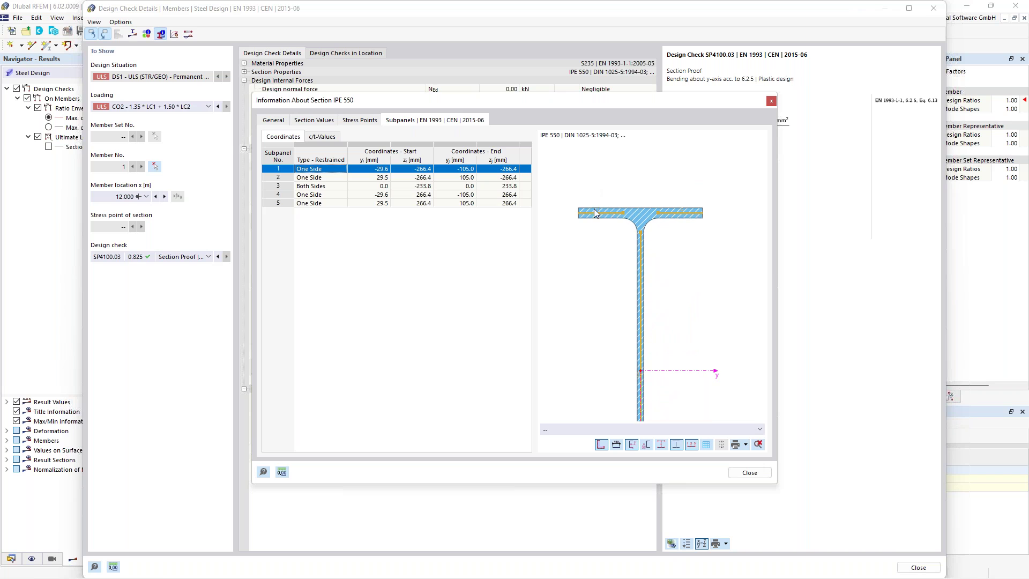
scroll(605, 221, "down", 1)
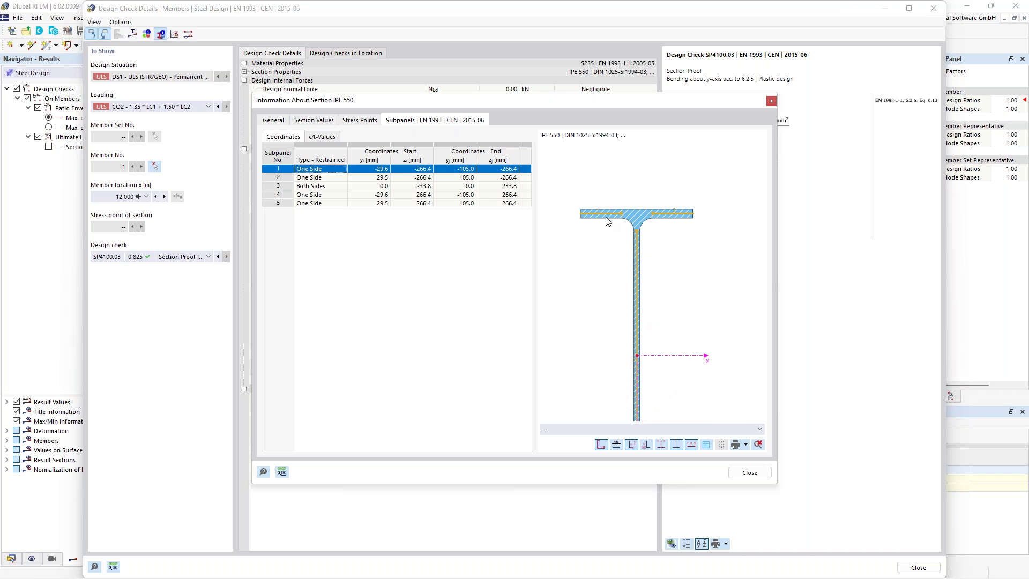
middle_click_drag(611, 303, 615, 271)
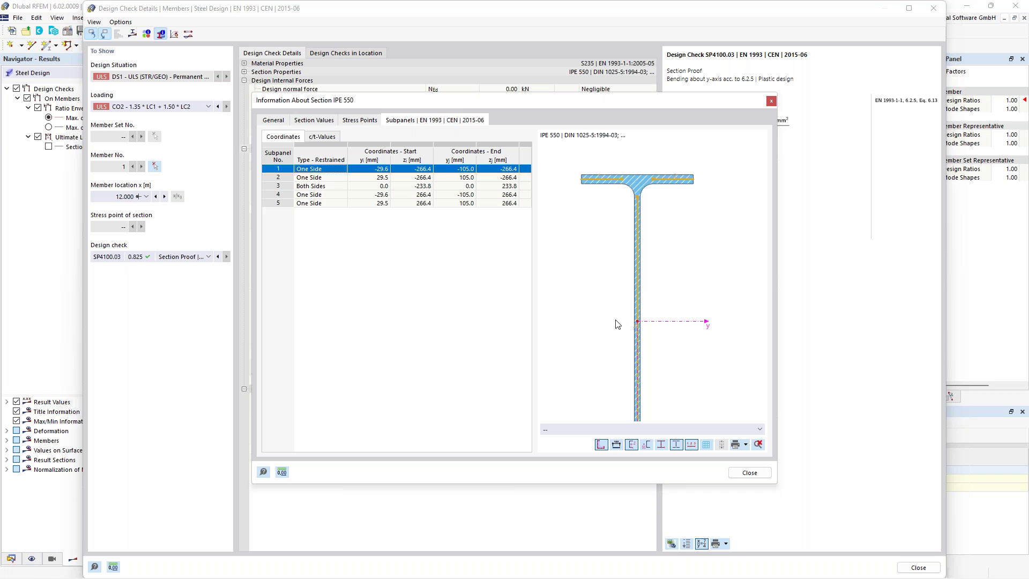
mouse_move(597, 335)
middle_mouse_down()
mouse_move(618, 256)
mouse_move(604, 254)
middle_mouse_up()
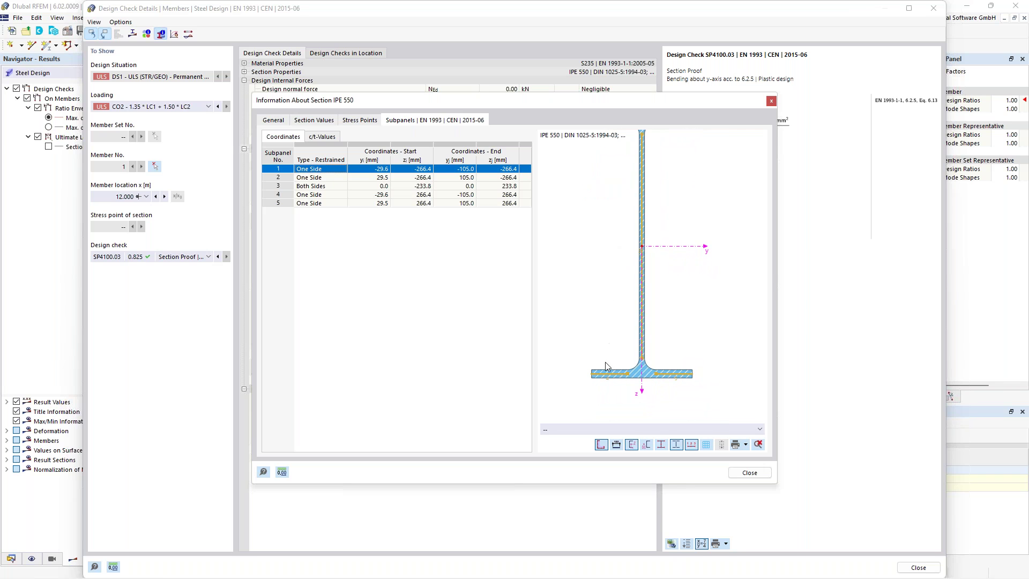
left_click(641, 285)
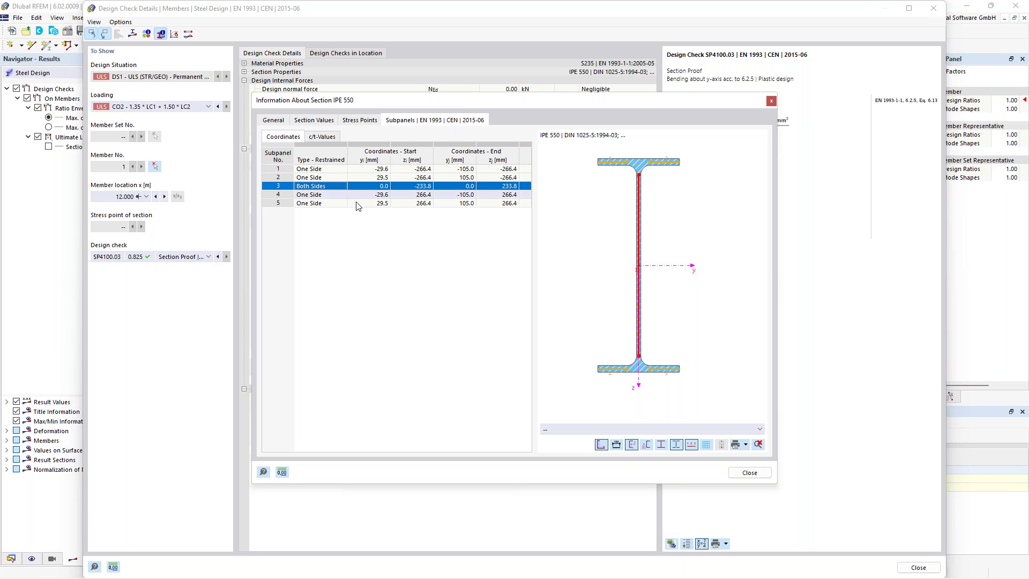
left_click(309, 199)
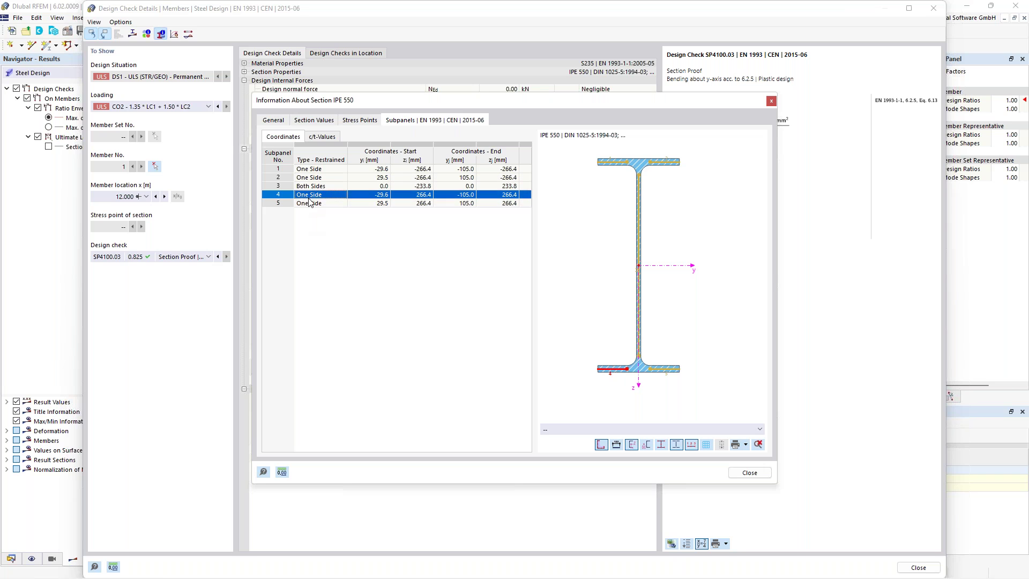
left_click(750, 472)
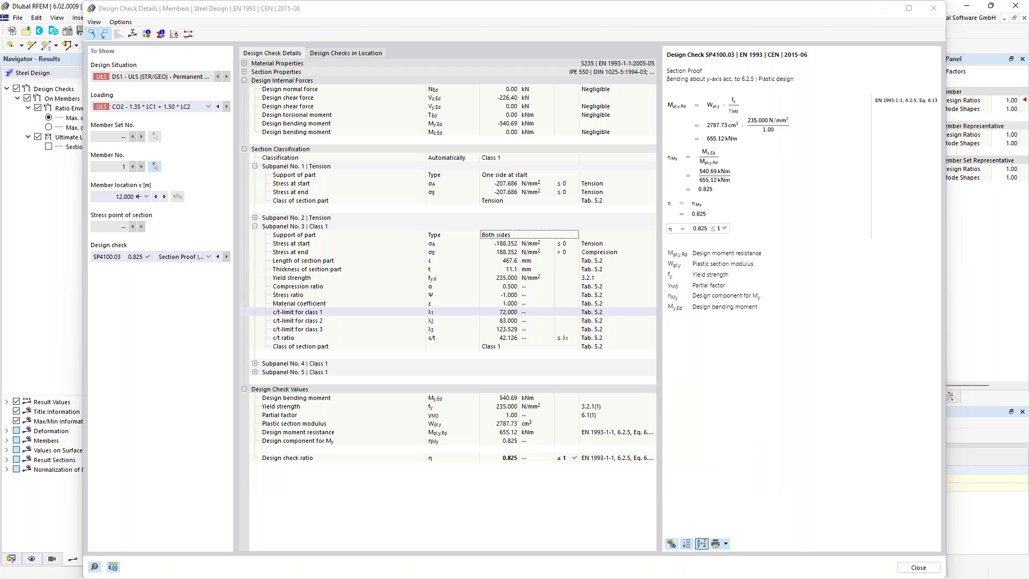
Step: Check subpanel 4's classification briefly, then leave the design check details and select the y-axis bending check in the results table
left_click(255, 364)
left_click(255, 363)
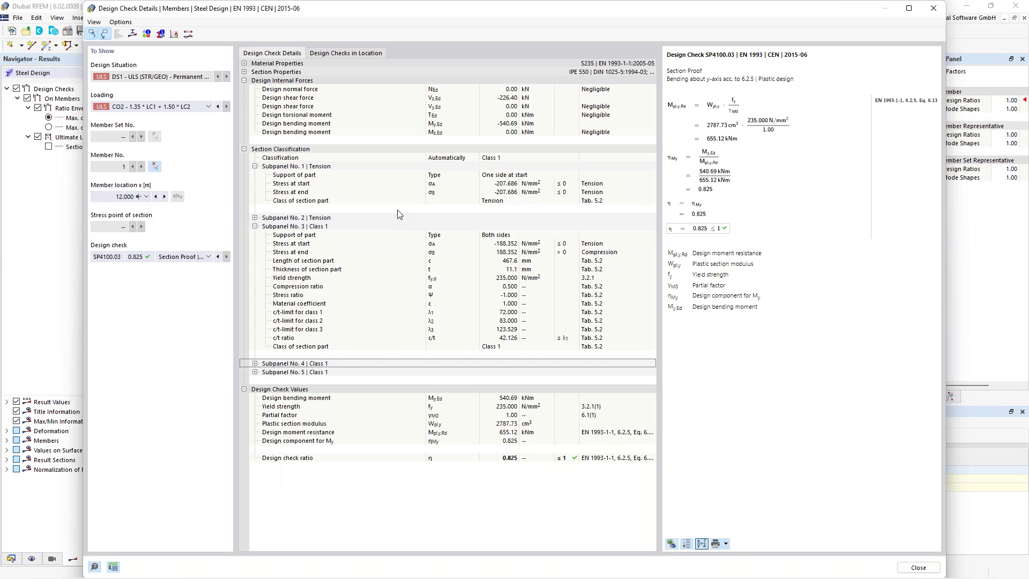
left_click(934, 8)
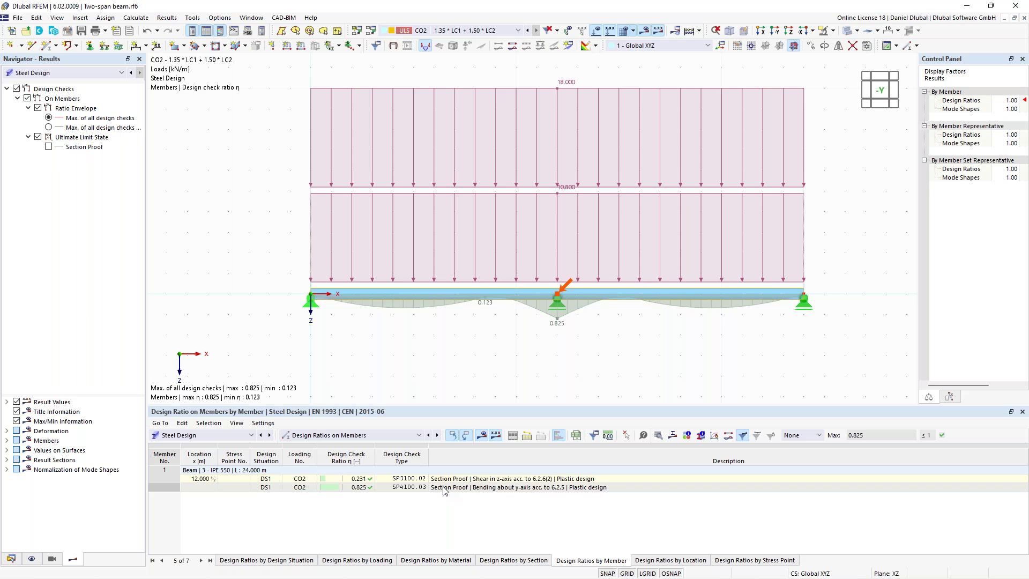
left_click(581, 489)
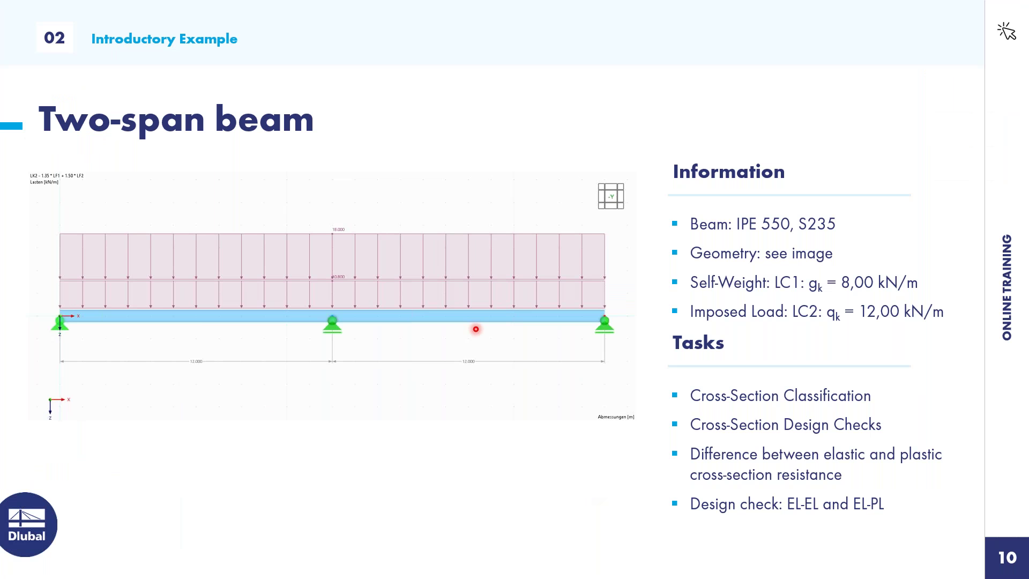
key("Left")
key("Left")
key("Right")
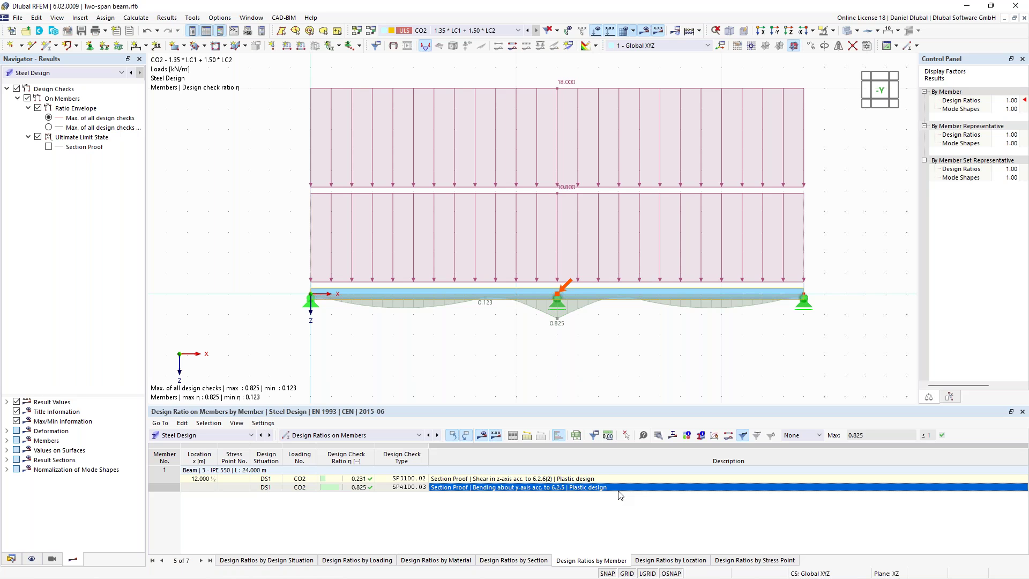
Step: Open the design check details of the y-axis bending section proof from the design ratios by member
double_click(550, 487)
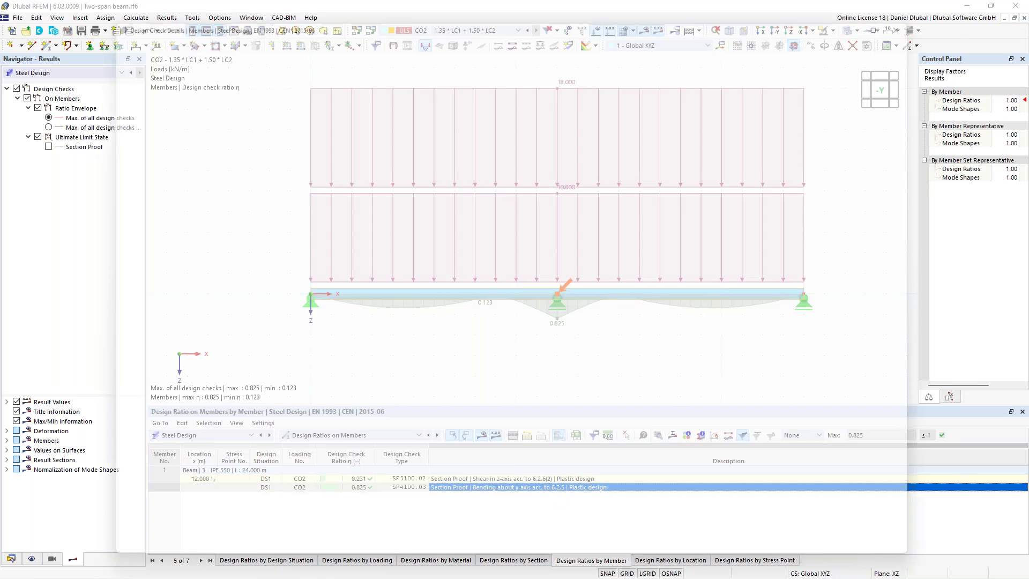
Step: Examine the design moment resistance and the plastic design note of the y-axis bending check, and close the design check details
left_click(317, 203)
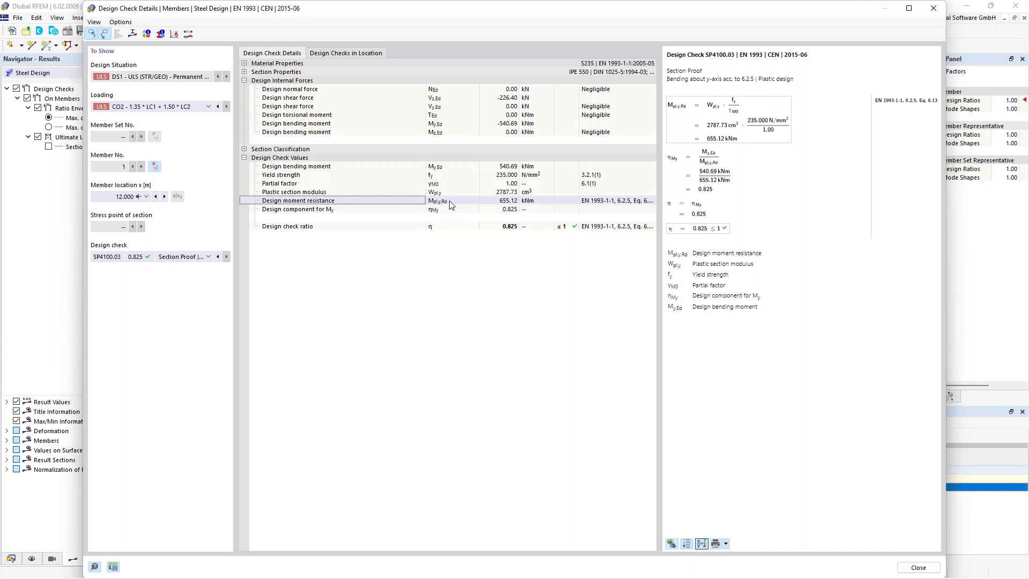
left_click(508, 201)
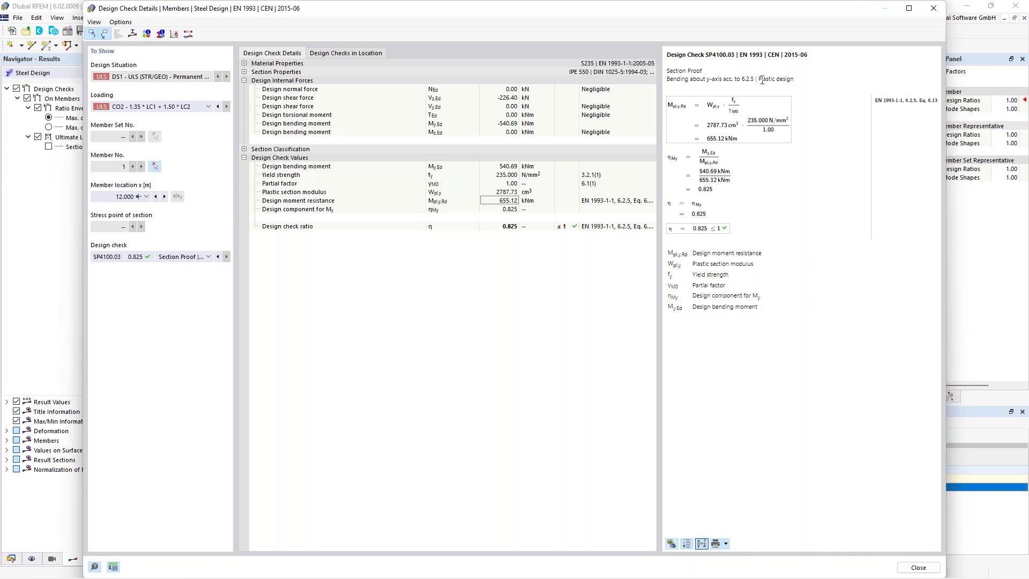
left_click_drag(759, 78, 794, 80)
left_click(553, 278)
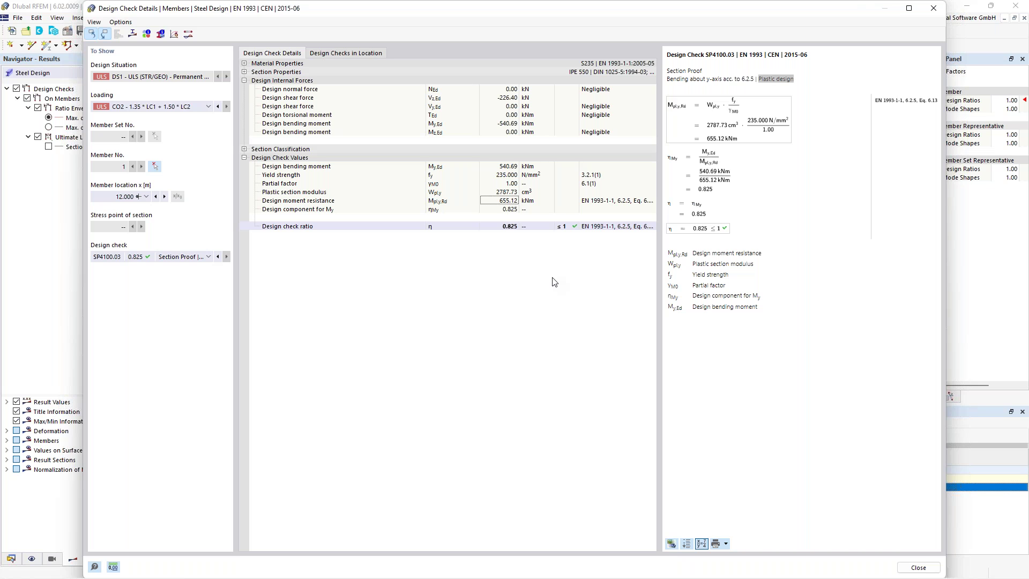
left_click(932, 9)
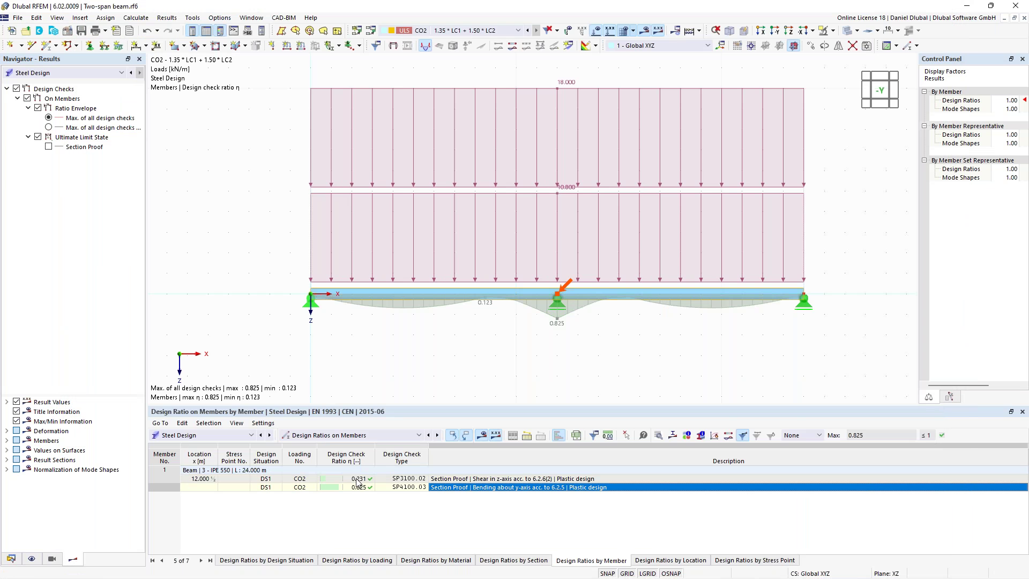
Step: Review the section classification options of section 3 in the steel design input data, leaving it on Automatically, and return to the design situations
left_click(378, 436)
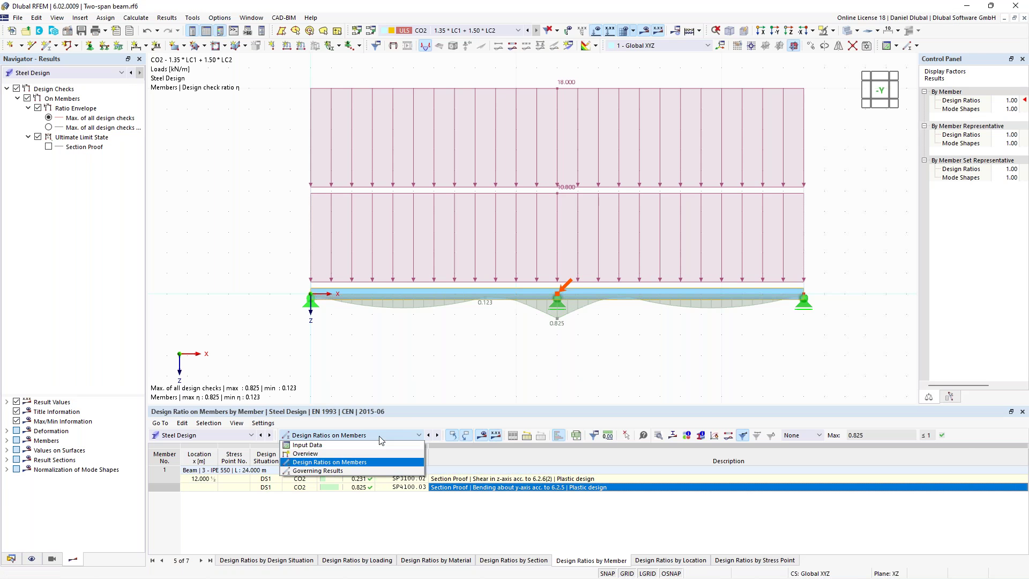
left_click(370, 444)
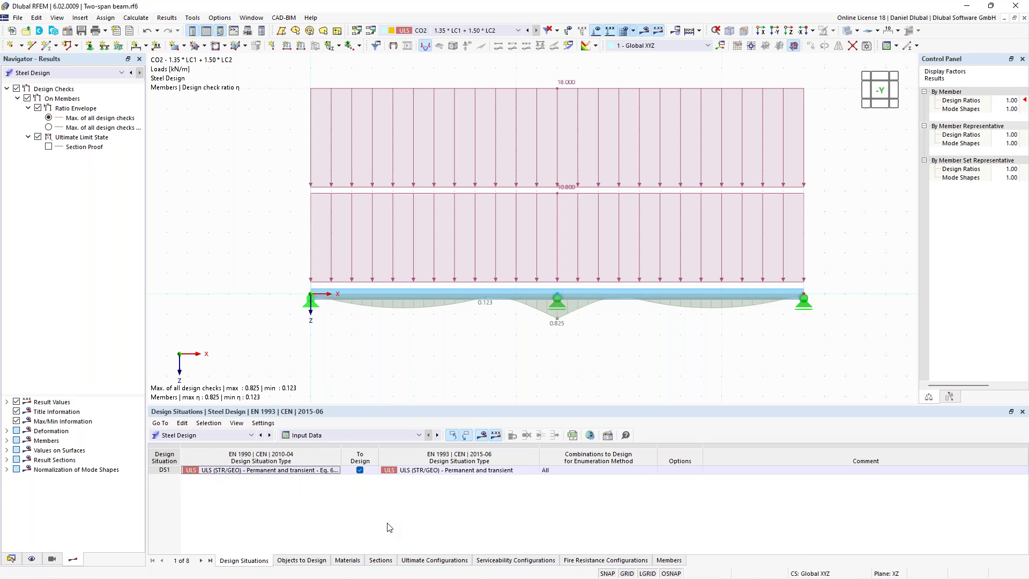
left_click(379, 560)
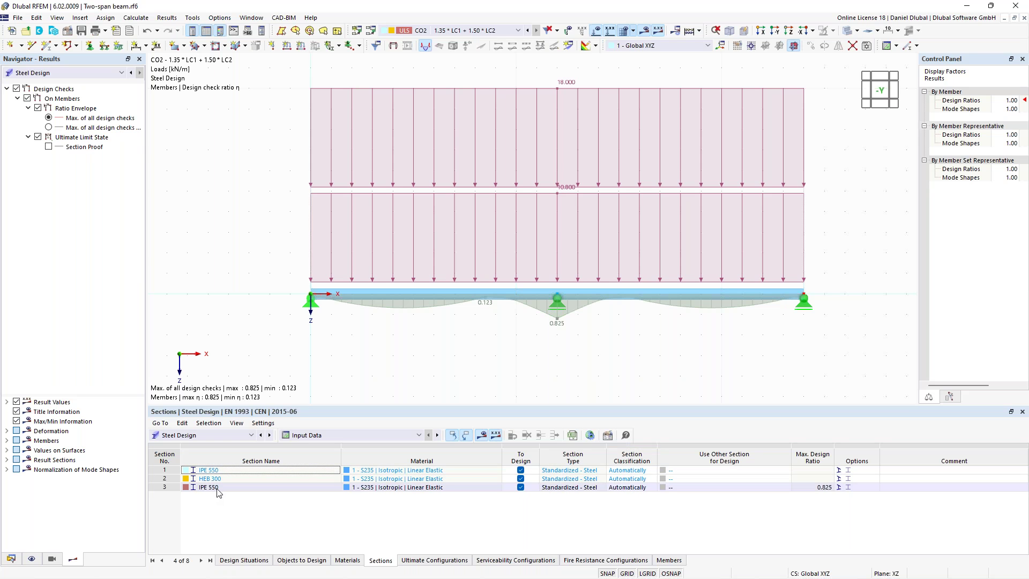
left_click(645, 490)
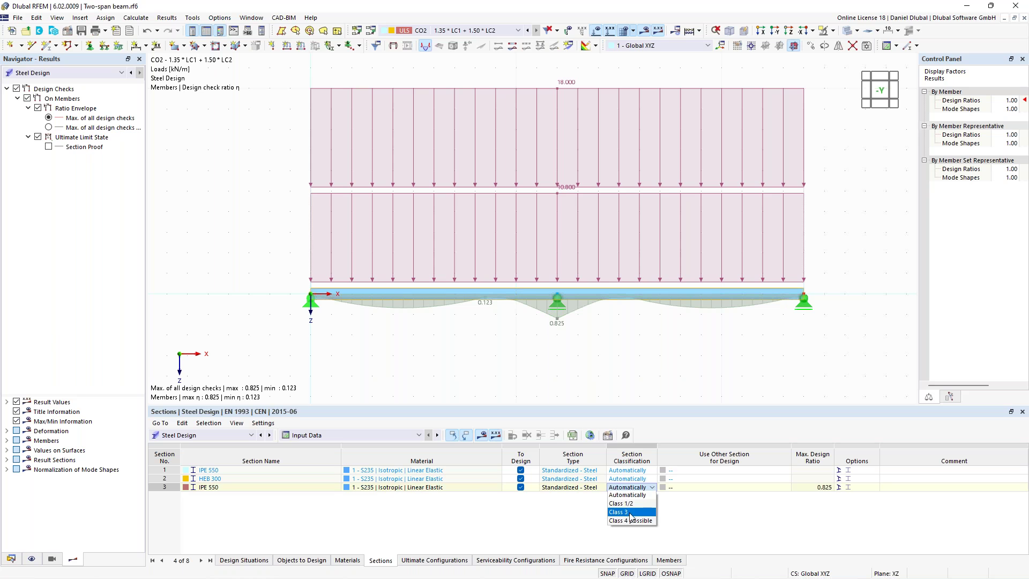
left_click(531, 524)
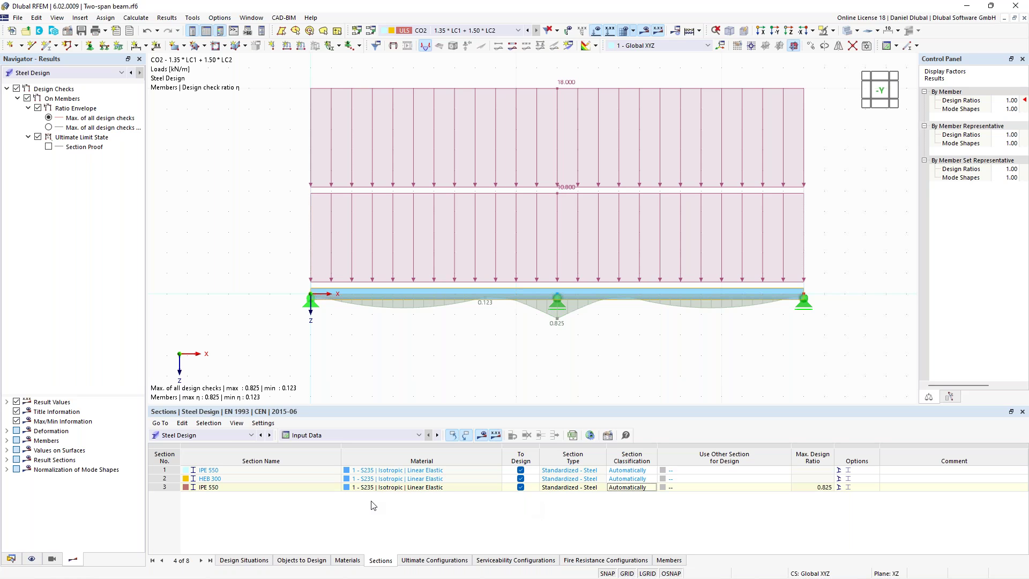
left_click(245, 561)
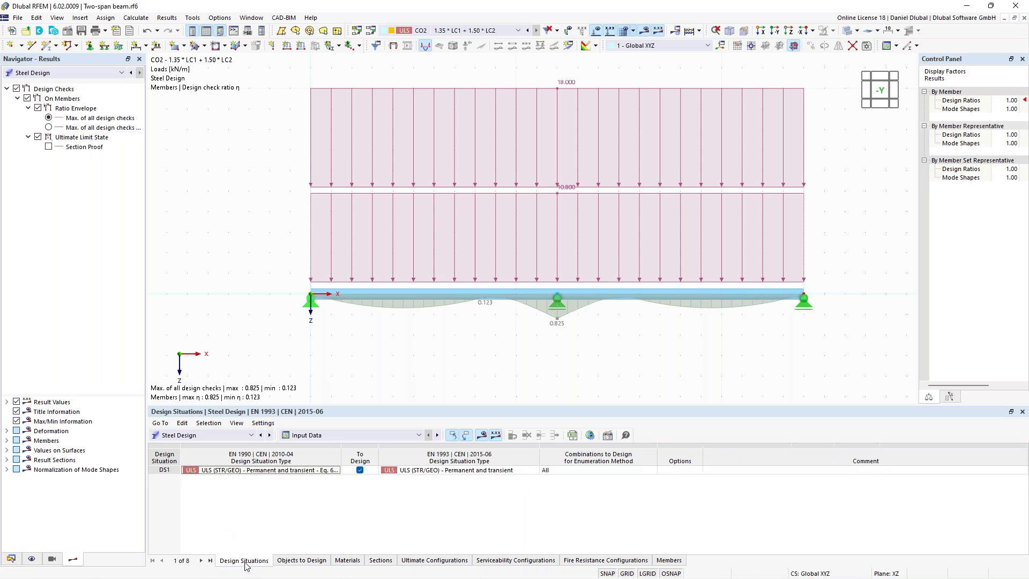
Step: Open the Default ultimate configuration of the steel design for editing from the model data
left_click(11, 559)
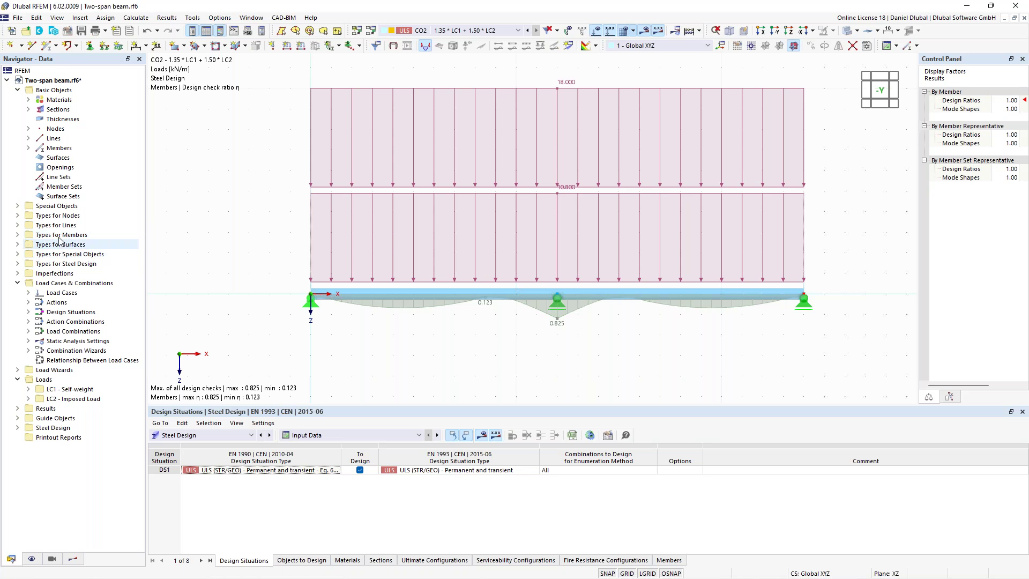
left_click(17, 265)
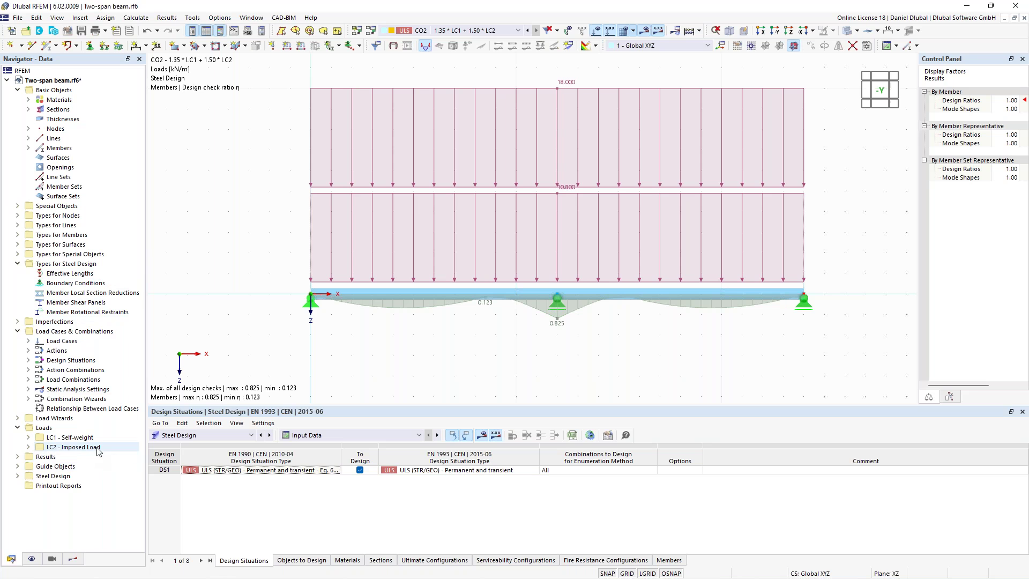
left_click(18, 477)
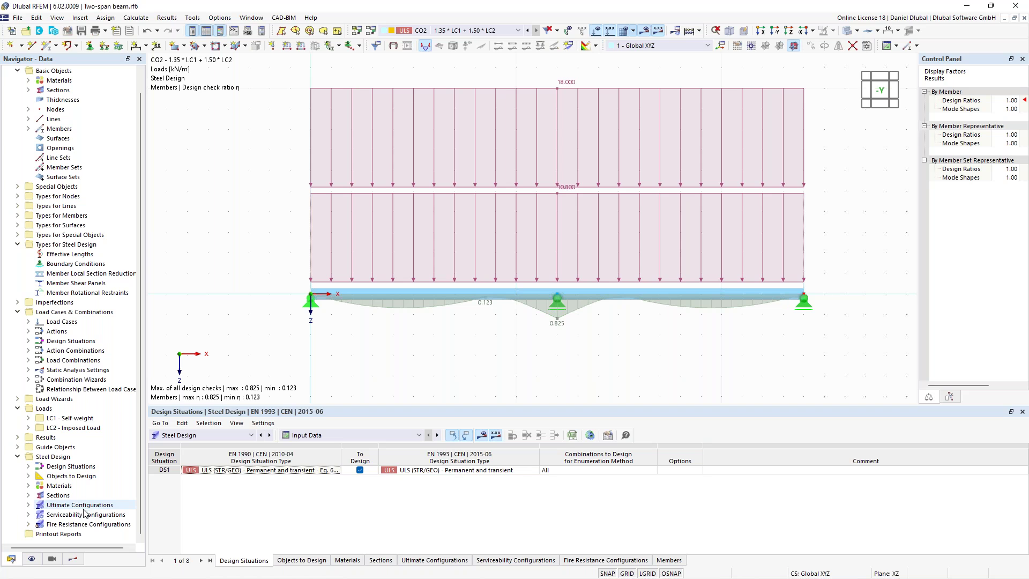
left_click(29, 505)
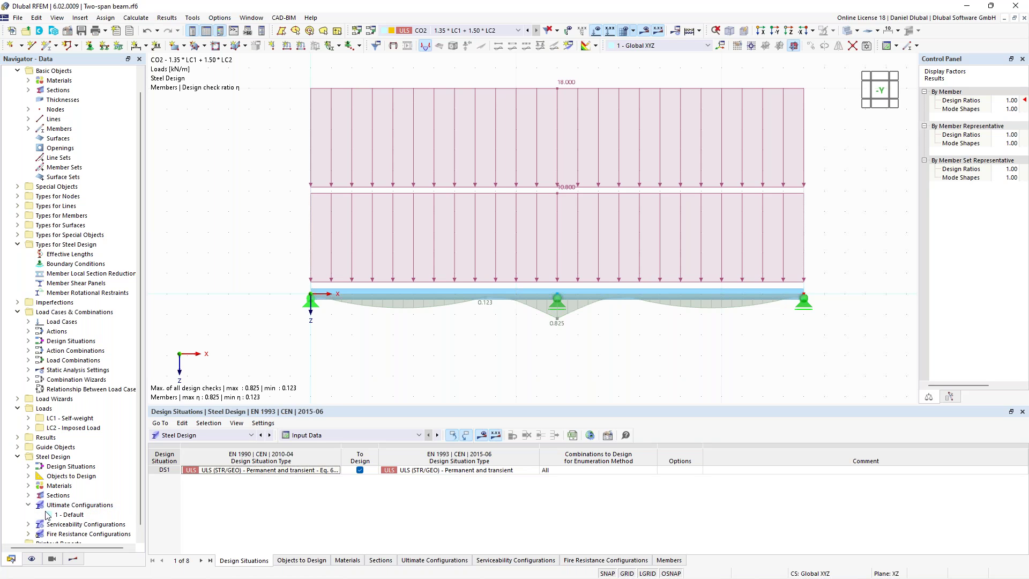
right_click(81, 516)
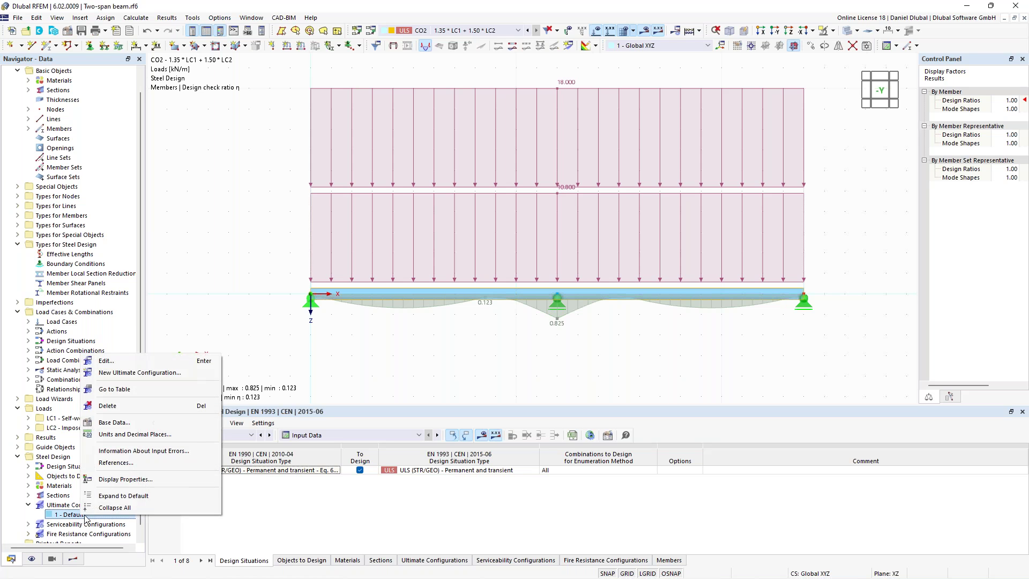
left_click(140, 361)
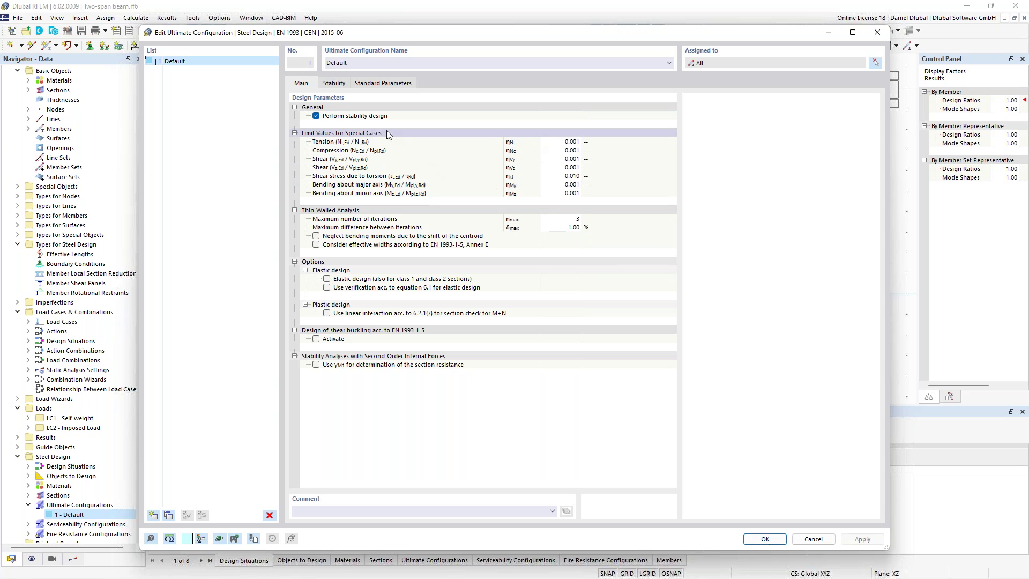
Step: Check the stability parameters, activate elastic design also for class 1 and class 2 sections in the main parameters, and confirm the configuration
left_click(331, 89)
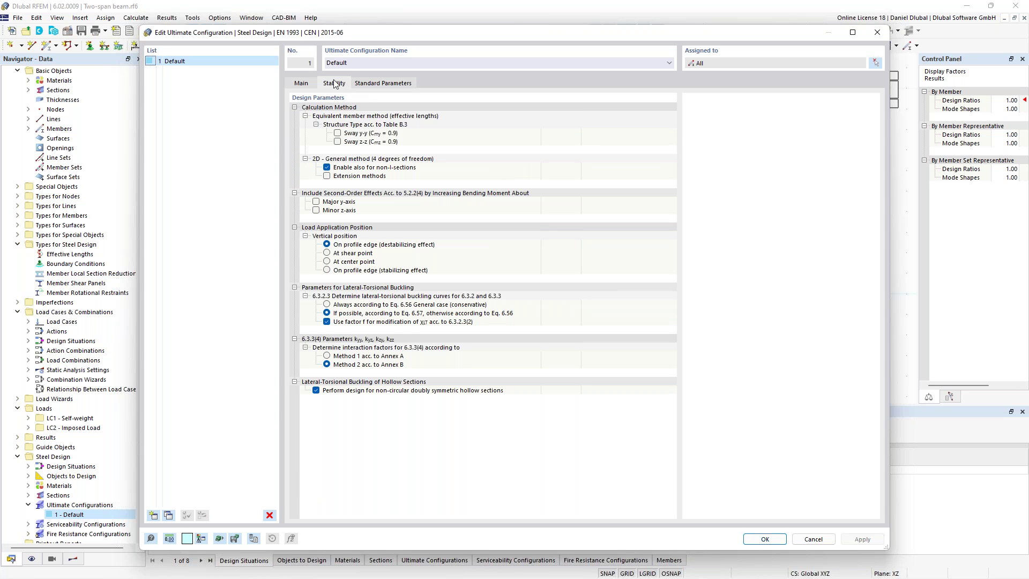
left_click(314, 86)
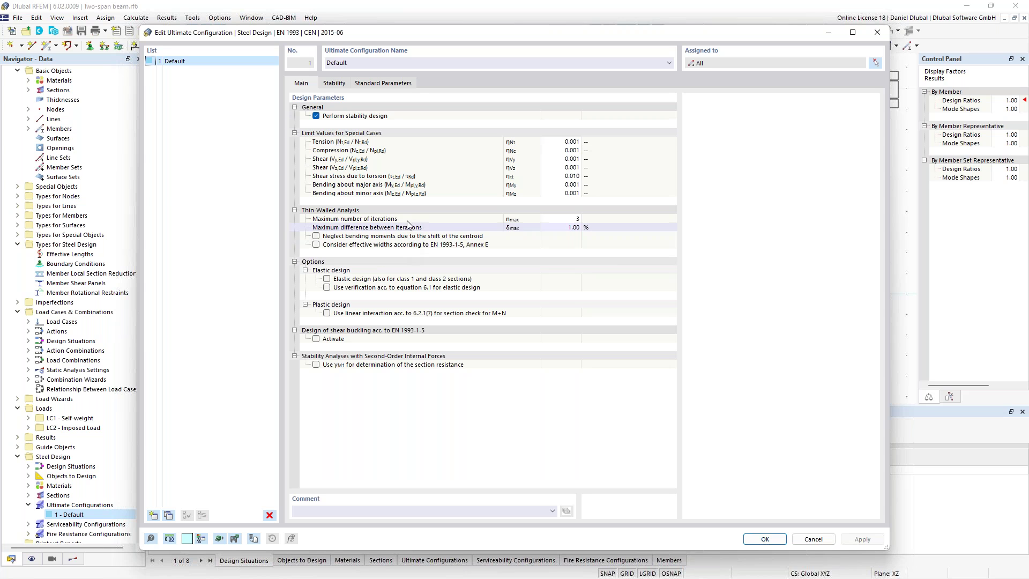
left_click(327, 279)
left_click(751, 535)
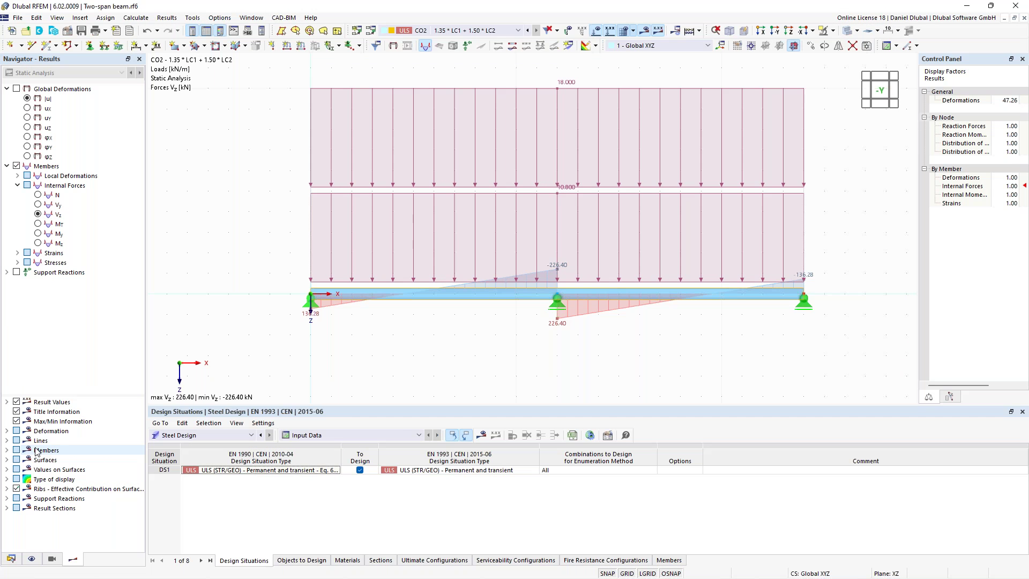
Step: Check which ultimate configuration is assigned to member 1 in the steel design input data
left_click(11, 559)
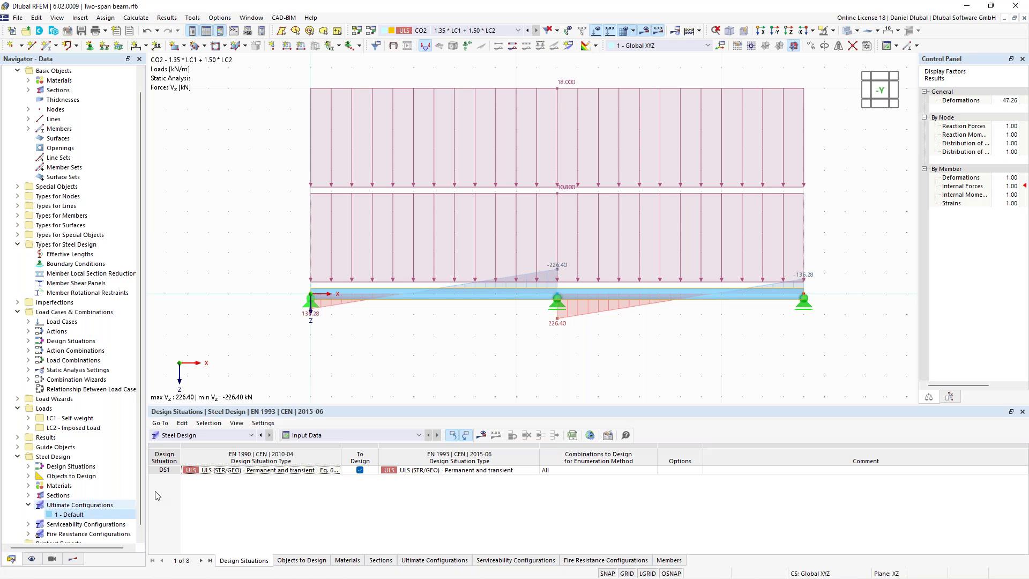
left_click(669, 560)
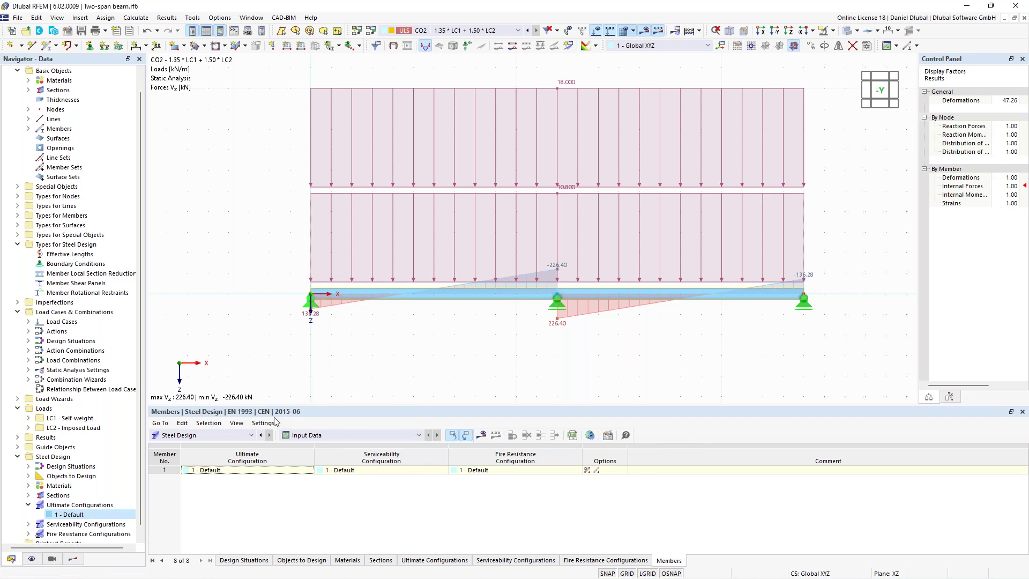
left_click(234, 472)
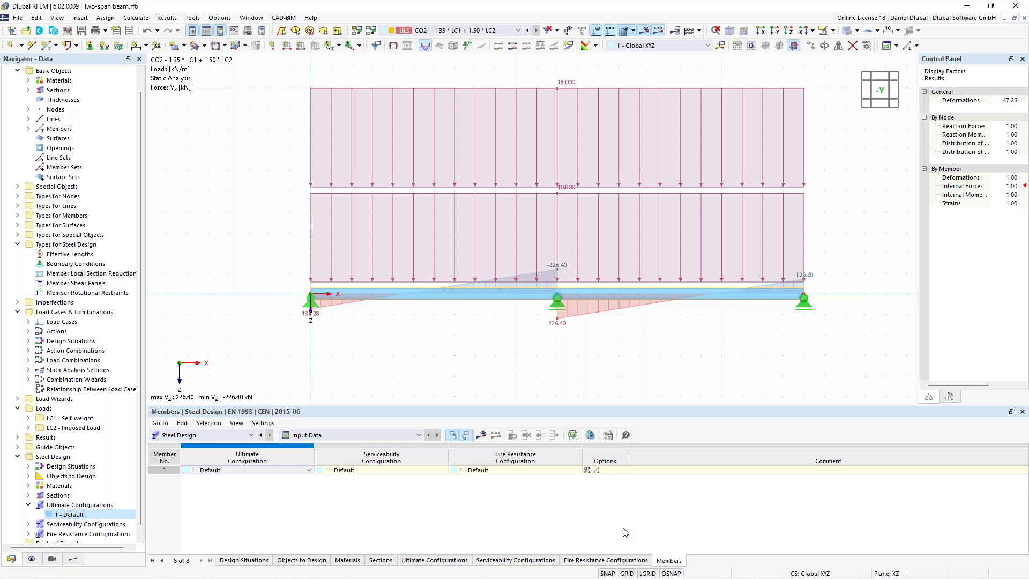
Step: Recalculate the steel design and show the design ratios on members
left_click(700, 31)
left_click(712, 63)
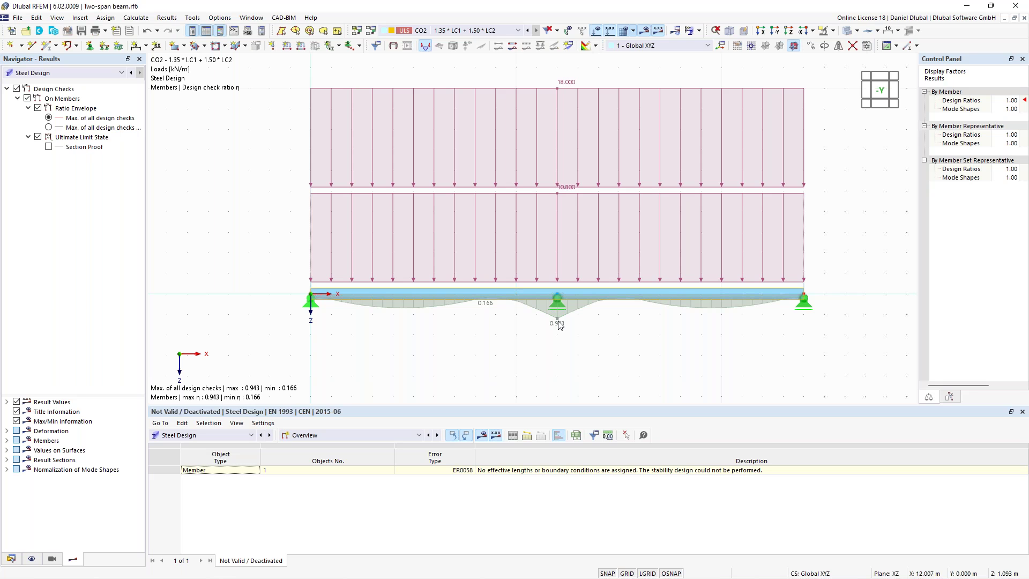
left_click(356, 435)
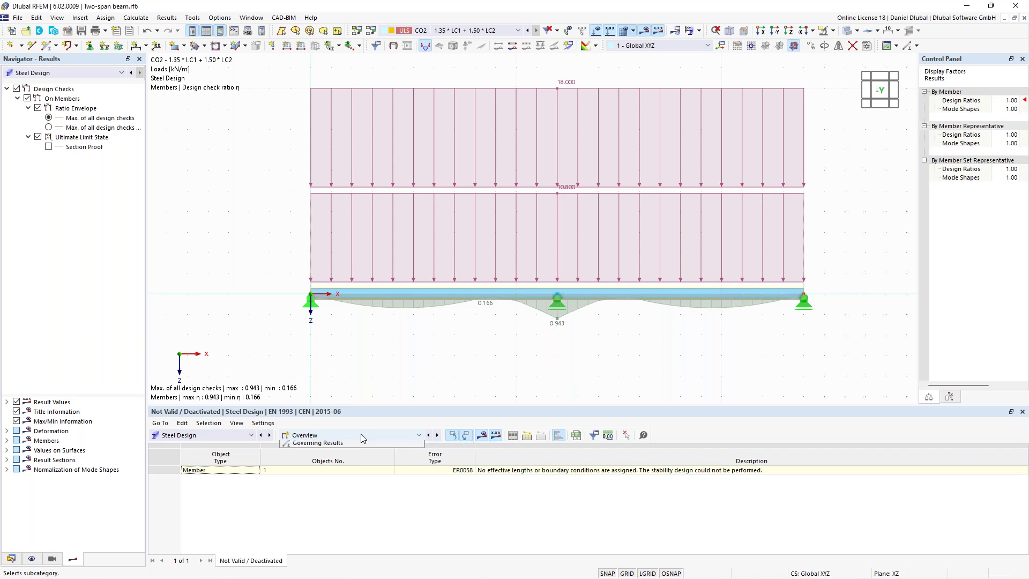
left_click(360, 462)
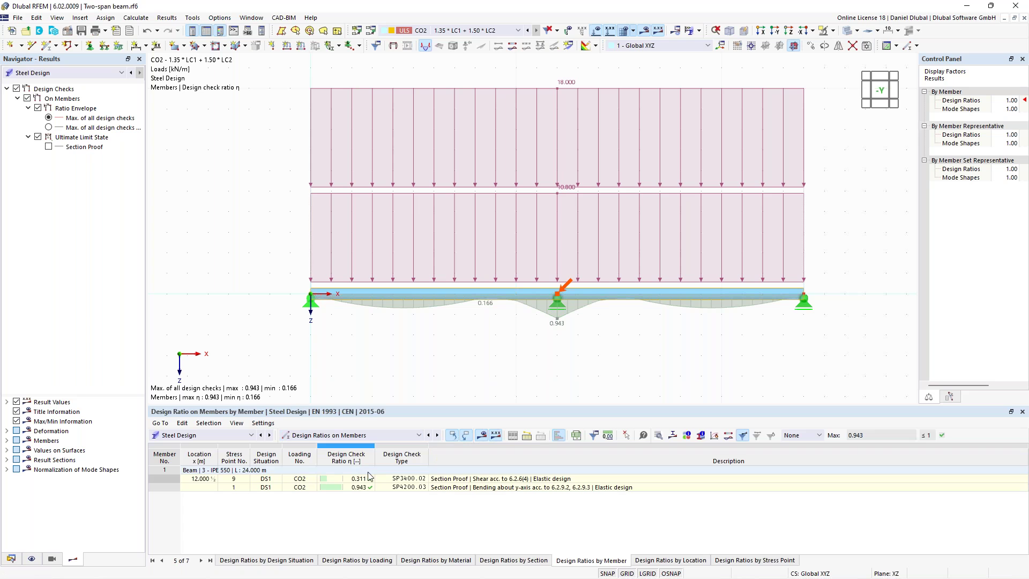
Step: Open the details of the elastic y-axis bending check and examine its design ratio, yield strength, design axial strength and design axial stress
left_click(487, 488)
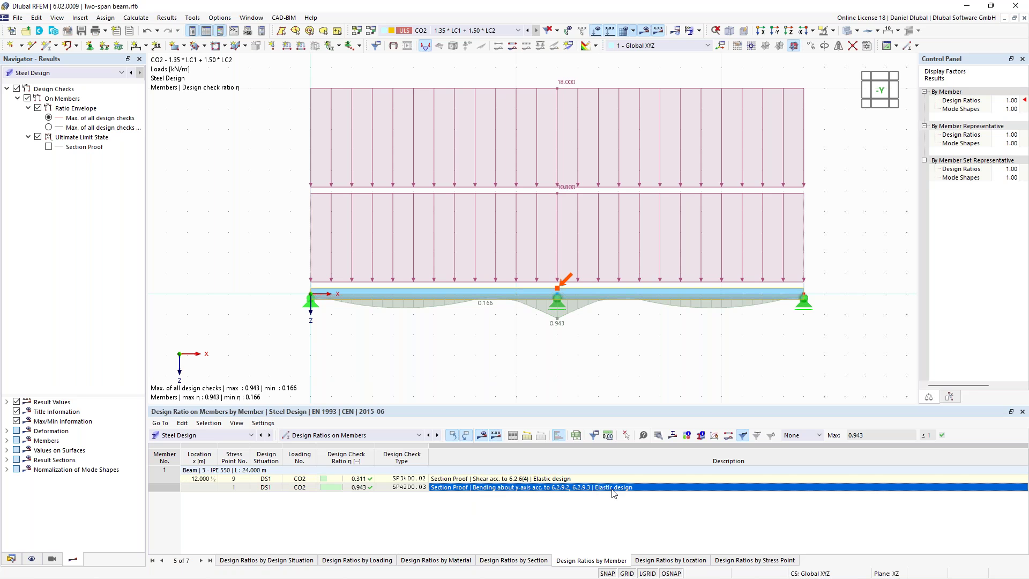
double_click(447, 489)
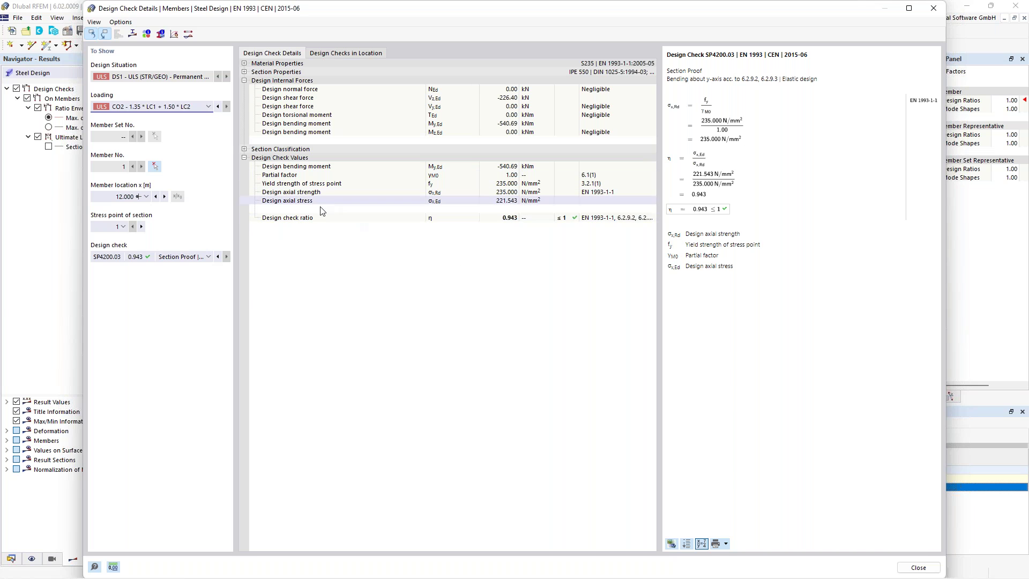
left_click(507, 219)
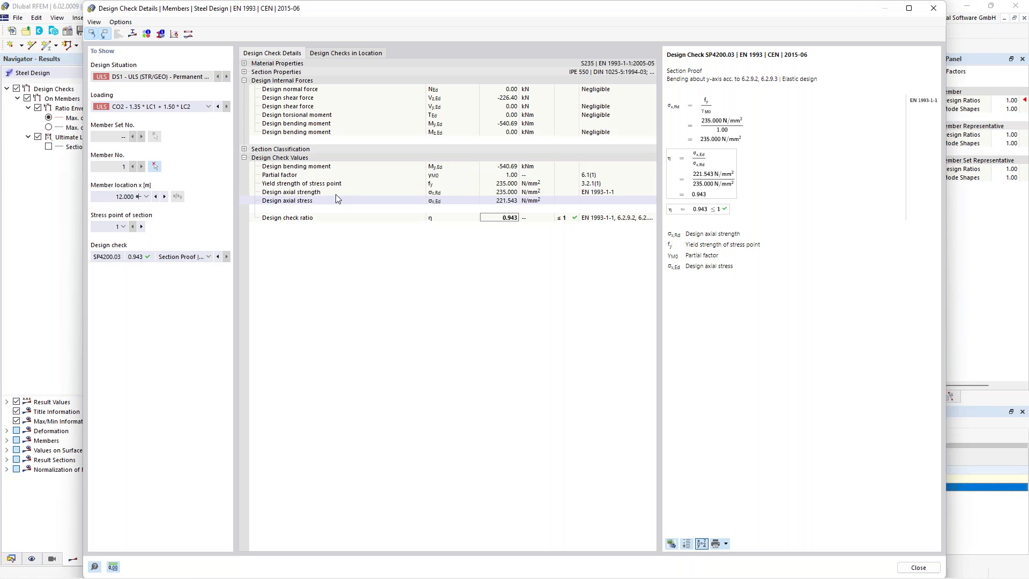
left_click(602, 184)
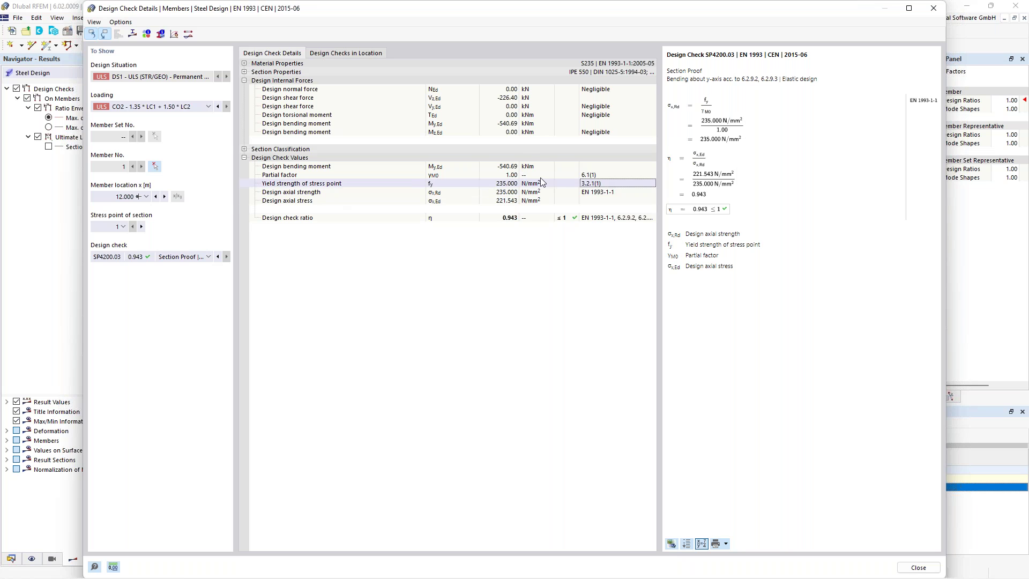
left_click(507, 194)
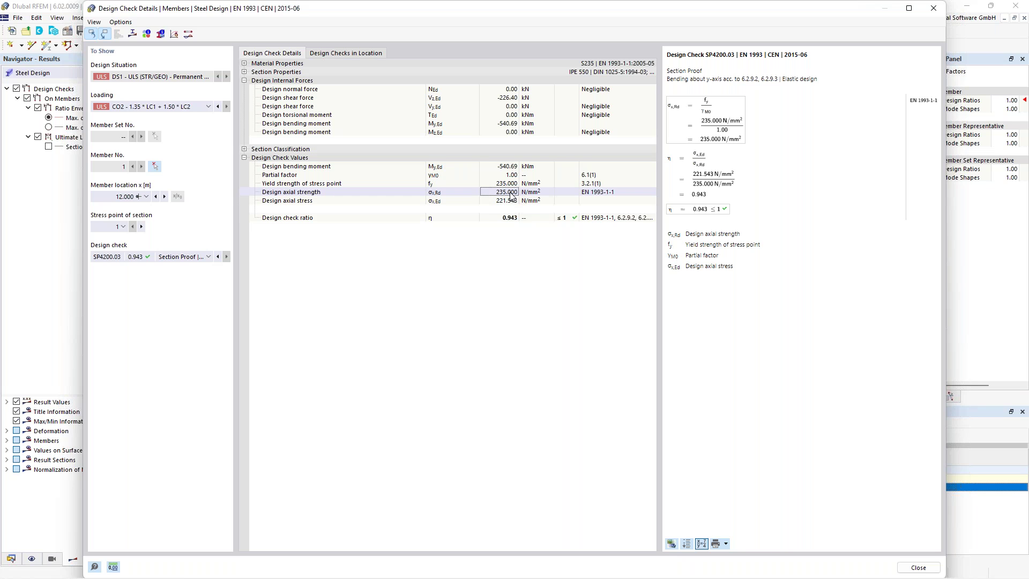
left_click(508, 204)
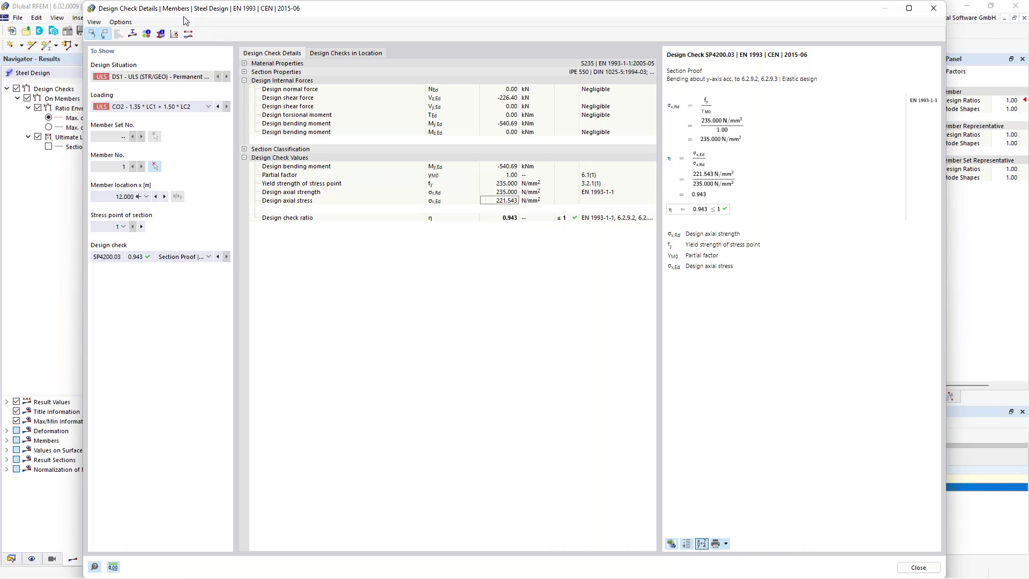
Step: Open the section result diagrams for the elastic bending check and display the normal stresses due to the y-axis bending moment
left_click(134, 35)
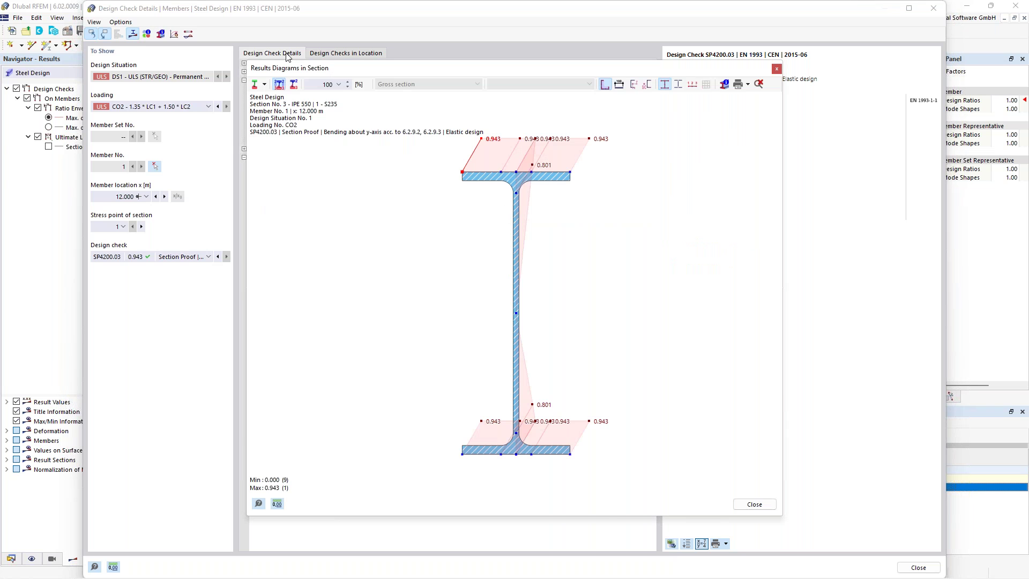
left_click(264, 84)
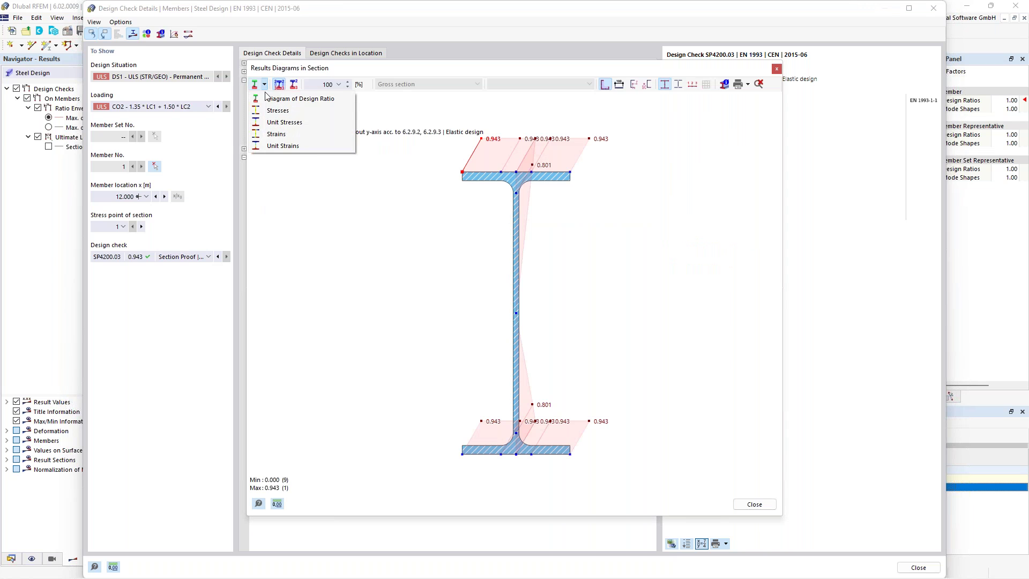
left_click(306, 111)
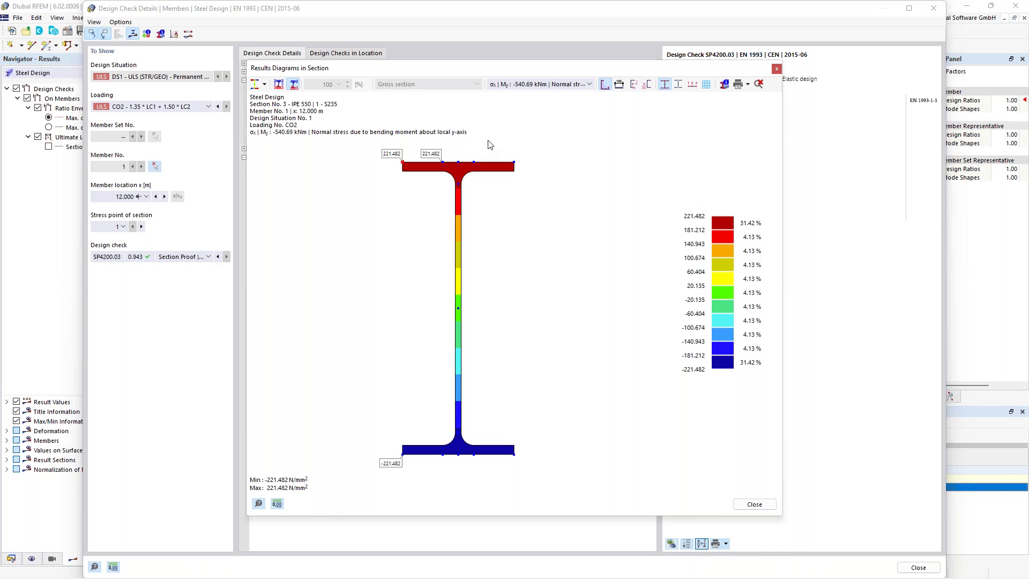
Step: View the shear stress due to the shear force in the local z-axis, then return to the normal stress from y-axis bending
left_click(547, 86)
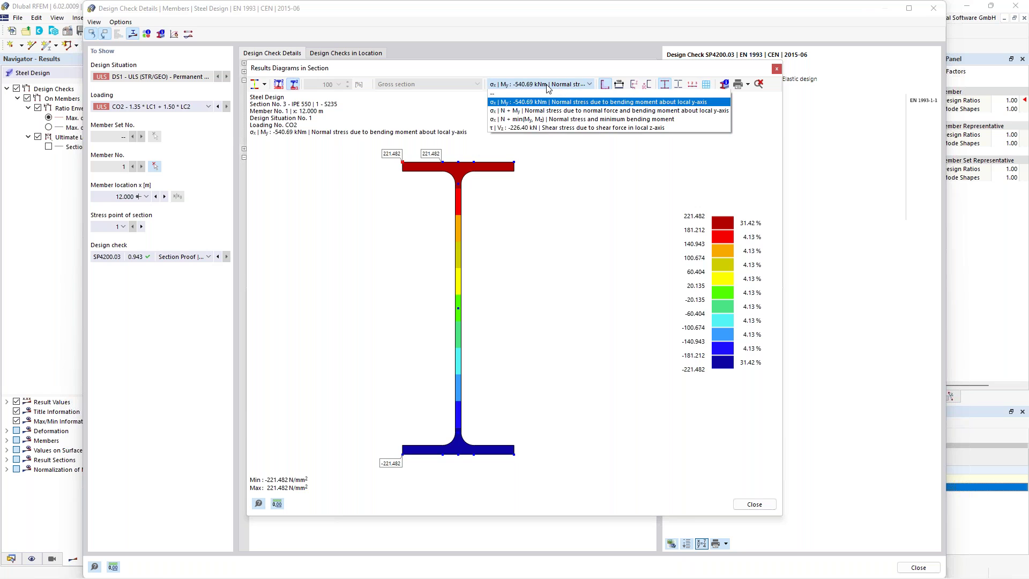
left_click(570, 128)
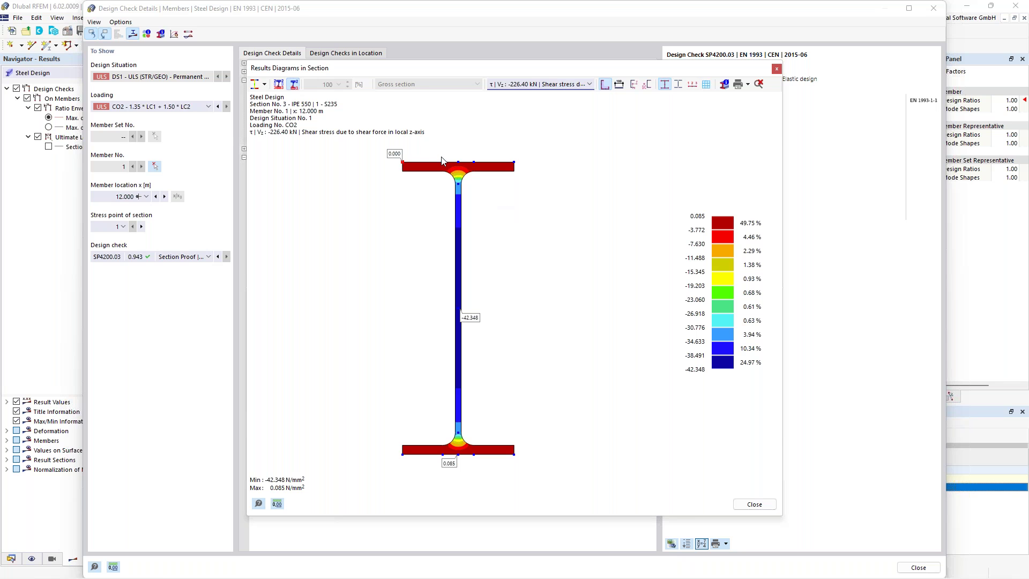
left_click(553, 85)
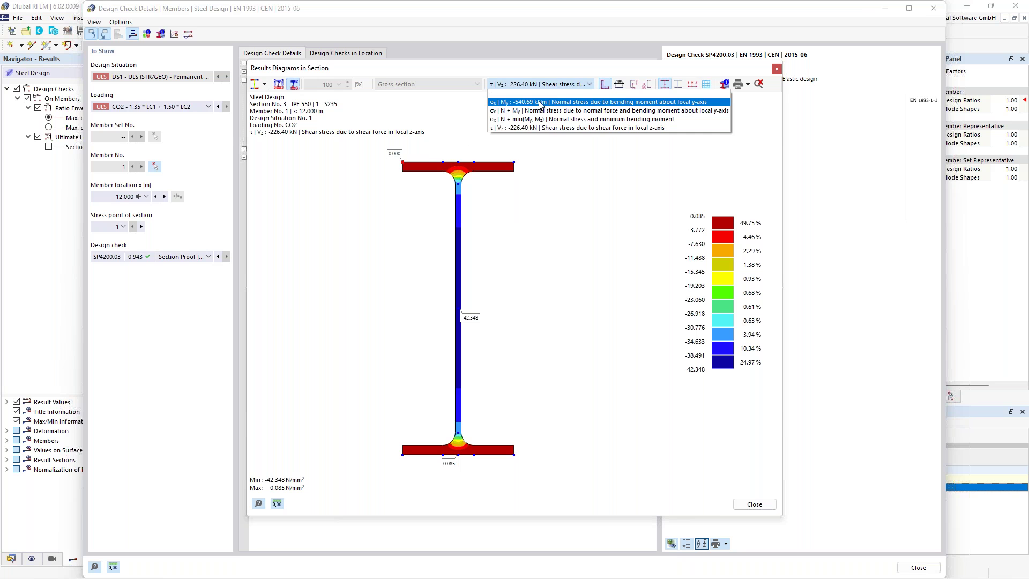
left_click(514, 98)
scroll(445, 155, "down", 1)
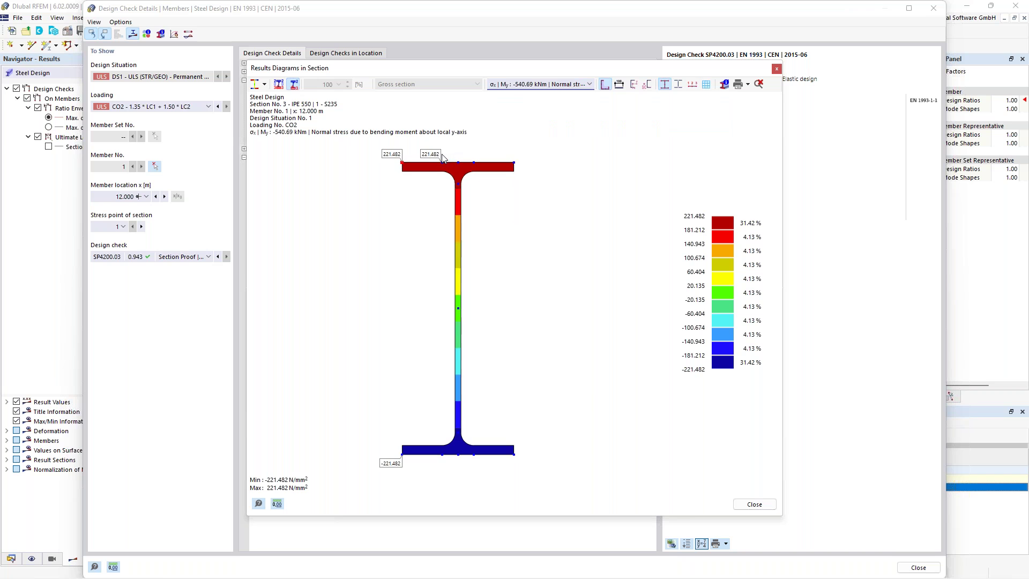
middle_click_drag(416, 202, 452, 198)
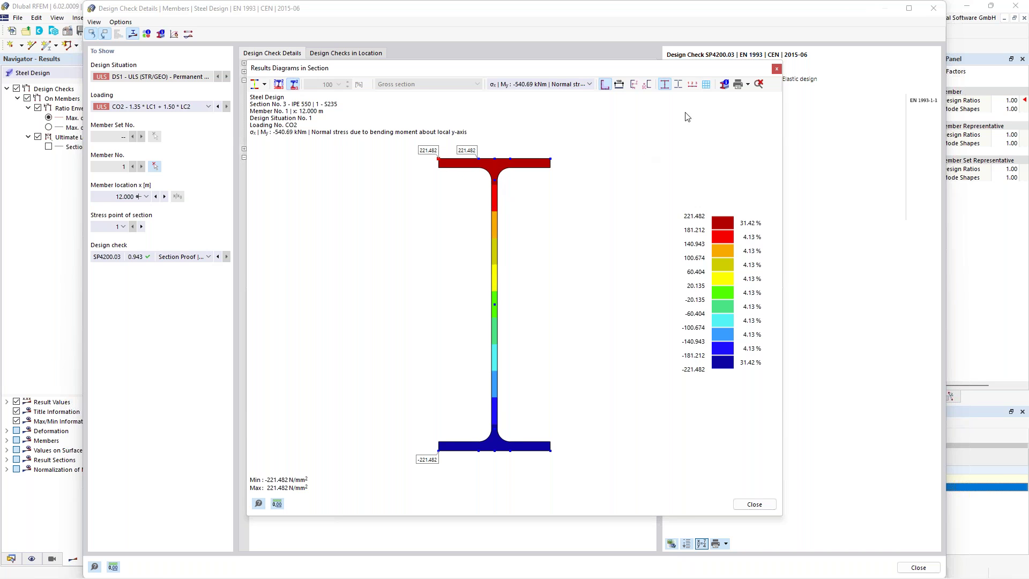
Step: Overlay the element centrelines on the IPE 550 stress plot and examine the stress points along the top flange
left_click(679, 85)
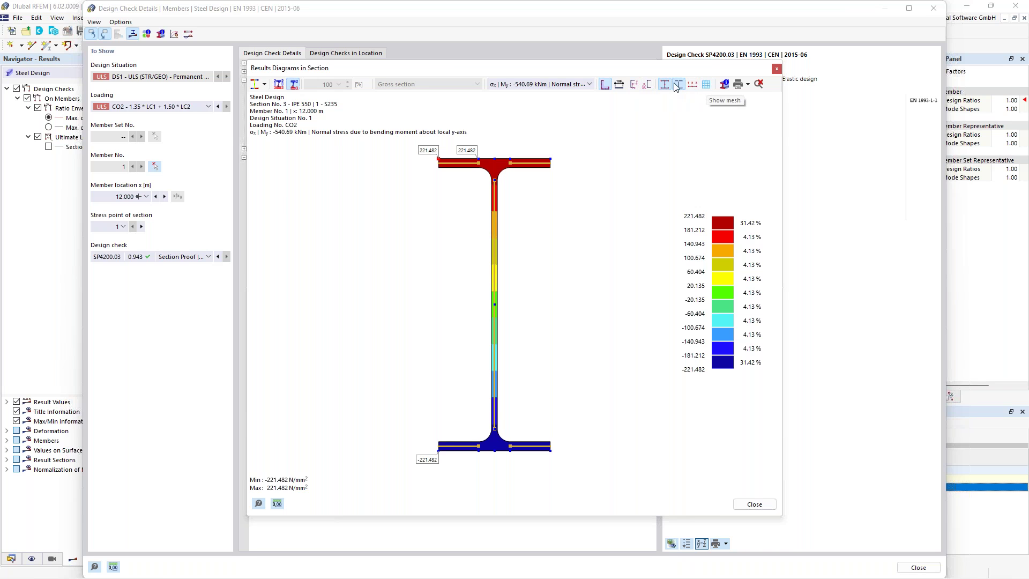
left_click(664, 85)
left_click(481, 163)
left_click(441, 161)
Step: Check the bending design at stress point 2, return to stress point 1, and close the check details and section diagrams
left_click(142, 226)
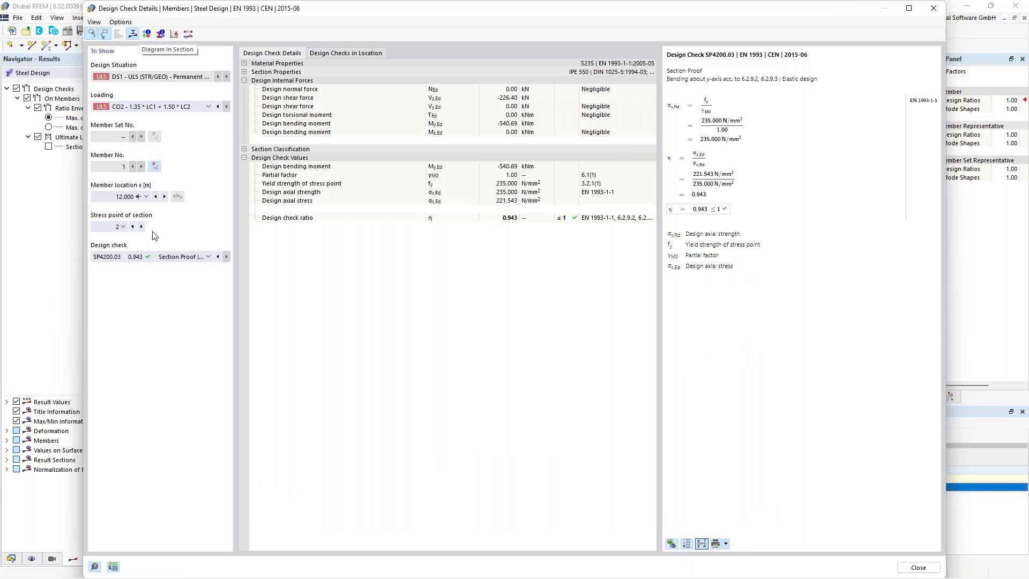
left_click(133, 226)
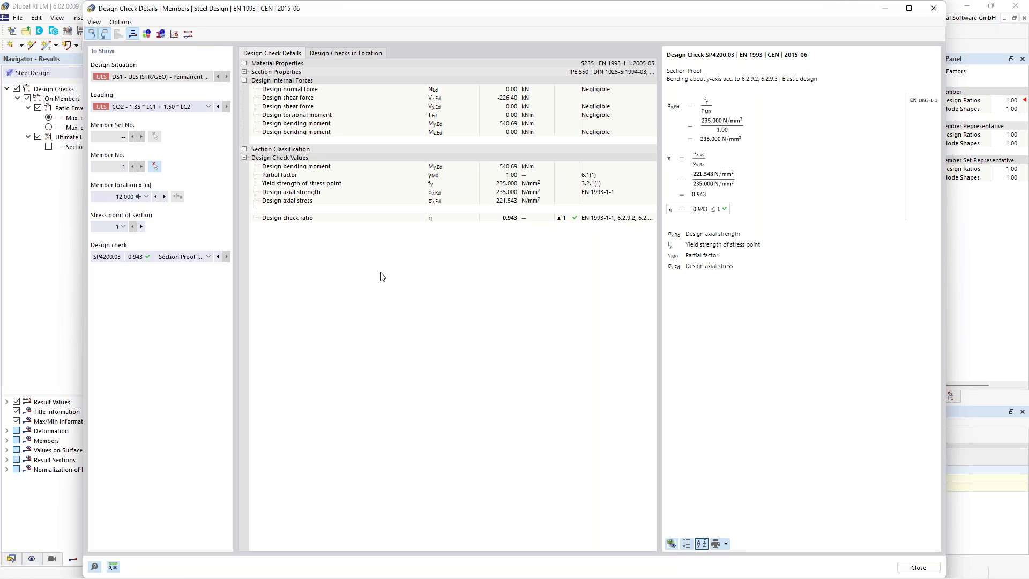
left_click(934, 8)
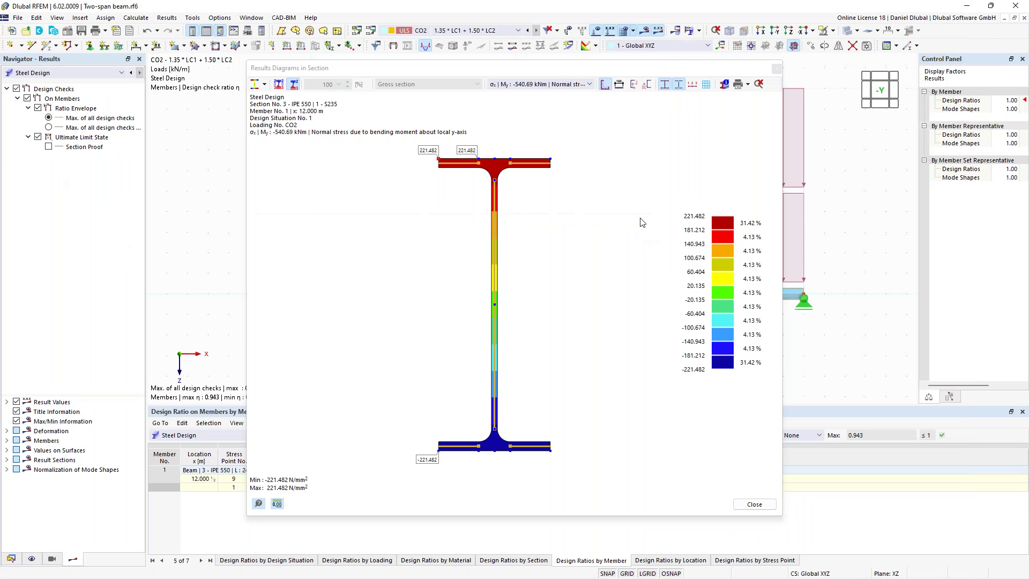
left_click(777, 71)
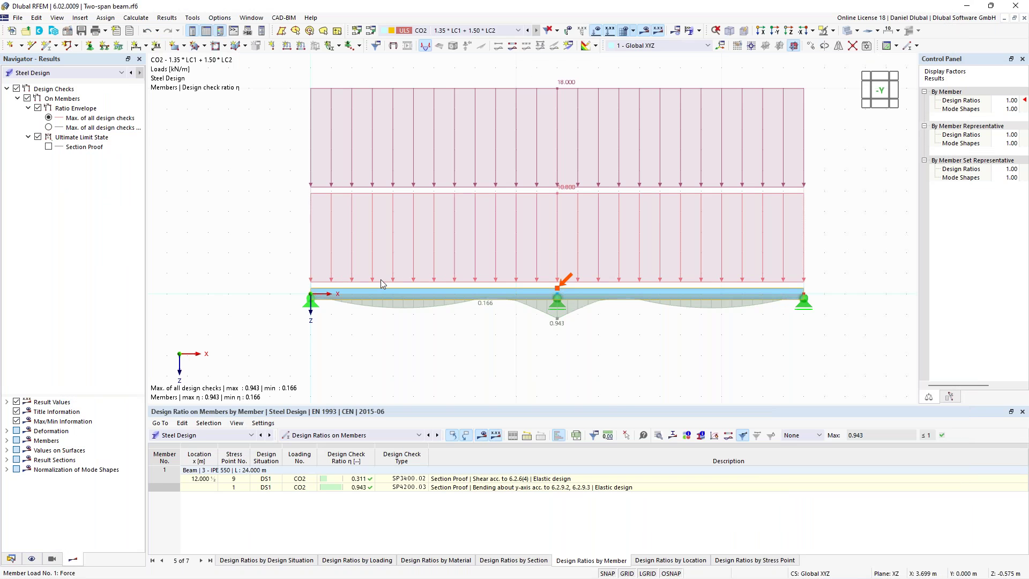
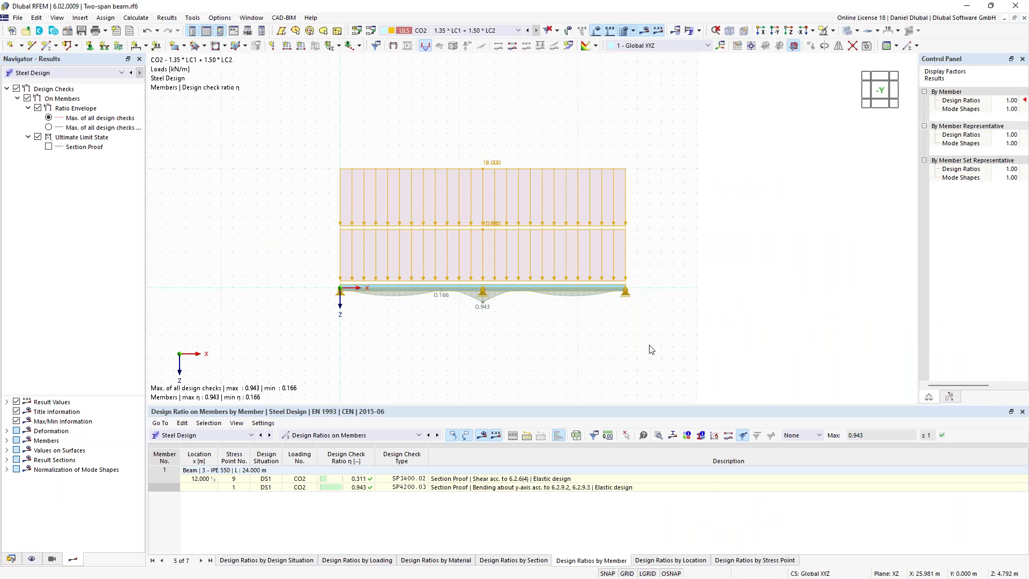
Step: Delete the entire selected two-span beam together with its supports and loads
key("Delete")
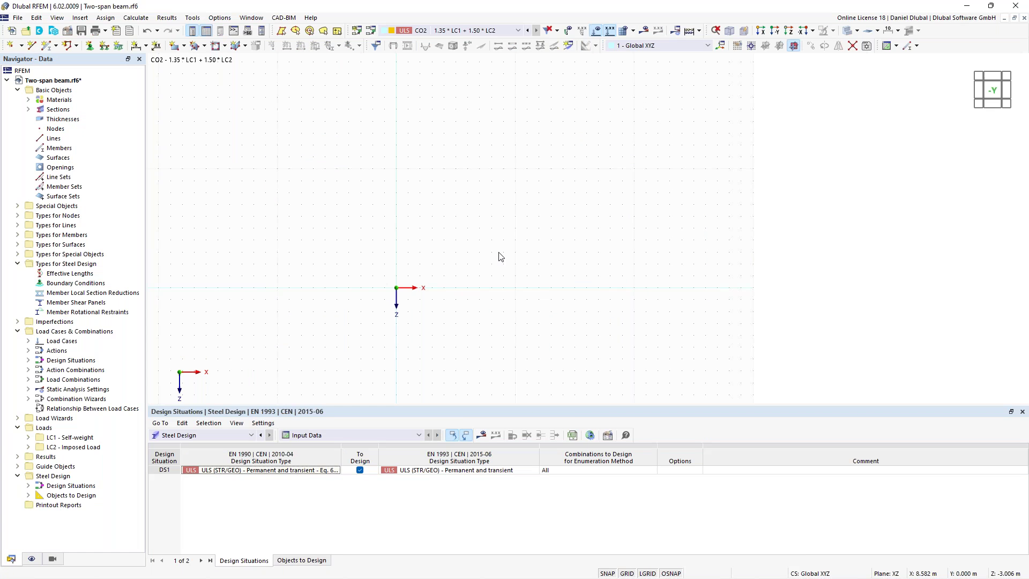
scroll(465, 182, "up", 1)
middle_click_drag(525, 209, 546, 196)
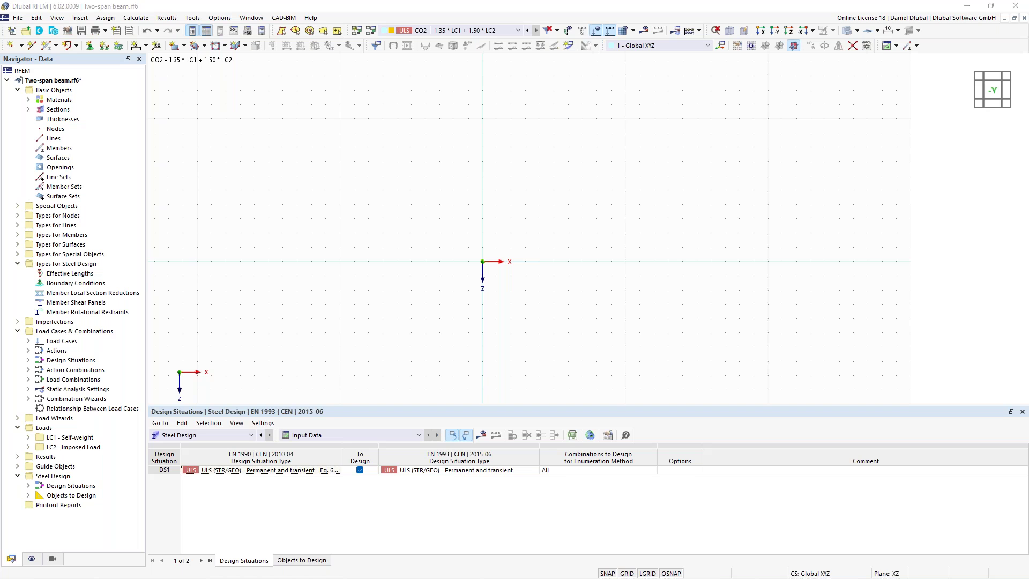
Step: Create a beam-type member with section HEB 300 in S235, drawn vertically upward from the origin
left_click(48, 46)
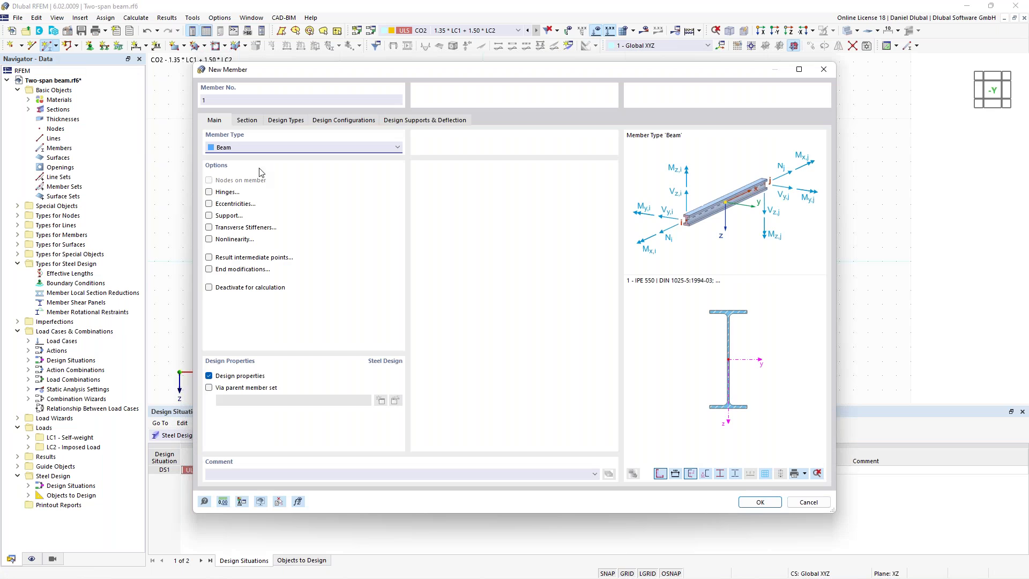
left_click(251, 122)
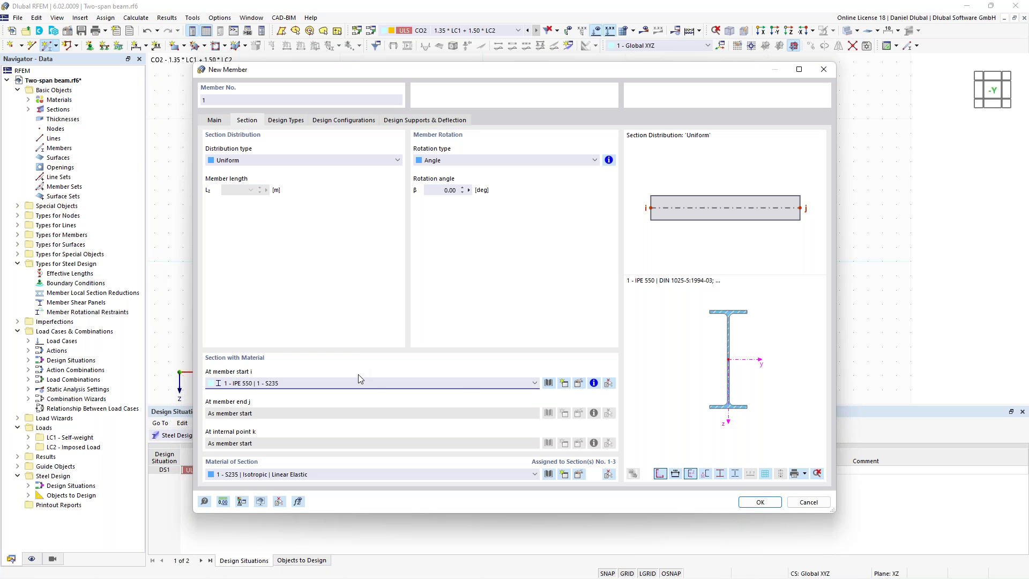
left_click(520, 384)
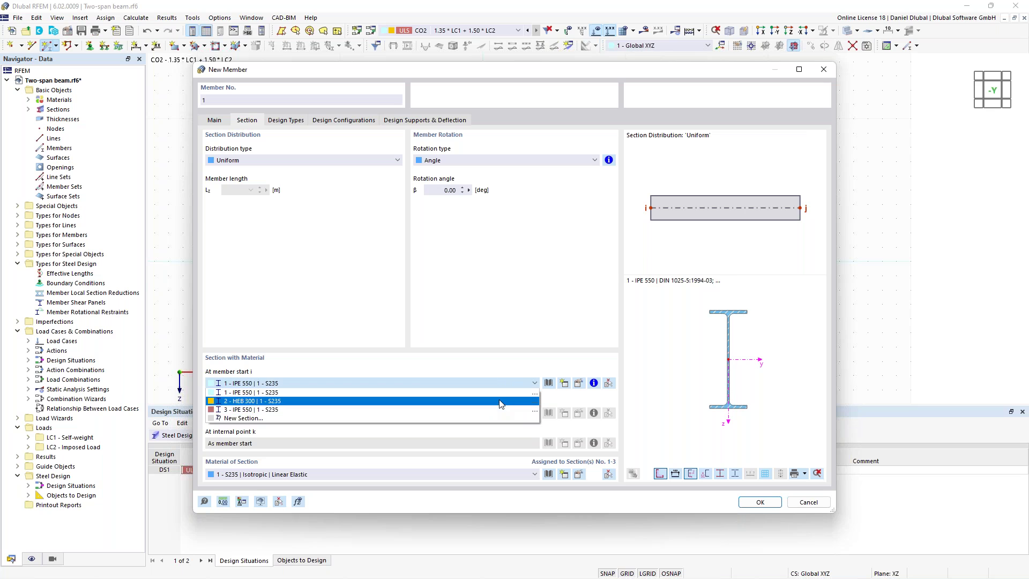
left_click(503, 402)
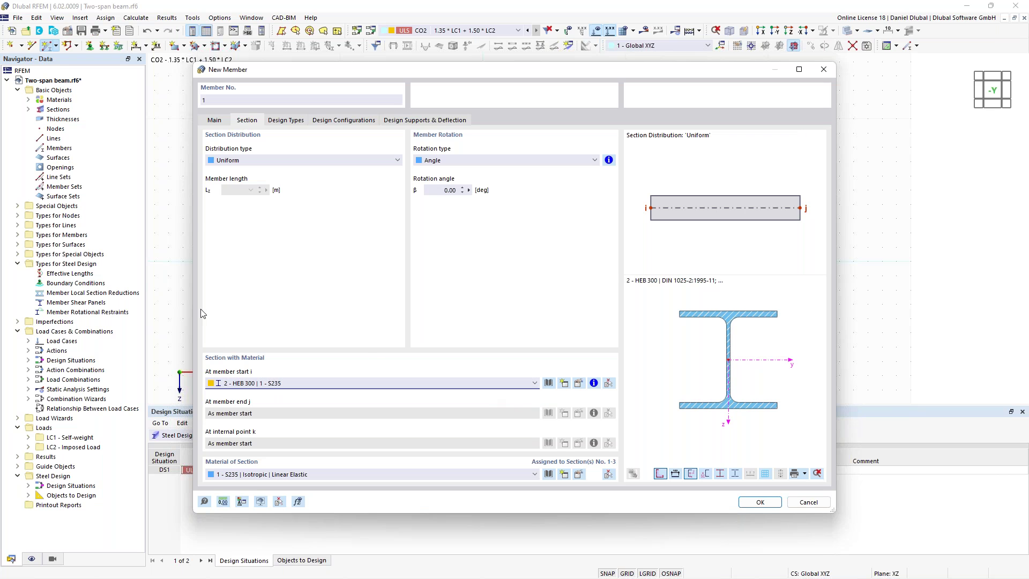
left_click(760, 502)
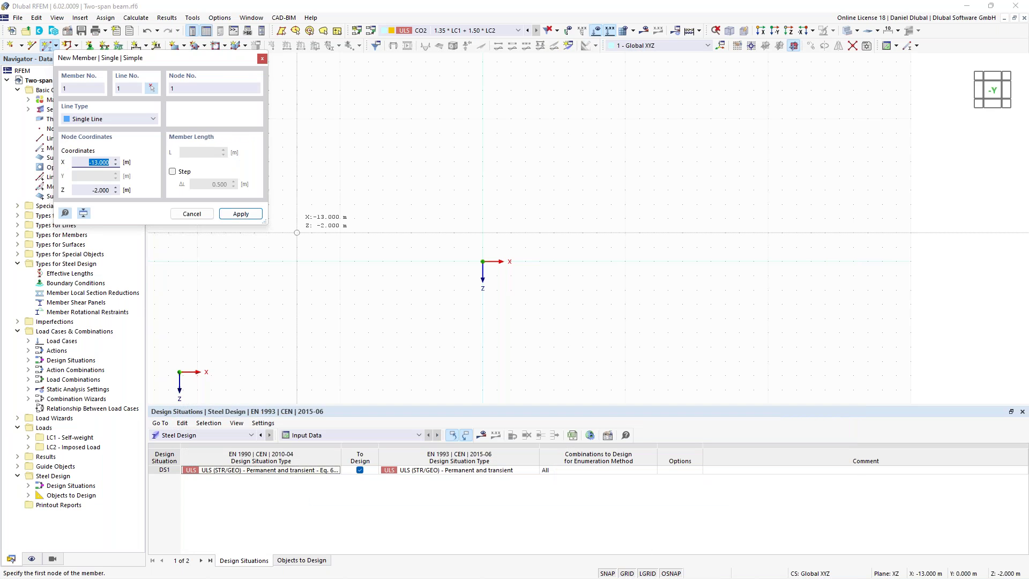
left_click(482, 261)
left_click(482, 147)
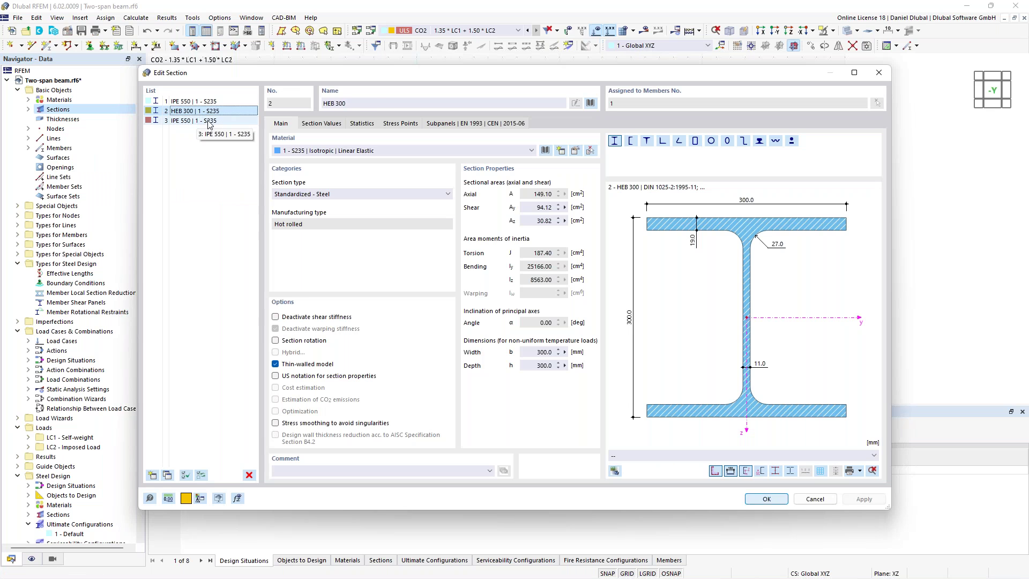
Step: Copy section 1 as section 4 and change its profile to IPE 450 | DIN 1025-5:1994-03; Euronorm 19-57
left_click(213, 102)
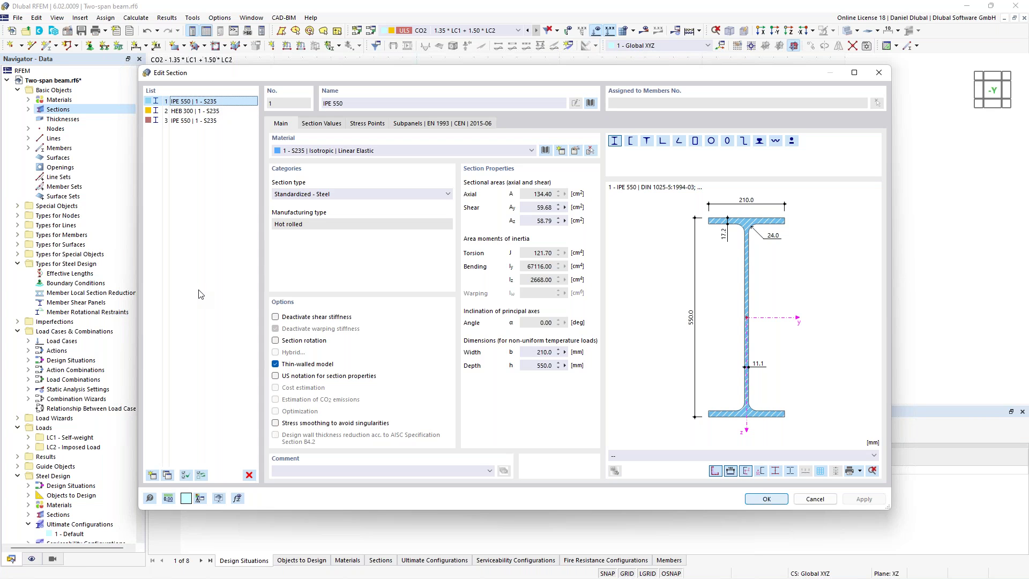
left_click(167, 475)
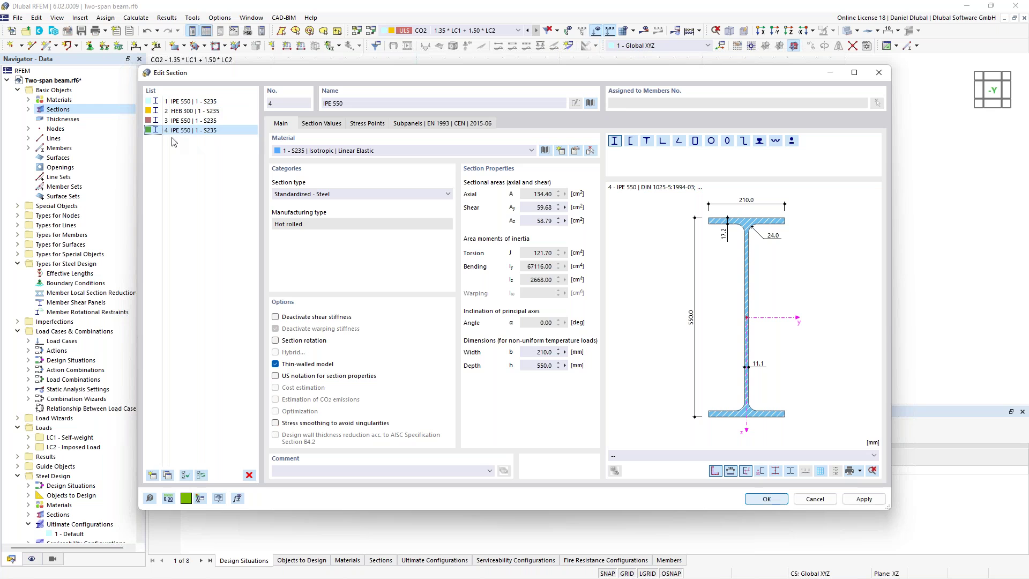
left_click(186, 121)
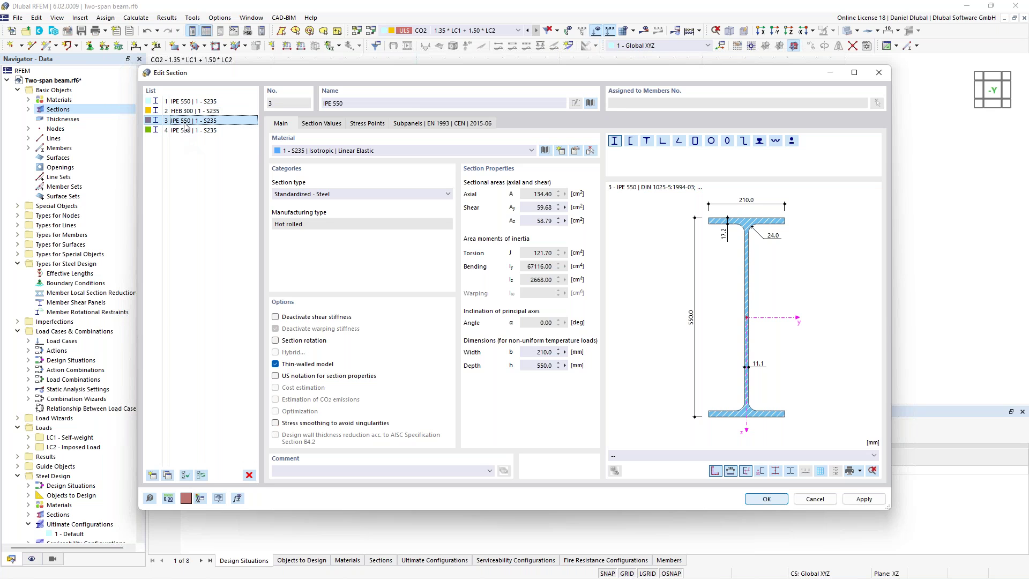
left_click(193, 131)
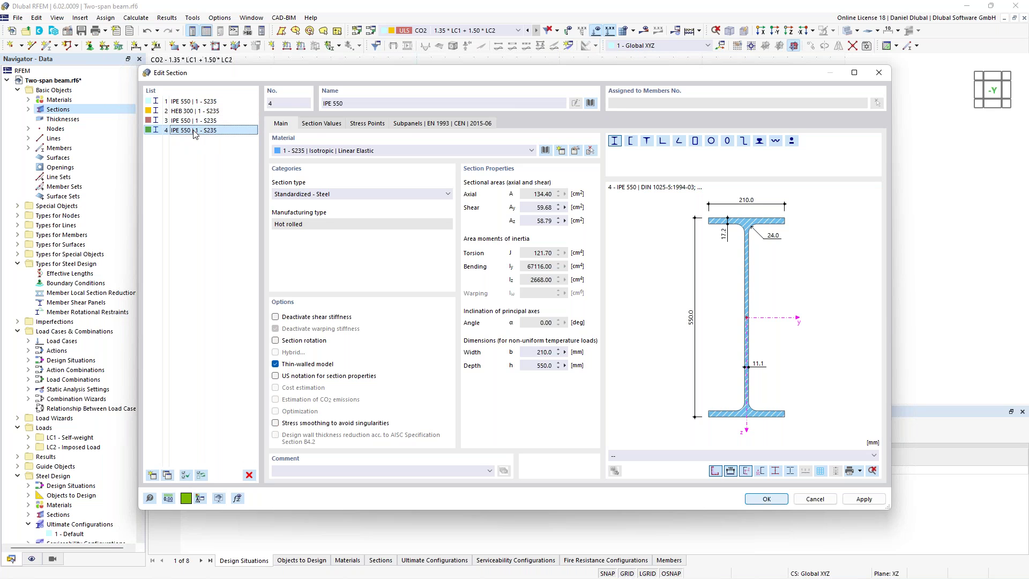
left_click_drag(333, 104, 337, 104)
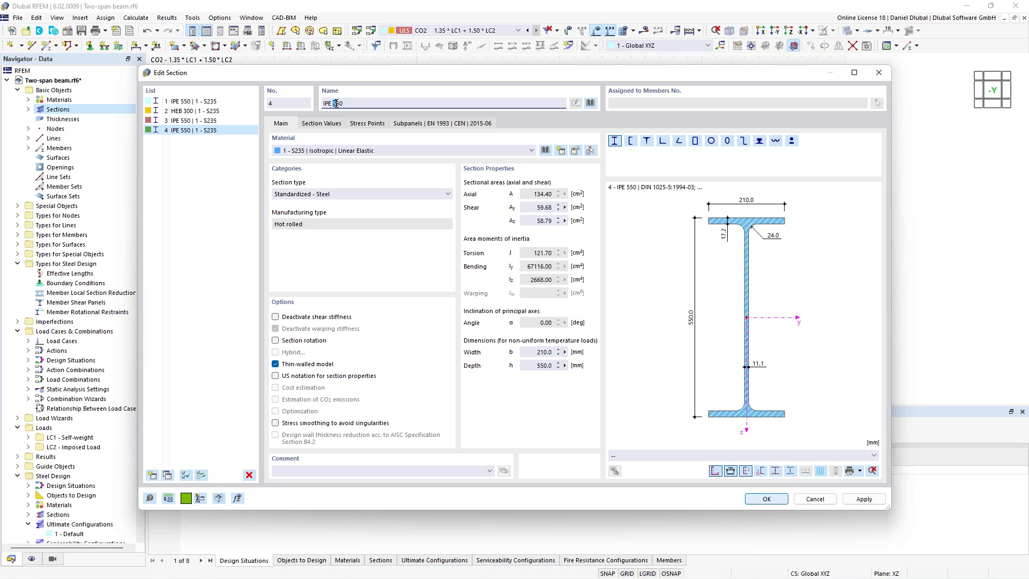
type("4")
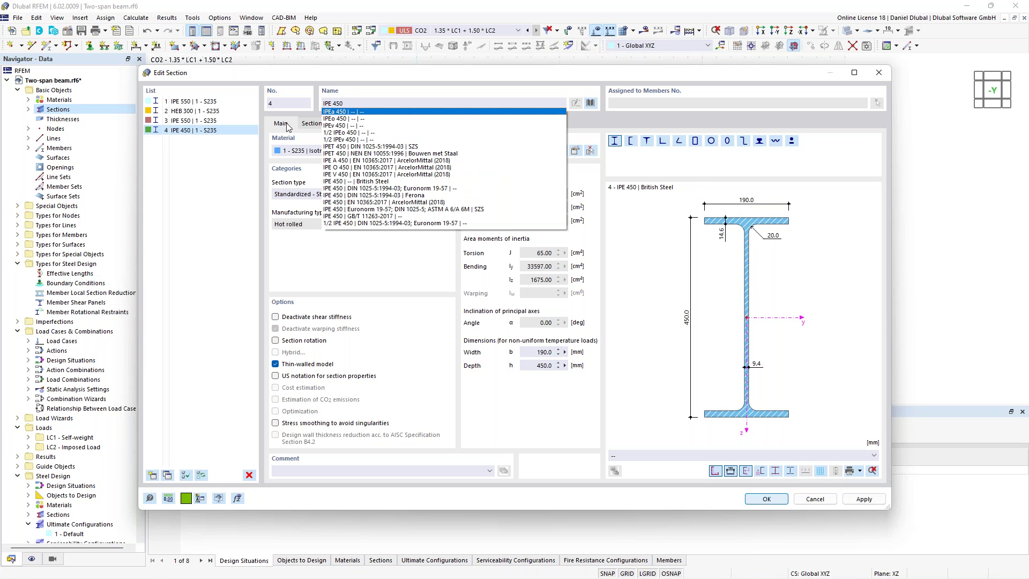
left_click(415, 188)
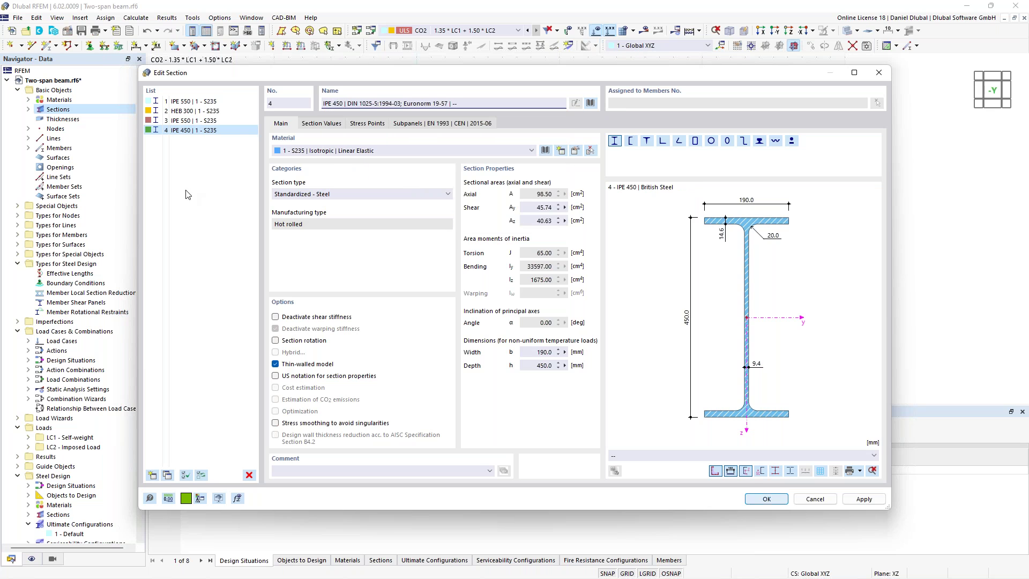
Step: Copy the HEB 300 section as section 5, change its profile to HEB 180 | DIN 1025-2:1995-11; Euronorm 53-62, and confirm the sections
left_click(202, 111)
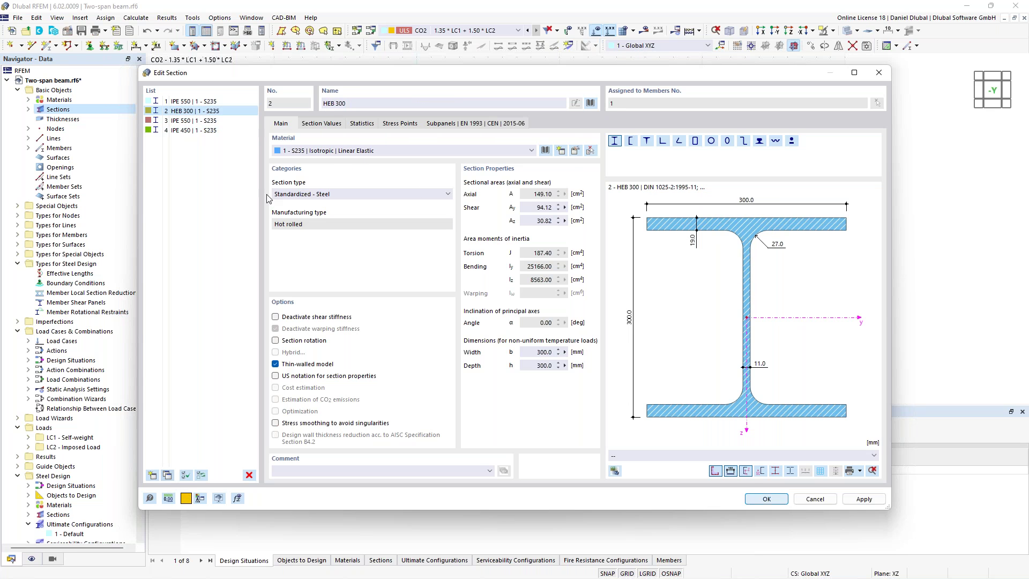
left_click(171, 478)
left_click_drag(338, 104, 349, 104)
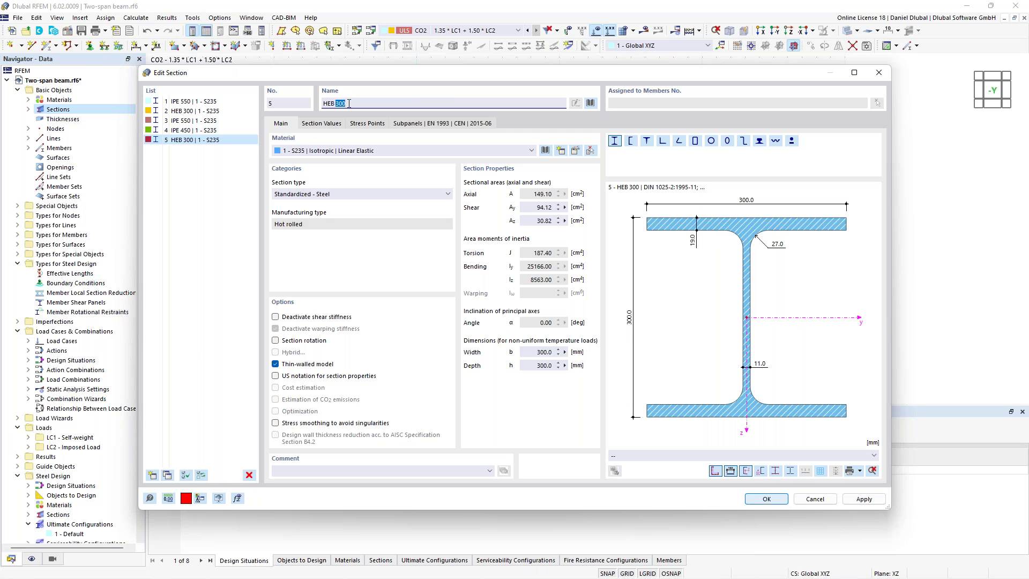
type("180")
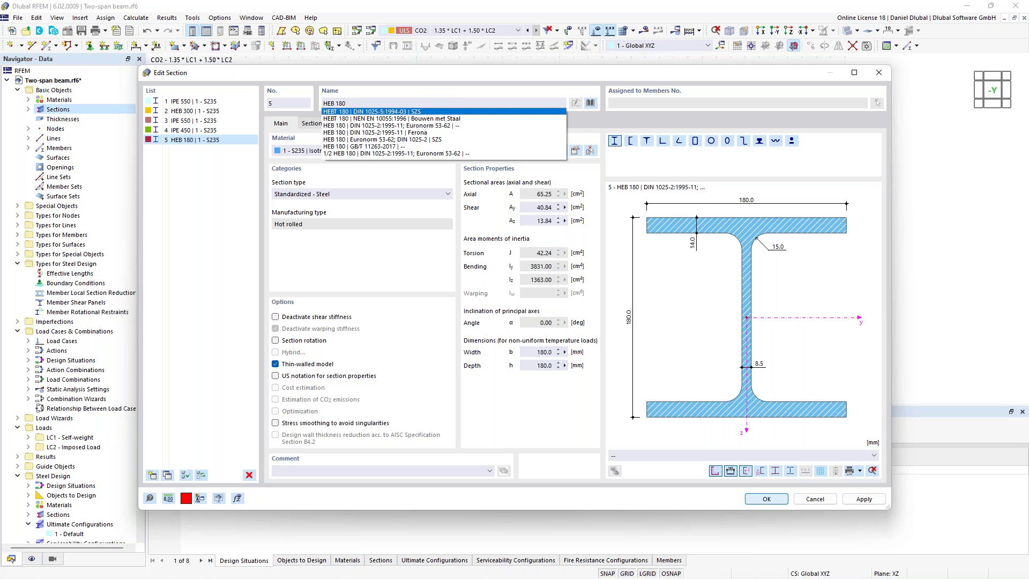
left_click(382, 127)
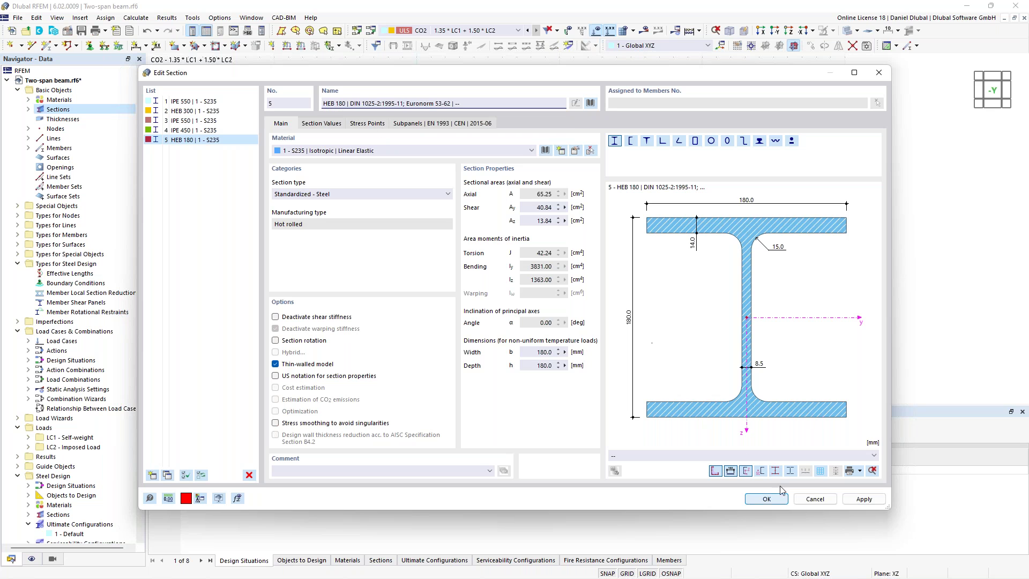
key("Return")
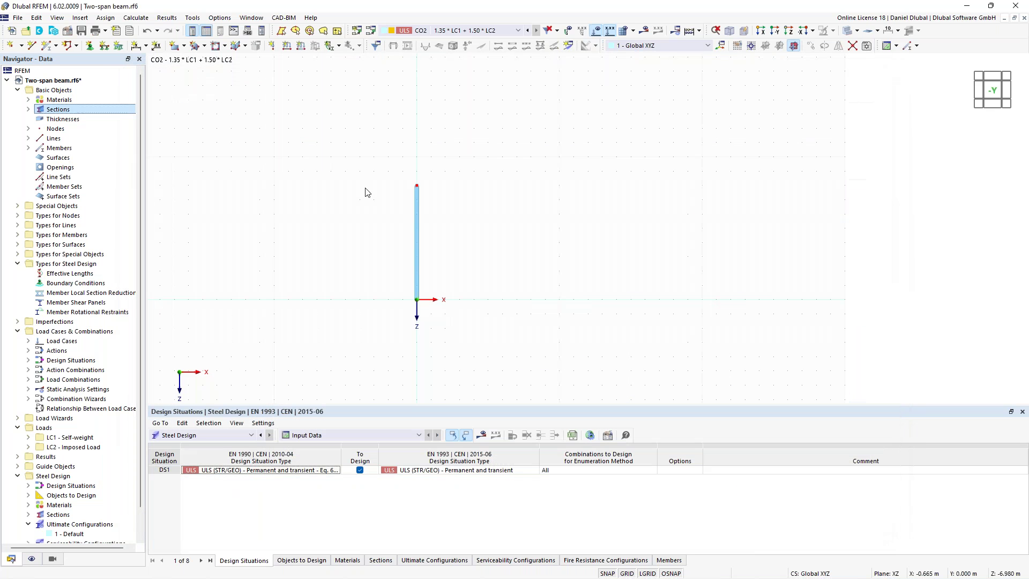
scroll(397, 190, "up", 2)
mouse_move(370, 185)
middle_mouse_down()
mouse_move(363, 154)
mouse_move(359, 168)
middle_mouse_up()
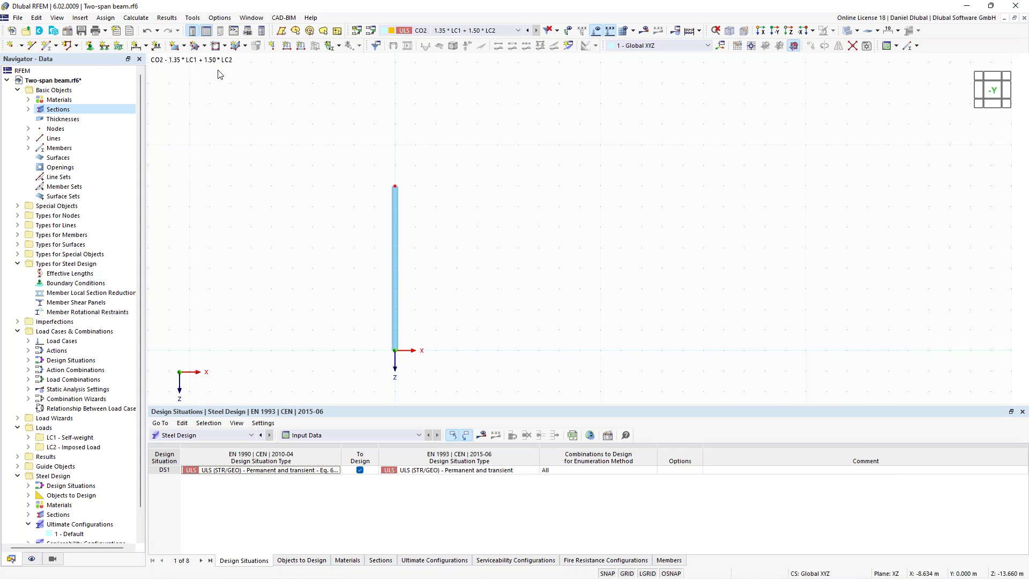
Step: Create a horizontal IPE 550 beam in S235 from the column's top to X = 15 m
left_click(47, 47)
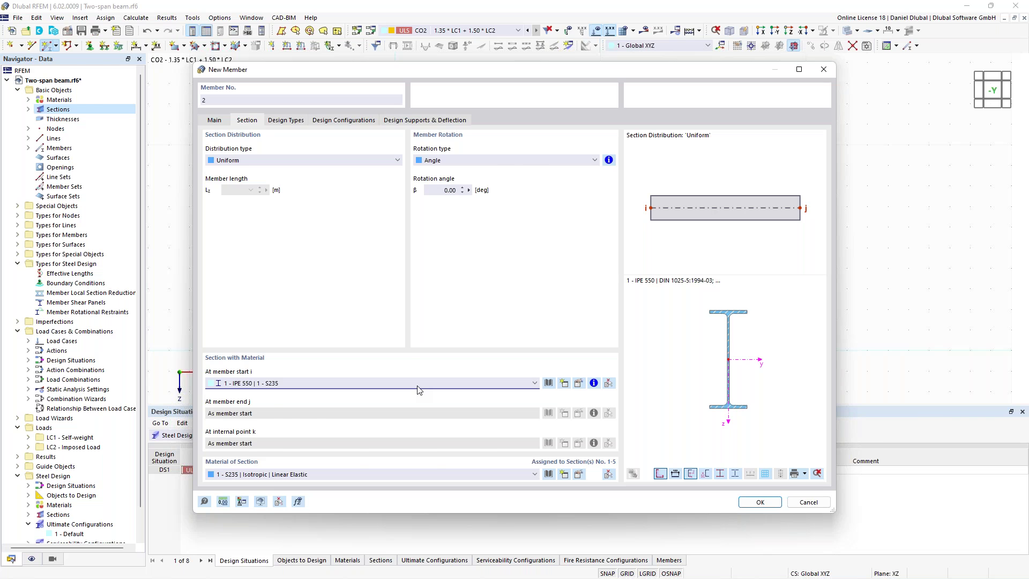
key("Return")
type("15")
key("Return")
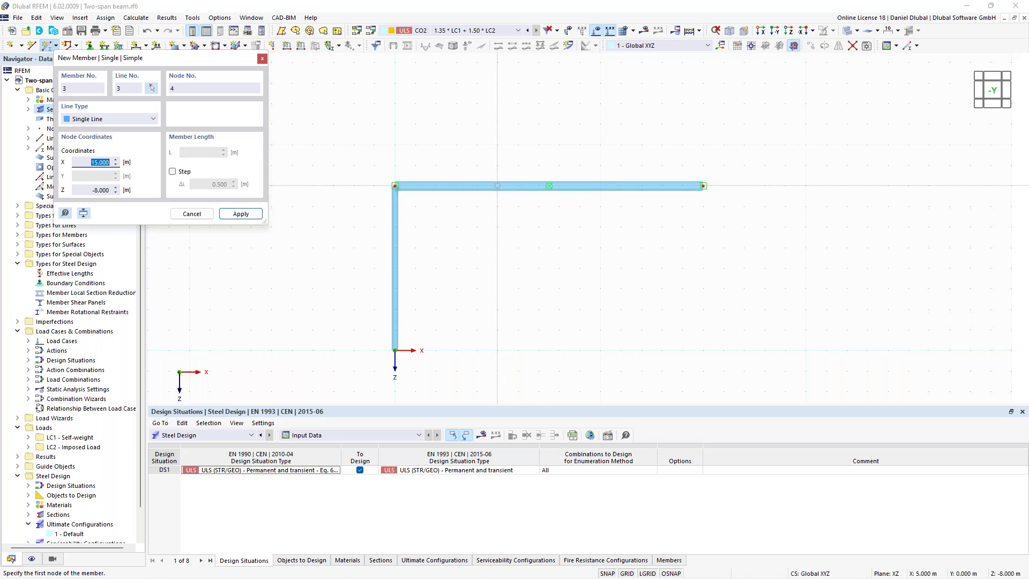
key("Escape")
Step: Copy the HEB 300 column to the free end of the 15 m beam
left_click_drag(438, 379, 376, 258)
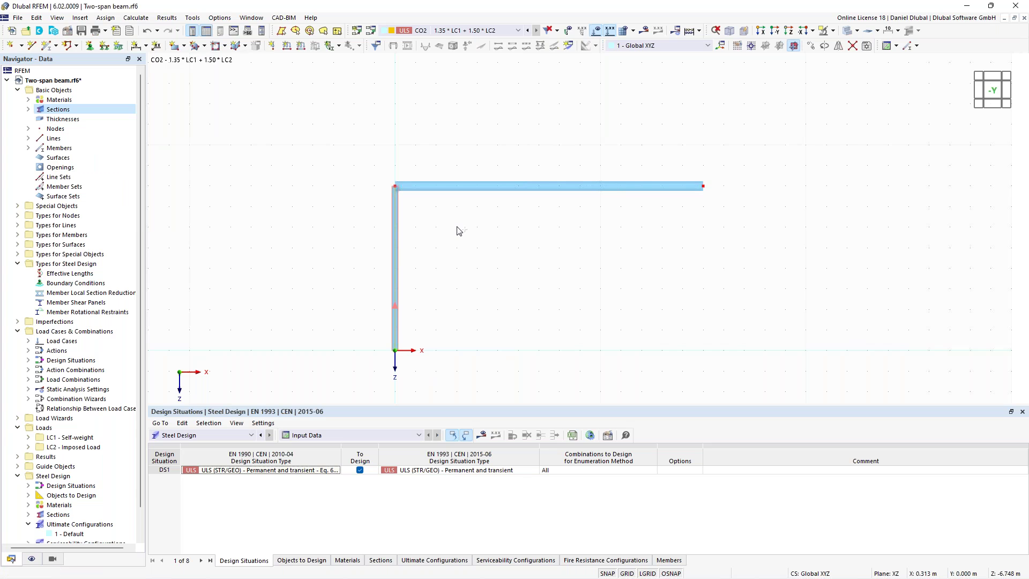
left_click_drag(457, 226, 704, 186, "ctrl")
scroll(552, 266, "down", 1)
middle_click_drag(543, 268, 584, 263)
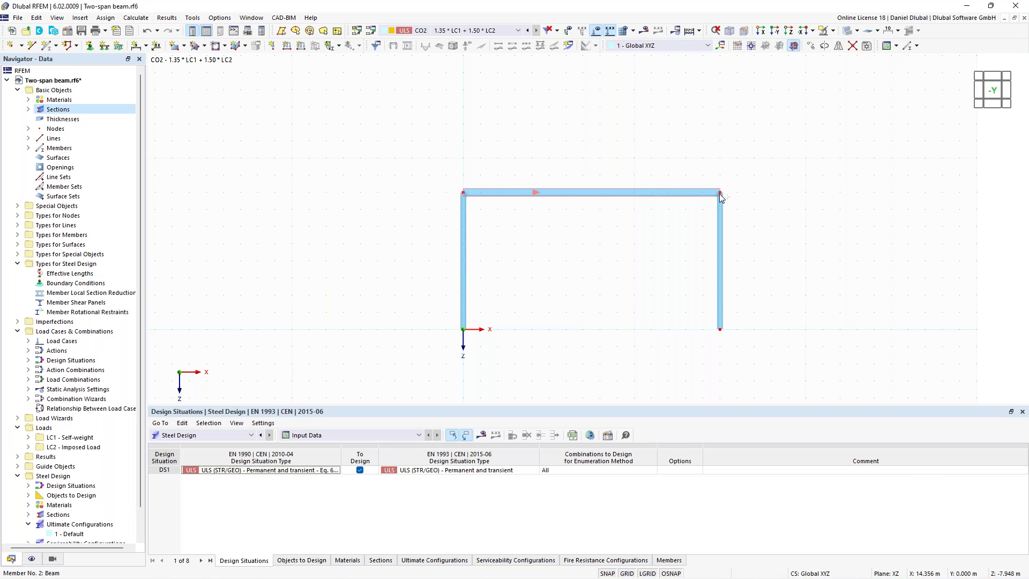
Step: Add a 12 m IPE 450 beam extending left from the first column's top, and draw an HEB 180 column under its free end
left_click_drag(660, 202, 423, 228)
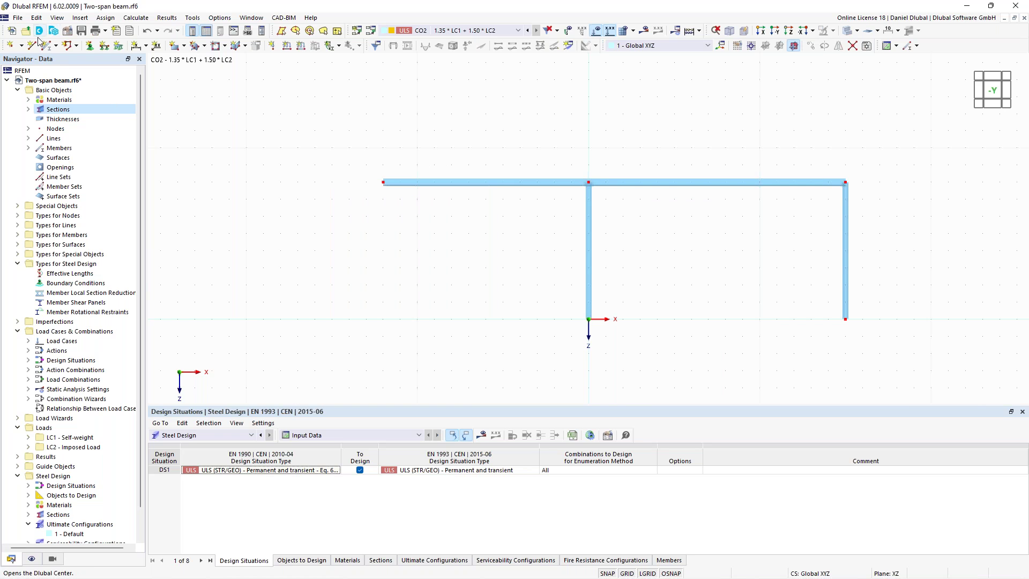
left_click(46, 45)
left_click(250, 121)
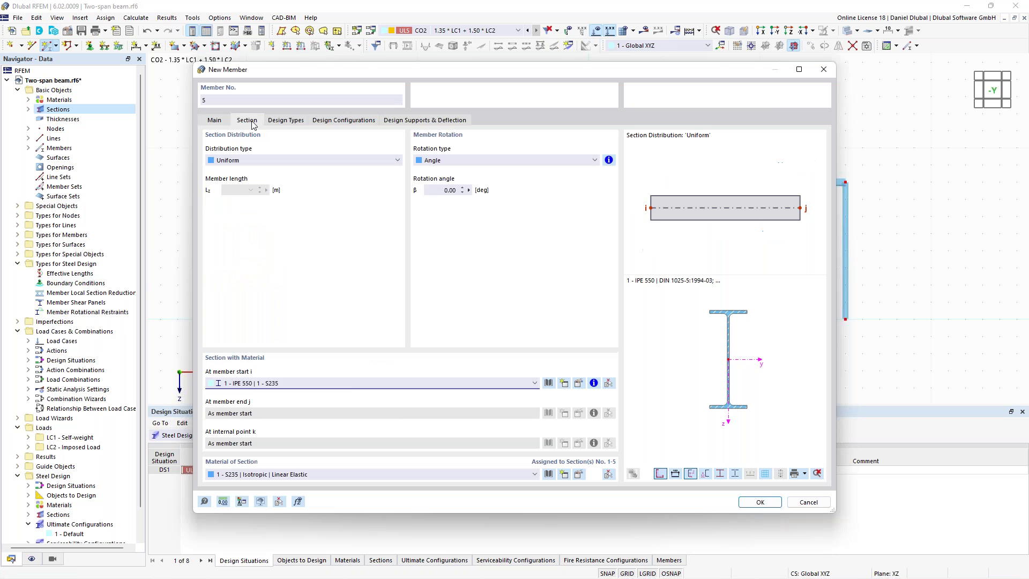
left_click(347, 383)
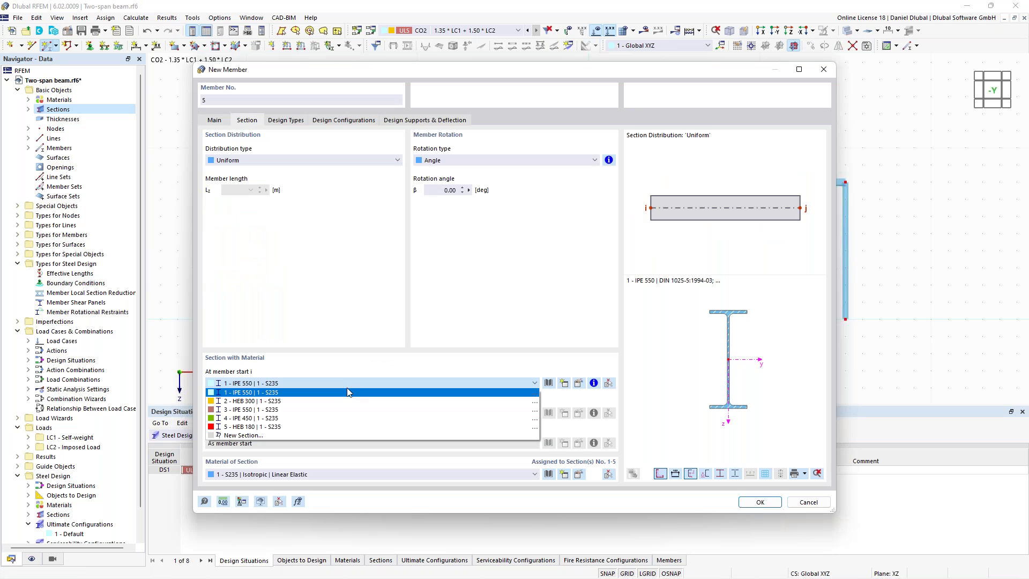
left_click(346, 427)
left_click(760, 502)
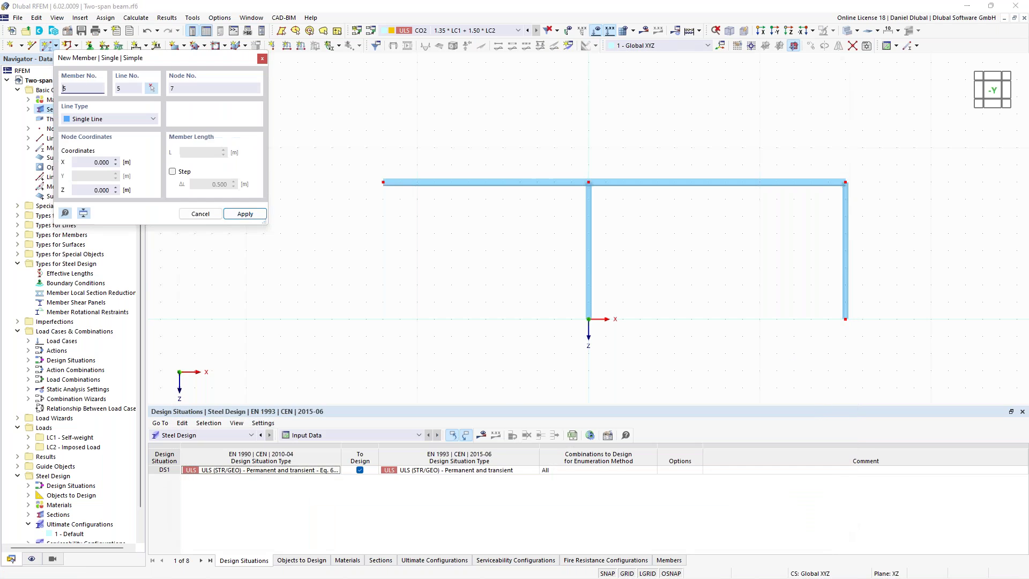
left_click(383, 318)
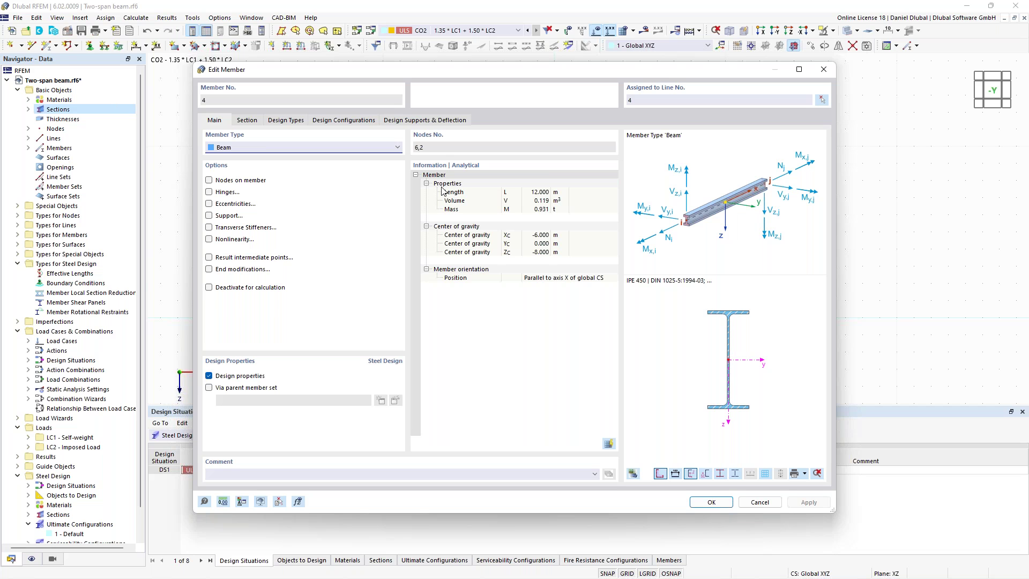
Step: Enable hinges for the 12 m IPE 450 beam and create a new member hinge at its start
left_click(209, 191)
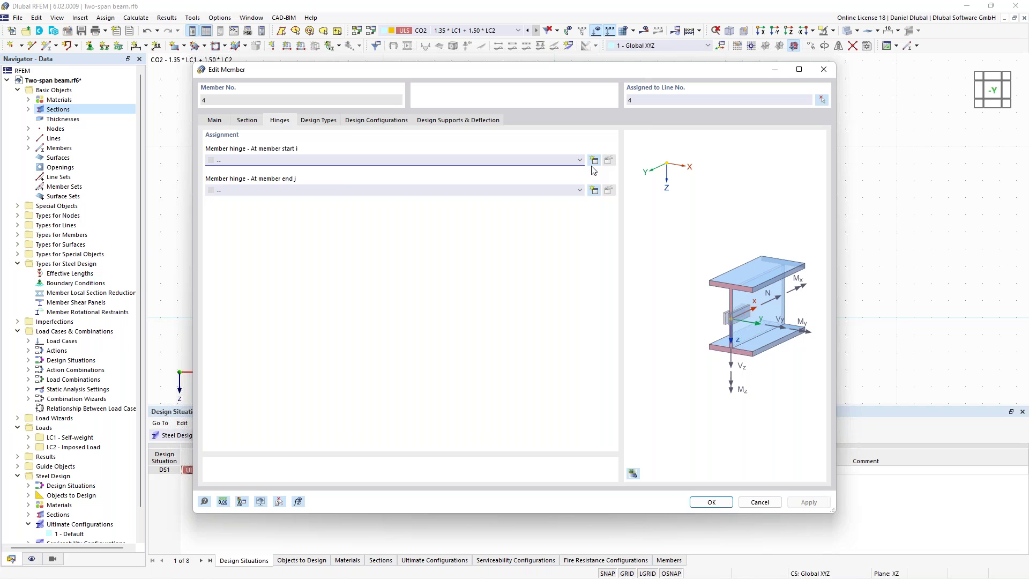
left_click(593, 161)
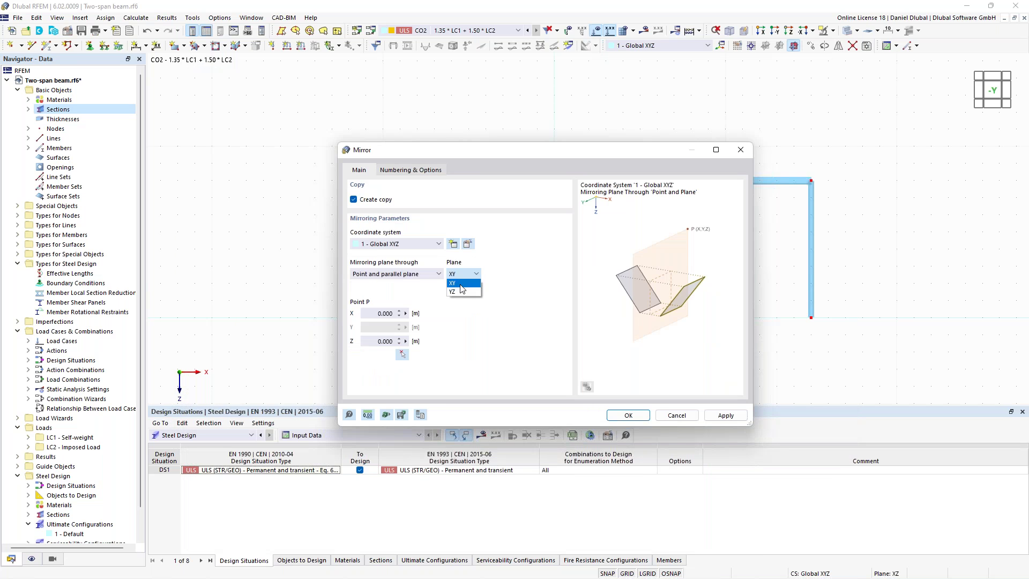
Step: Mirror a copy of the IPE 450 beam and HEB 180 column about a YZ-parallel plane through a picked point
left_click(461, 291)
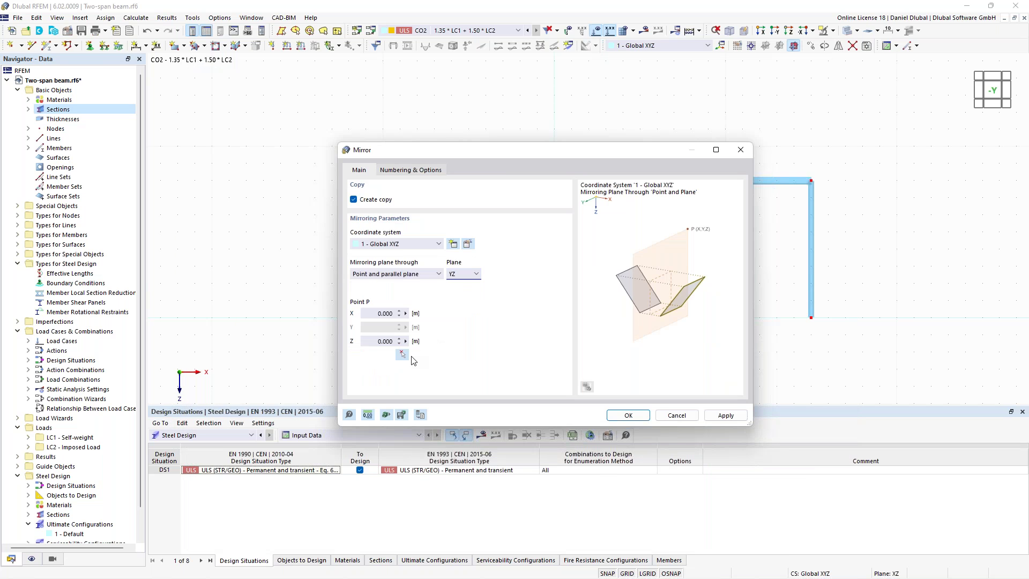
left_click(403, 355)
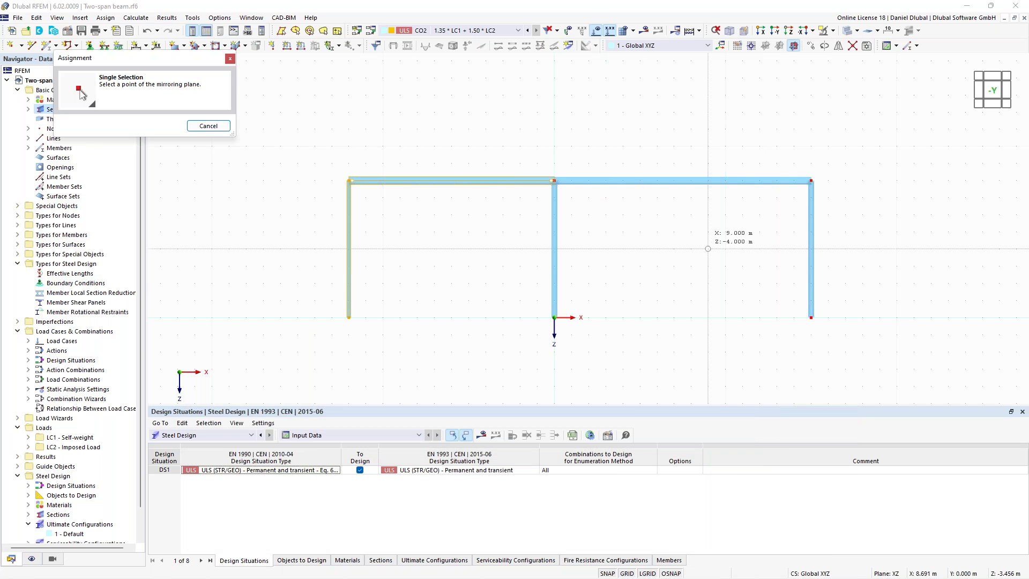
Step: Mirror a copy of the selected outer beam and column about the YZ plane through the middle beam's midpoint, X 7.500 m
left_click(682, 180)
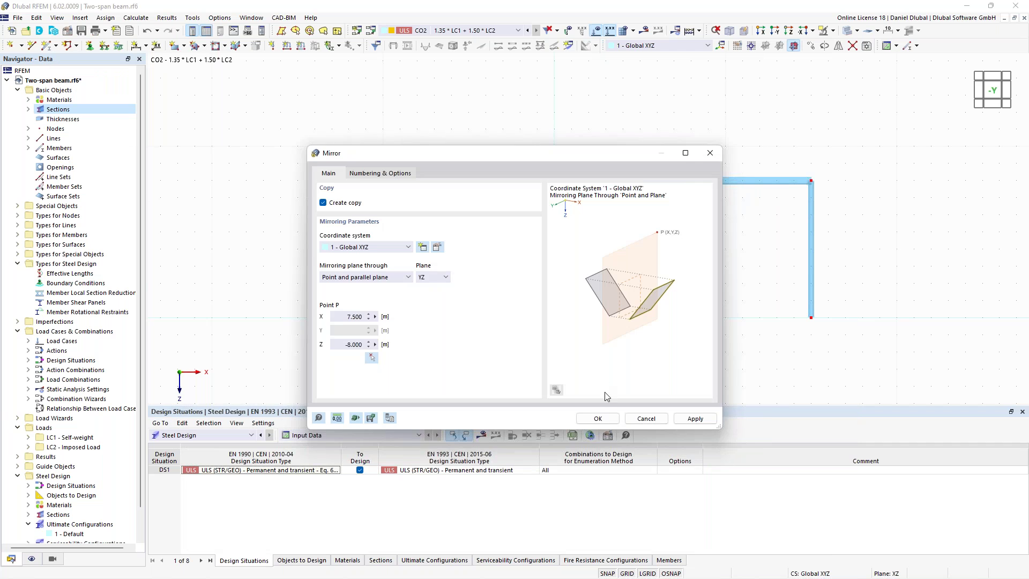
left_click(598, 419)
scroll(668, 276, "down", 2)
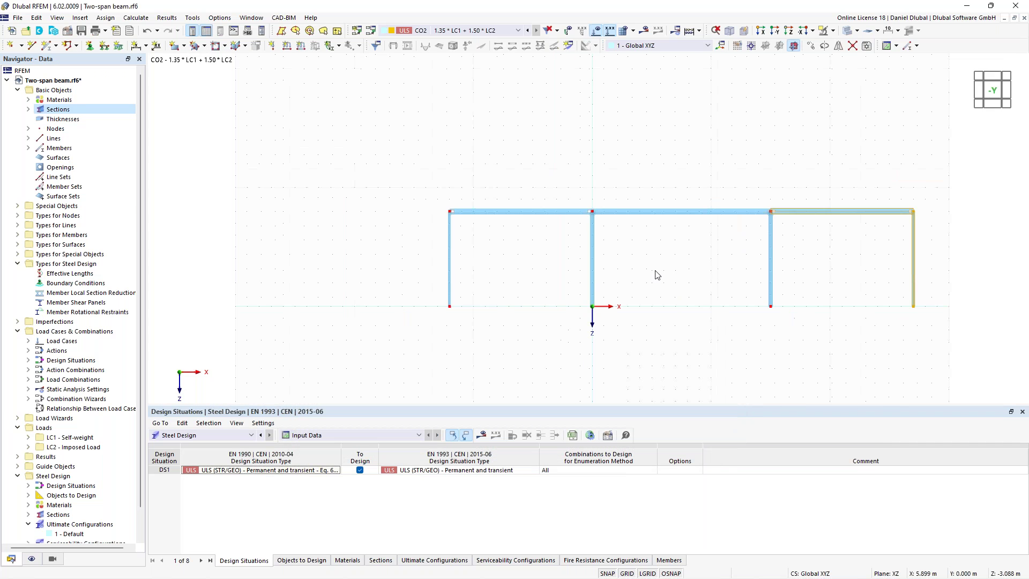
Step: Assign the Hinged nodal support to the four column base nodes 1, 4, 7 and 9
scroll(756, 243, "up", 2)
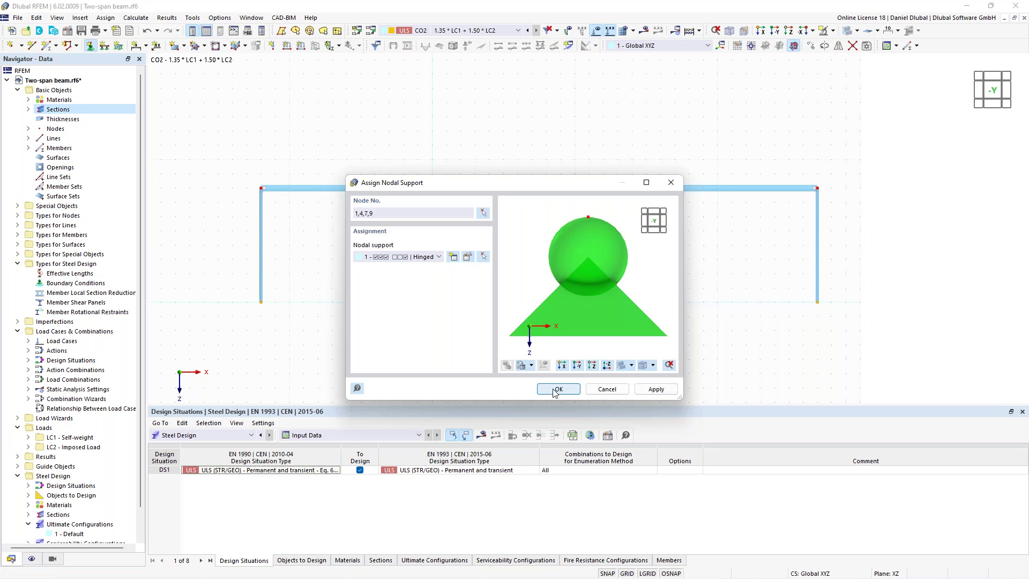
left_click(557, 390)
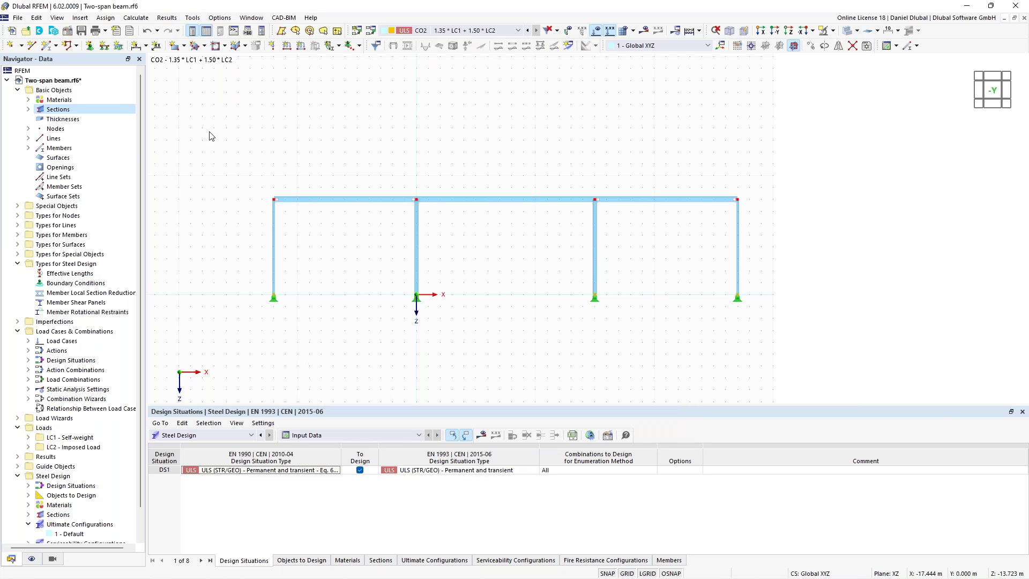
Step: Divide the middle beam, member 2, using 4 intermediate nodes
scroll(497, 176, "up", 1)
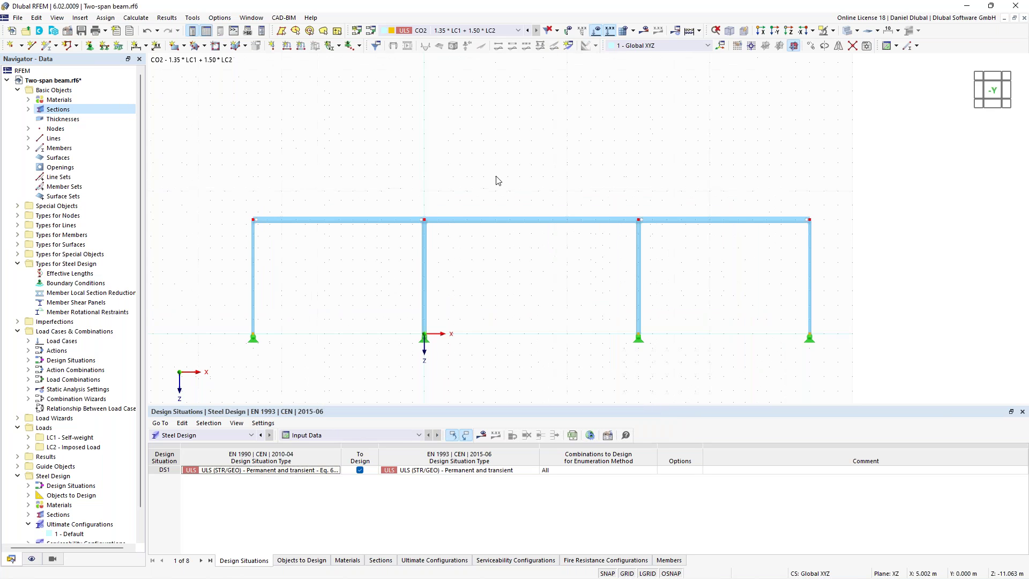
scroll(533, 220, "up", 1)
scroll(534, 220, "down", 1)
right_click(528, 224)
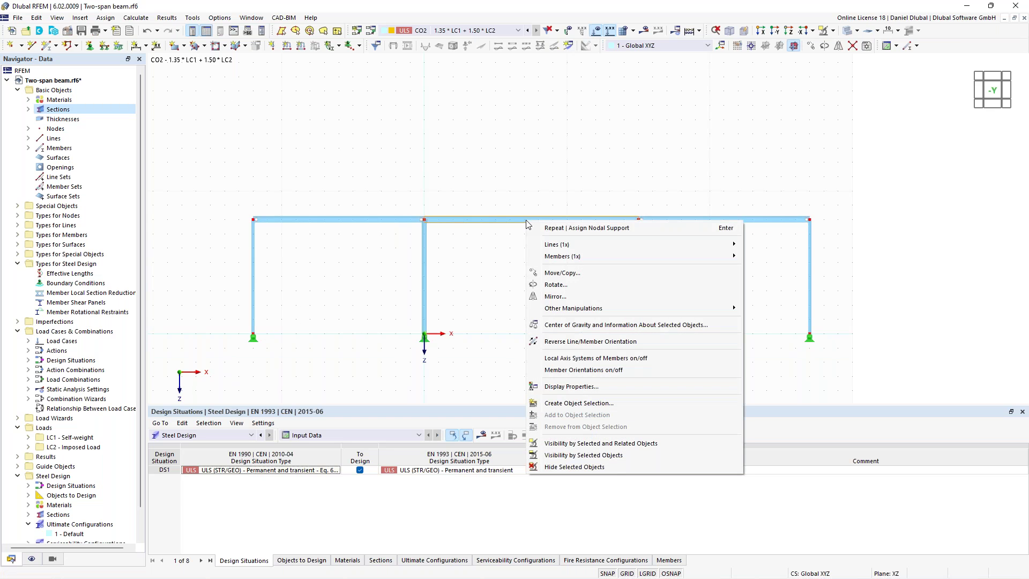
mouse_move(611, 258)
mouse_move(804, 346)
left_click(904, 360)
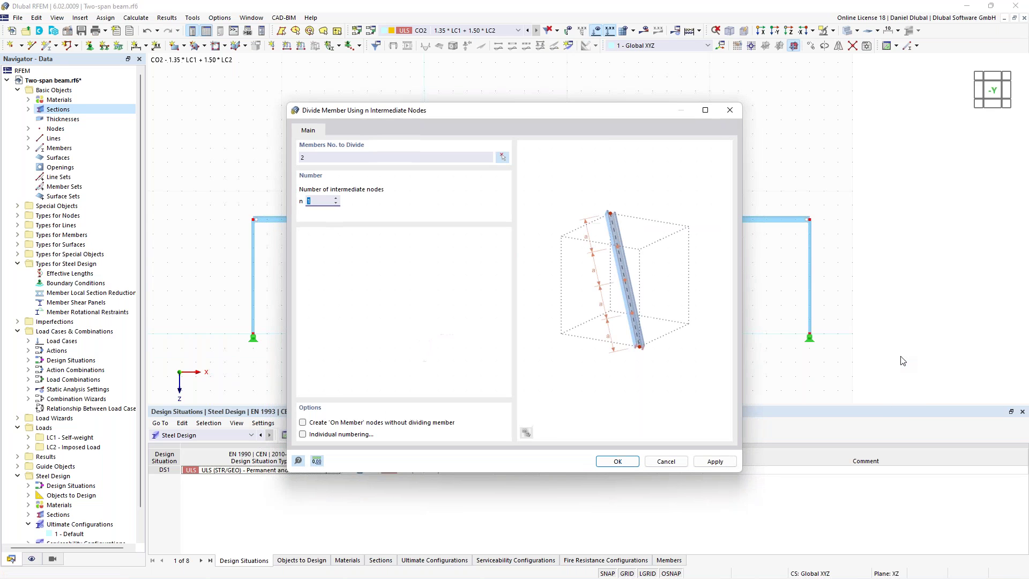
type("4")
left_click_drag(482, 109, 472, 76)
left_click(618, 462)
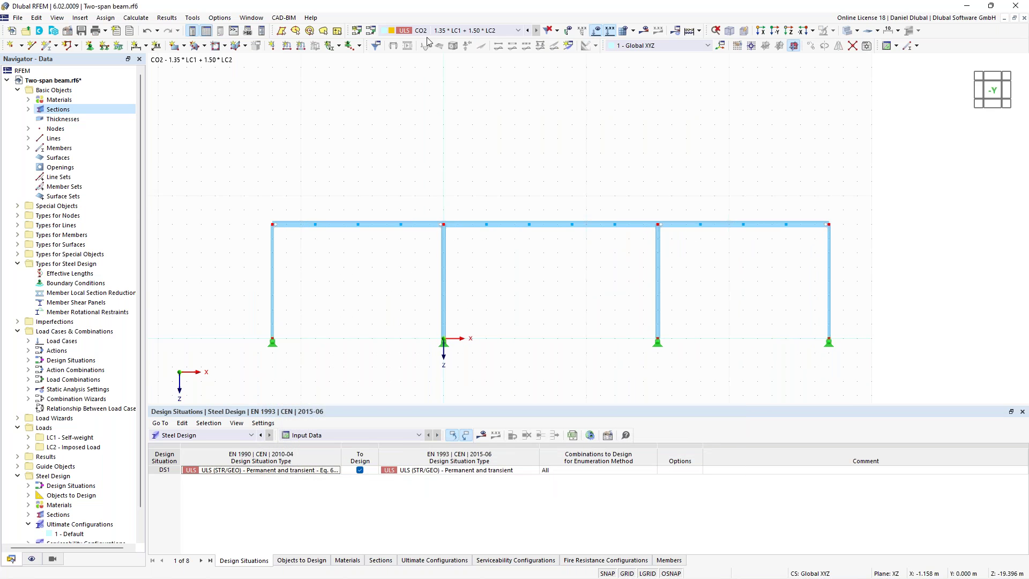
Step: Rename load case LC2 as Snow and set its action category to Snow/Ice loads - H <= 1000 m
left_click(371, 31)
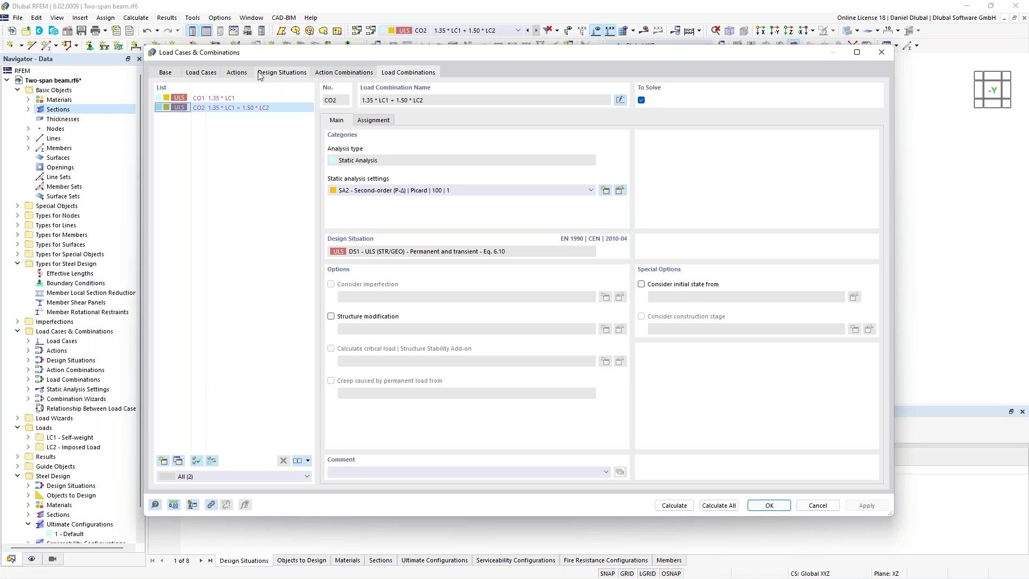
left_click(235, 76)
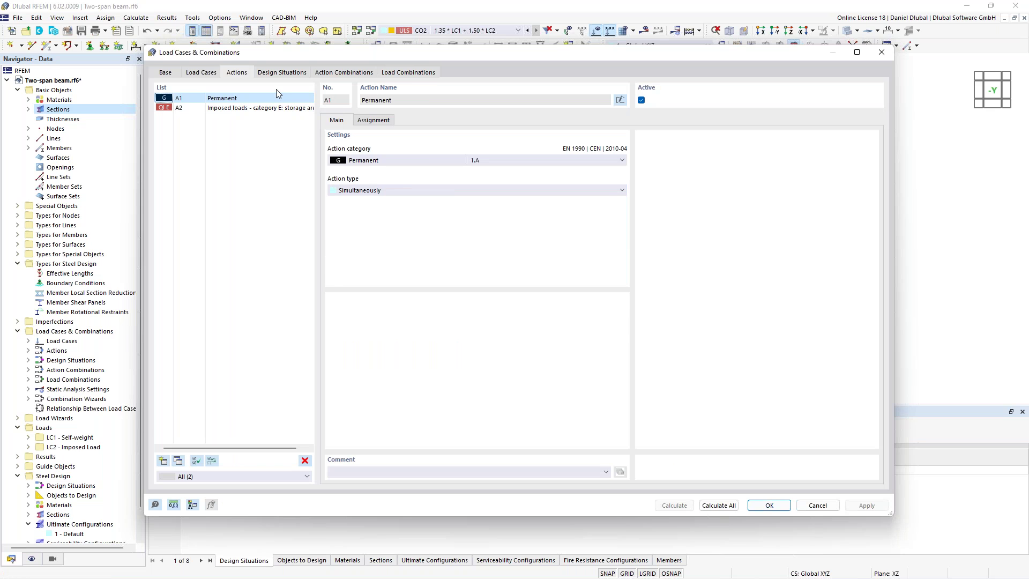
left_click(201, 73)
left_click(389, 100)
type("Snow")
left_click(381, 251)
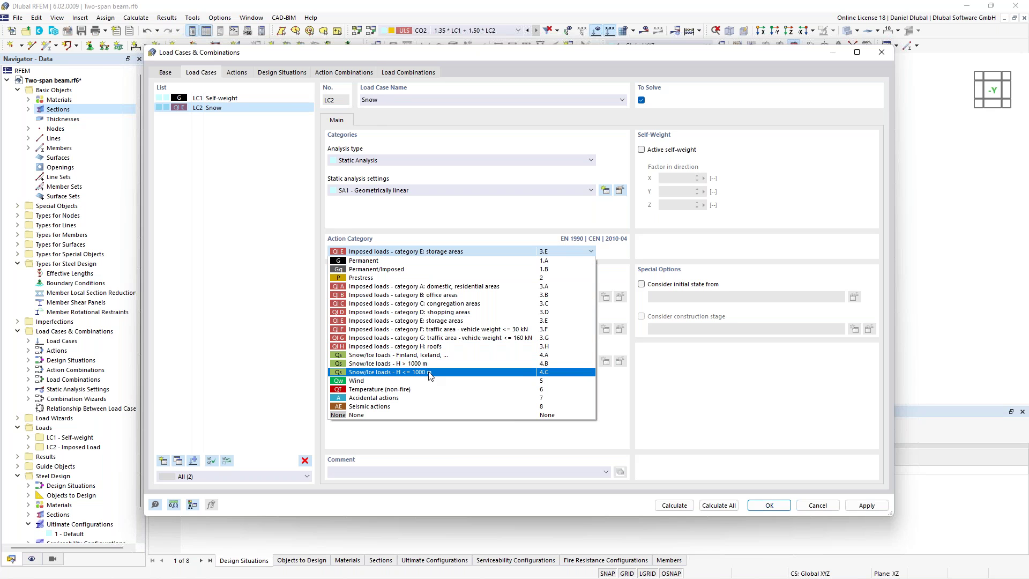
left_click(407, 372)
Step: Add load case LC3 named Wind with the action category Wind
left_click(163, 460)
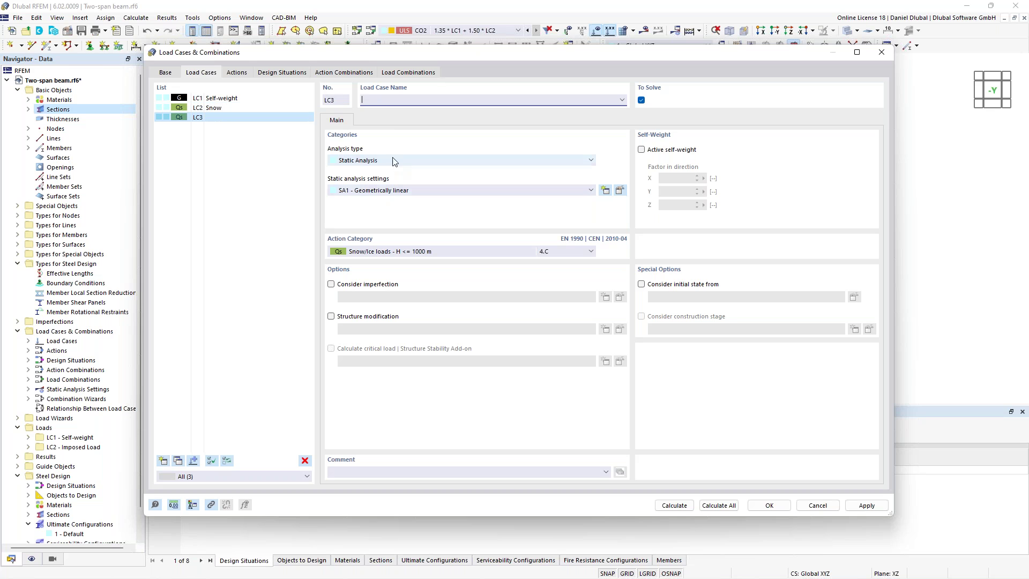
type("Wind")
left_click(430, 252)
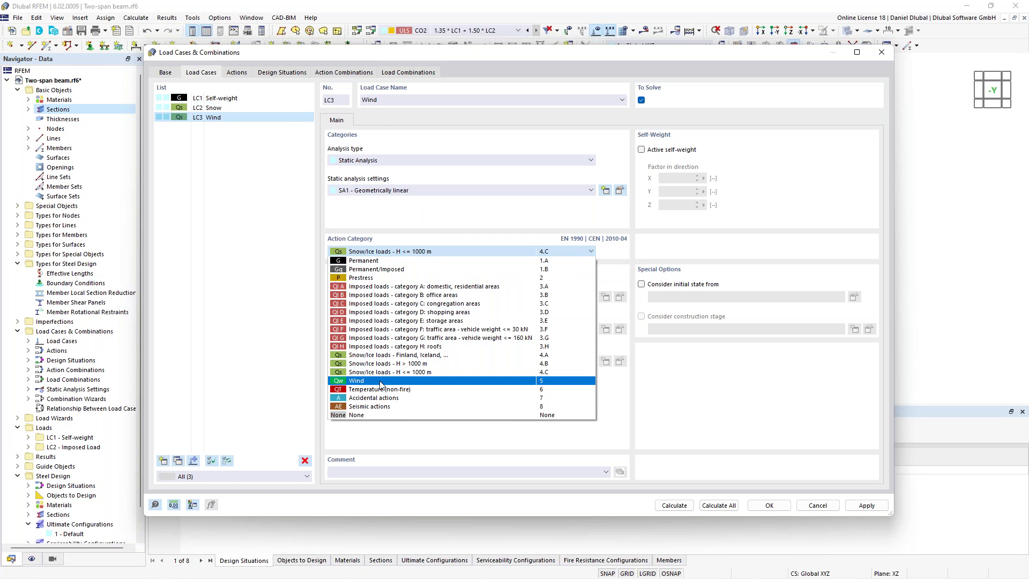
left_click(375, 382)
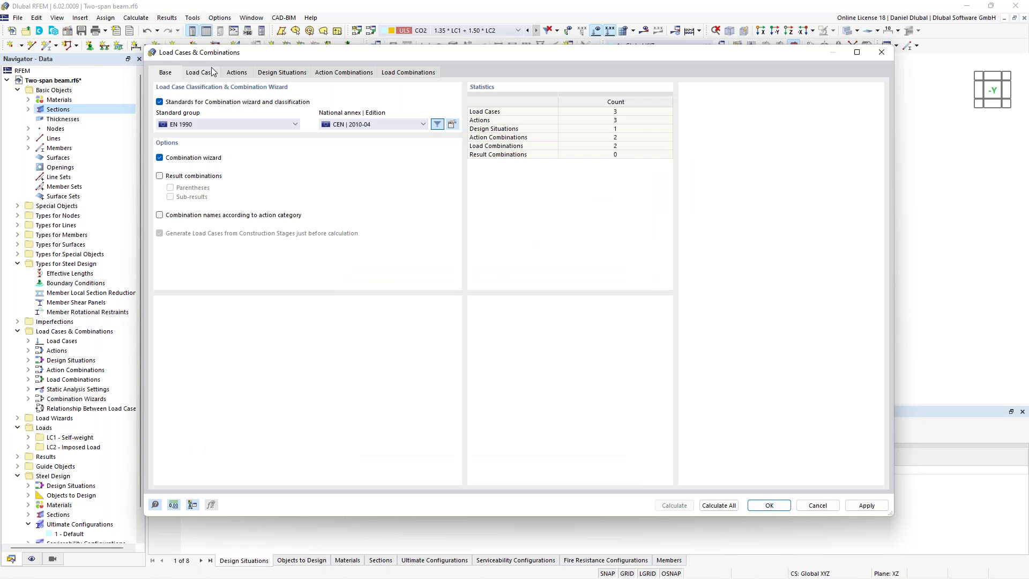
Step: Review the load cases, actions, design situation and action combinations, and examine the load case assignment of load combination CO3
left_click(211, 70)
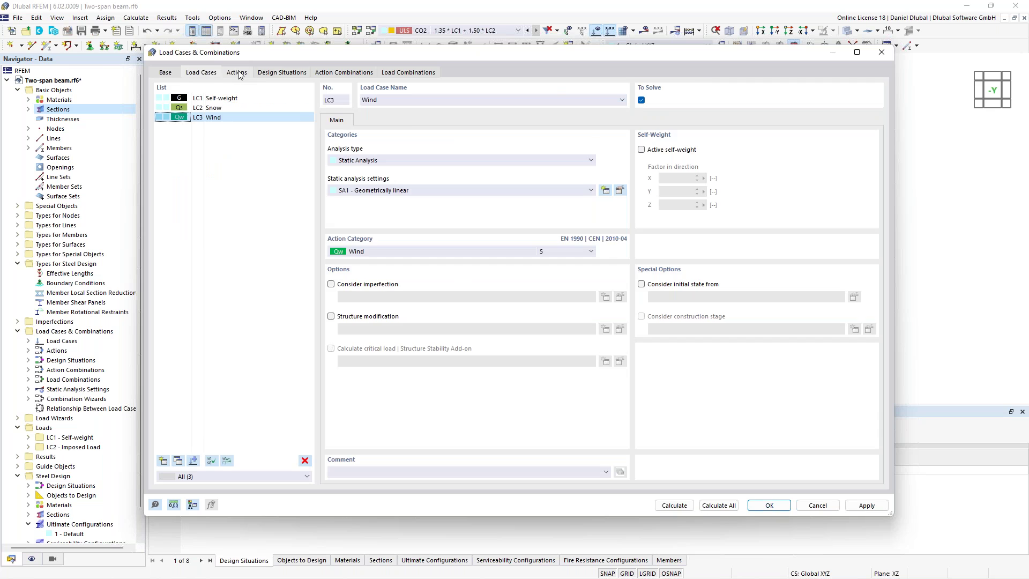
left_click(238, 73)
left_click(272, 73)
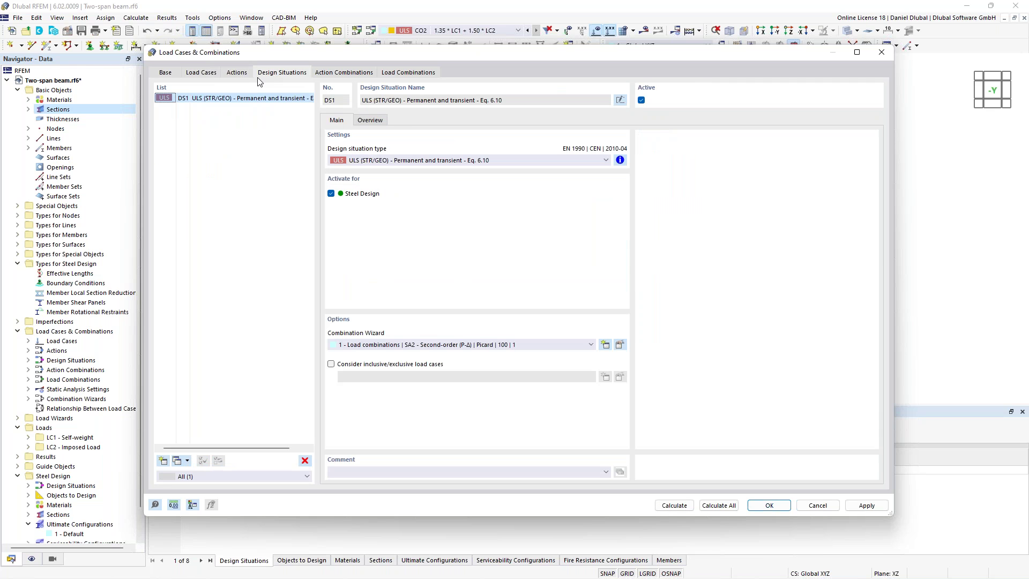
left_click(334, 74)
left_click(220, 108)
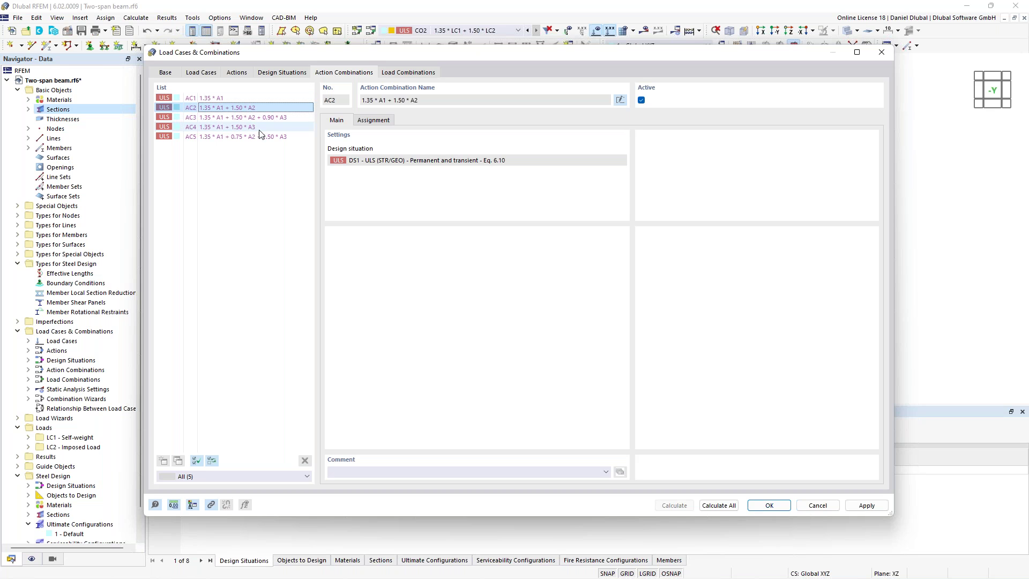
left_click(225, 118)
left_click(407, 73)
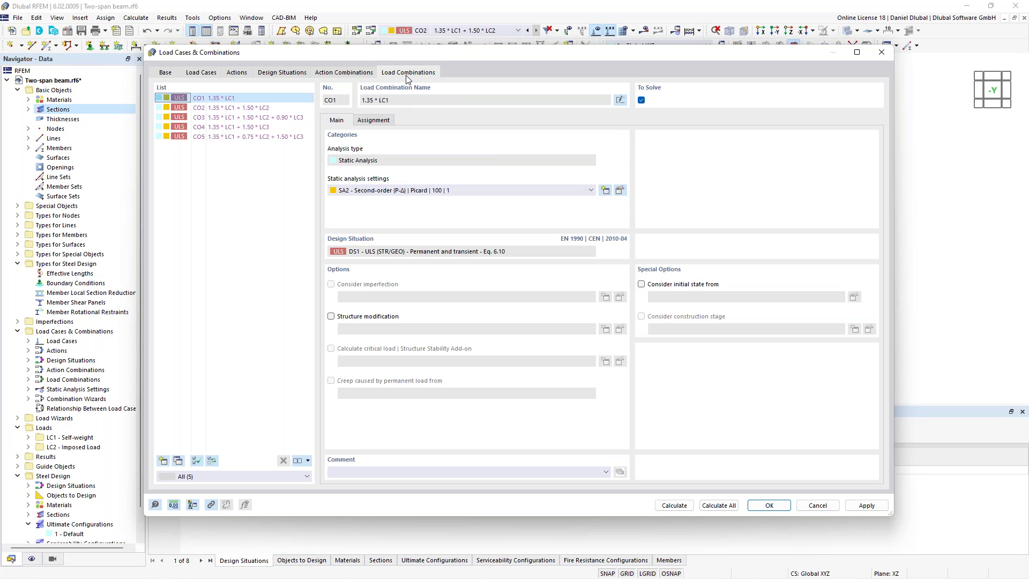
left_click(251, 117)
left_click(374, 121)
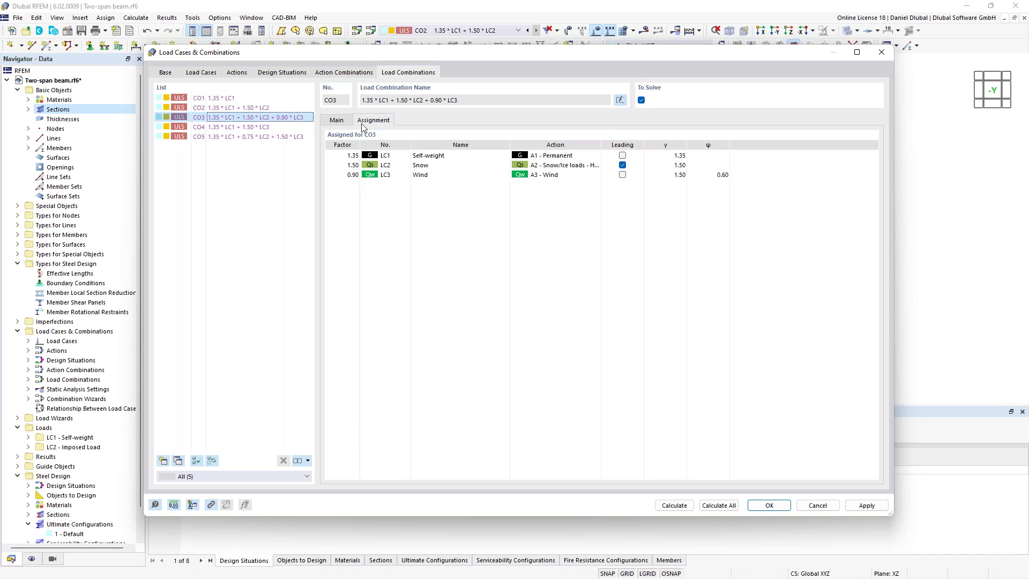
left_click(472, 164)
Step: Return to the load cases, select LC1 Self-weight and accept the load case and combination settings
left_click(281, 74)
left_click(237, 73)
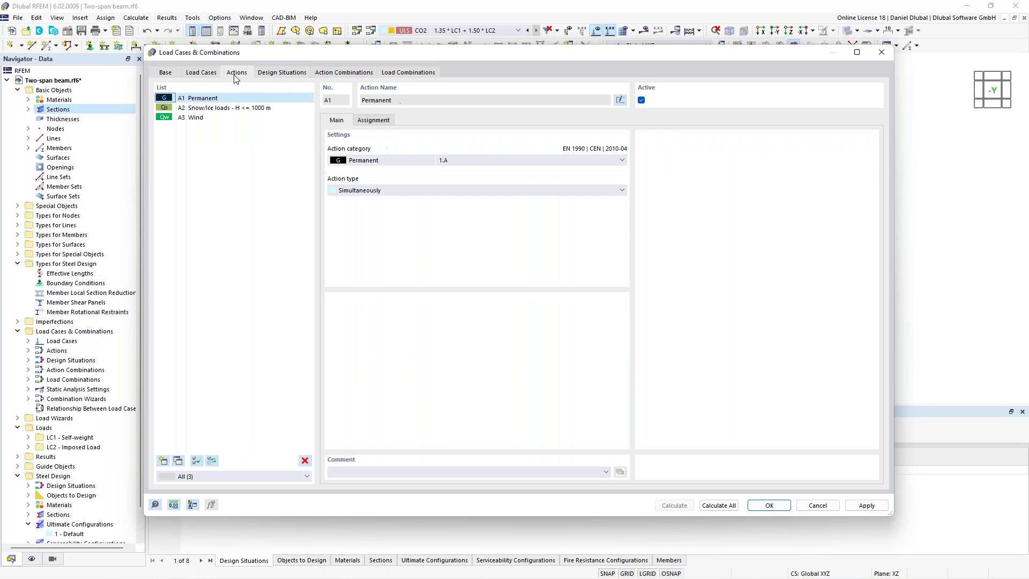
left_click(201, 73)
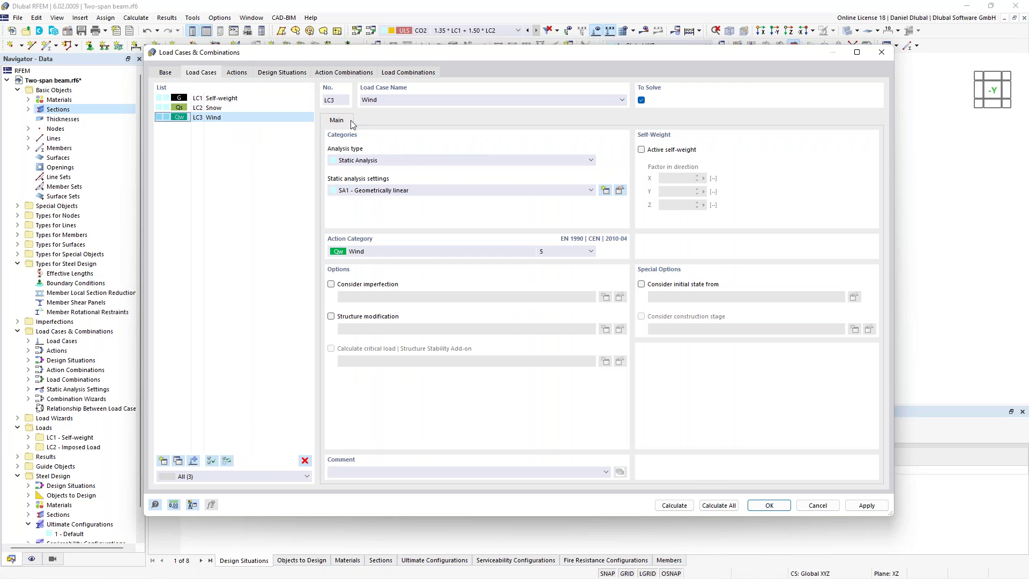
left_click(217, 100)
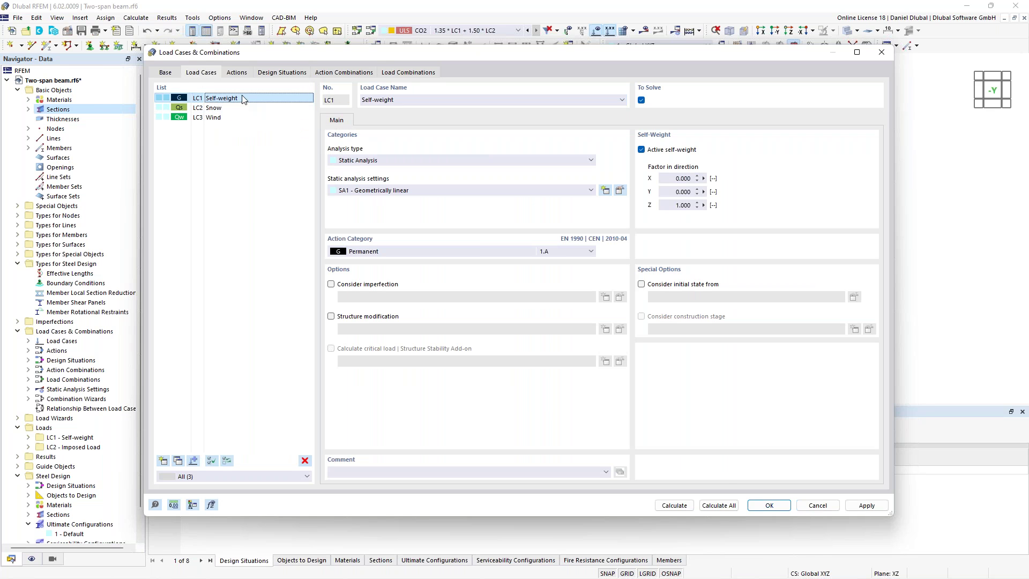
left_click(770, 505)
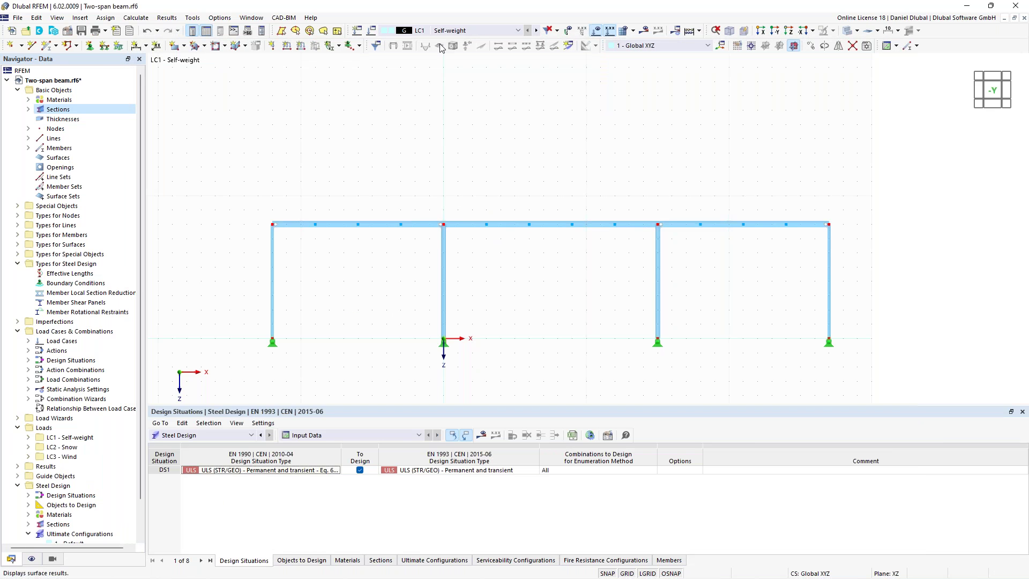
Step: Switch to LC2 Snow and apply a nodal load with FZ 20 kN to beam nodes 2, 3 and 10-19
left_click(536, 30)
mouse_move(428, 170)
middle_mouse_down()
mouse_move(416, 170)
mouse_move(436, 154)
middle_mouse_up()
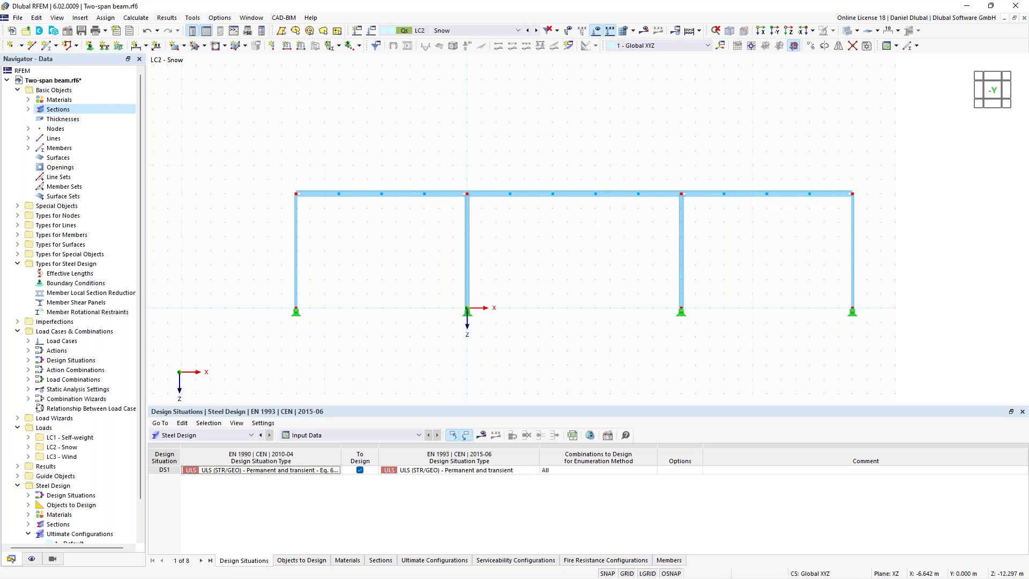
middle_click_drag(358, 126, 344, 124)
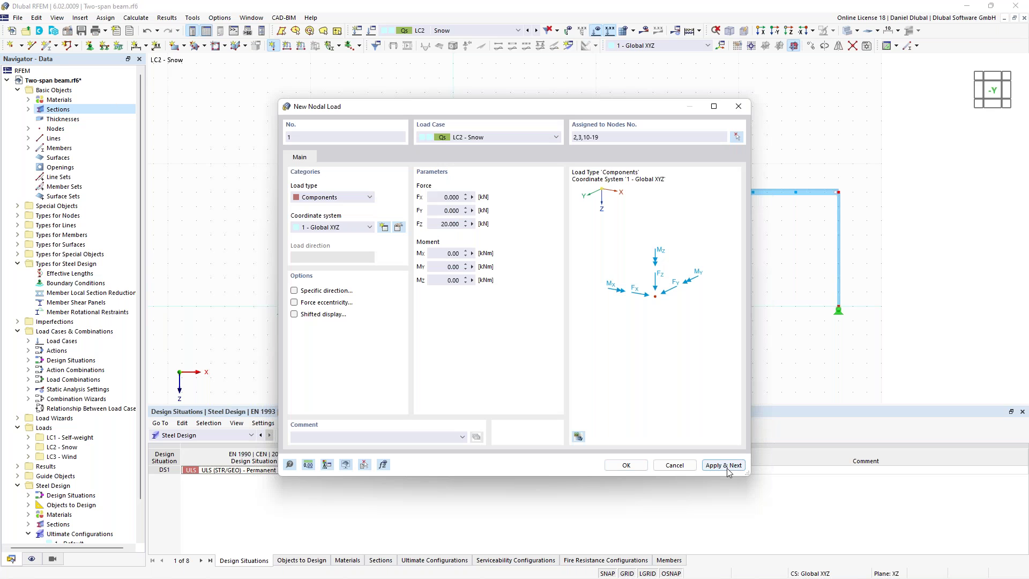
left_click(724, 464)
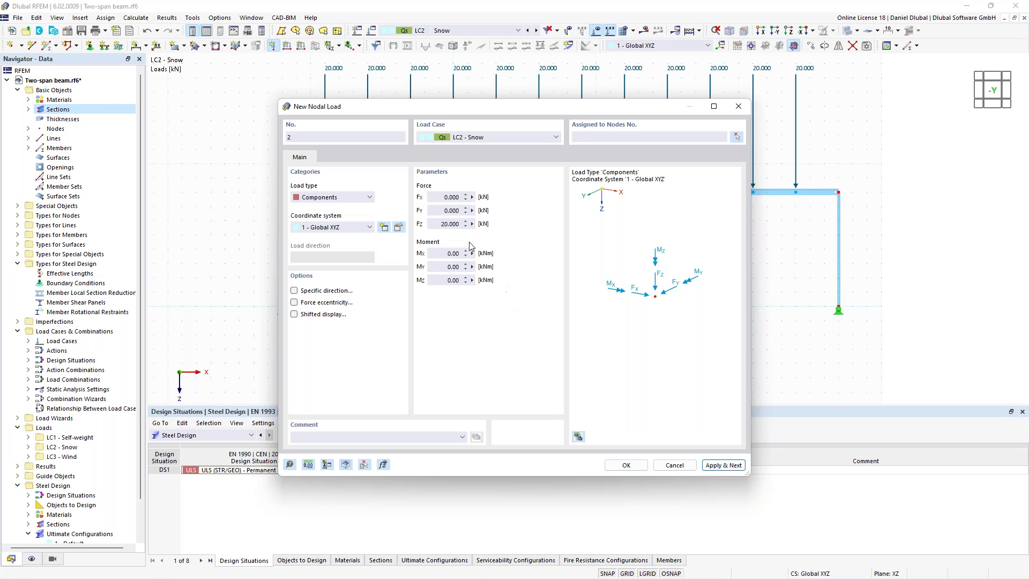
Step: Add a second LC2 Snow nodal load with FZ 10 kN on the two outer corner nodes 6 and 8
left_click(443, 223)
type("10")
left_click(737, 136)
left_click_drag(270, 172, 291, 207)
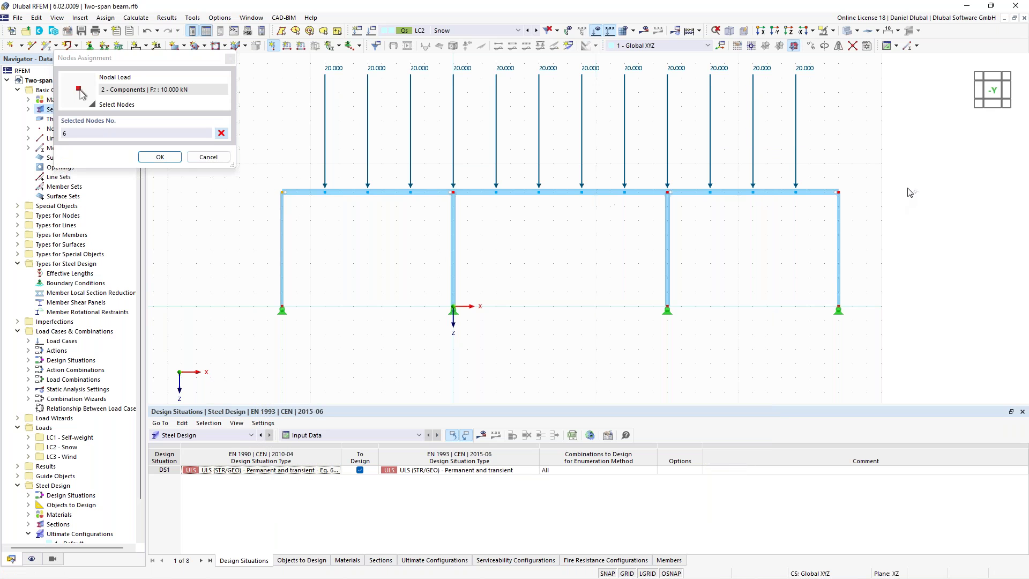
left_click_drag(825, 165, 849, 206)
left_click(160, 156)
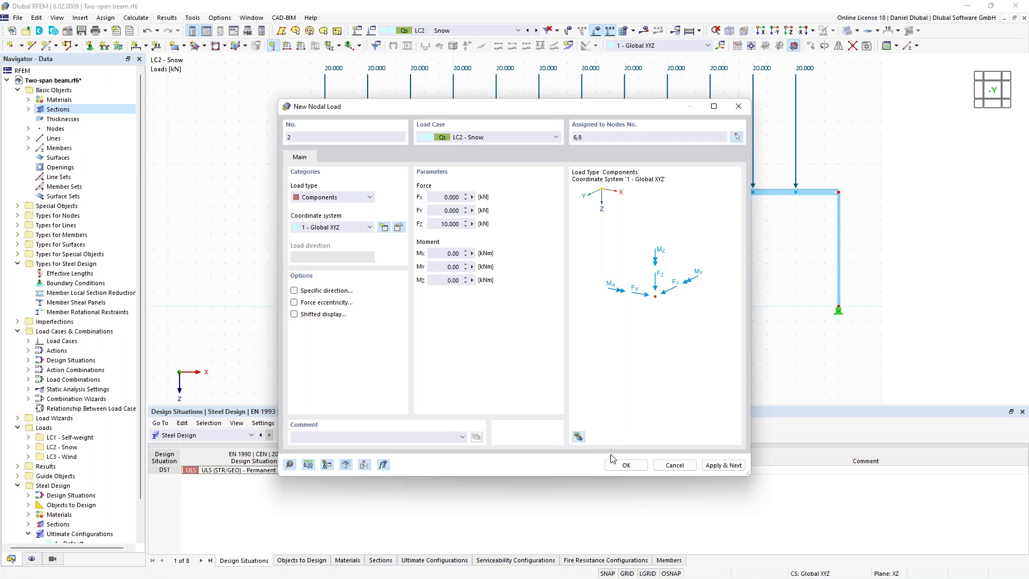
left_click(626, 465)
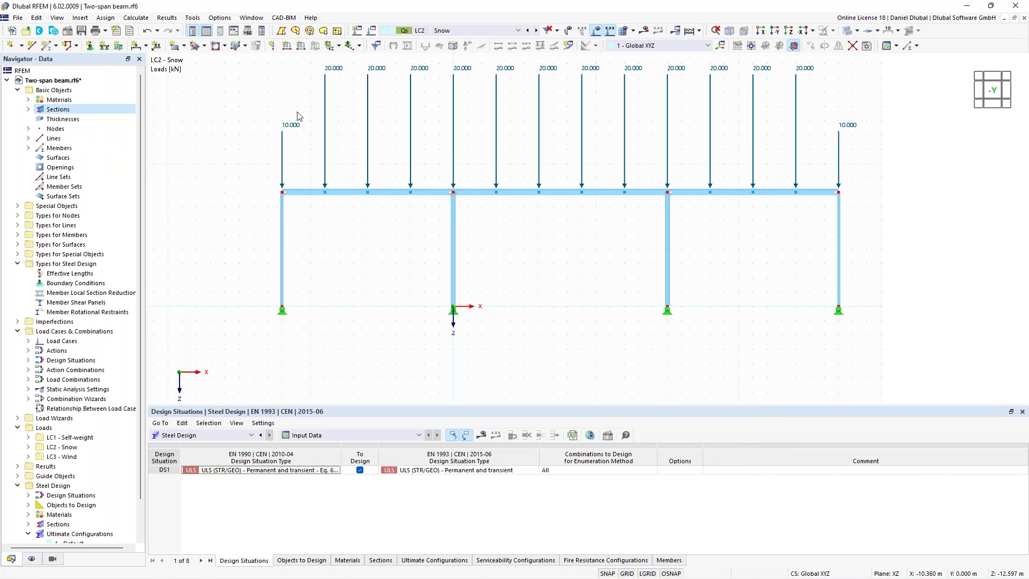
Step: Switch to LC3 Wind and apply a uniform member load of 2 kN/m in global X on true length to the left outer column
middle_click_drag(291, 114, 291, 123)
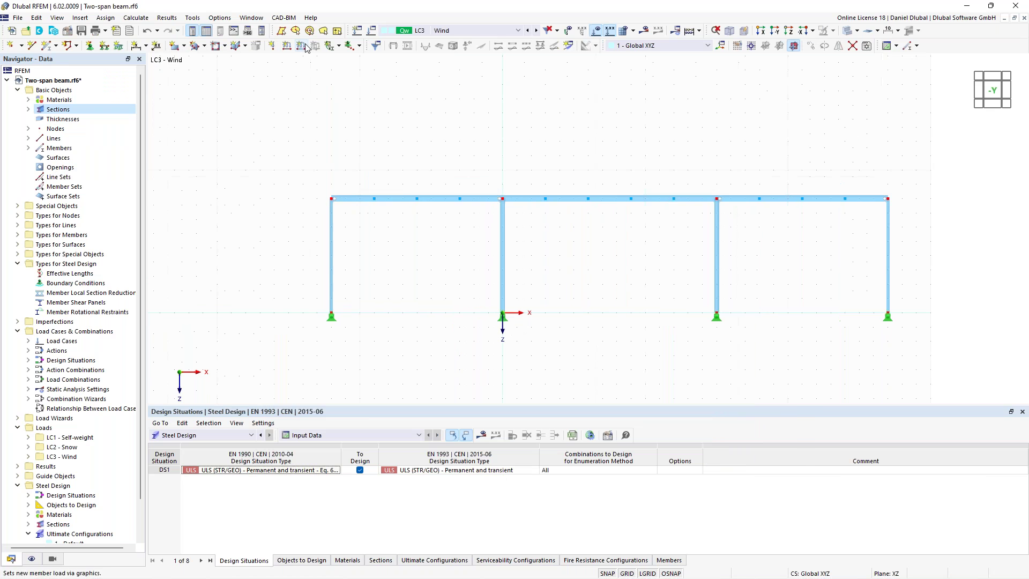
left_click(301, 45)
left_click(314, 280)
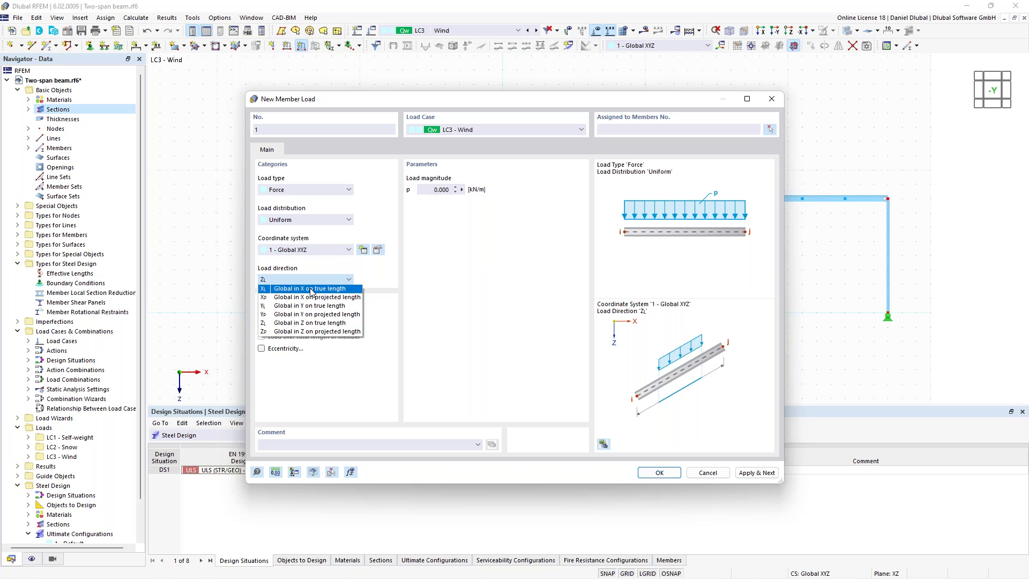
left_click(311, 289)
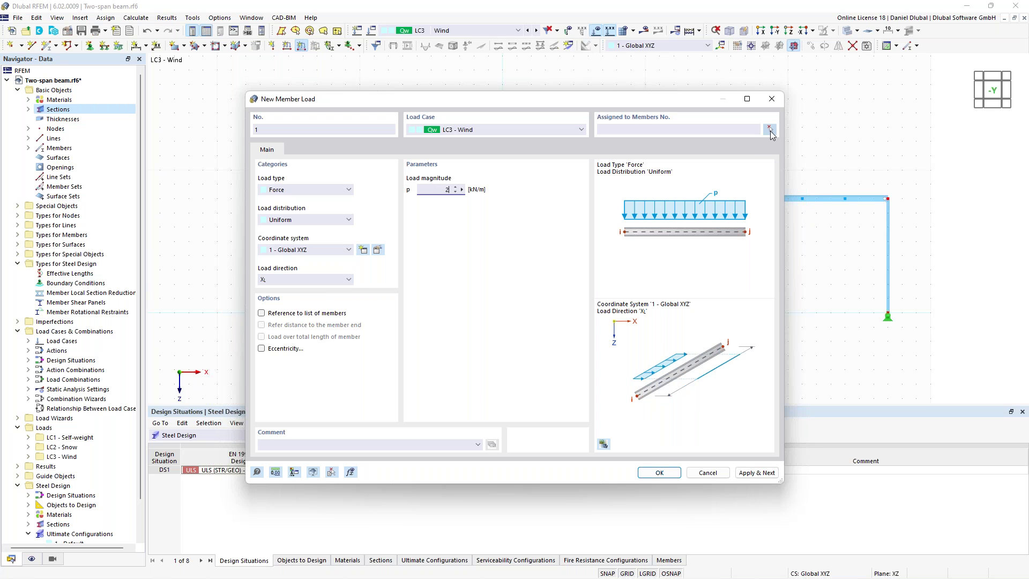
left_click(770, 130)
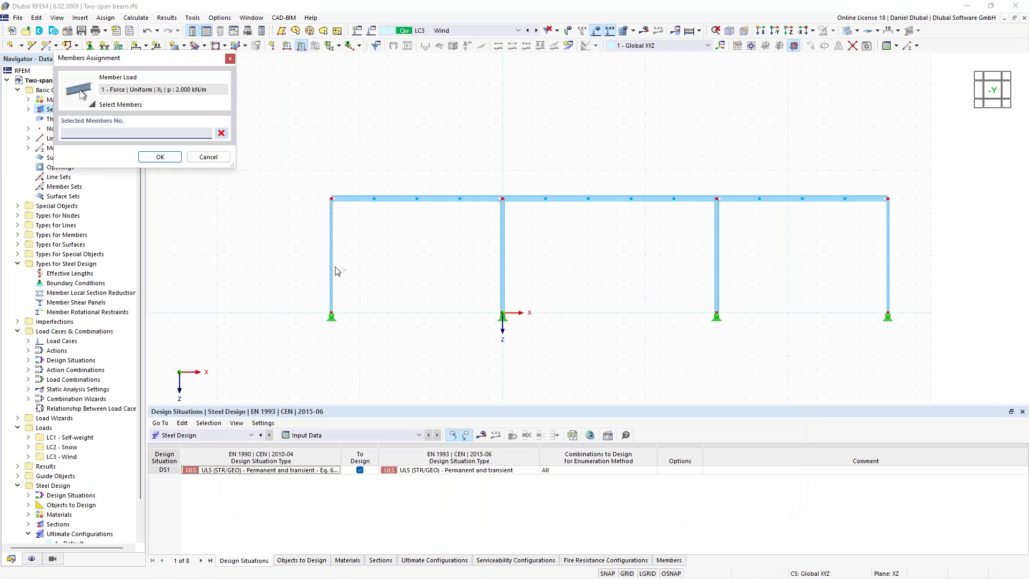
left_click(335, 271)
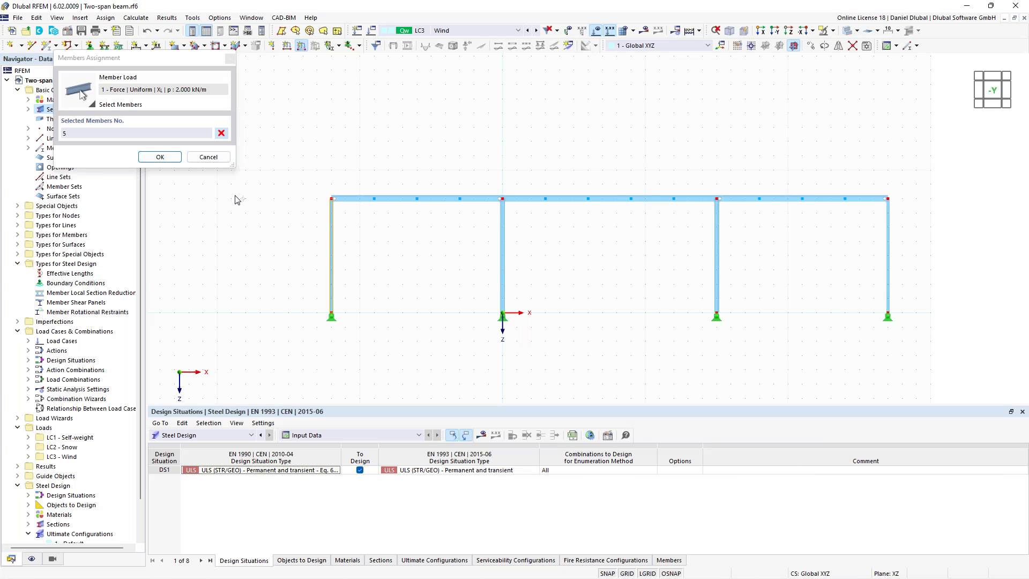
key("Return")
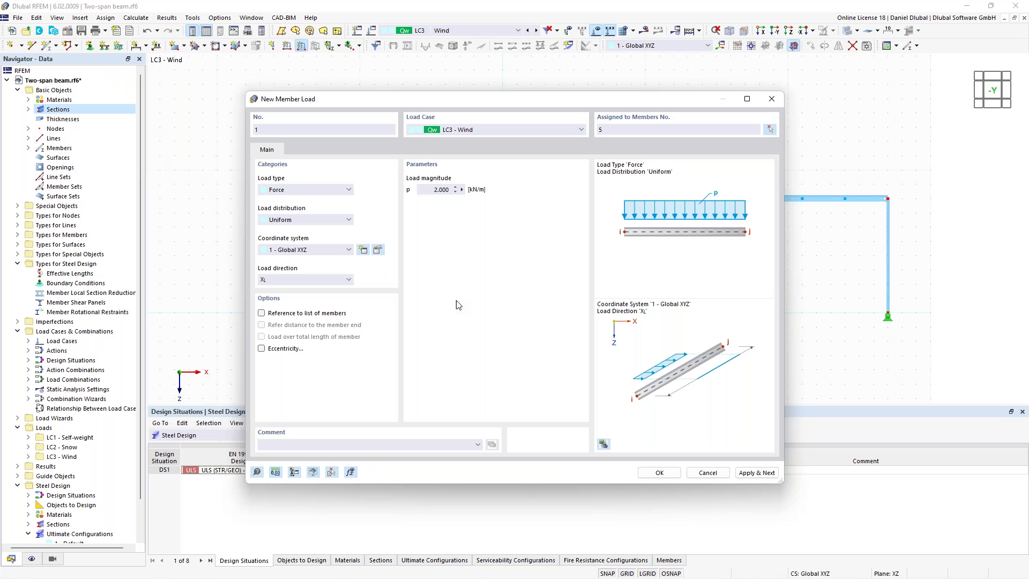
left_click(757, 473)
Step: Add a second LC3 Wind member load of 1 kN/m in global X on the right outer column
double_click(441, 189)
type("1")
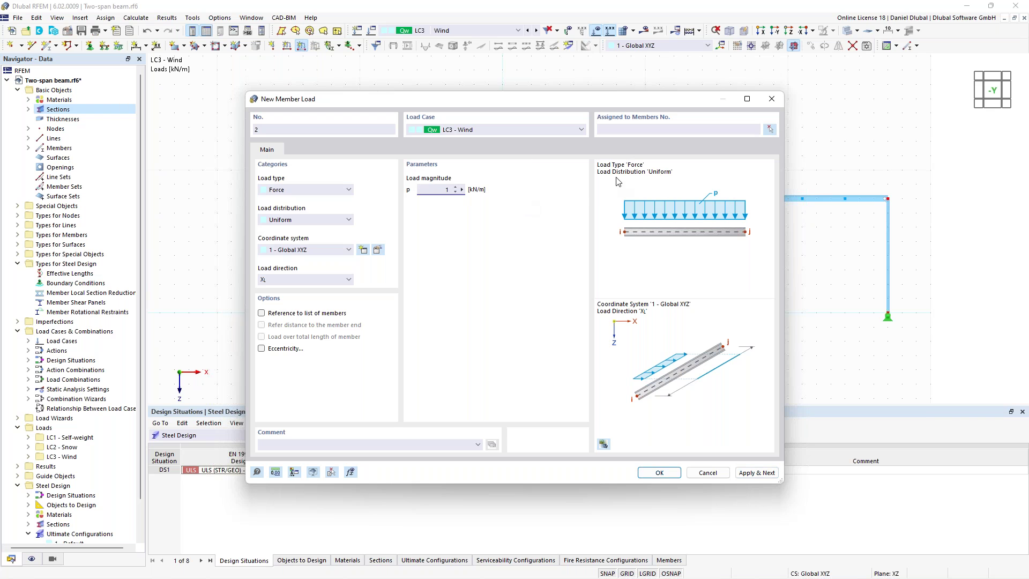
left_click(771, 129)
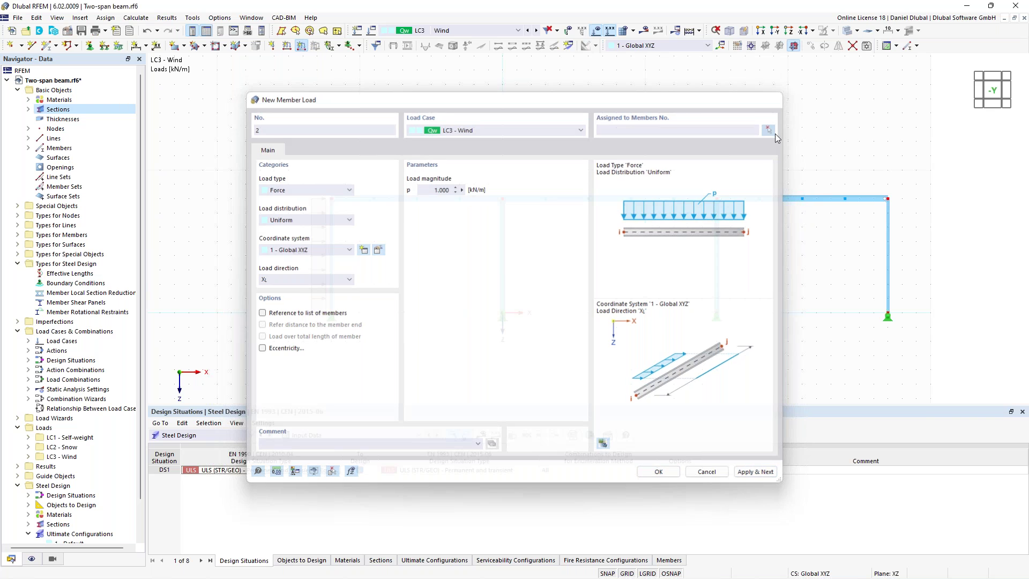
left_click(173, 160)
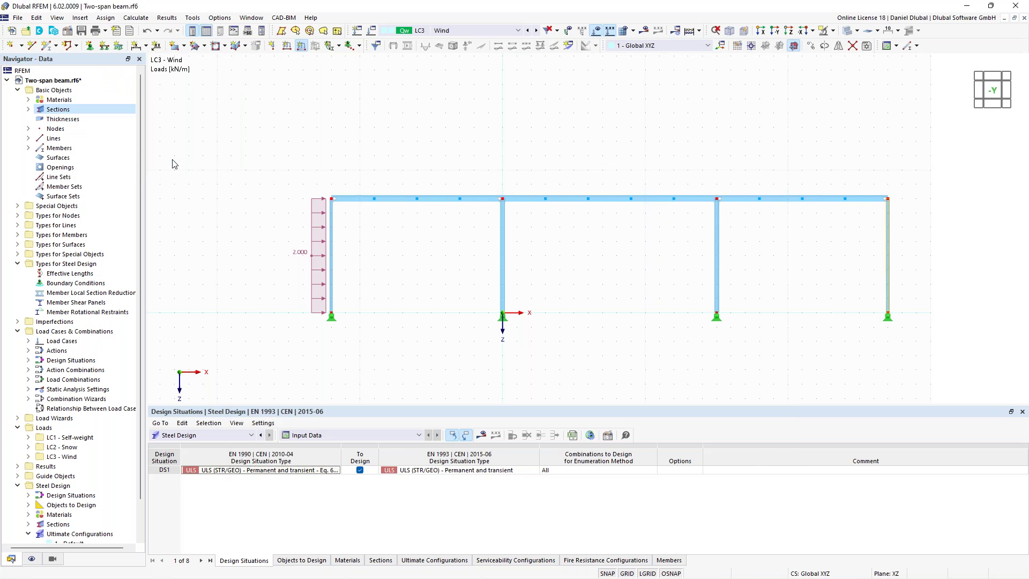
left_click(659, 473)
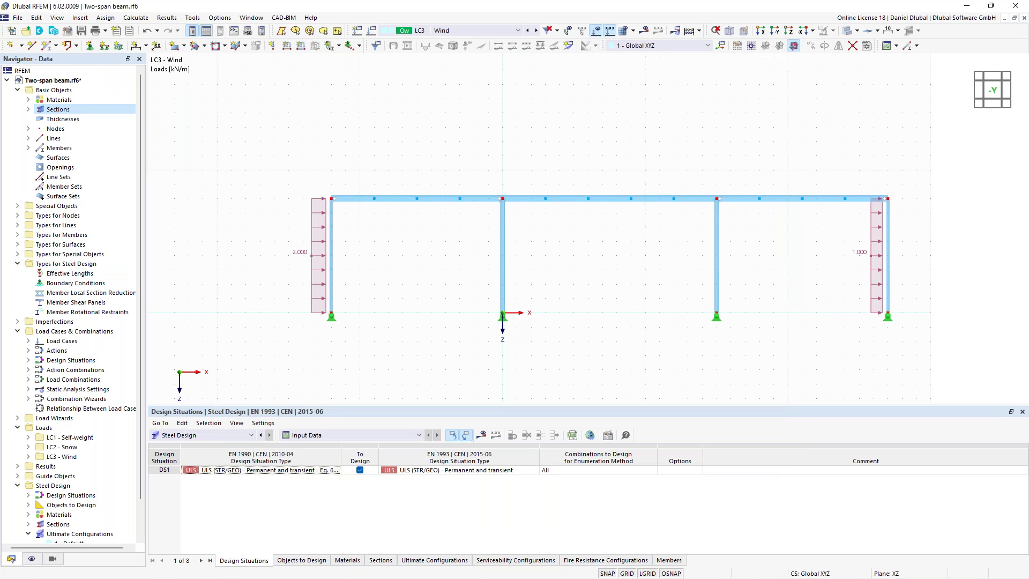
Step: Activate the Structure Stability add-on in the model's base data
scroll(466, 127, "down", 1)
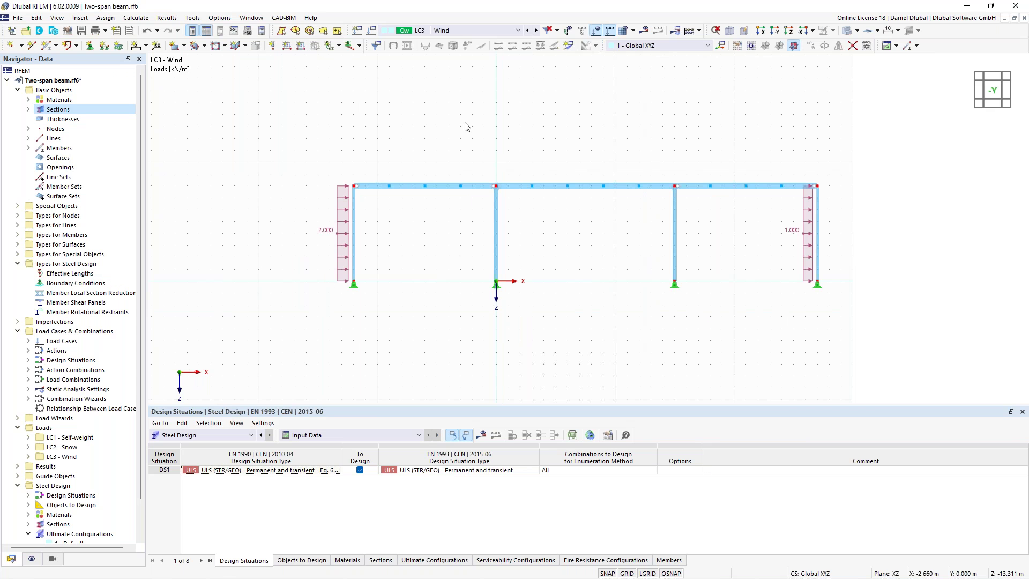
middle_click_drag(465, 123, 391, 152)
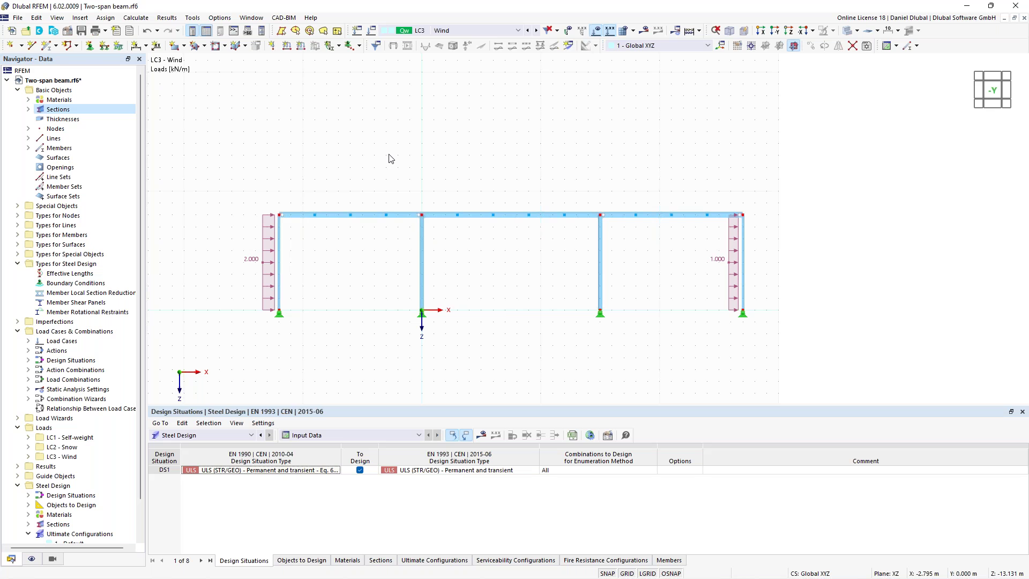
left_click(68, 32)
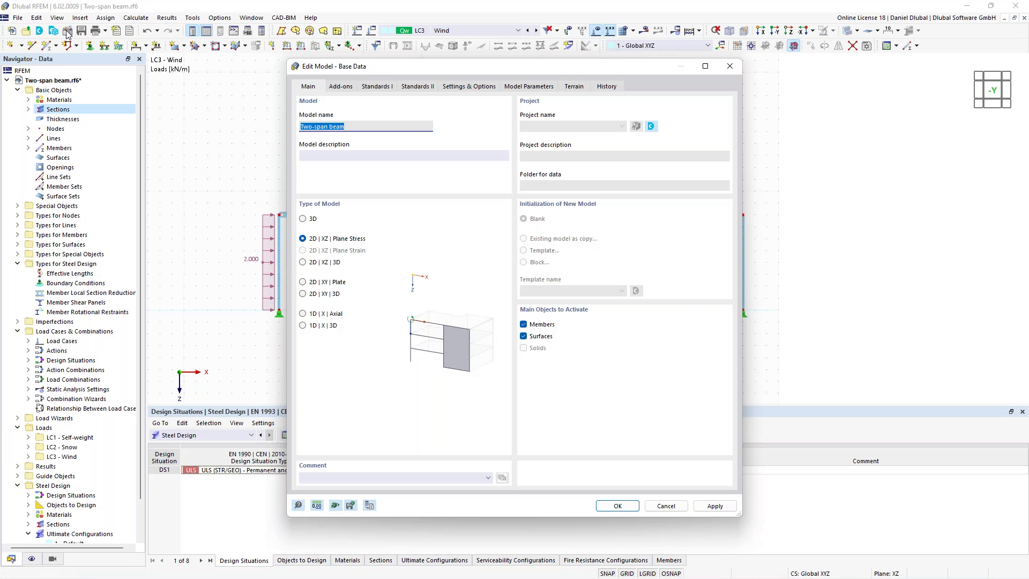
left_click(329, 87)
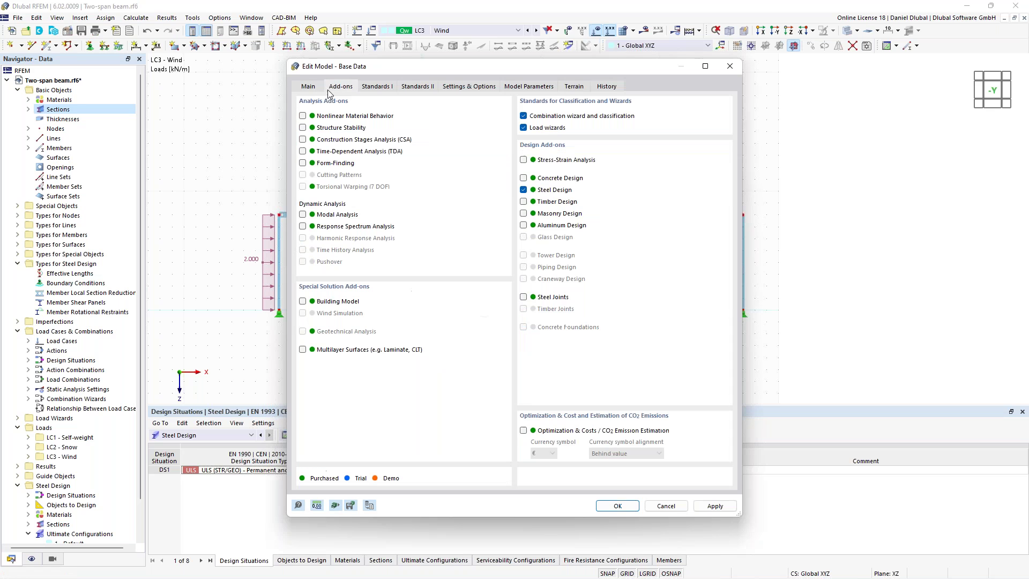
left_click(303, 127)
left_click(619, 507)
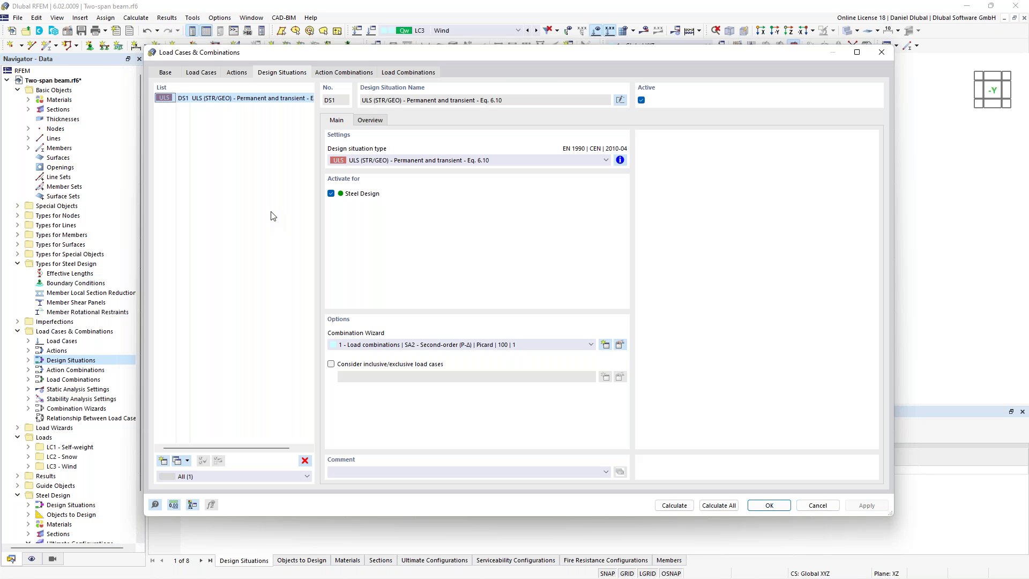
Step: Assign the SA1 geometrically linear combination wizard to design situation DS1 and enable its stability analysis
left_click(450, 349)
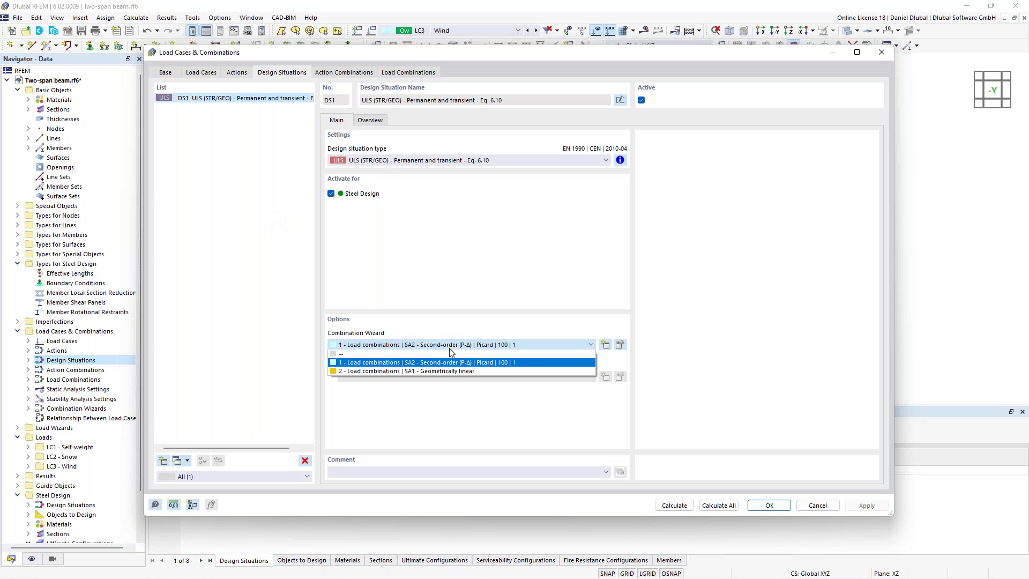
left_click(451, 370)
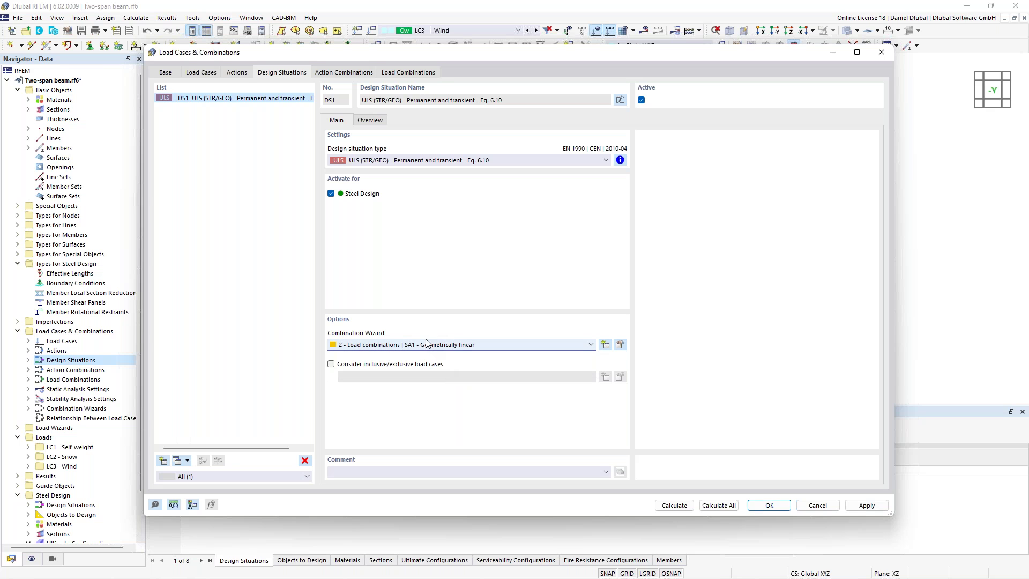
left_click(624, 347)
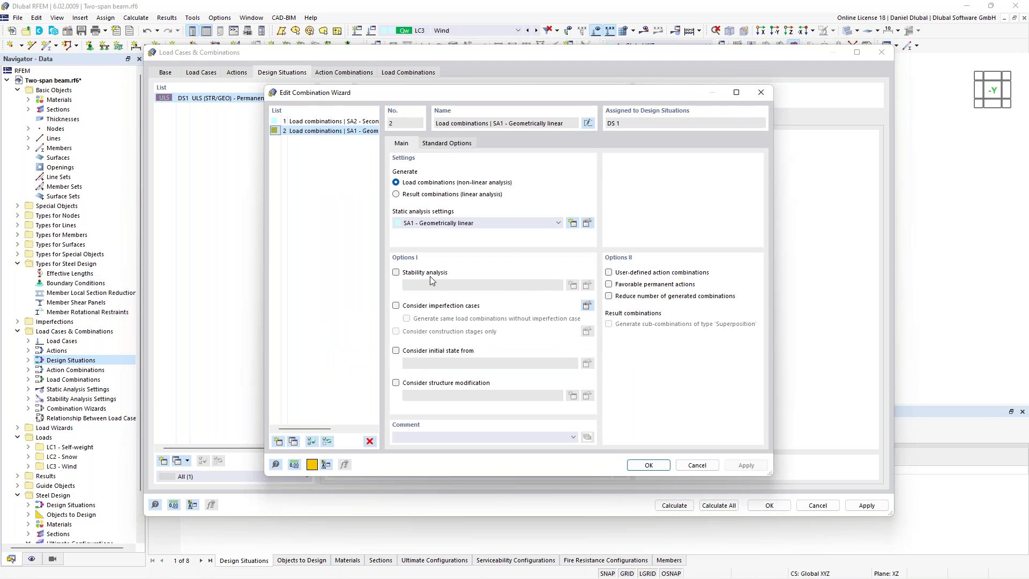
left_click(432, 274)
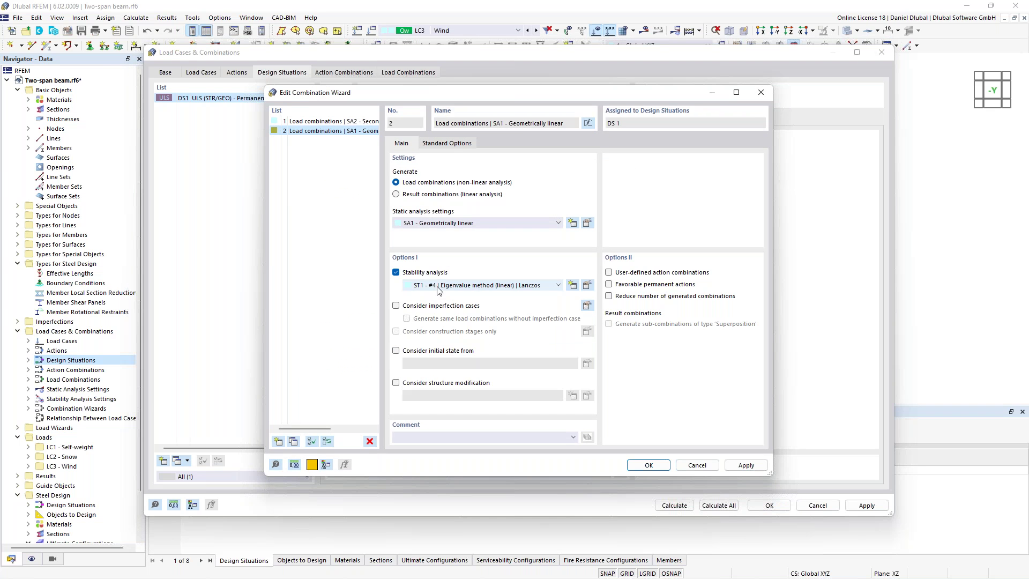
left_click(648, 465)
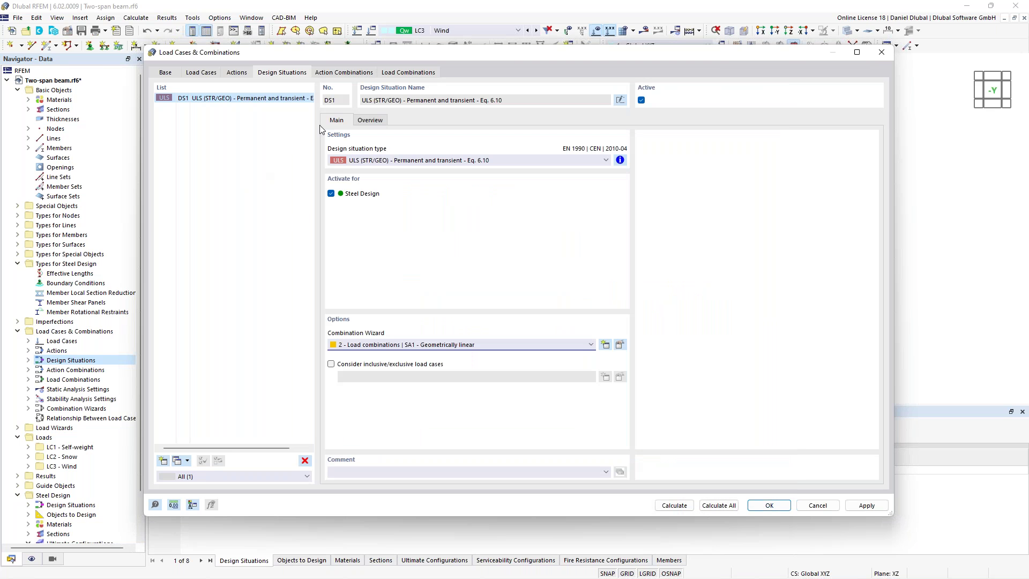
Step: Check the critical load setting of load combination CO2, and calculate all load cases and combinations
left_click(391, 74)
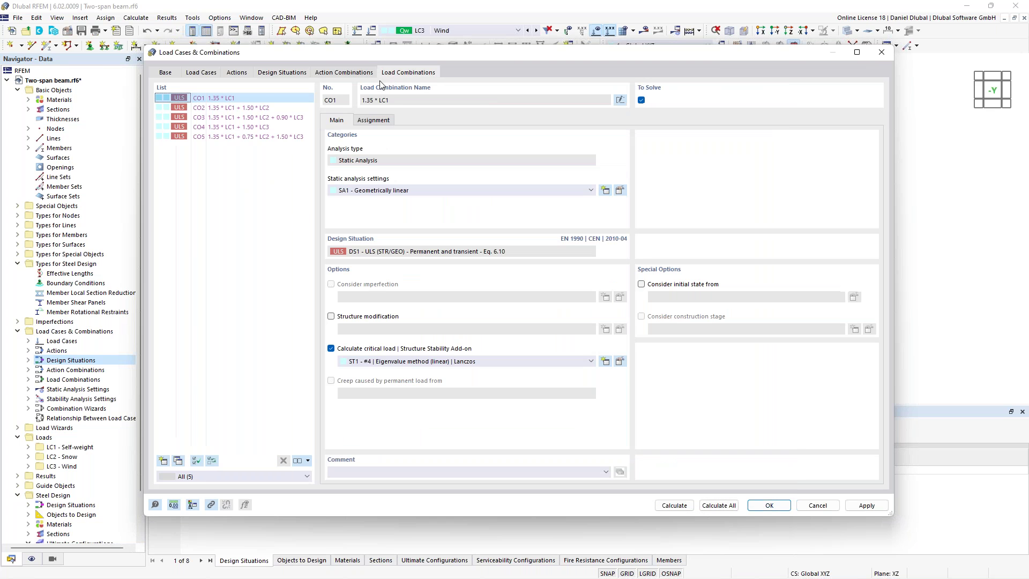
left_click(227, 107)
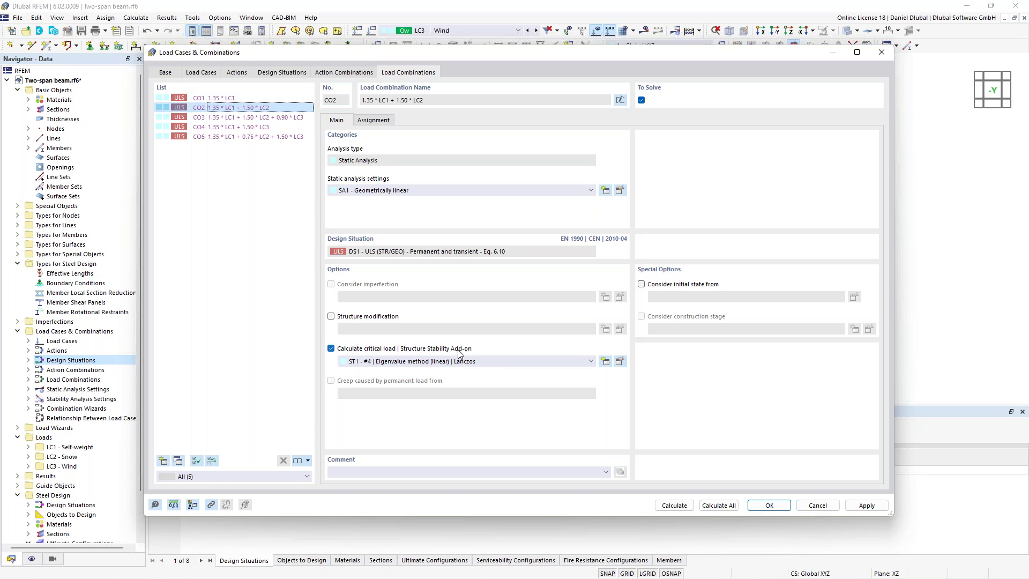
left_click(721, 506)
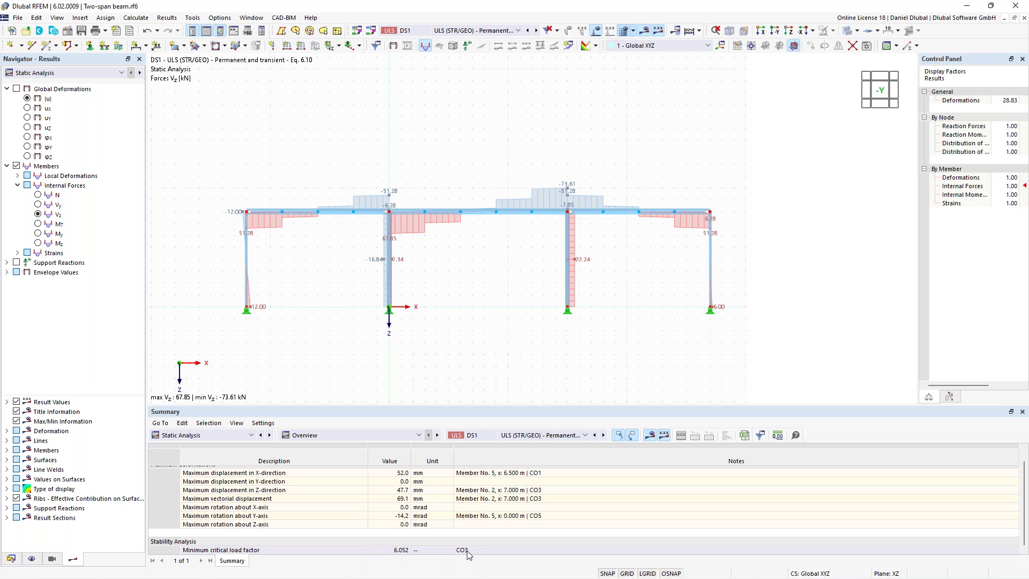
Step: Examine the minimum critical load factor and its governing load combination in the stability analysis summary
left_click(396, 551)
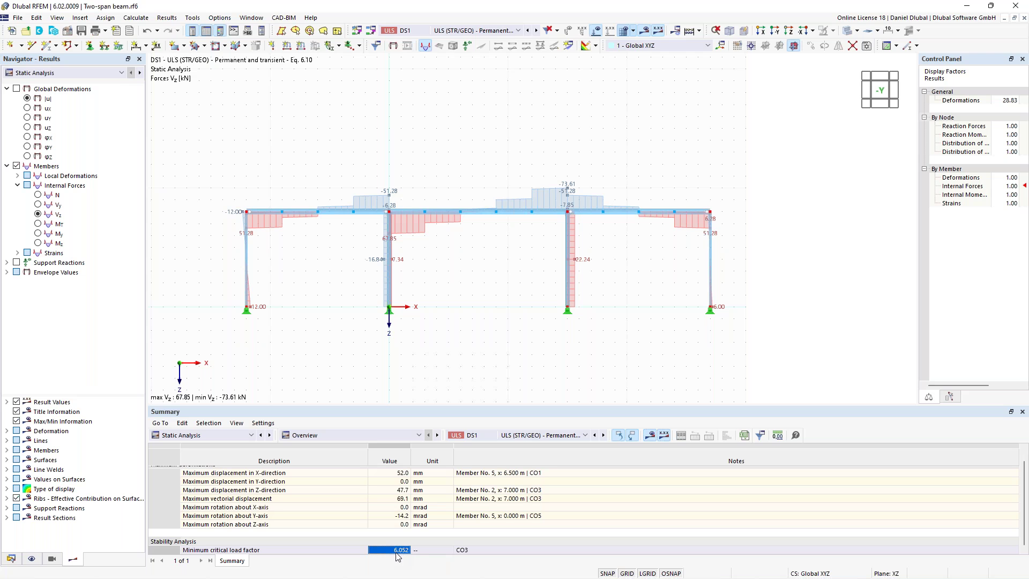
left_click(520, 552)
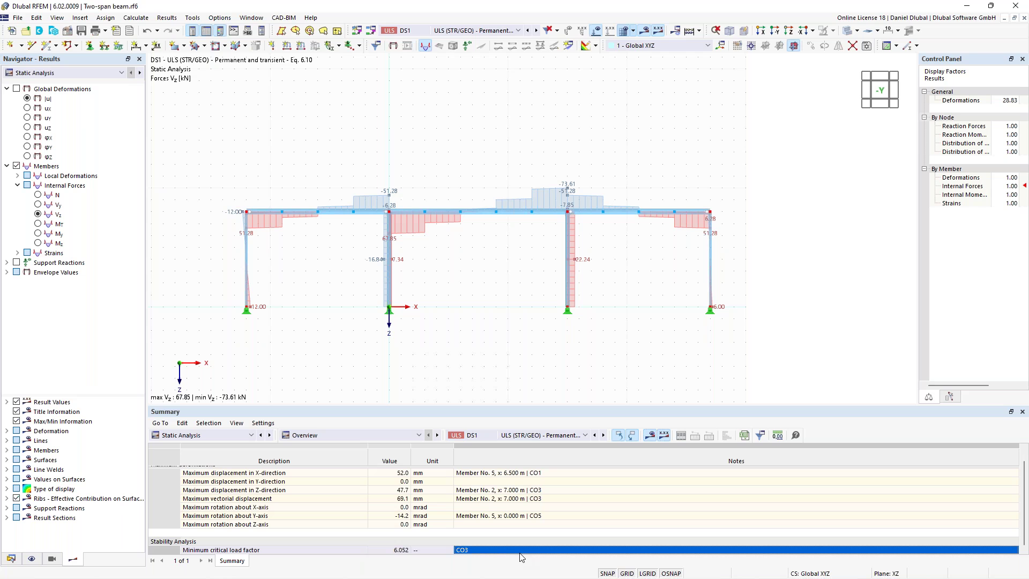
left_click(389, 551)
left_click(480, 552)
Step: Display the stability analysis results of load combination CO3
left_click(481, 31)
left_click(462, 91)
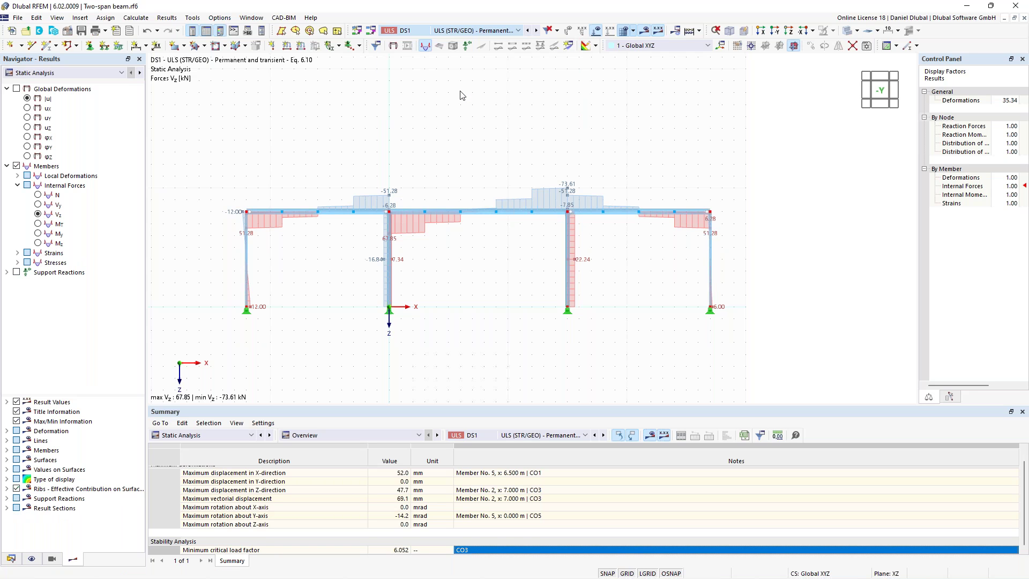
middle_click_drag(341, 113, 359, 129)
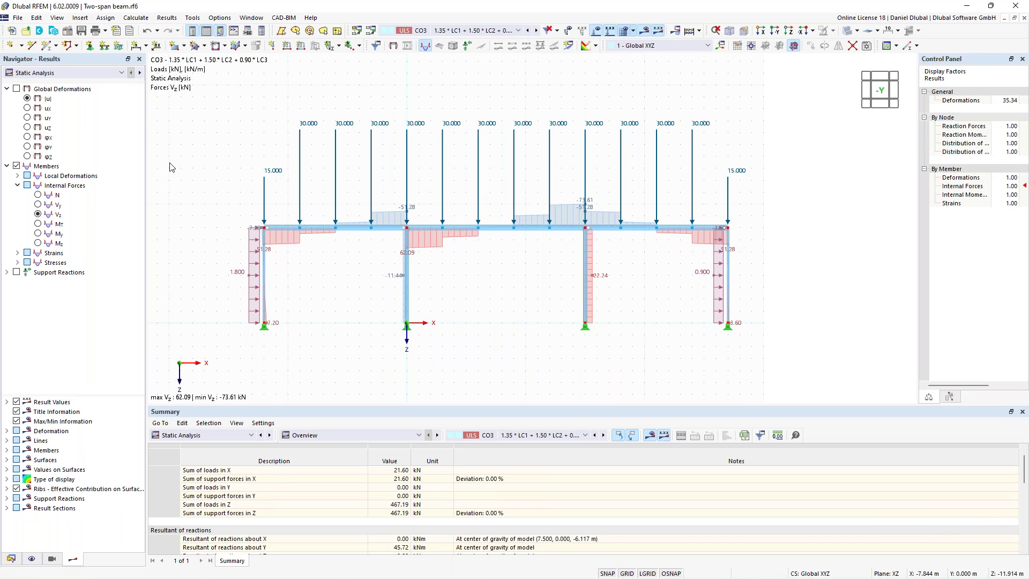
left_click(96, 75)
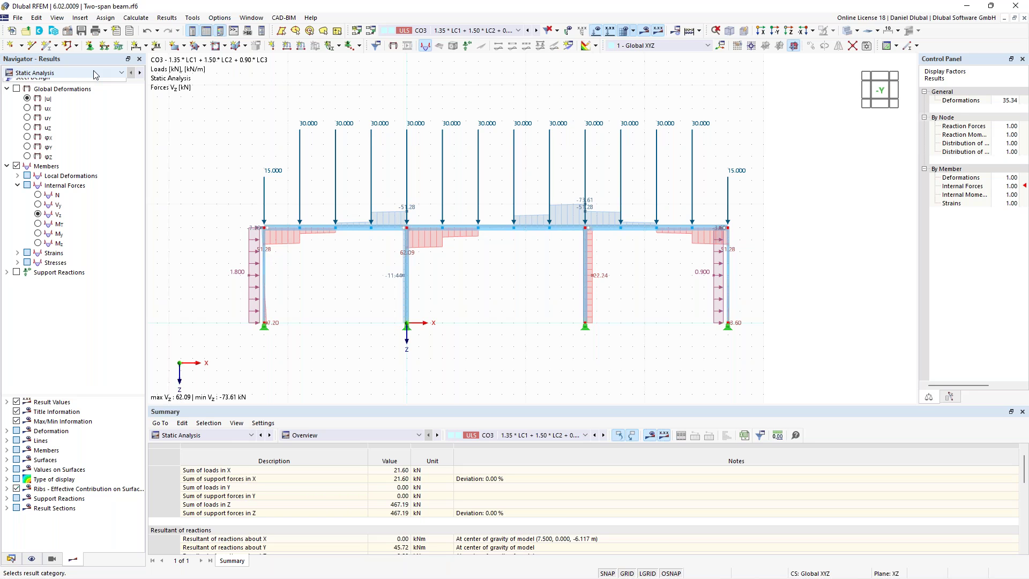
left_click(94, 91)
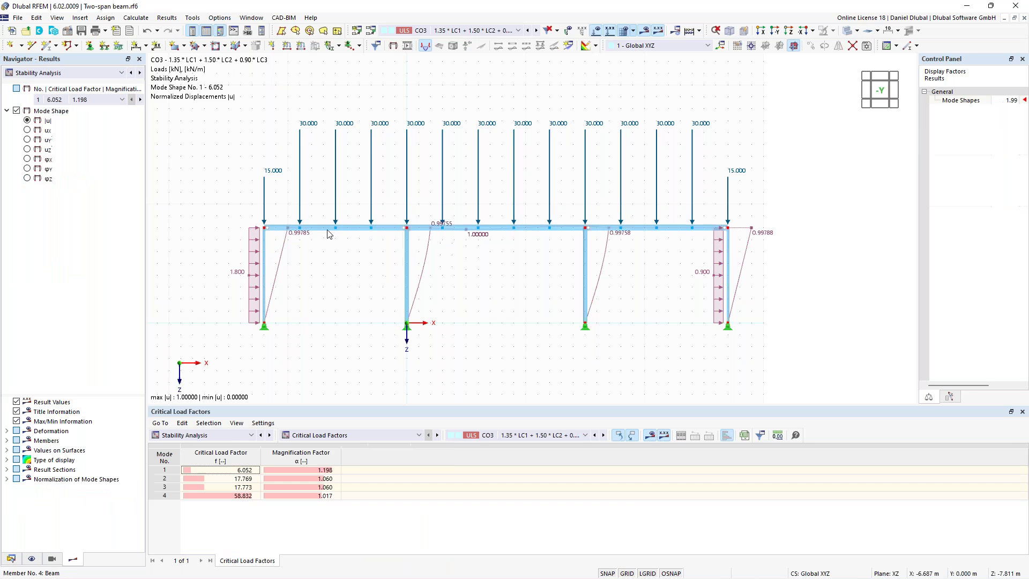
Step: Set the member deformation display of the CO3 mode shape to Section Colored
scroll(256, 234, "up", 1)
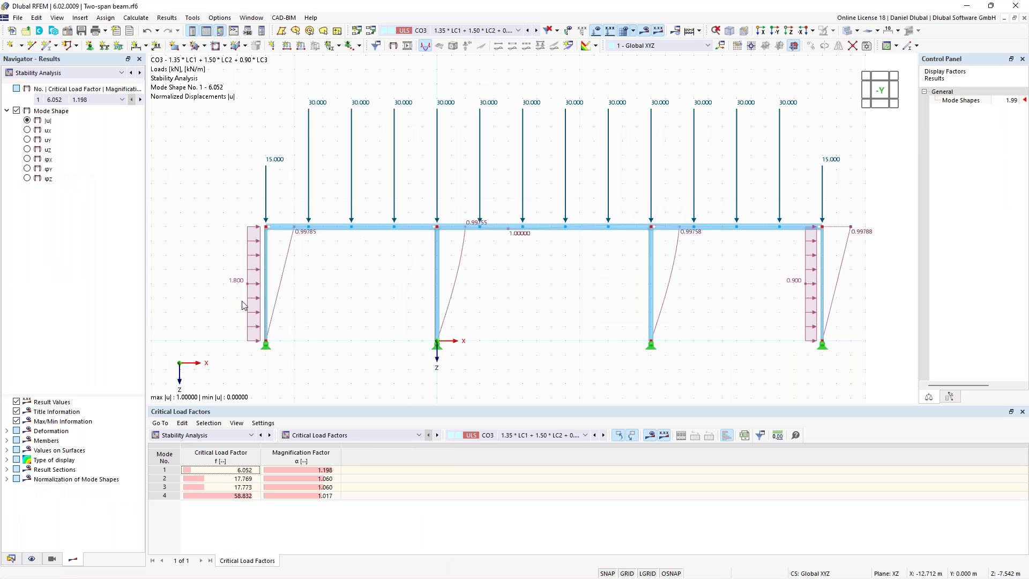
middle_click_drag(385, 279, 395, 275)
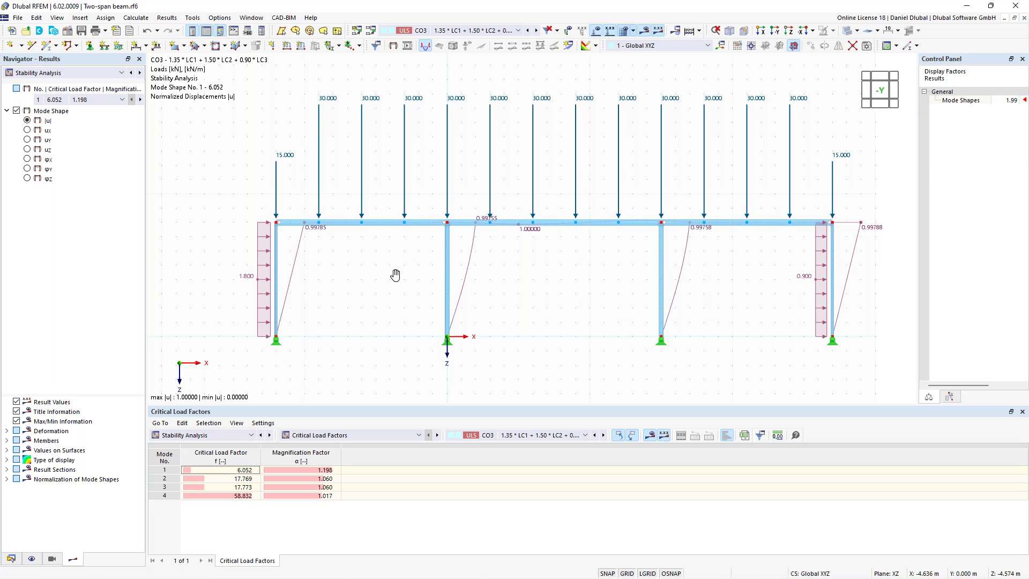
middle_click_drag(395, 275, 436, 289)
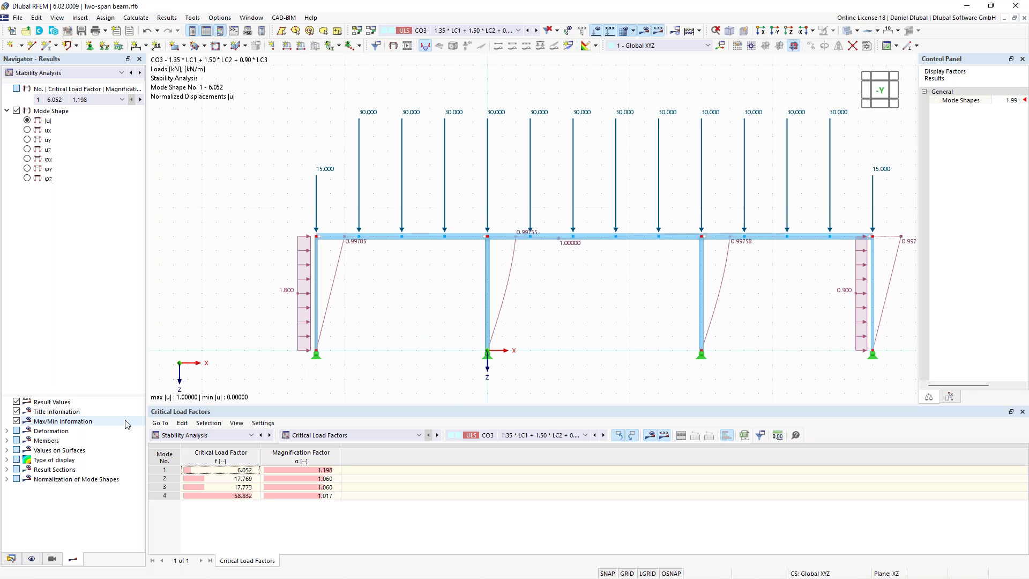
left_click(7, 431)
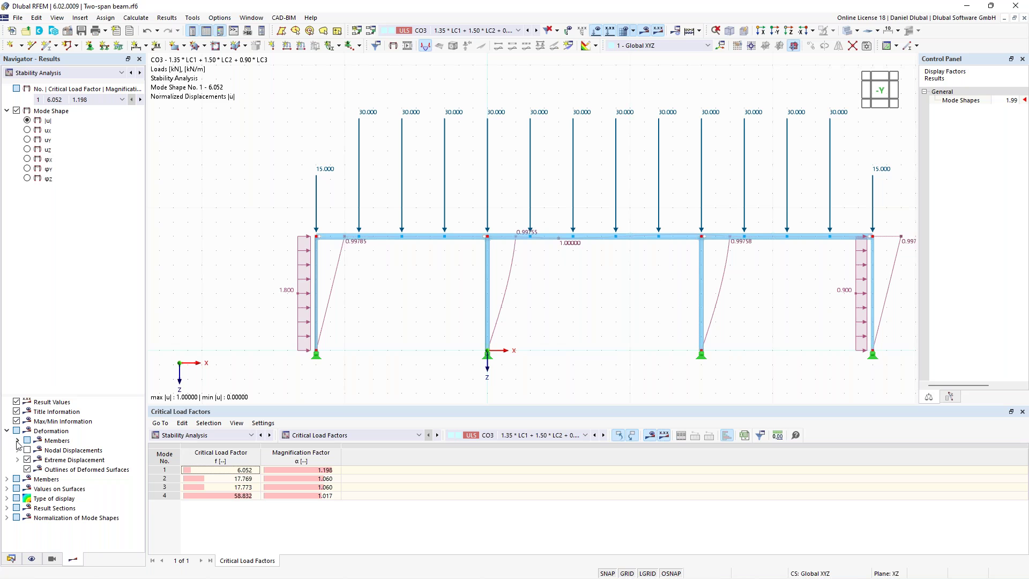
left_click(18, 441)
left_click(38, 469)
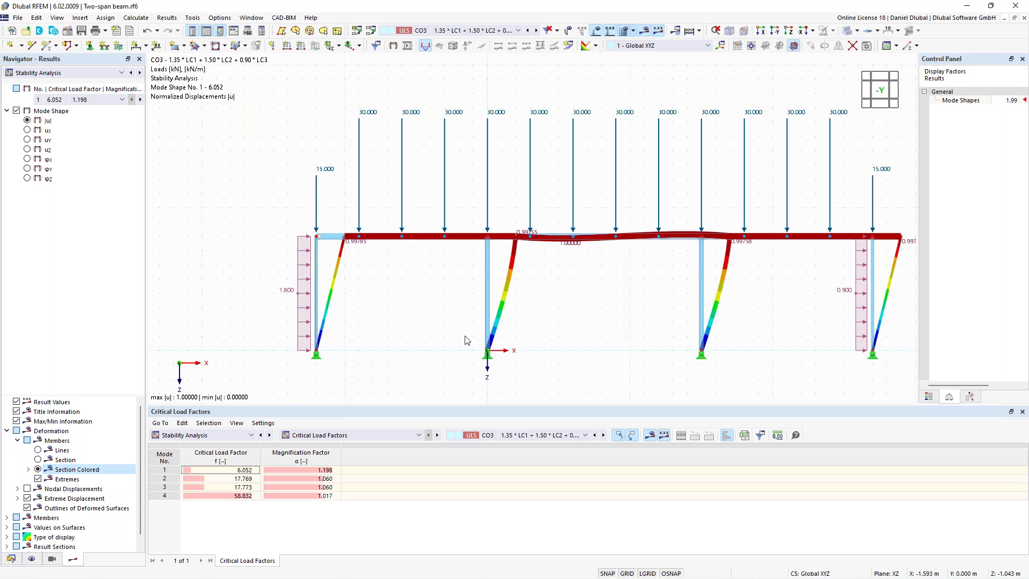
middle_click_drag(410, 307, 403, 315)
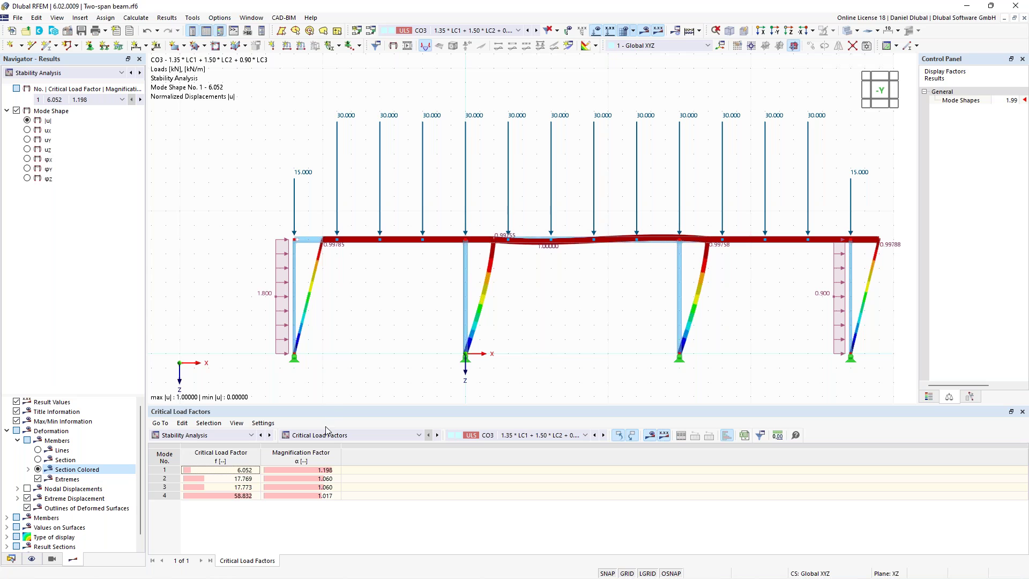
Step: Display the member table of effective lengths and critical loads from the CO3 stability analysis
left_click(238, 471)
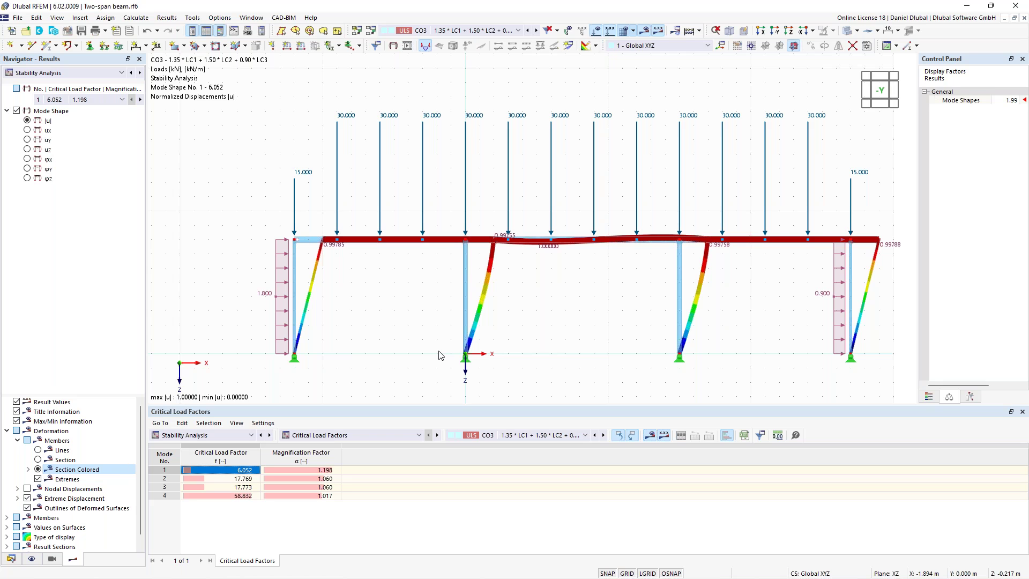
left_click(391, 436)
left_click(385, 462)
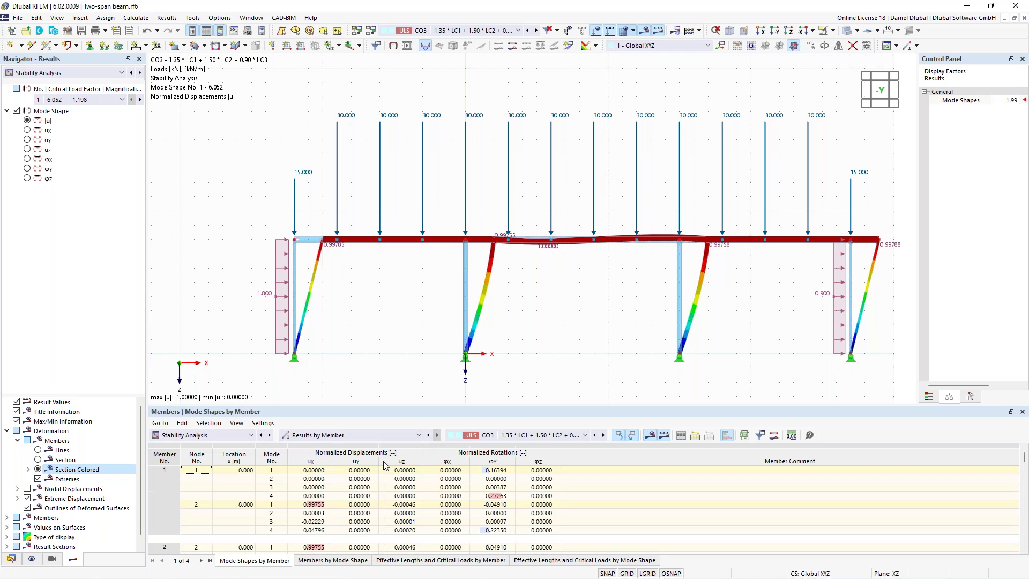
left_click(392, 562)
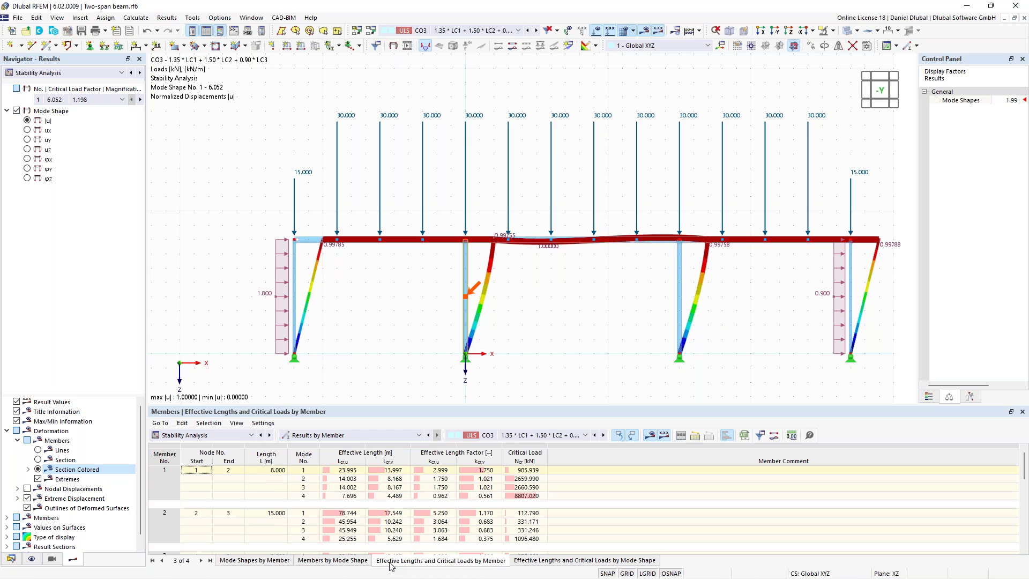
Step: Compare the first-mode major-axis effective length factors of the two inner columns, members 1 and 3
left_click(436, 474)
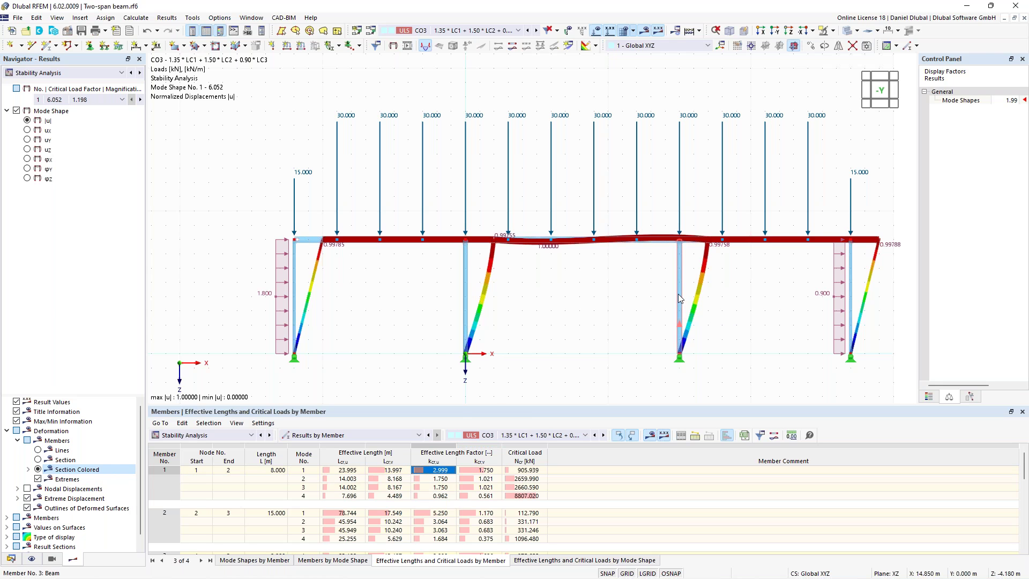
scroll(424, 509, "down", 2)
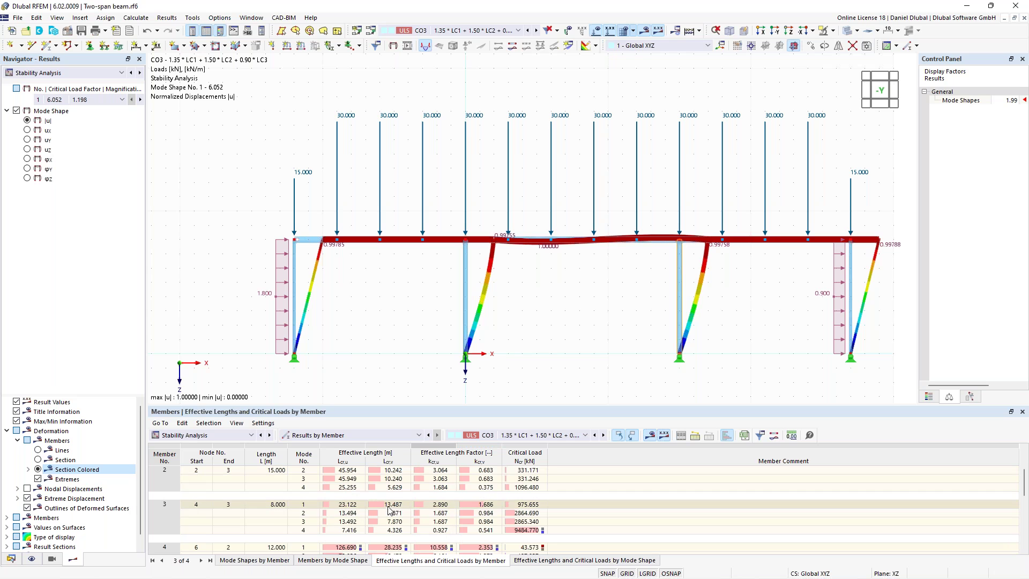
left_click(446, 505)
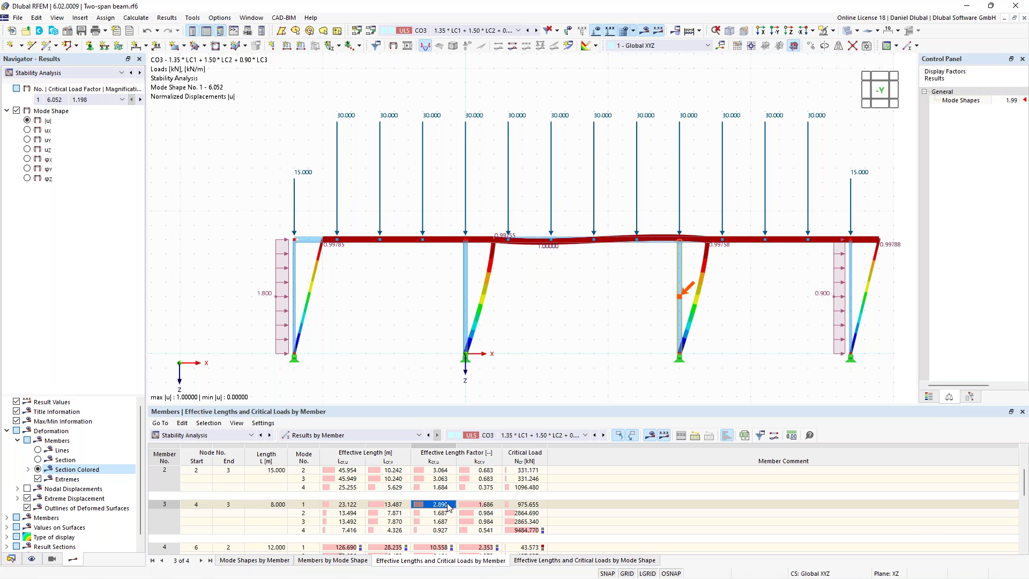
scroll(465, 509, "up", 2)
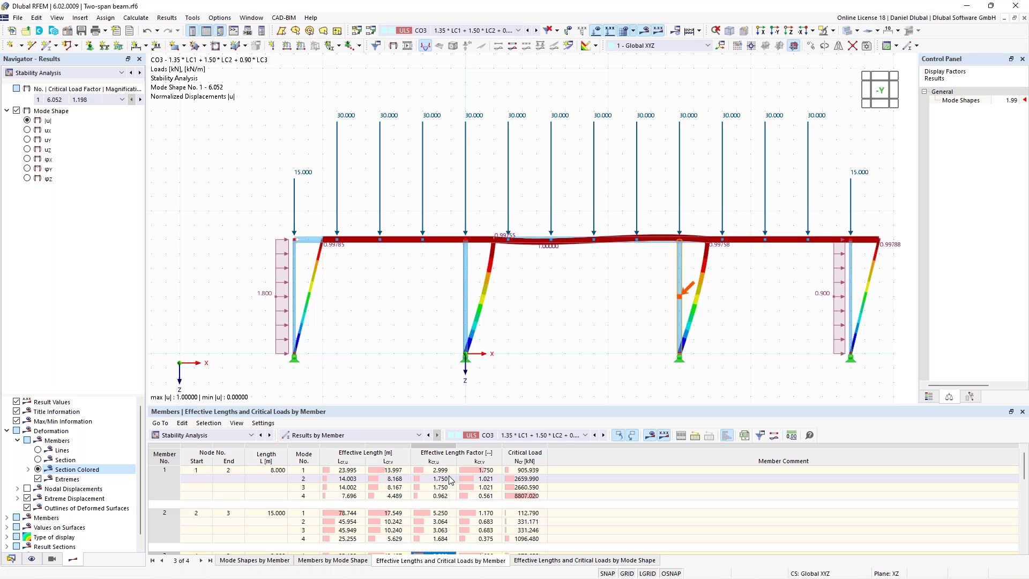
left_click(437, 470)
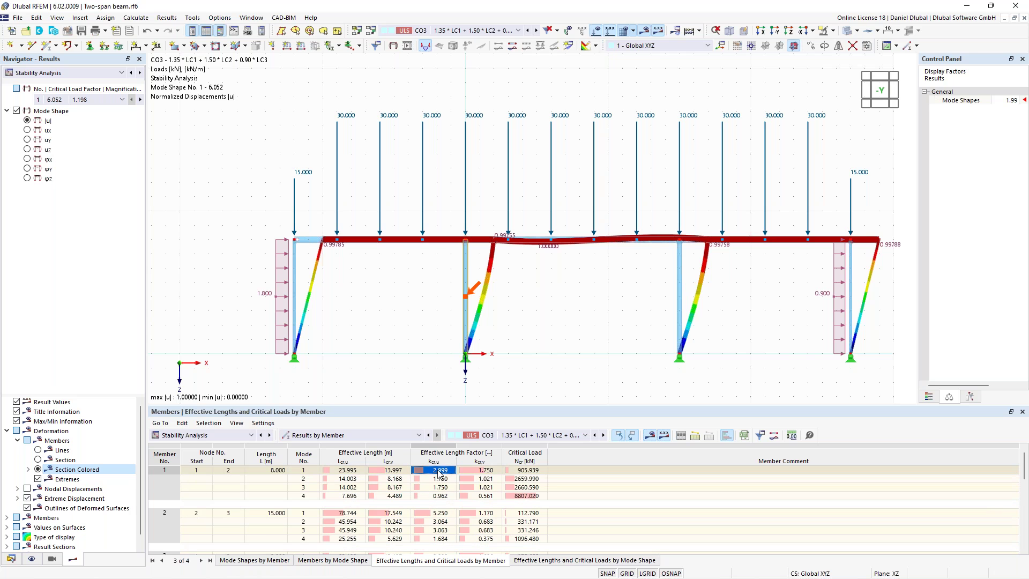
scroll(439, 473, "down", 2)
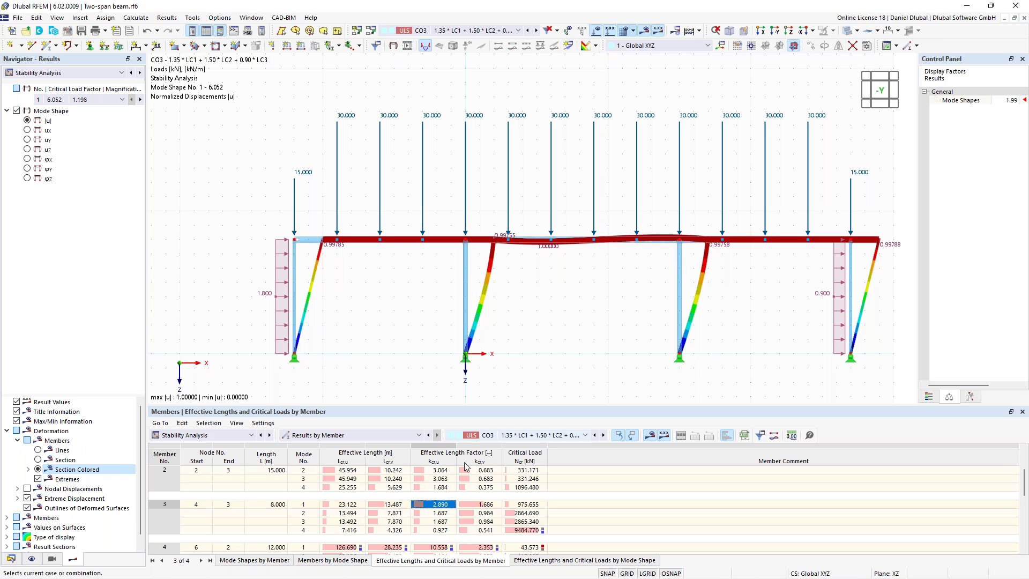
scroll(429, 522, "up", 2)
middle_click_drag(541, 357, 535, 368)
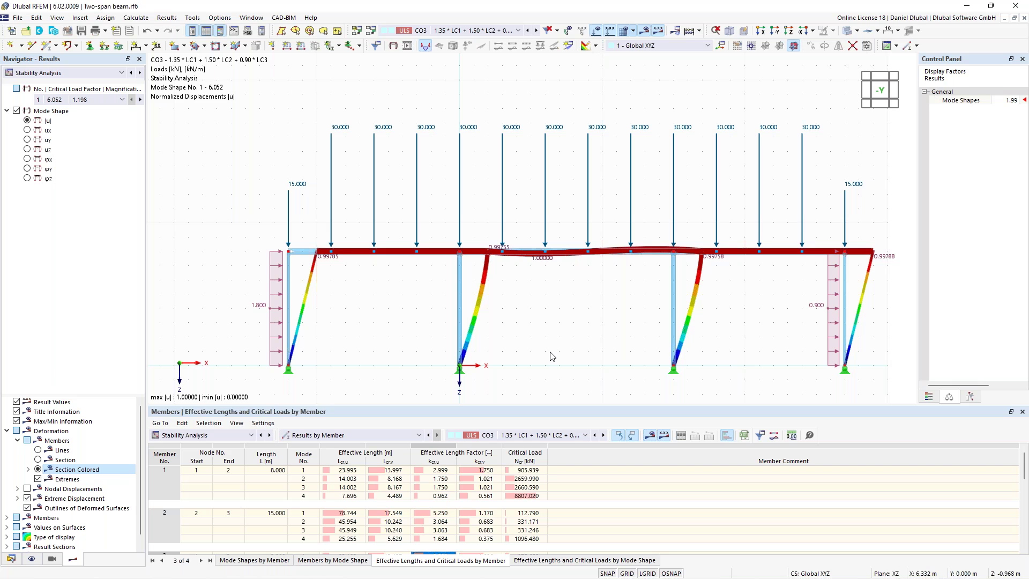
Step: Open the steel design type assignments of inner column member 1 for editing
left_click(11, 558)
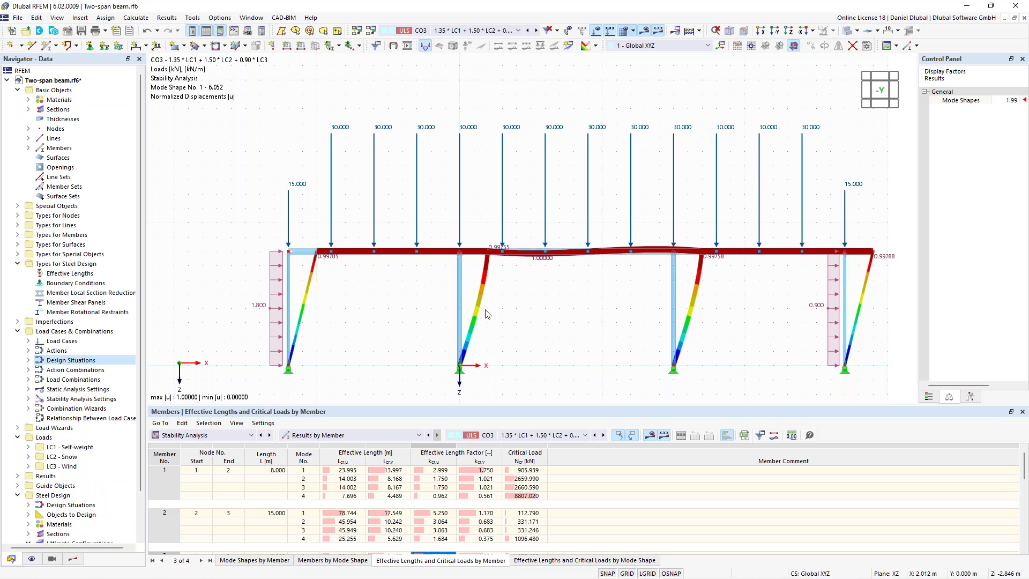
double_click(459, 288)
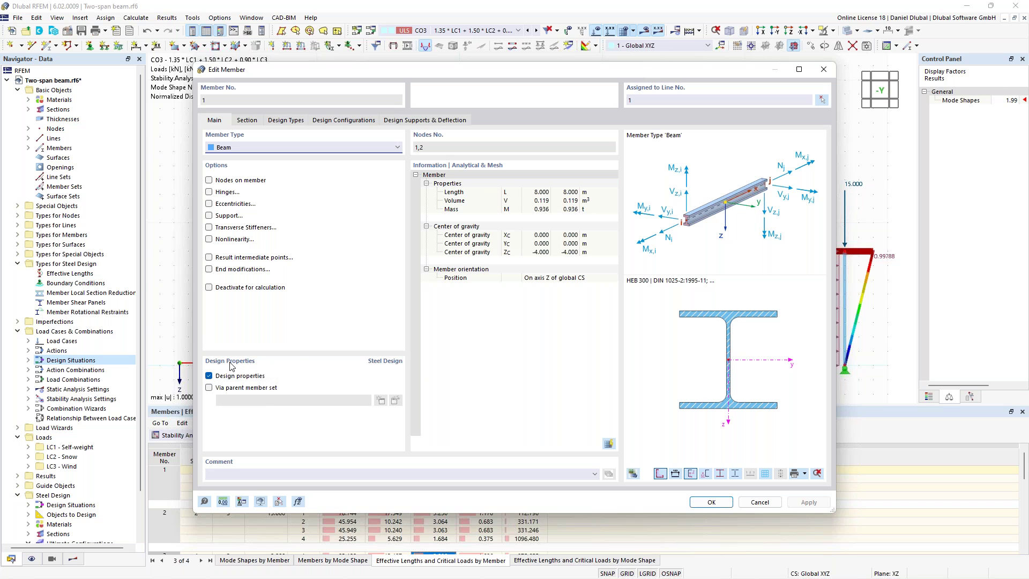
left_click(296, 123)
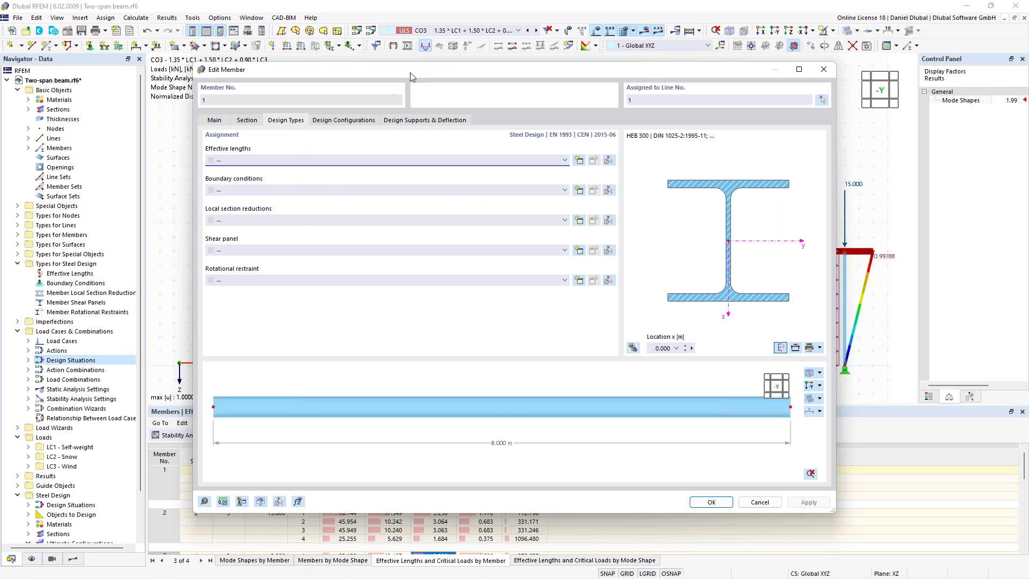
left_click_drag(412, 74, 448, 403)
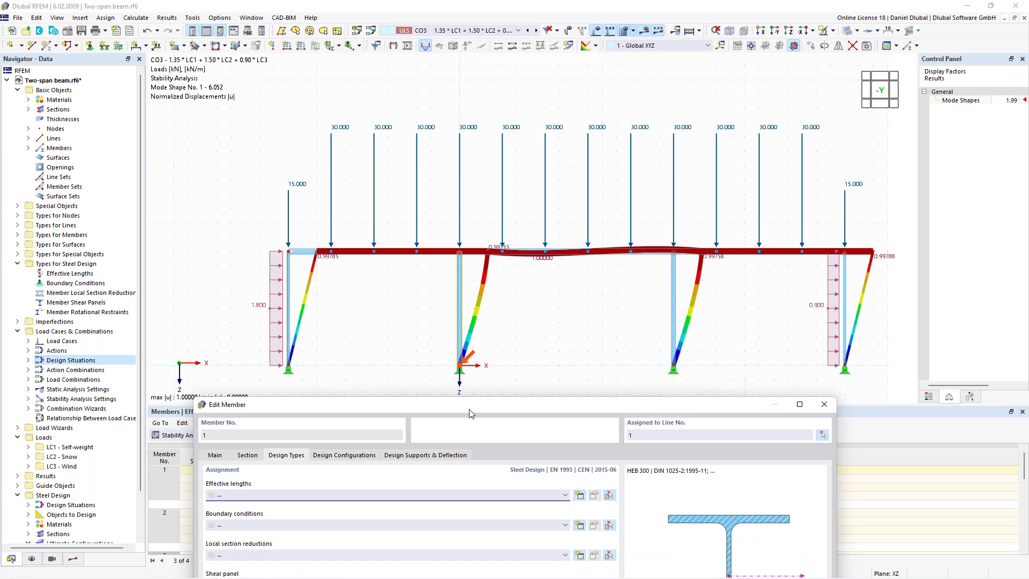
left_click_drag(479, 407, 473, 79)
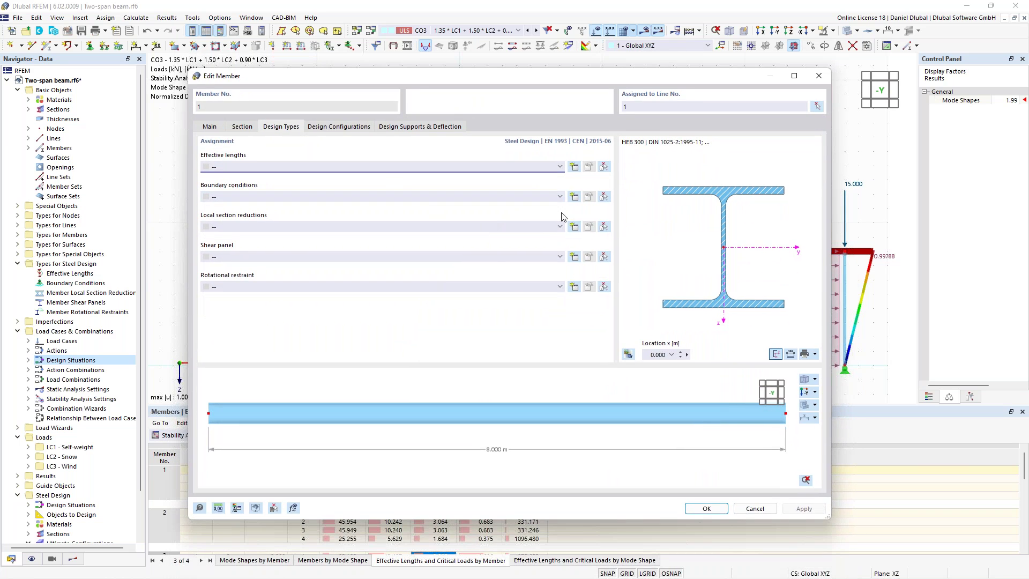
Step: Create and assign new effective lengths for member 1 with a major-axis factor k y/u of 3, accepting deletion of the Steel Design results
left_click(574, 168)
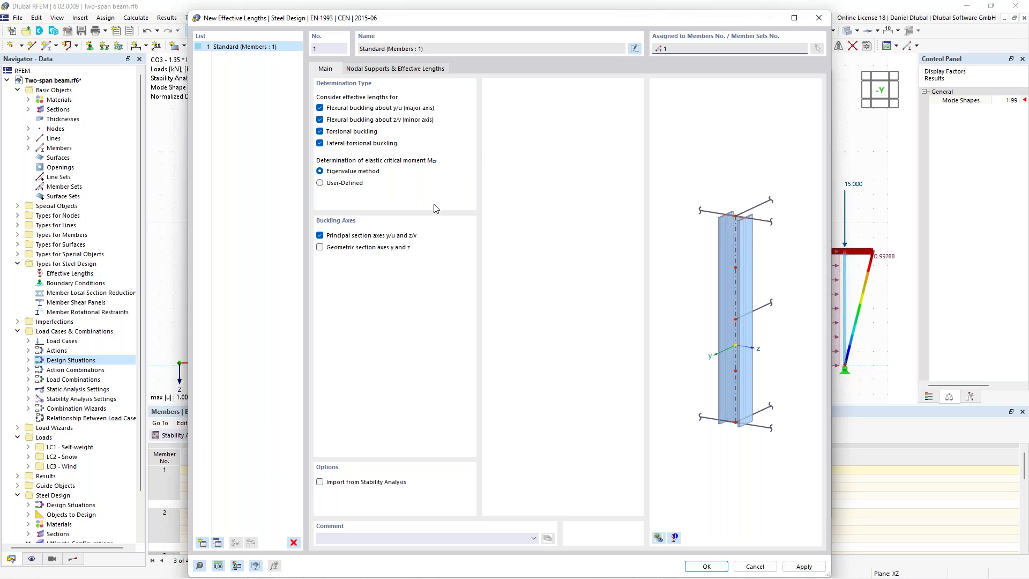
left_click(399, 72)
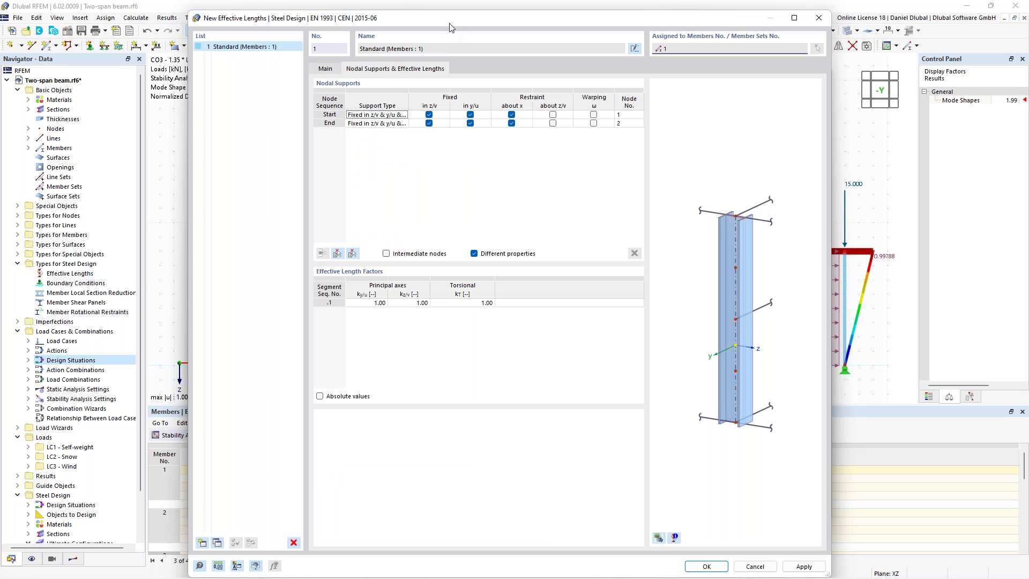
left_click(338, 254)
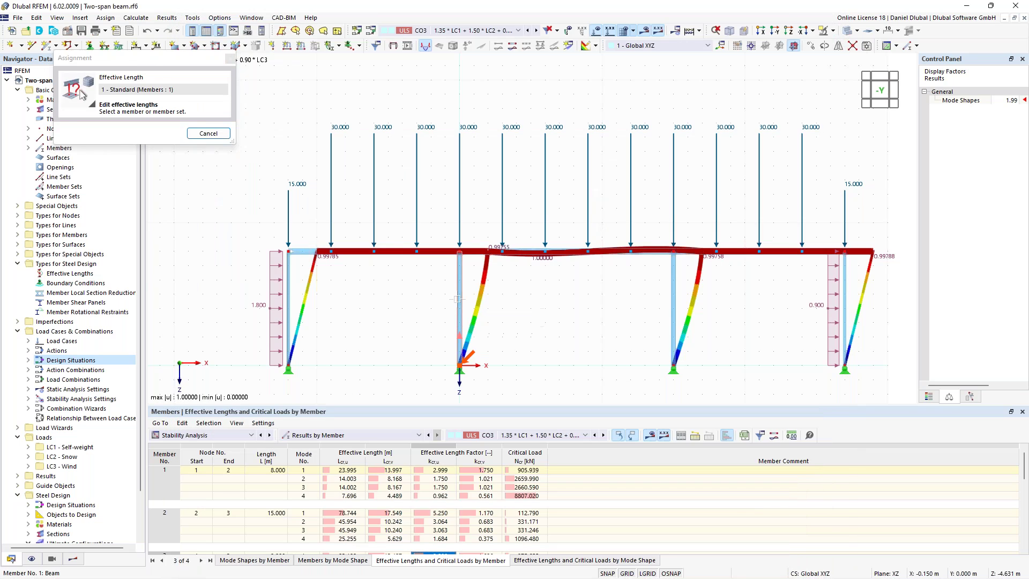
left_click(460, 316)
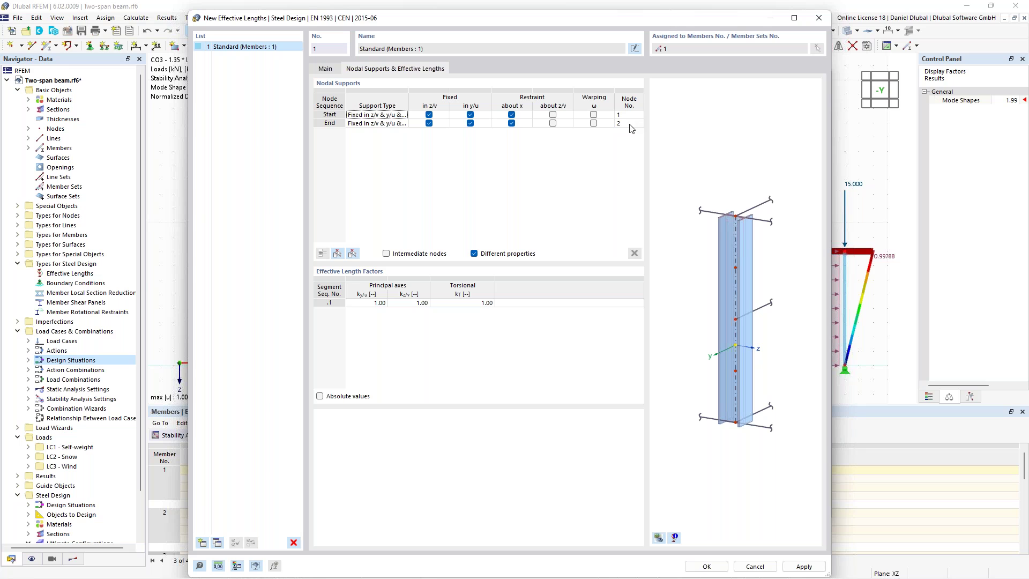
left_click(374, 304)
type("3")
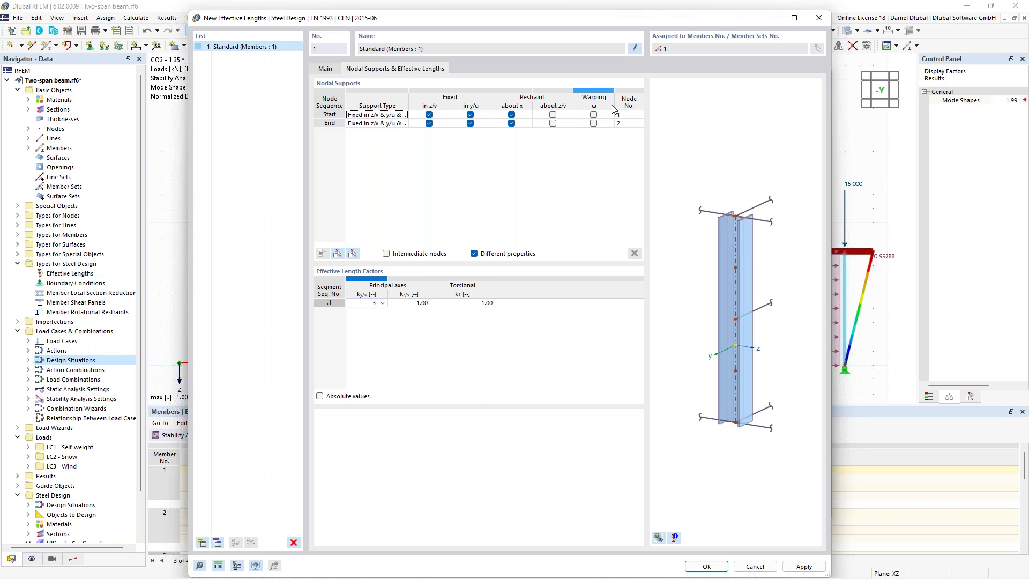
left_click(715, 566)
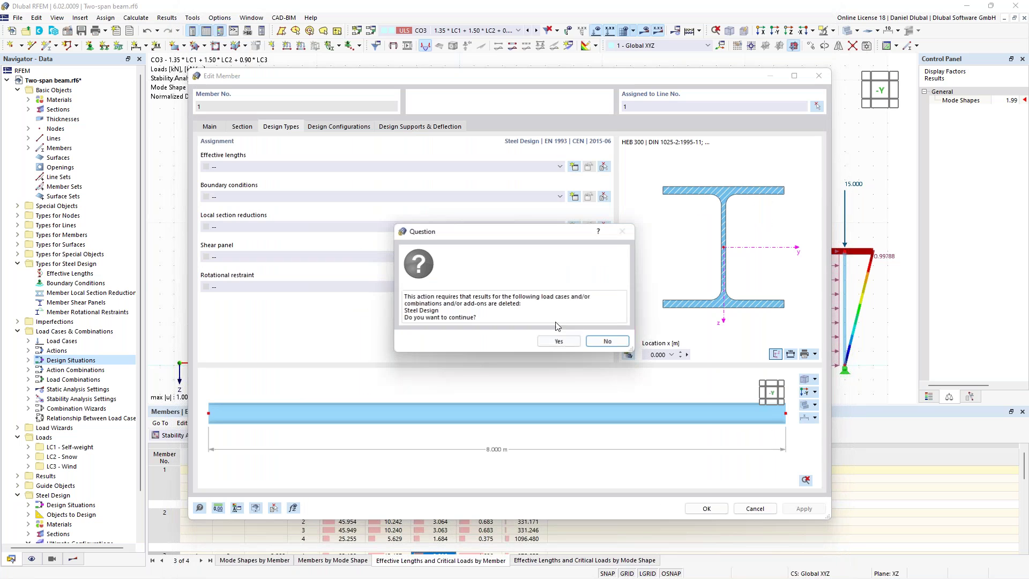
left_click(558, 341)
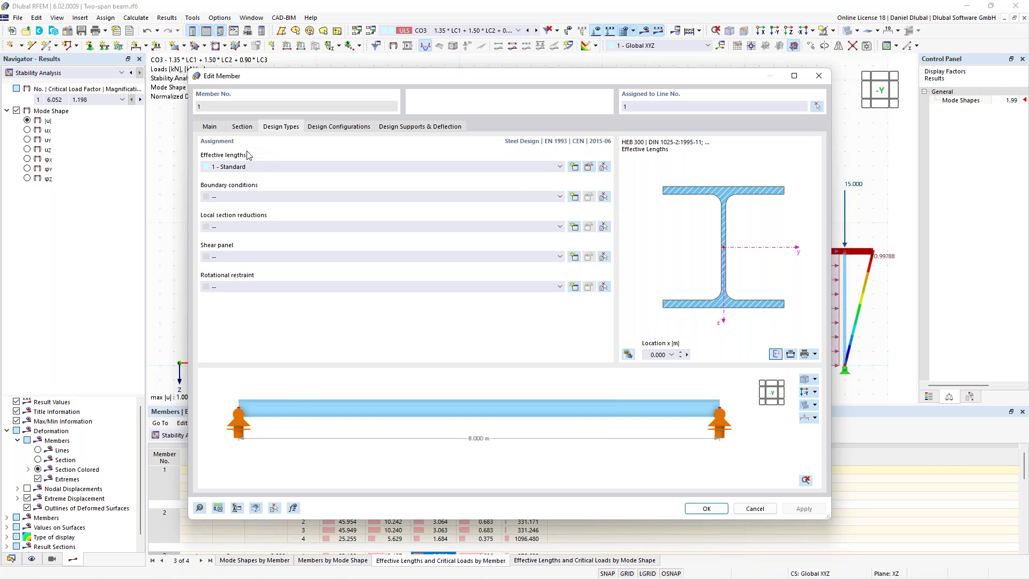
left_click(705, 509)
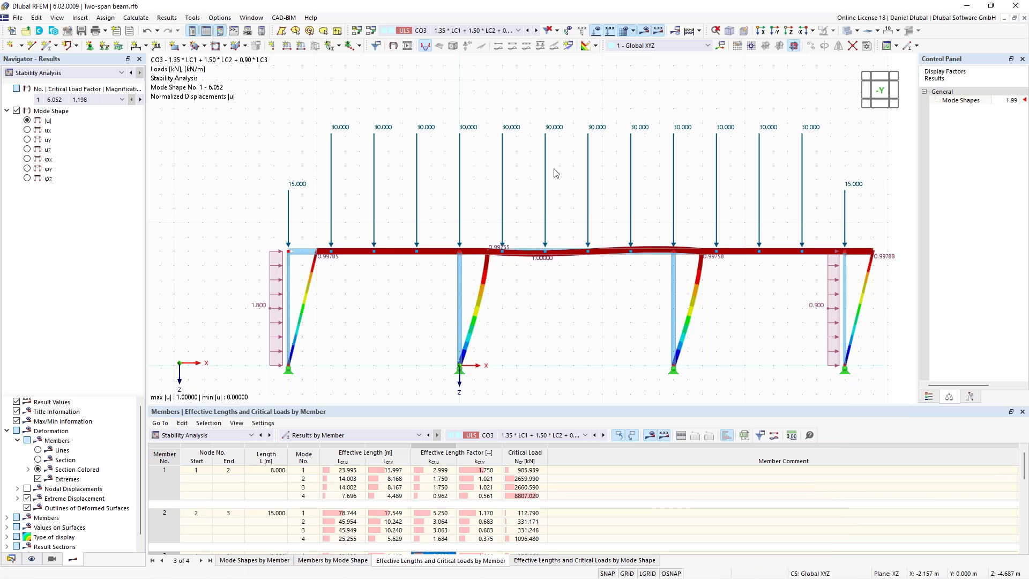
Step: Hide the loads and results, and turn on the display of member effective lengths in the model
left_click(596, 32)
left_click(645, 33)
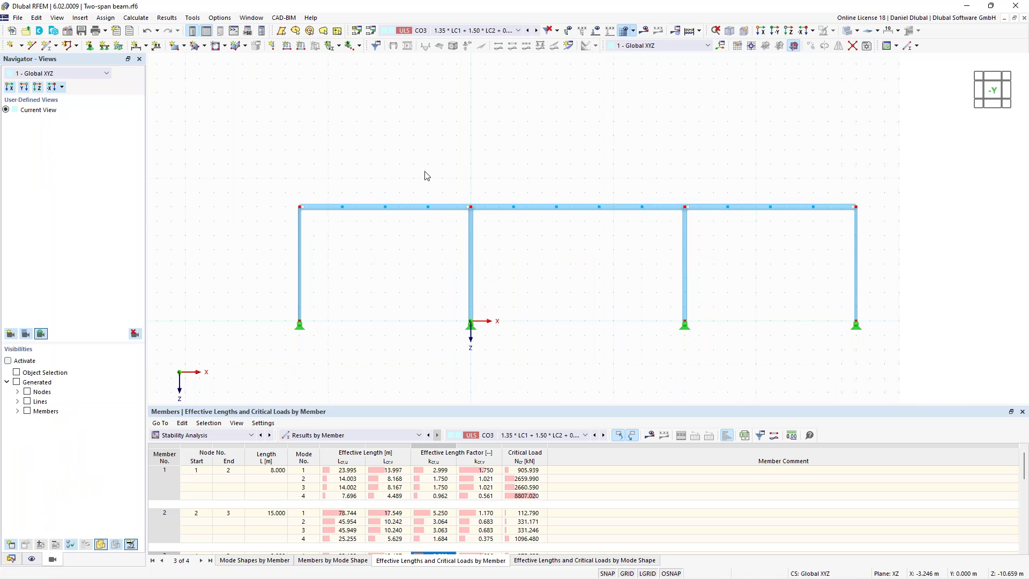
left_click(32, 559)
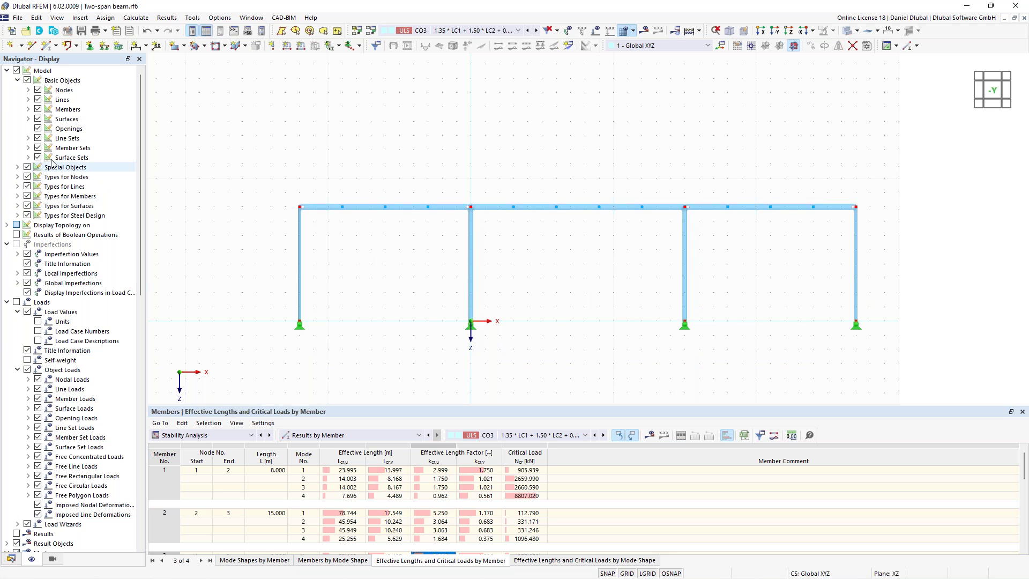
left_click(18, 215)
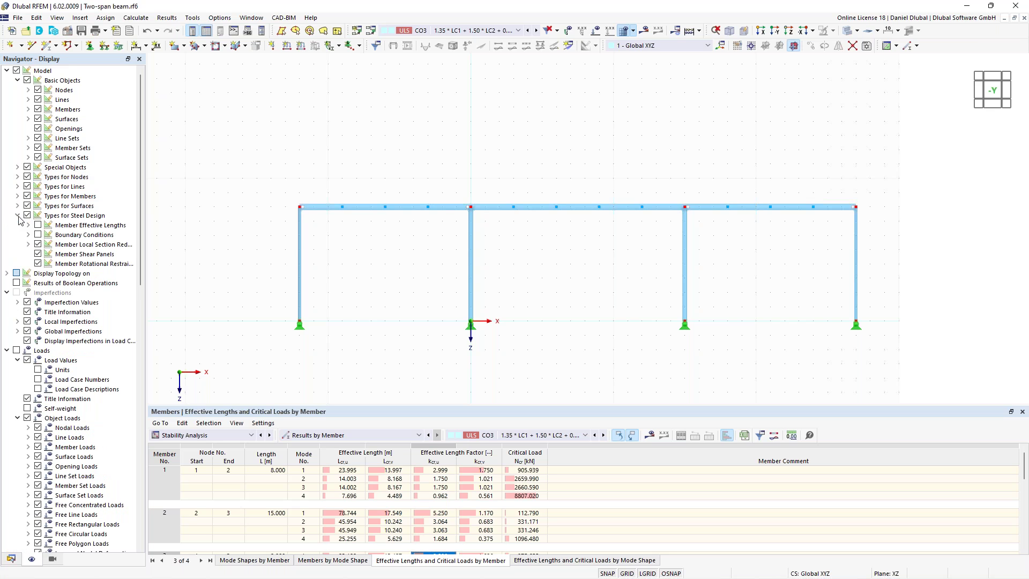
left_click(38, 226)
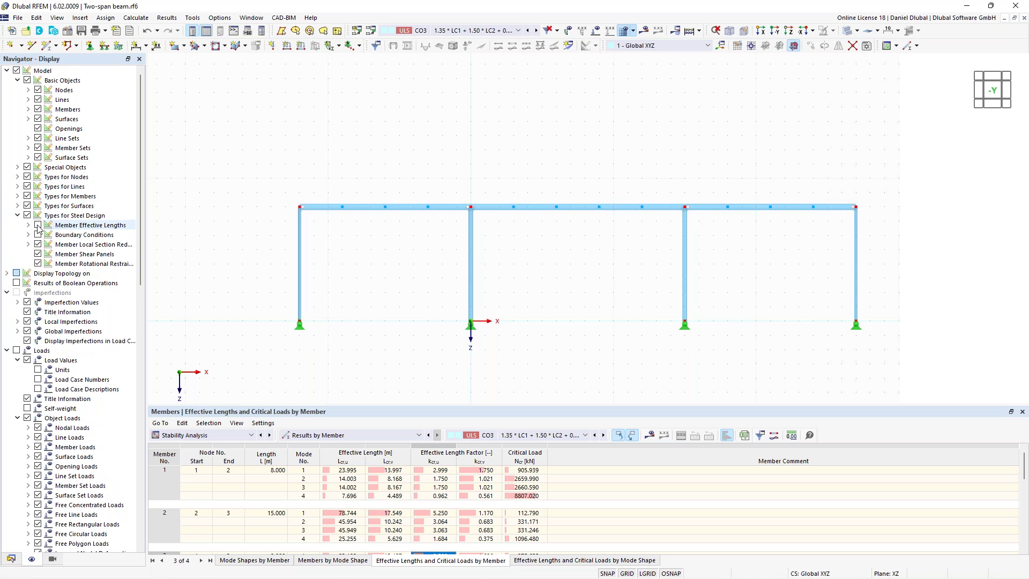
Step: Enlarge the effective length symbols on member 1 and inspect its nodal supports and factors
right_click(476, 211)
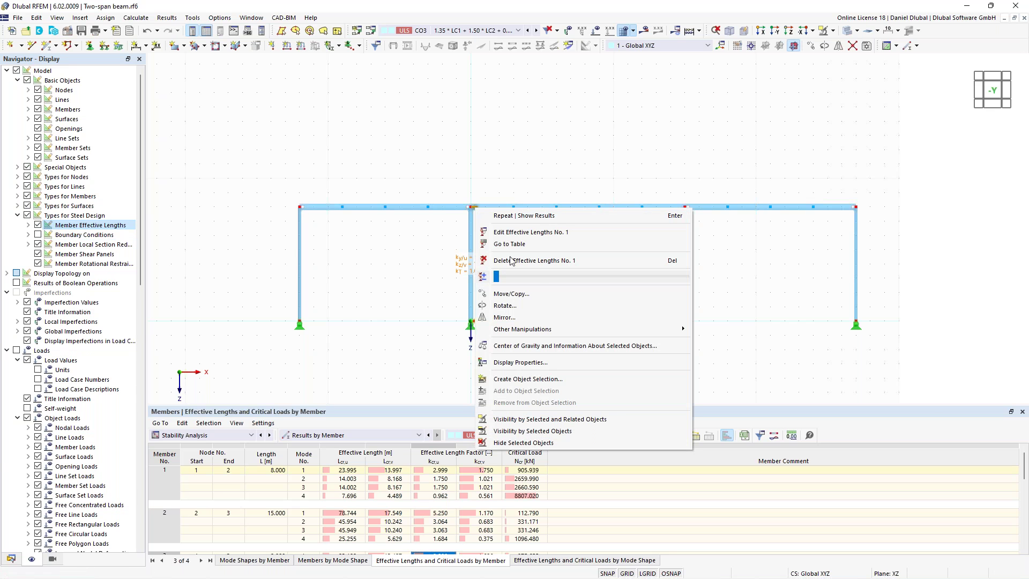
left_click_drag(520, 277, 539, 283)
left_click(420, 287)
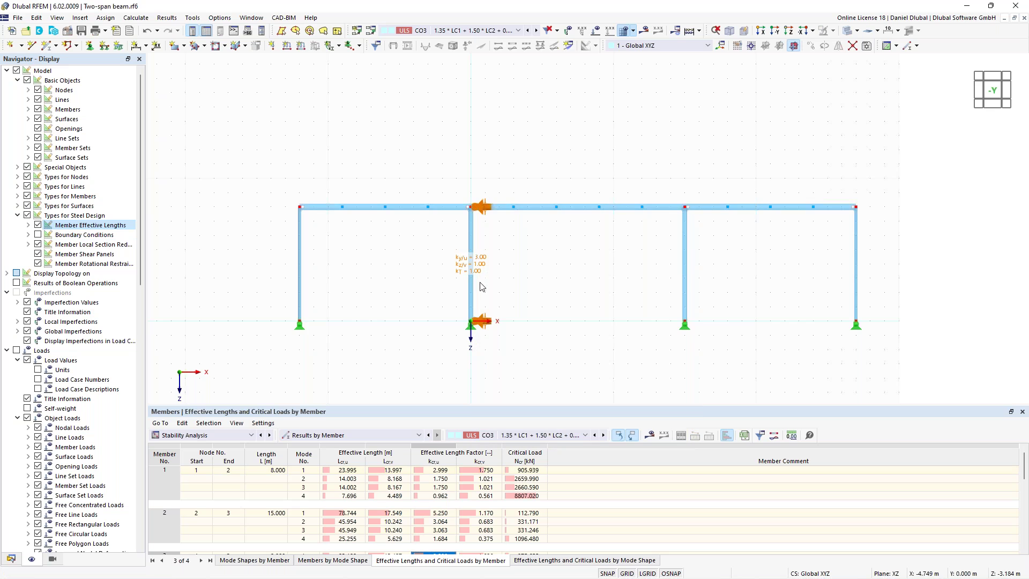
scroll(507, 276, "up", 1)
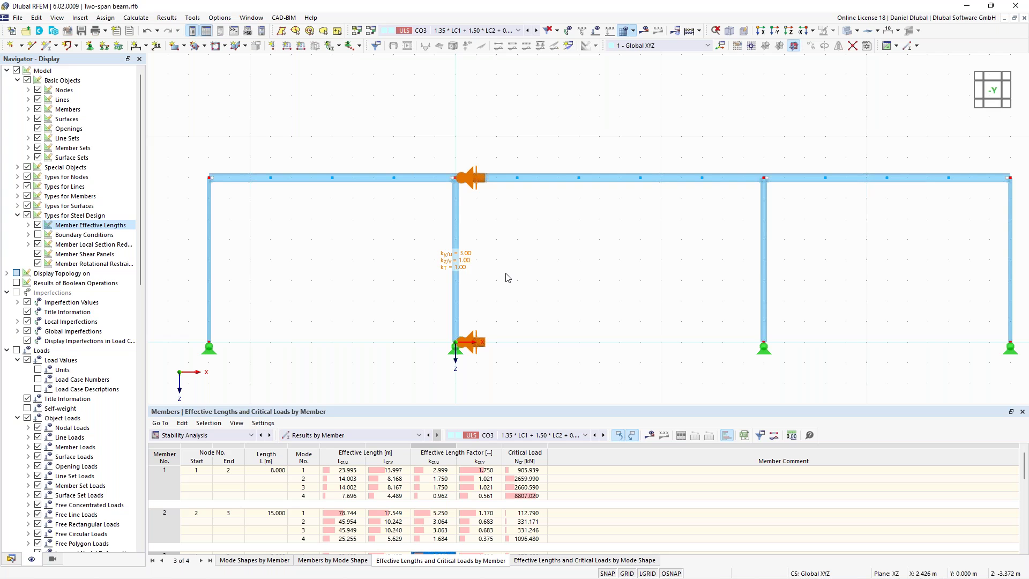
scroll(450, 254, "down", 1)
scroll(449, 255, "up", 1)
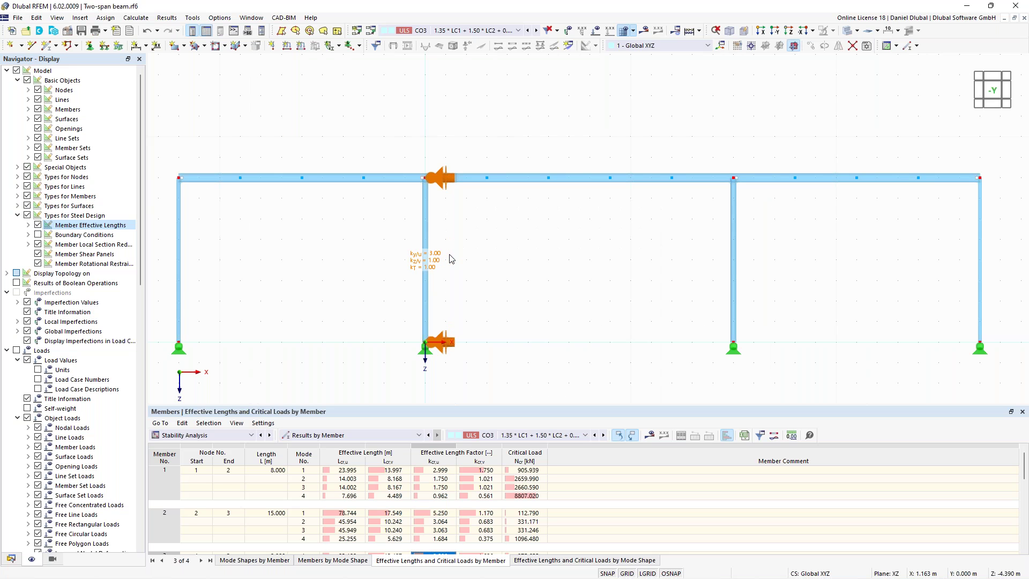
left_click(442, 344)
middle_click_drag(521, 248, 473, 247)
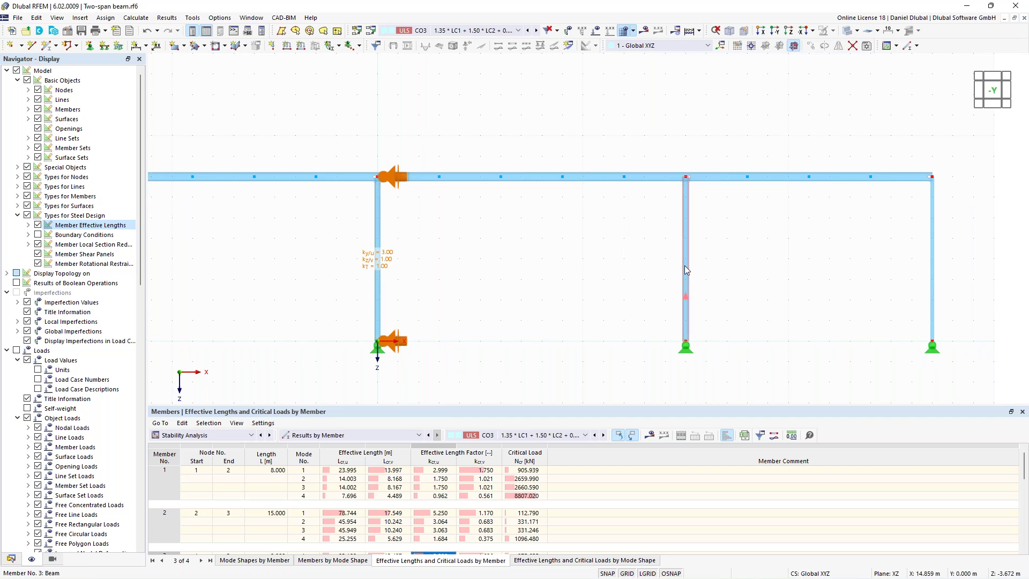
Step: Create new steel design effective lengths for inner column member 3 and enable their import from stability analysis
scroll(574, 273, "down", 2)
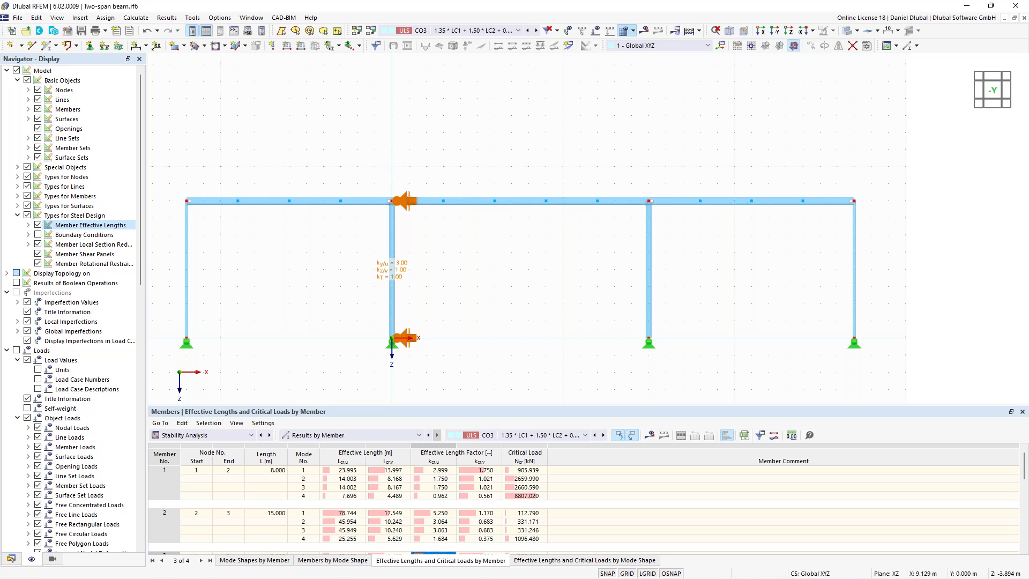
double_click(649, 253)
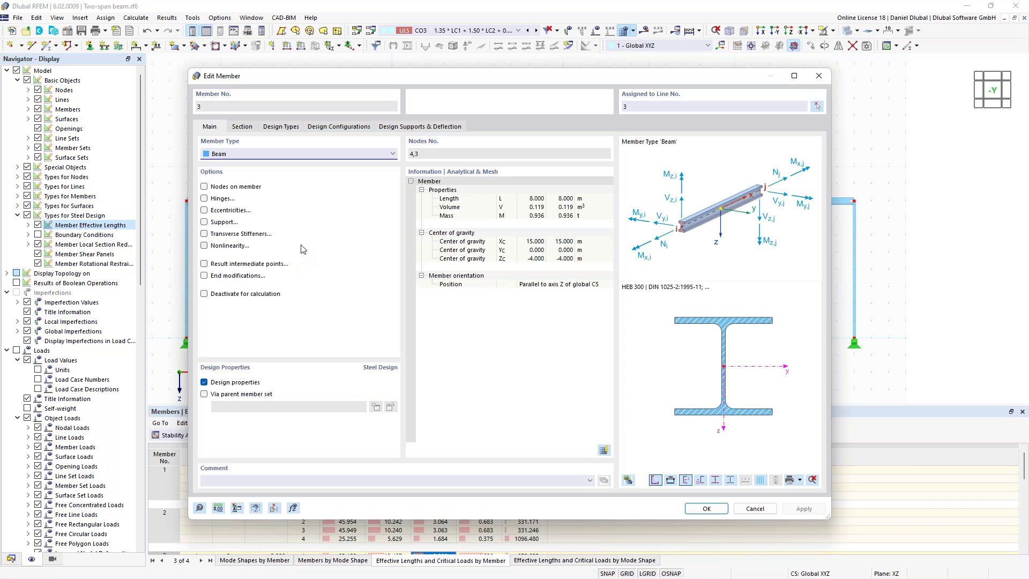
left_click(281, 129)
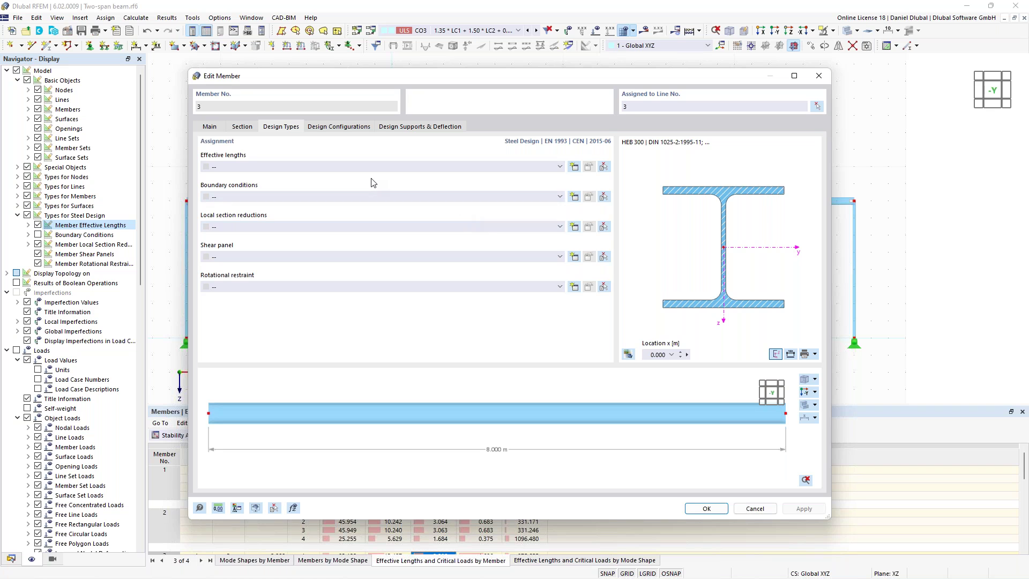
left_click(575, 169)
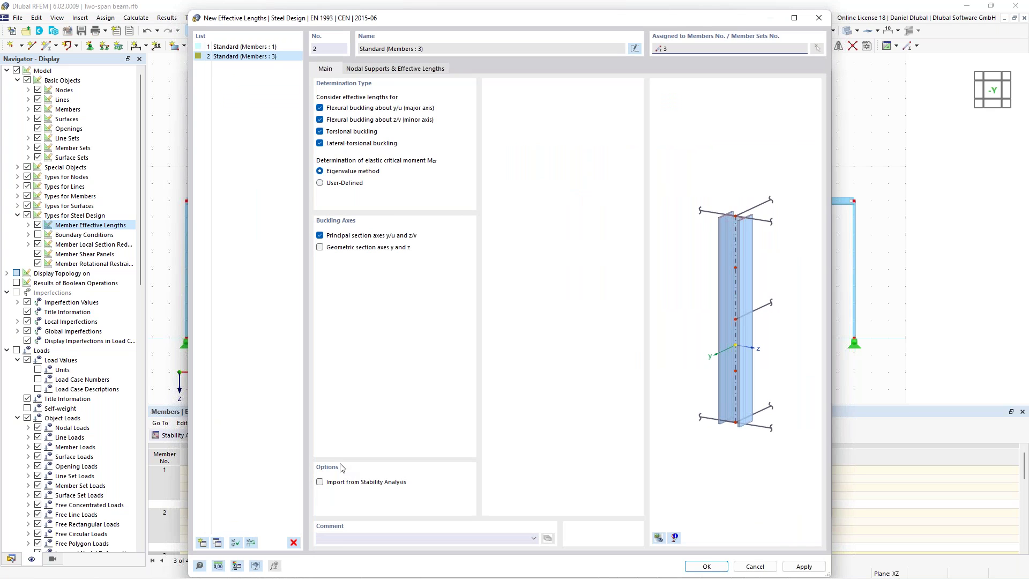
left_click(320, 482)
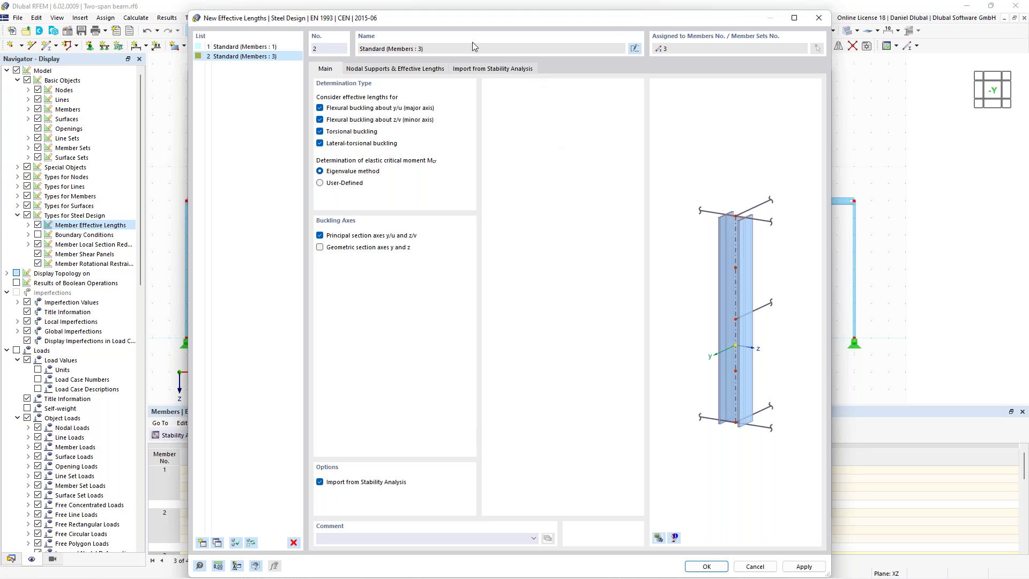
Step: Import member 3's effective length factor about the y/u axis from load combination CO3, mode 1, using member 3
left_click(499, 70)
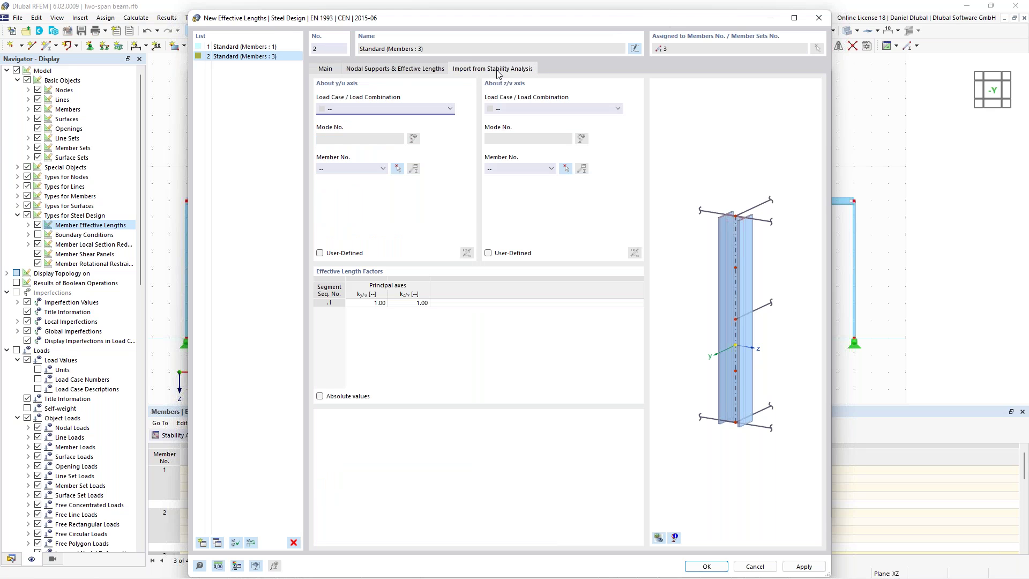
left_click(437, 108)
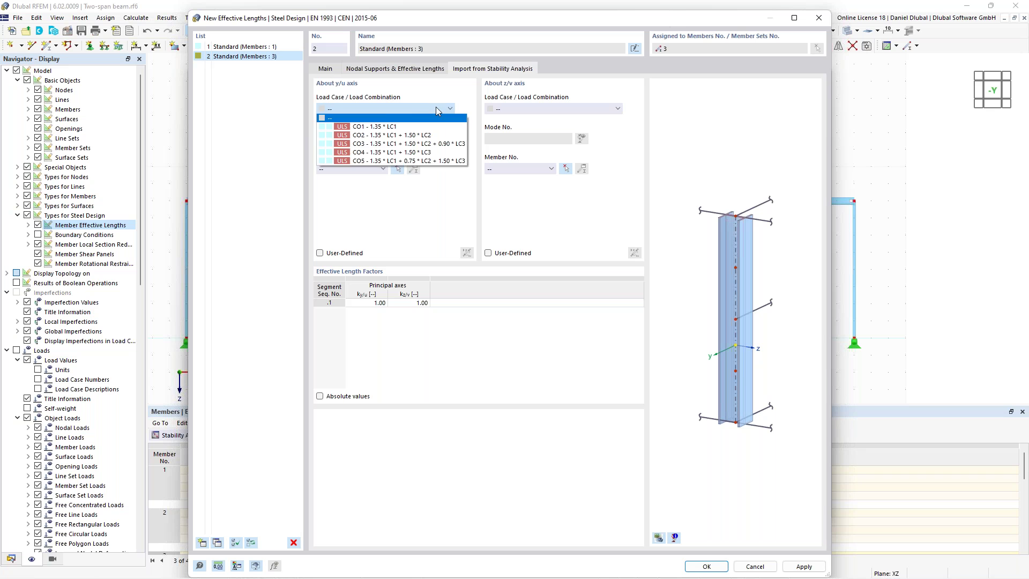
left_click(379, 144)
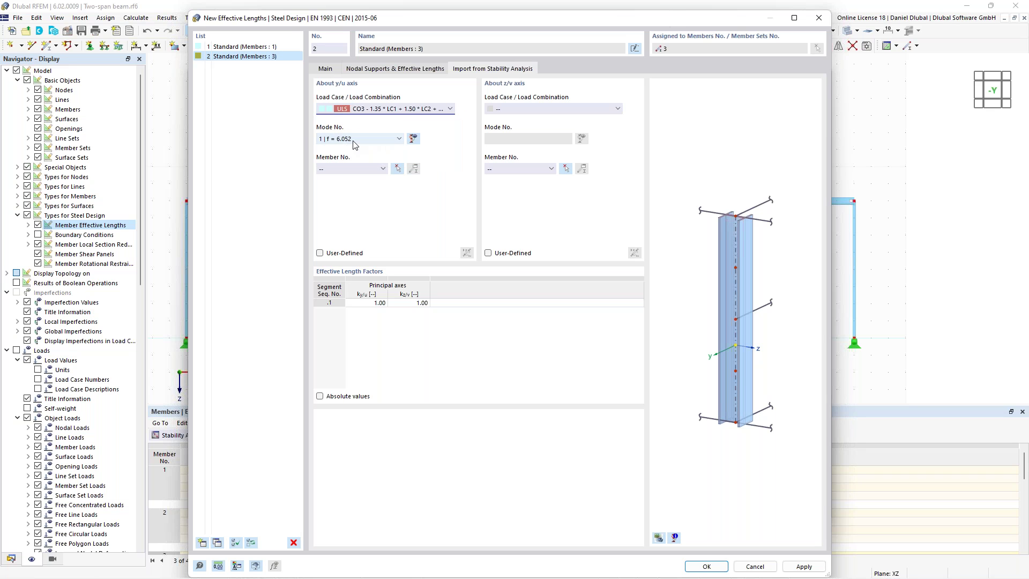
left_click(348, 144)
left_click(347, 148)
left_click(397, 169)
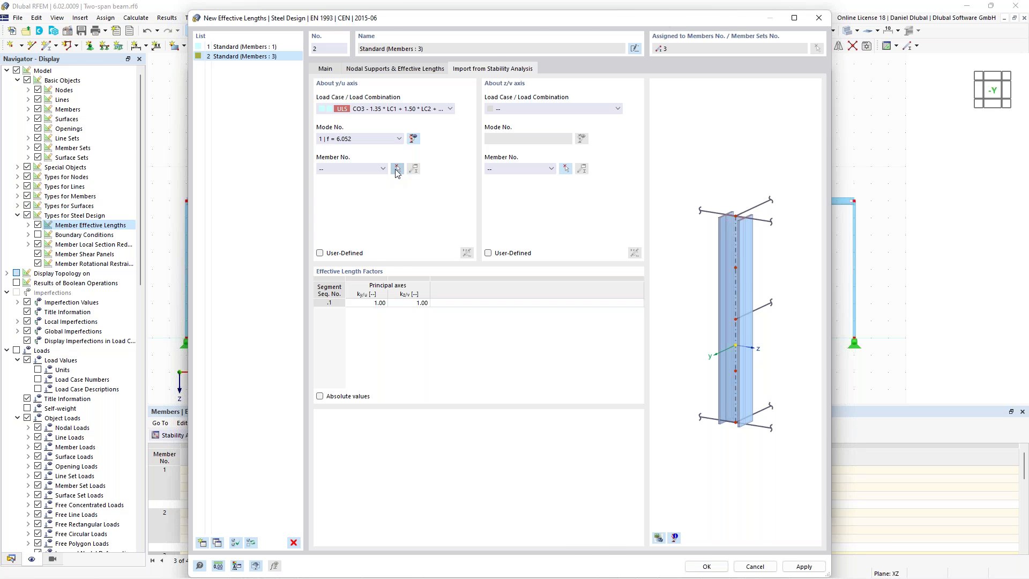
left_click(649, 267)
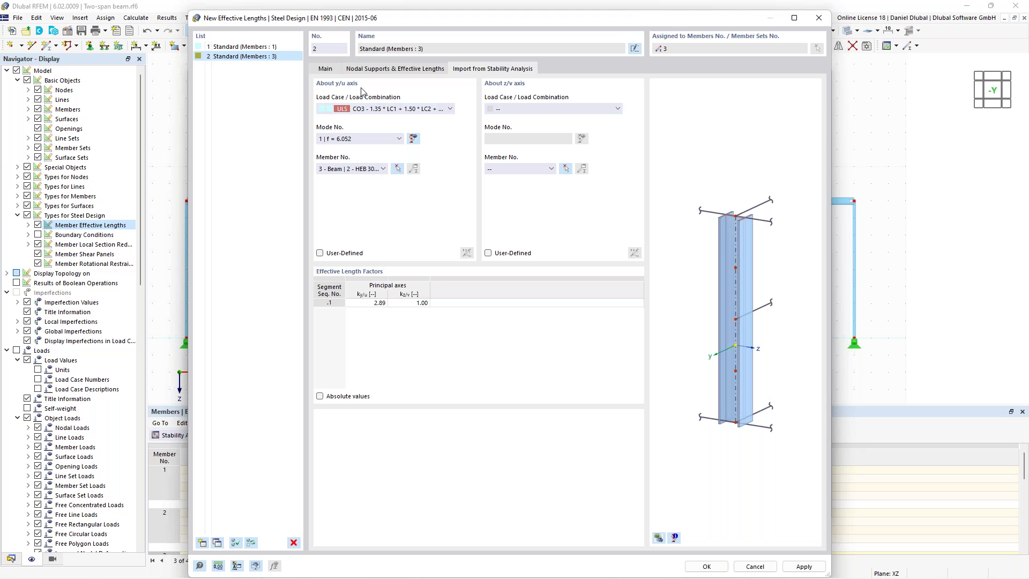
Step: Create effective lengths no. 3 with the y/u factor imported from stability analysis of CO3, mode 1, member 5
left_click(203, 543)
left_click_drag(470, 13, 449, 54)
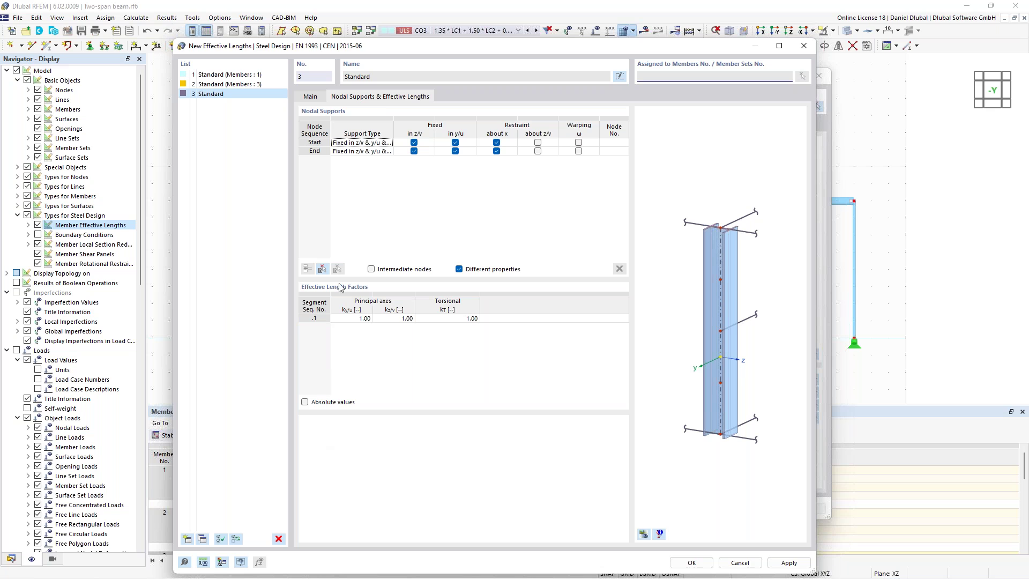
left_click_drag(364, 46, 357, 28)
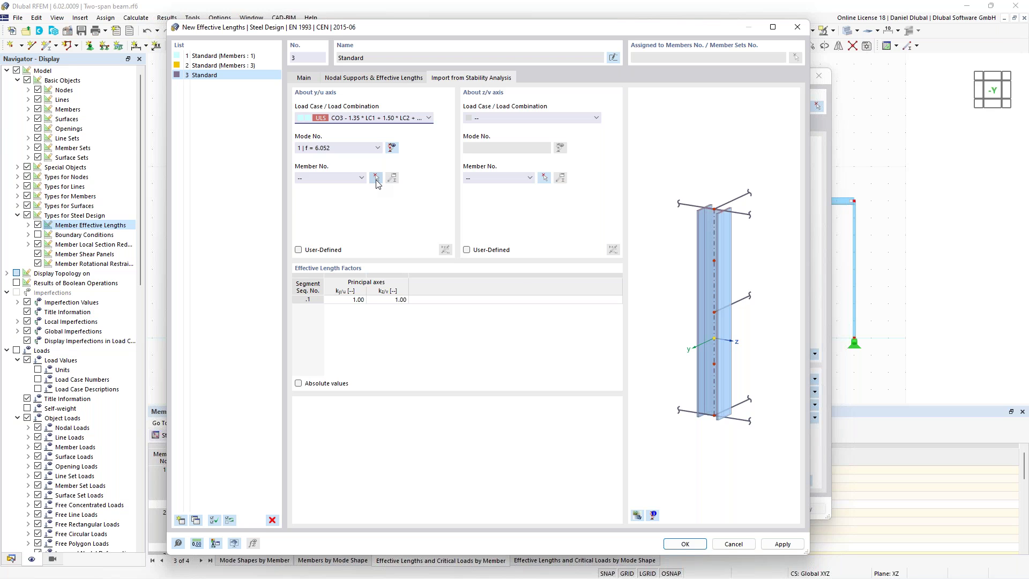
left_click(377, 179)
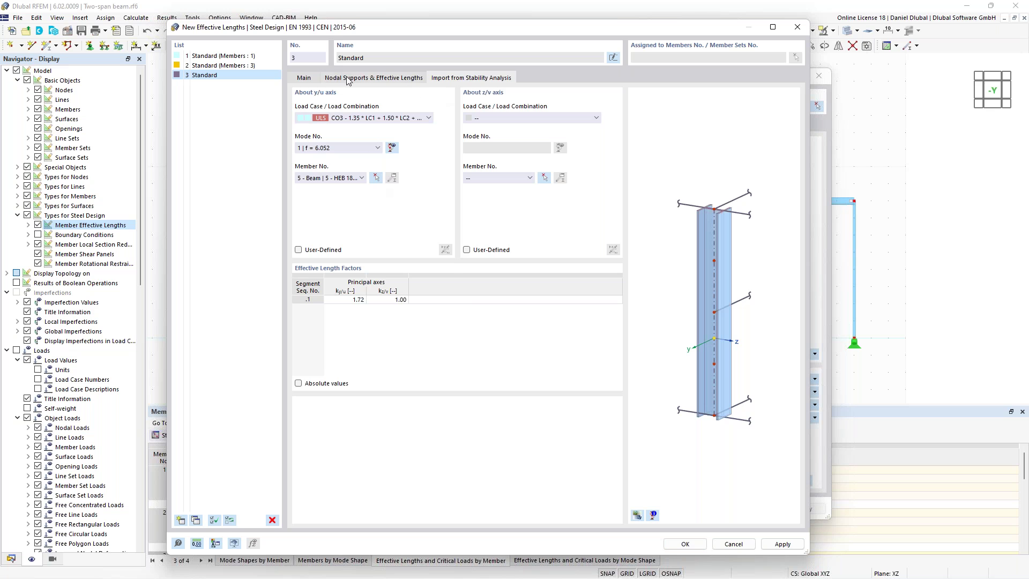
Step: Review the main settings, nodal supports and import data of effective lengths no. 3 and accept the definitions
left_click(418, 79)
left_click(456, 81)
left_click(309, 79)
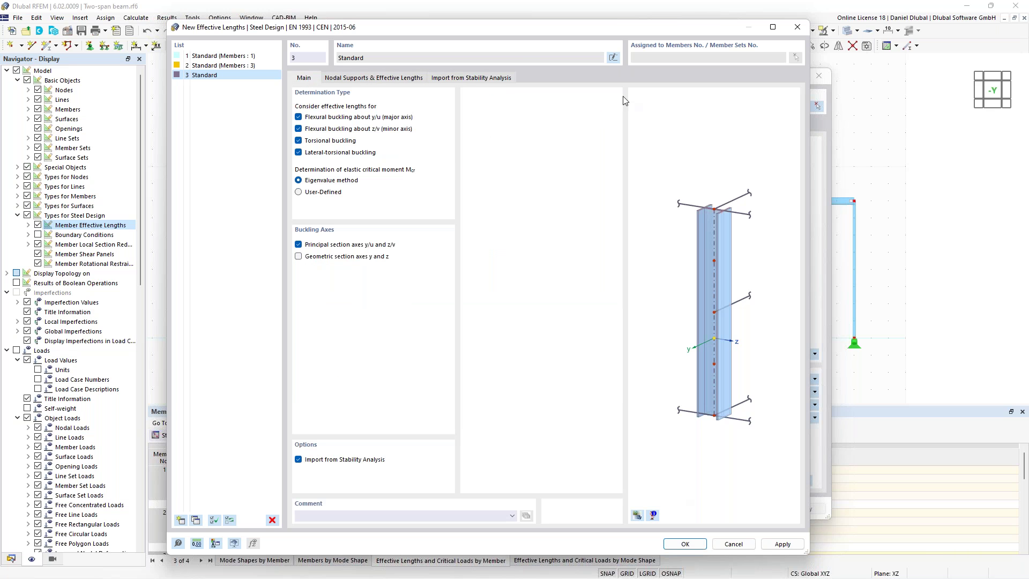
left_click(373, 79)
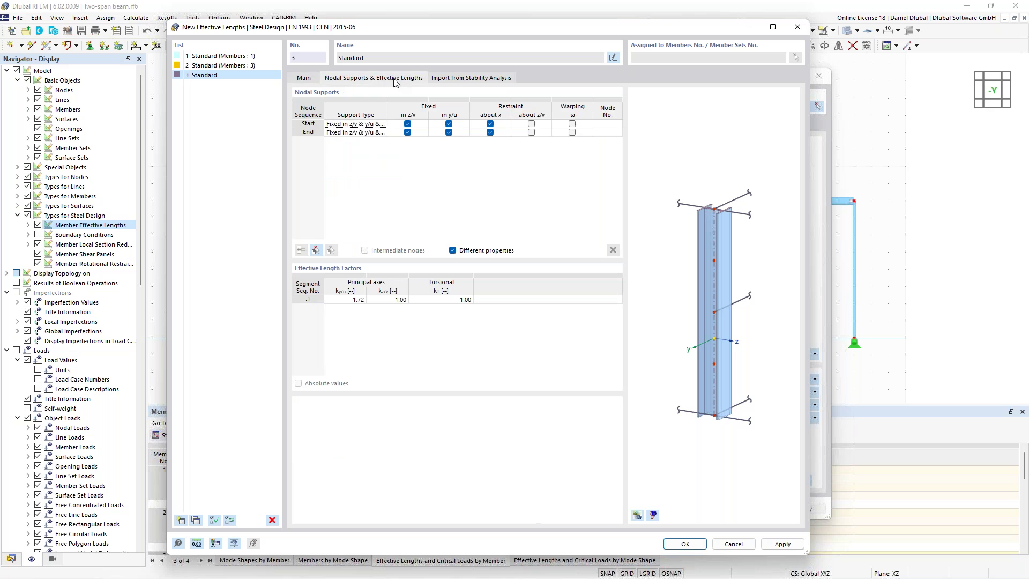
left_click(450, 80)
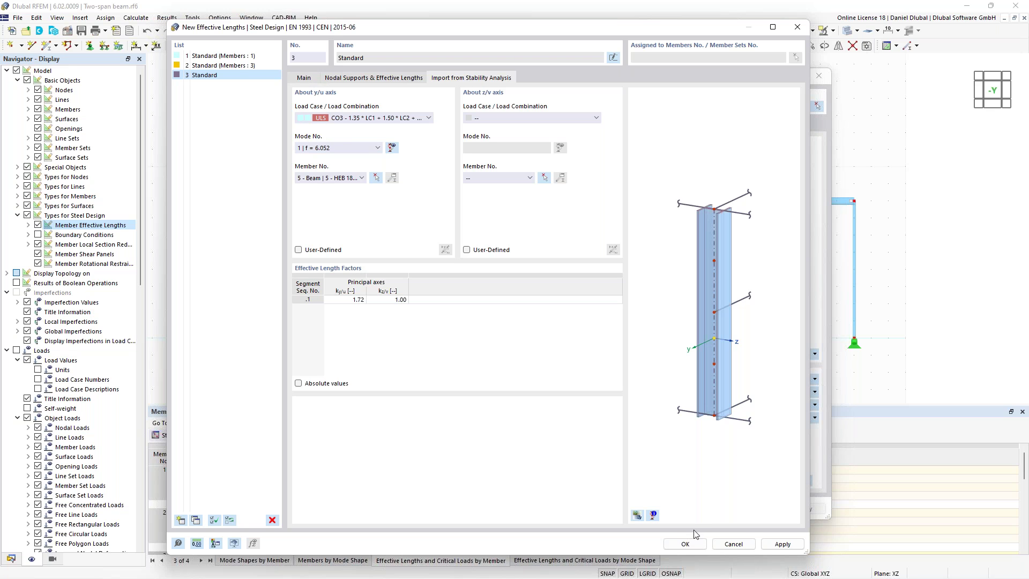
left_click(685, 544)
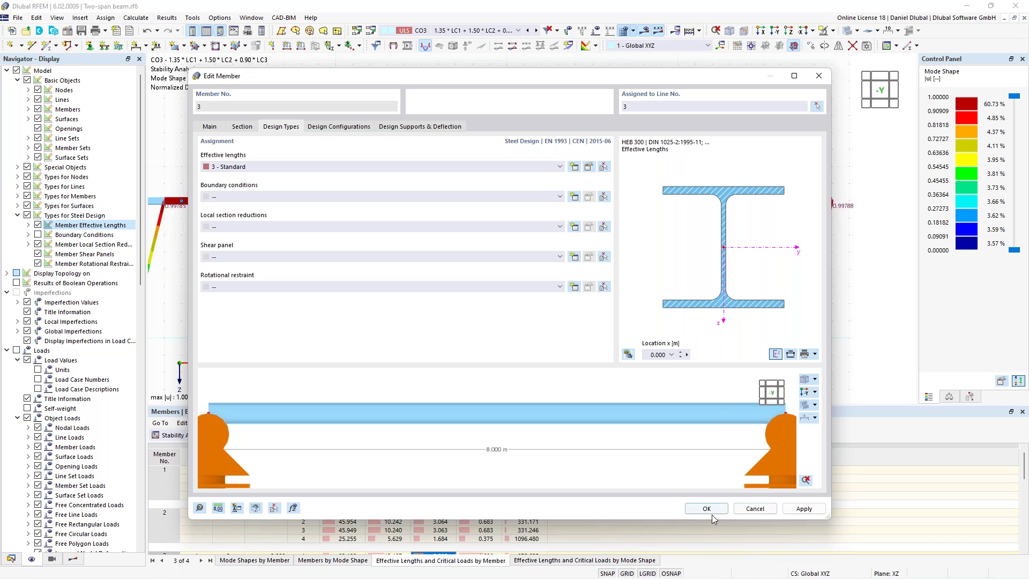
Step: Assign effective lengths 2 - Standard to member 3 and accept the member changes
left_click(387, 167)
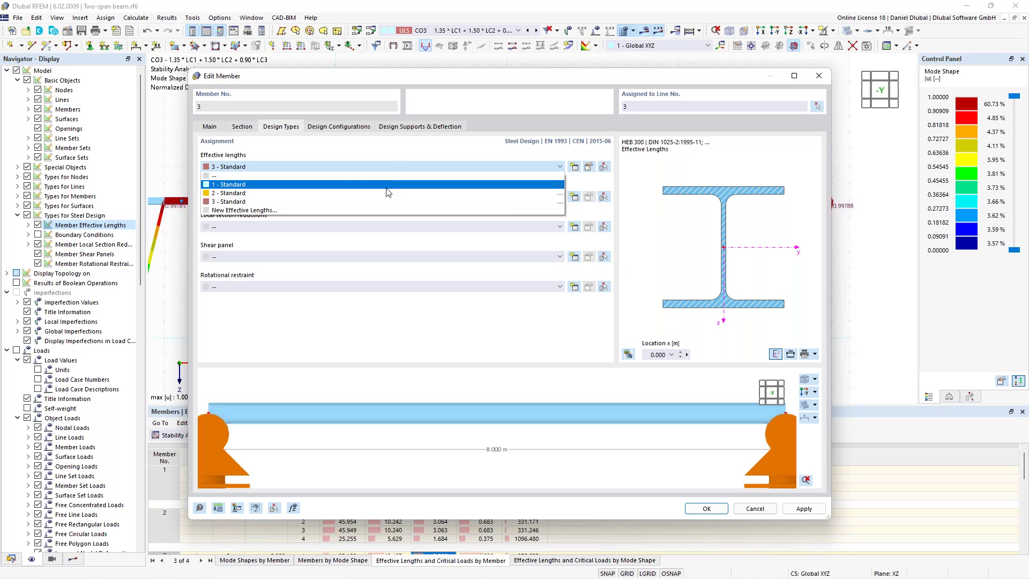
left_click(384, 193)
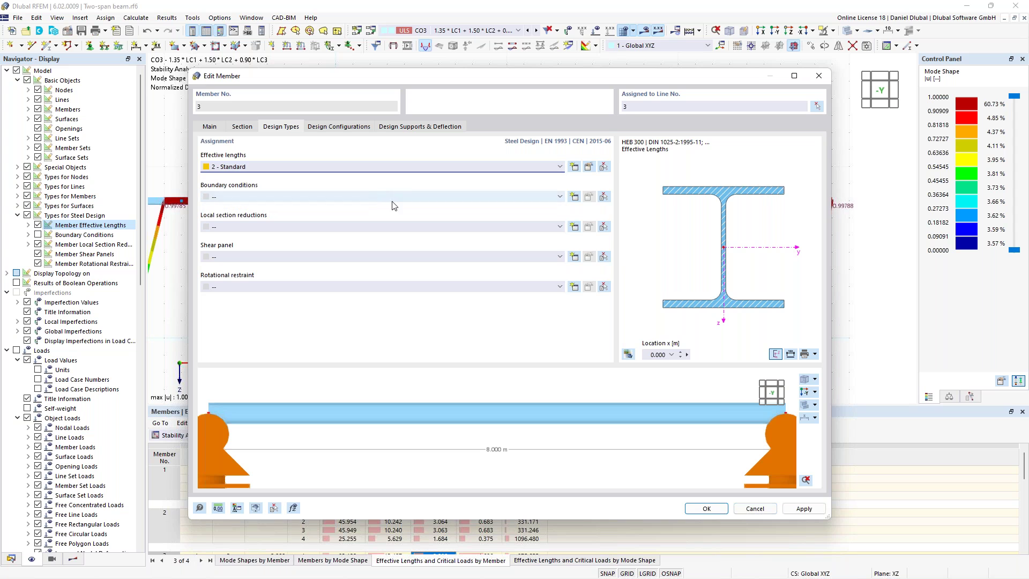
left_click(705, 508)
Step: Assign effective lengths 3 - Standard to the outer columns, members 5 and 7
scroll(514, 260, "down", 1)
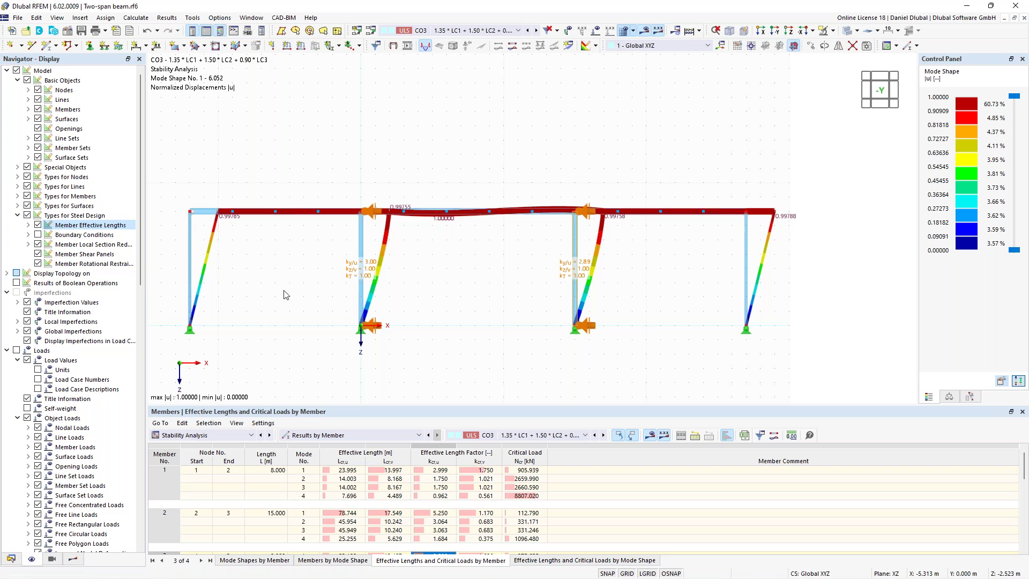
middle_click_drag(336, 281, 408, 272)
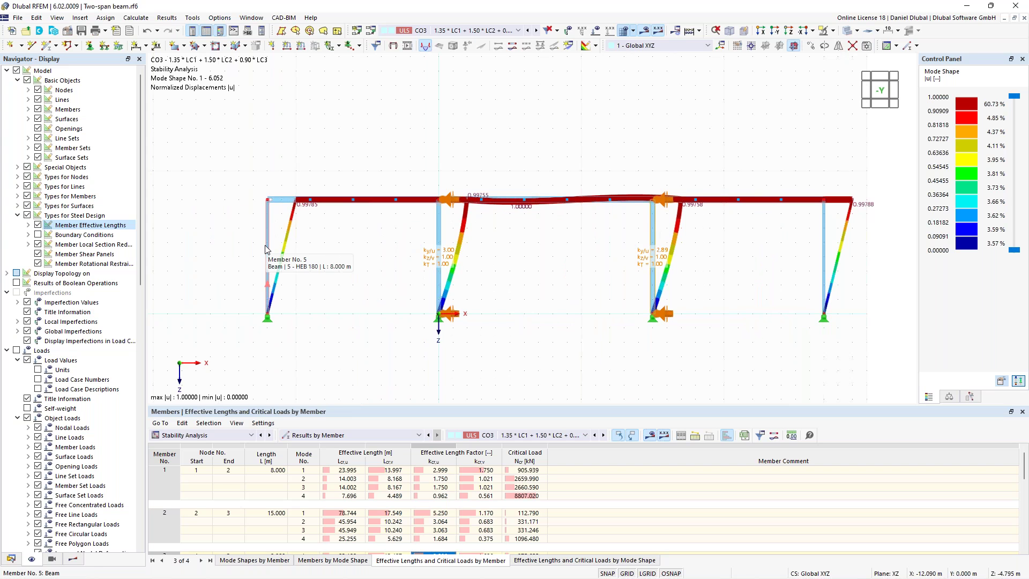
left_click(266, 246)
left_click(11, 562)
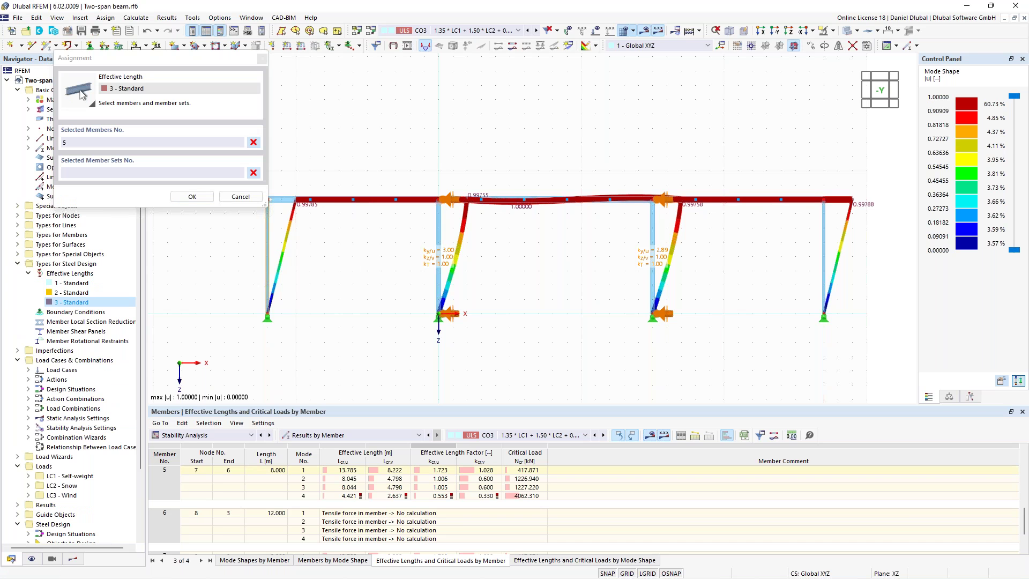
left_click(204, 198)
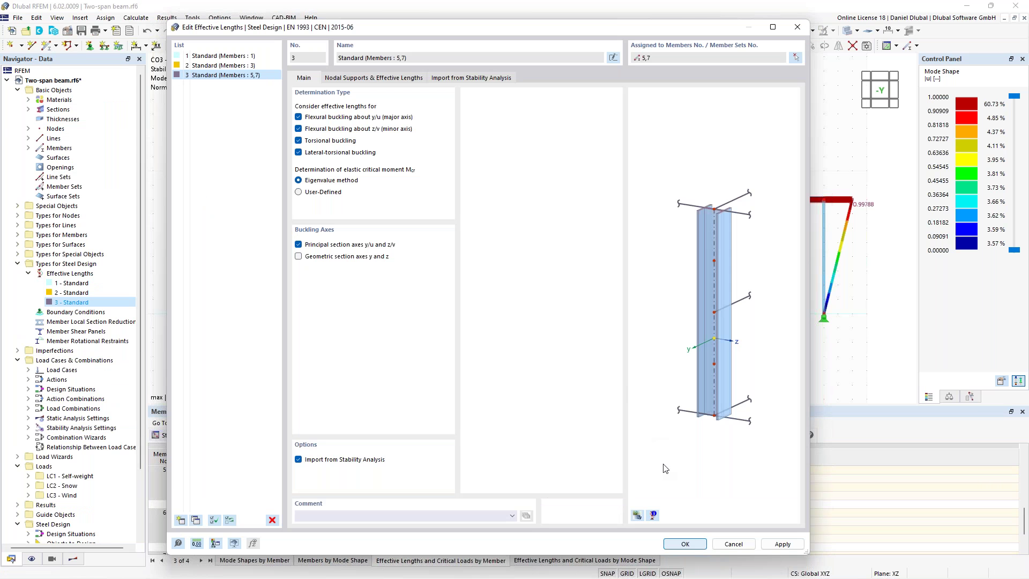
left_click(689, 544)
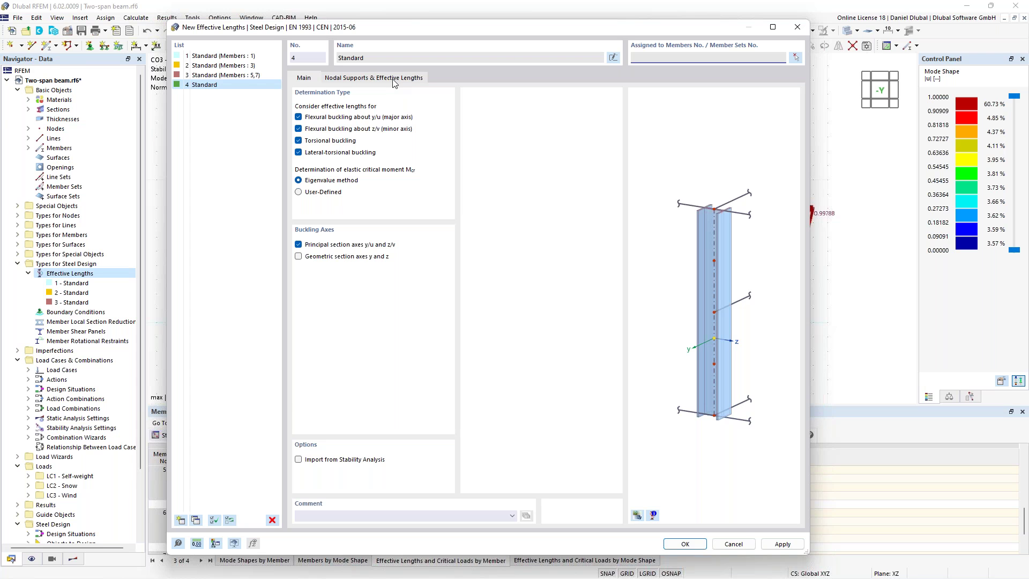
Step: Enable intermediate nodes in new effective lengths no. 4 and fix node .1 in y/u with eccentricity at upper flange
left_click(394, 80)
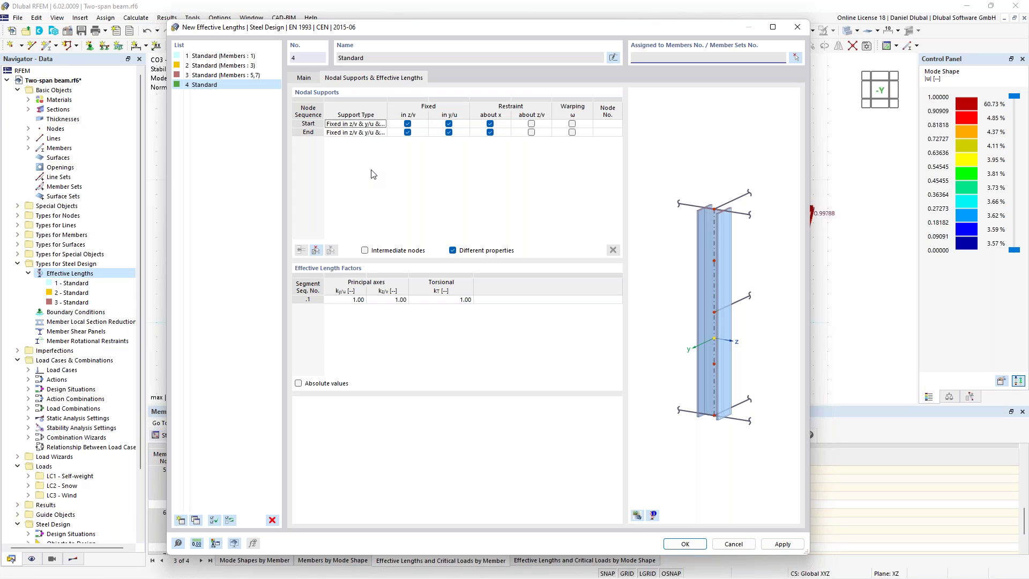
left_click(365, 251)
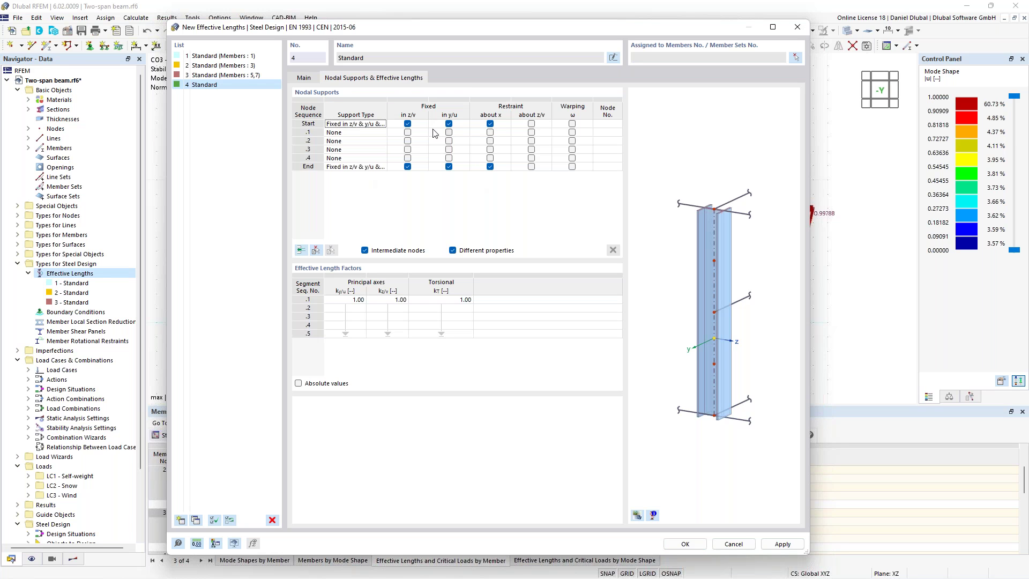
left_click(315, 124)
left_click(450, 133)
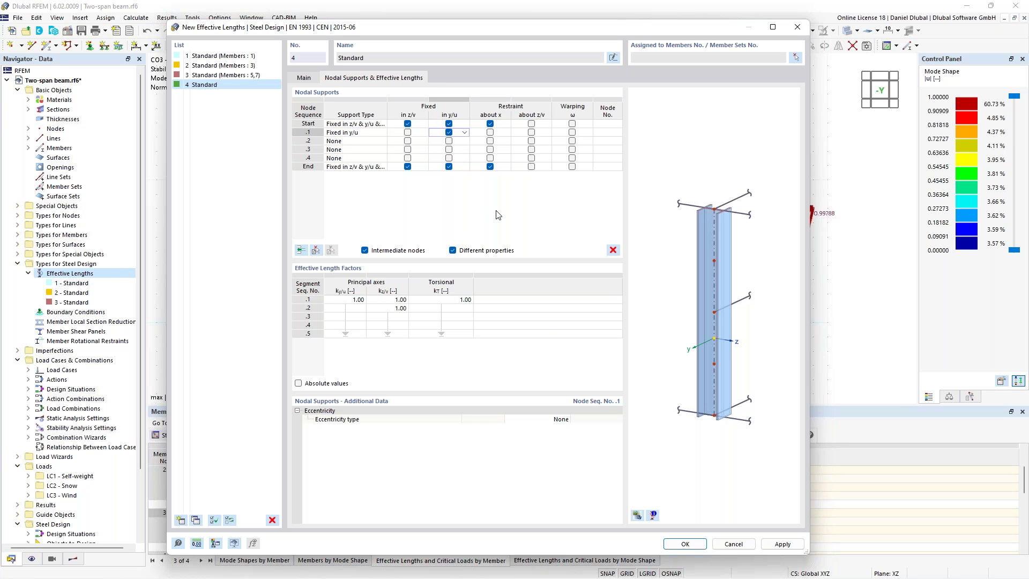
left_click(554, 424)
left_click(560, 423)
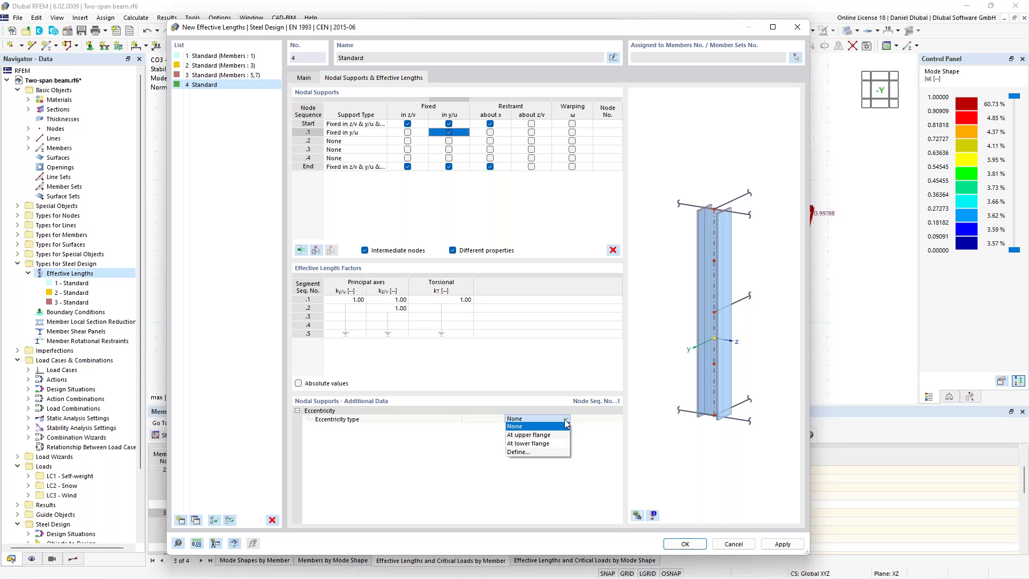
left_click(536, 434)
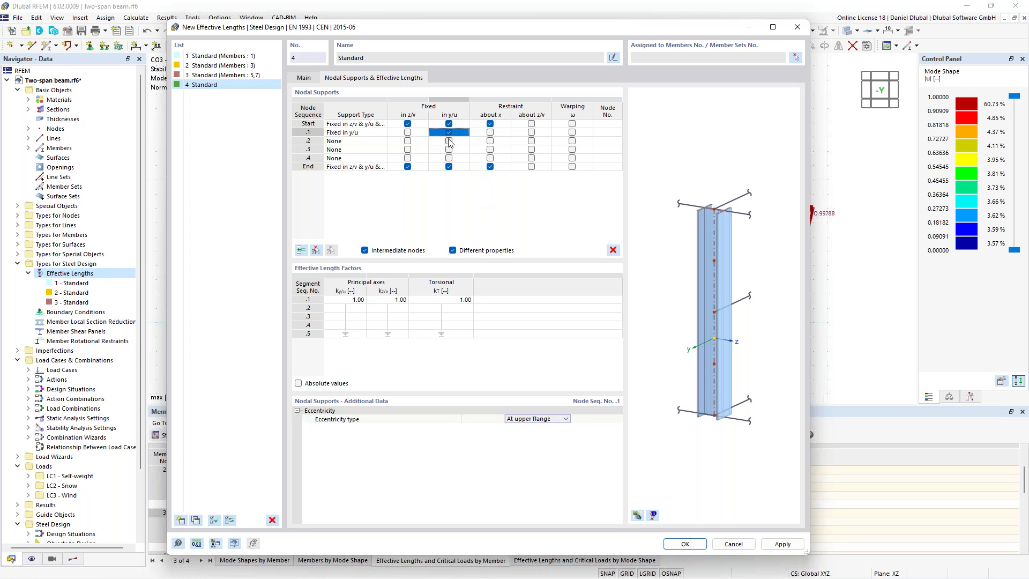
Step: Fix intermediate nodes .2, .3 and .4 in y/u, each with the eccentricity type At upper flange
left_click(450, 141)
left_click(561, 419)
left_click(560, 420)
left_click(548, 432)
left_click(449, 149)
left_click(557, 420)
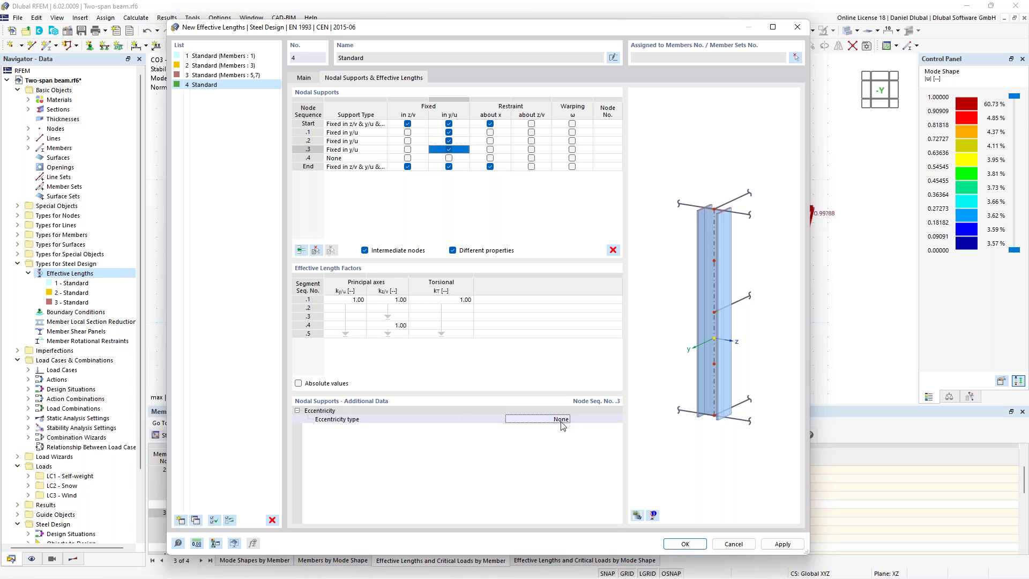
left_click(558, 419)
left_click(554, 432)
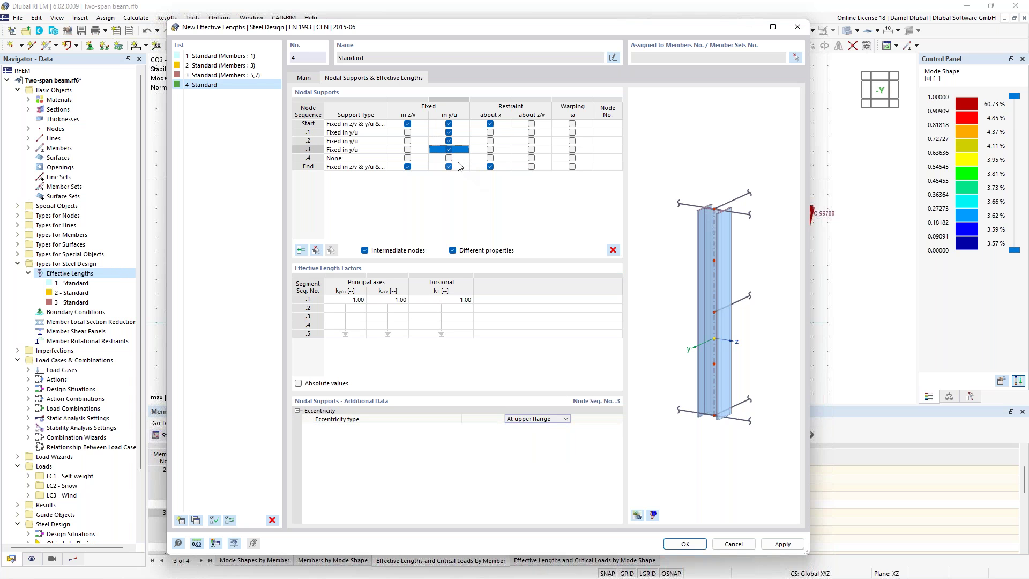
left_click(449, 158)
left_click(552, 419)
left_click(552, 419)
left_click(546, 435)
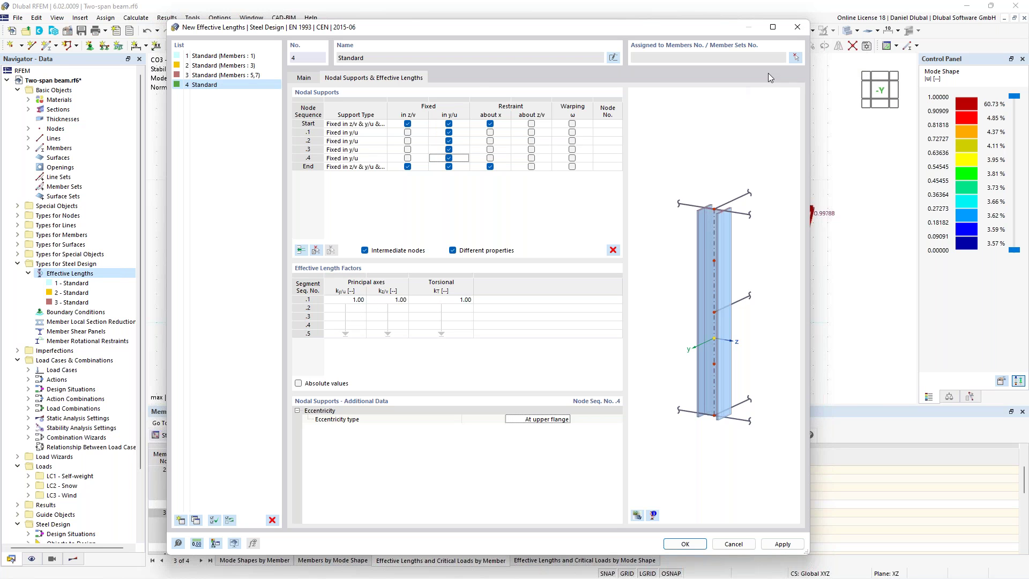
Step: Assign effective lengths 4 - Standard to the horizontal beams, members 2, 4 and 6, and accept the definition
left_click(798, 59)
left_click(392, 210)
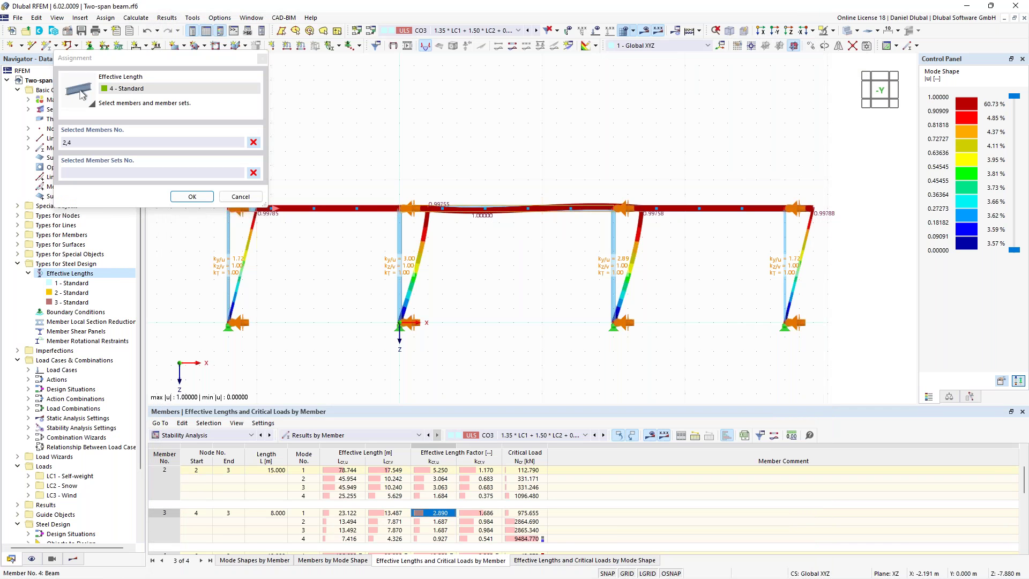
left_click(705, 207)
scroll(546, 175, "down", 1)
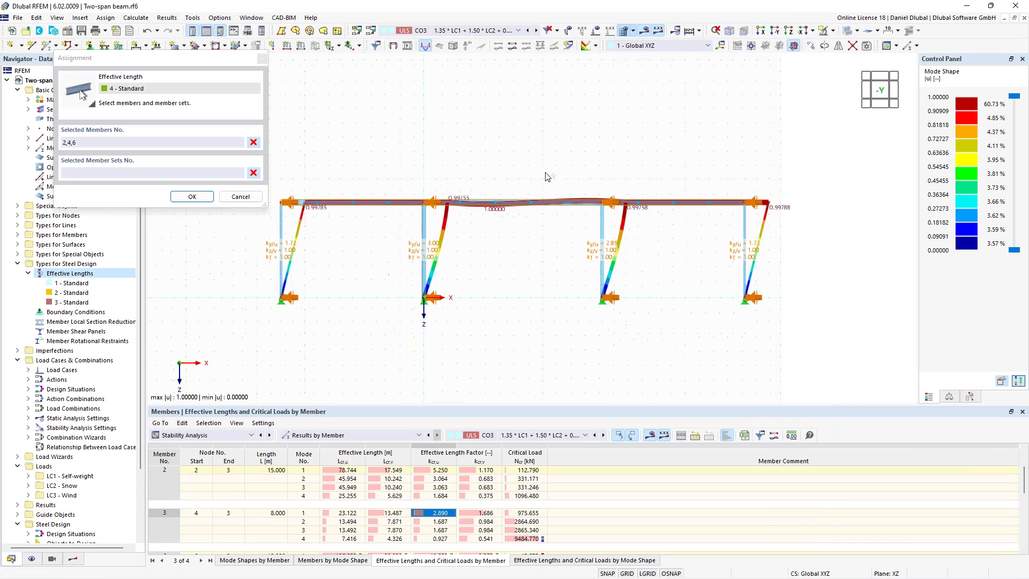
middle_click_drag(473, 202, 508, 213)
left_click(507, 212)
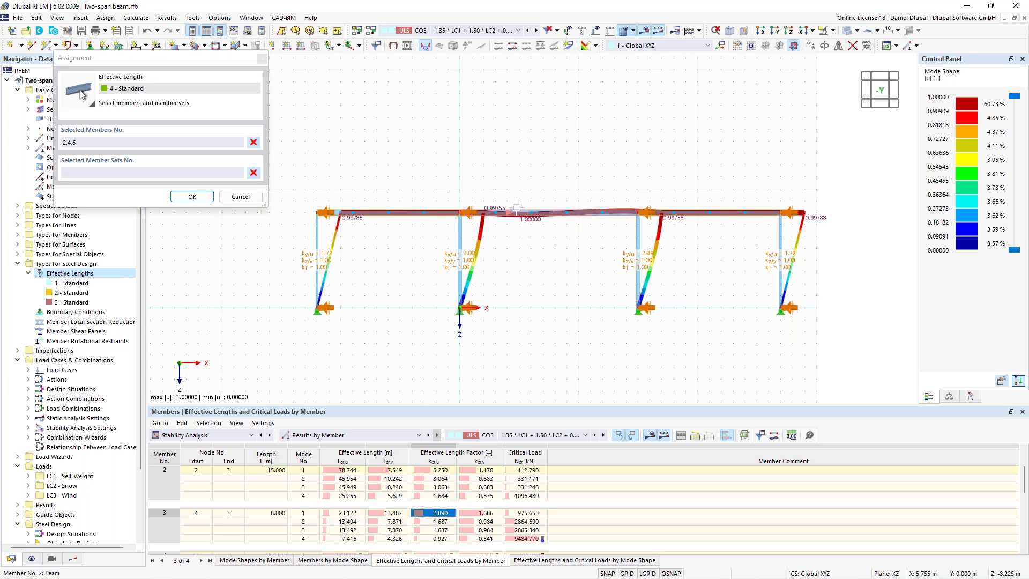
left_click(197, 199)
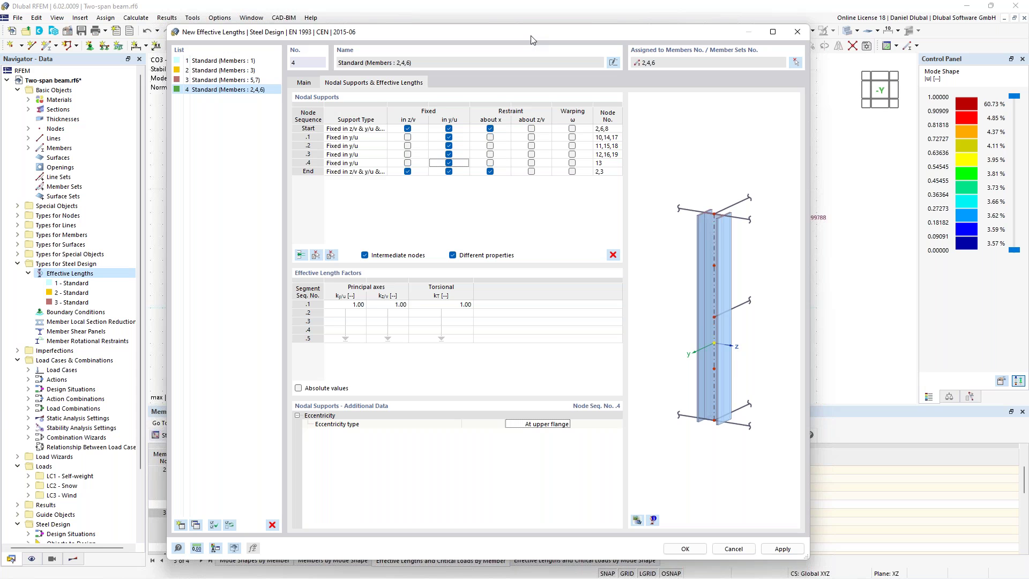
key("Return")
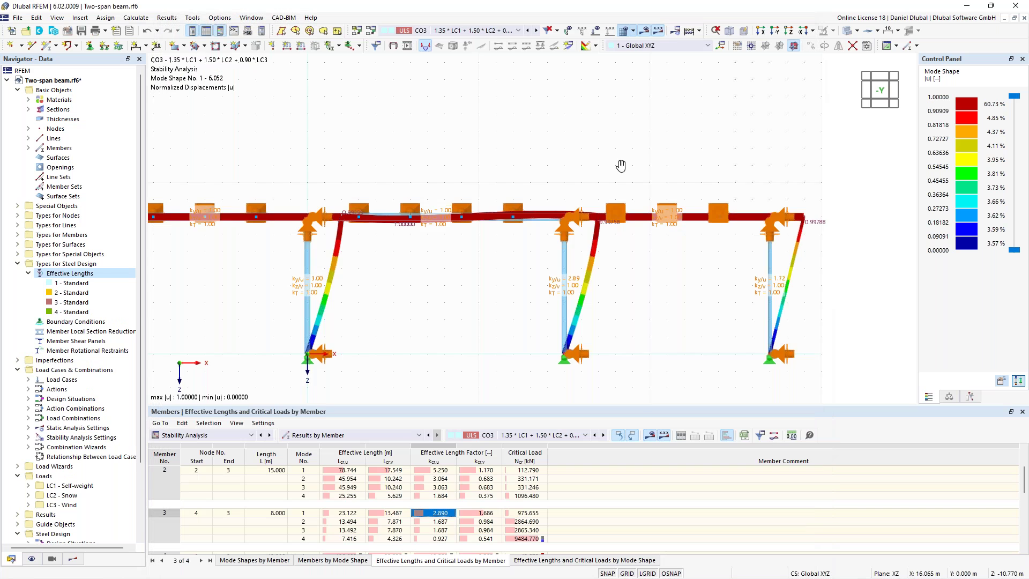
Step: Calculate all results, including the steel design, and return to the model data tree
middle_click_drag(666, 163, 608, 164)
scroll(589, 193, "up", 2)
scroll(466, 191, "down", 2)
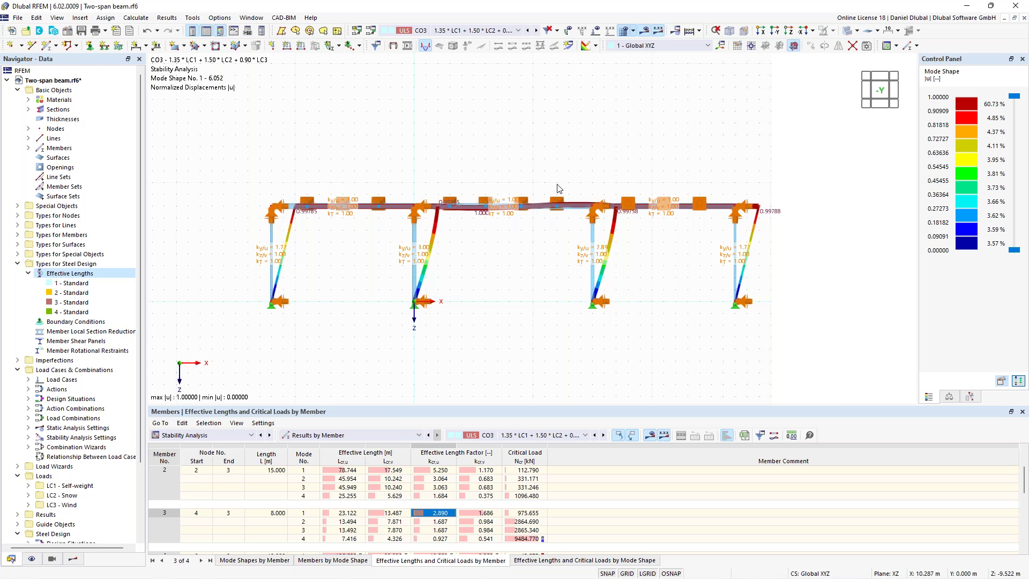
left_click(699, 31)
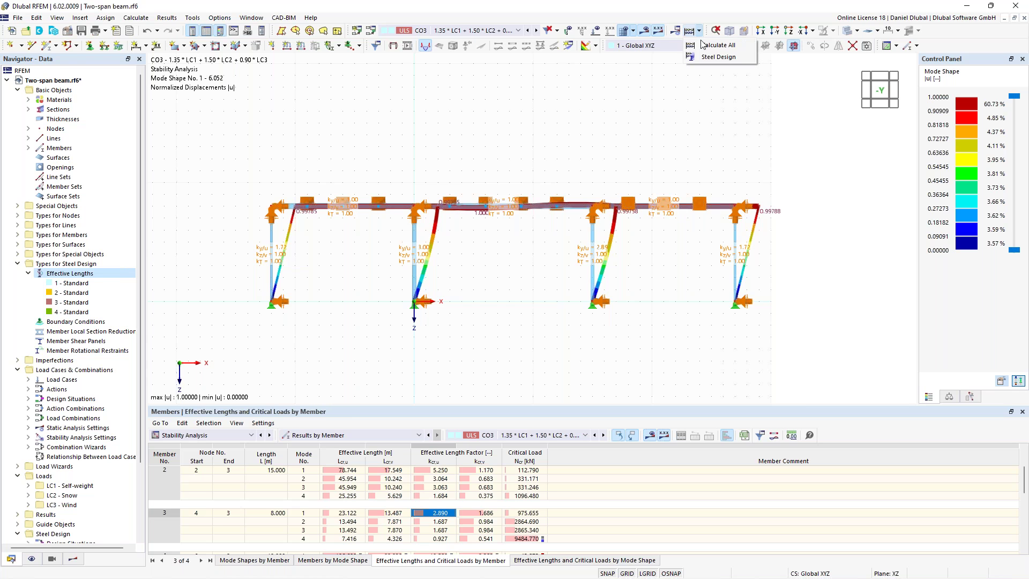
left_click(702, 45)
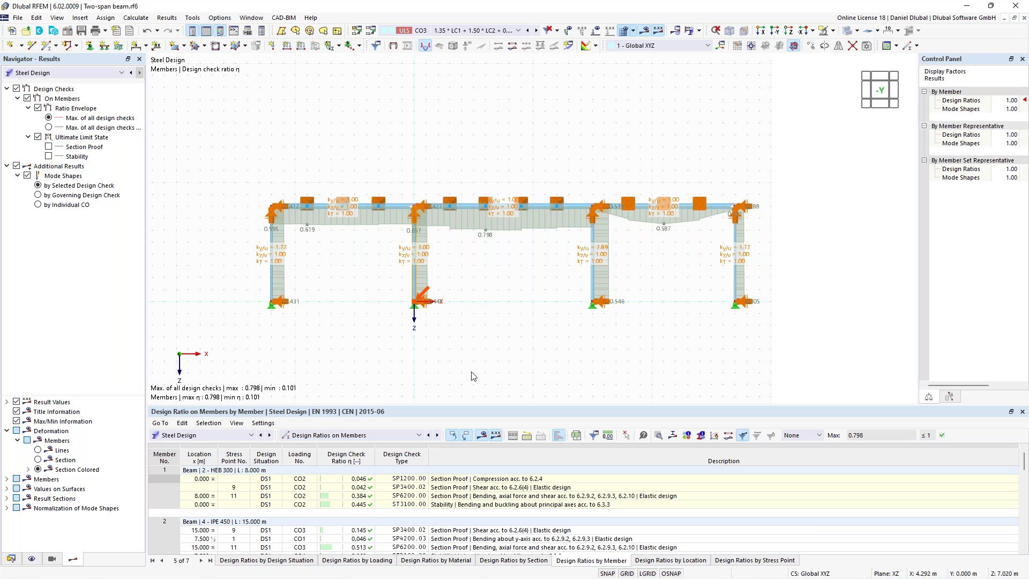
left_click(11, 559)
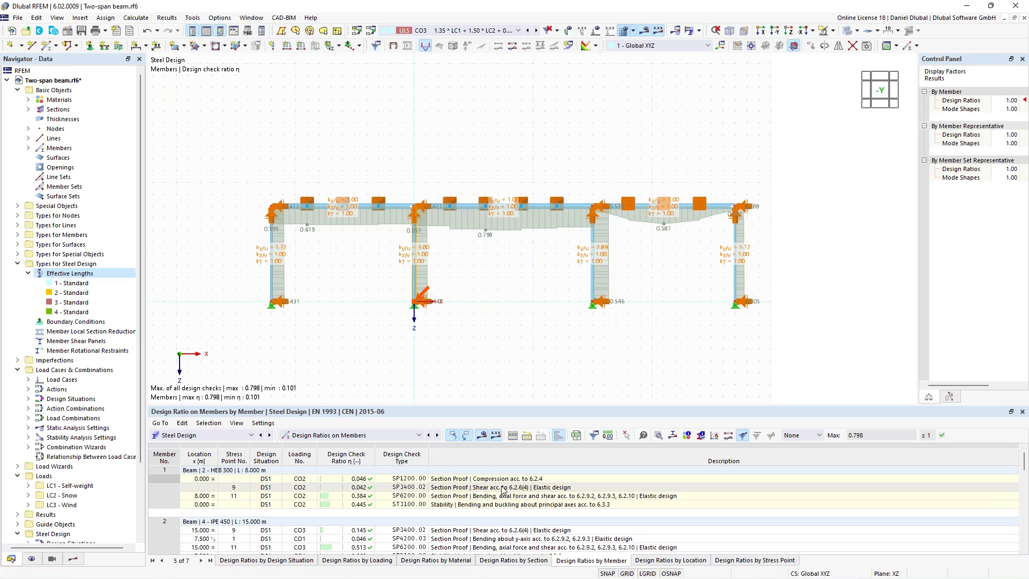
Step: Examine the design check details of member 1's ST3100 stability check under CO2, including the buckling formulas, and close them
left_click(496, 505)
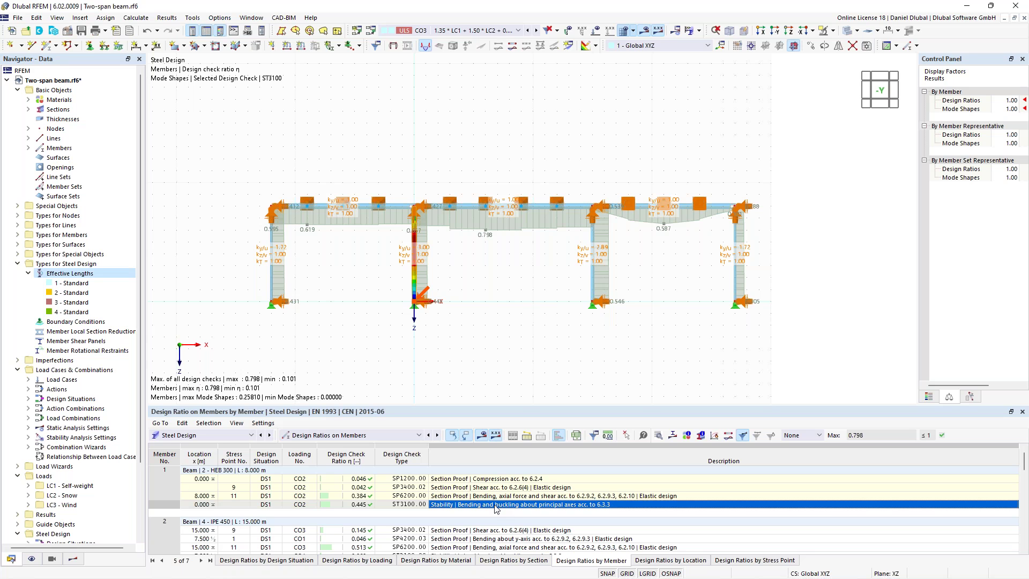
double_click(496, 505)
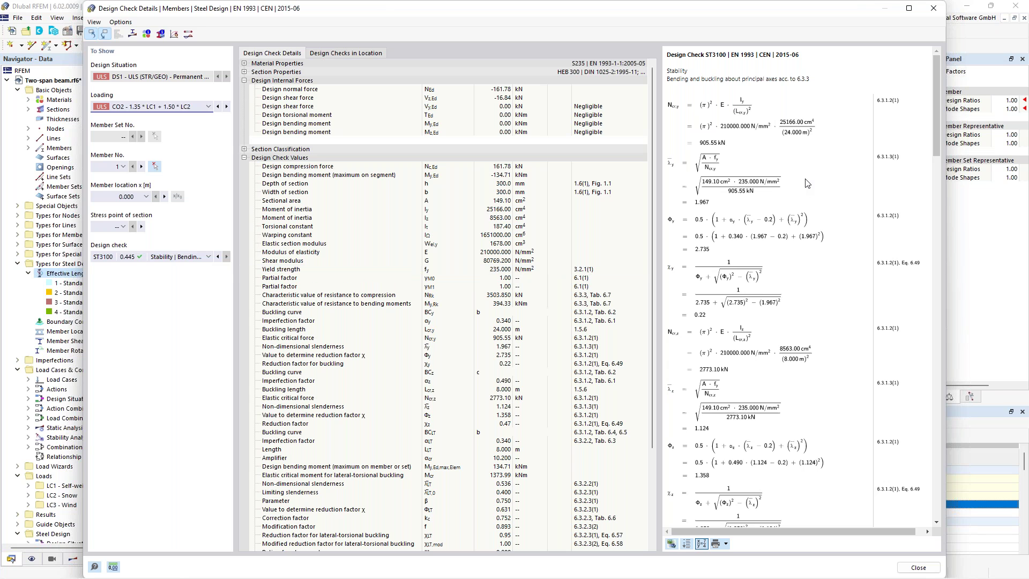
scroll(807, 183, "down", 15)
scroll(807, 183, "down", 10)
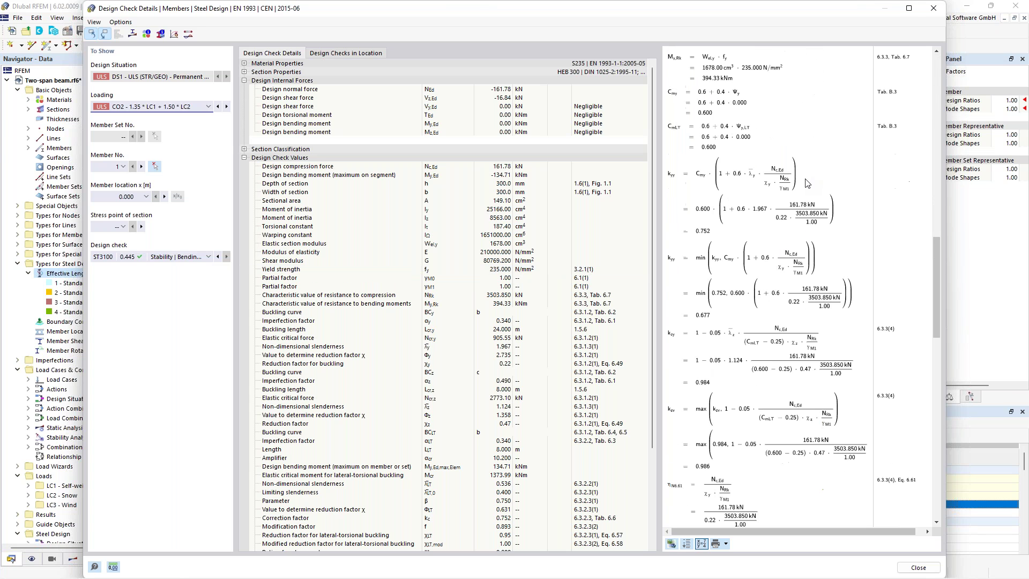
scroll(776, 203, "up", 5)
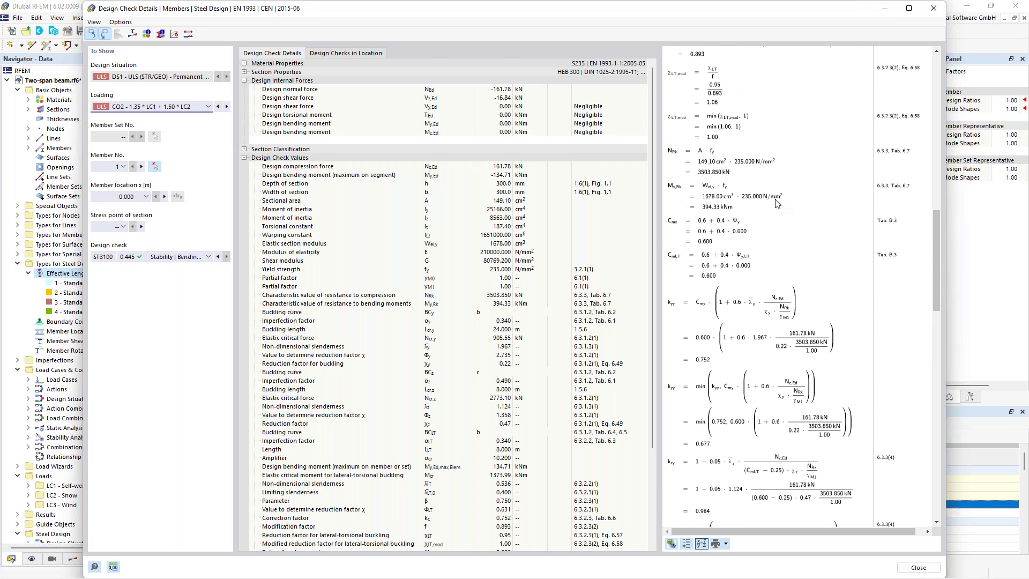
scroll(777, 203, "up", 9)
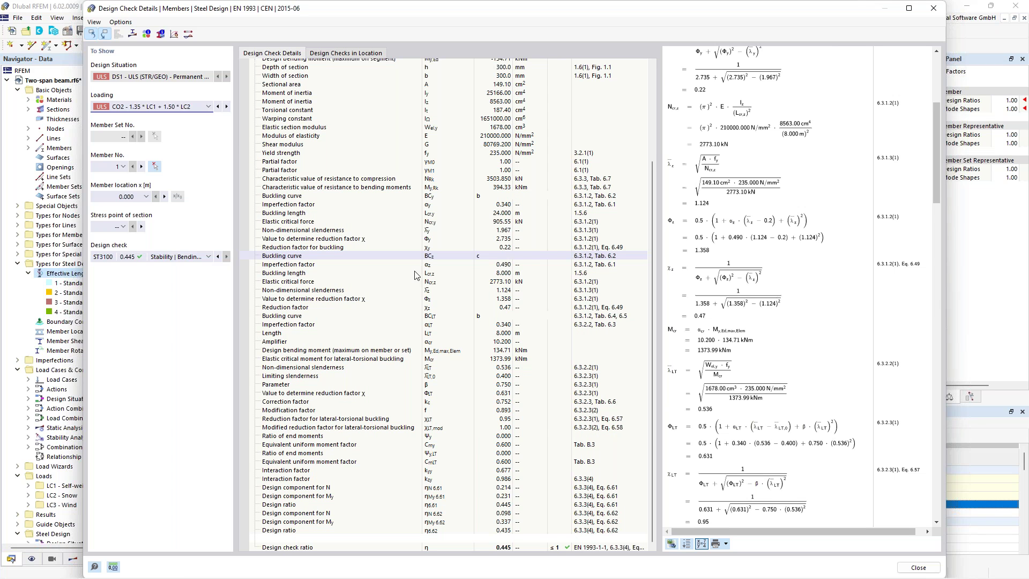
scroll(417, 275, "up", 5)
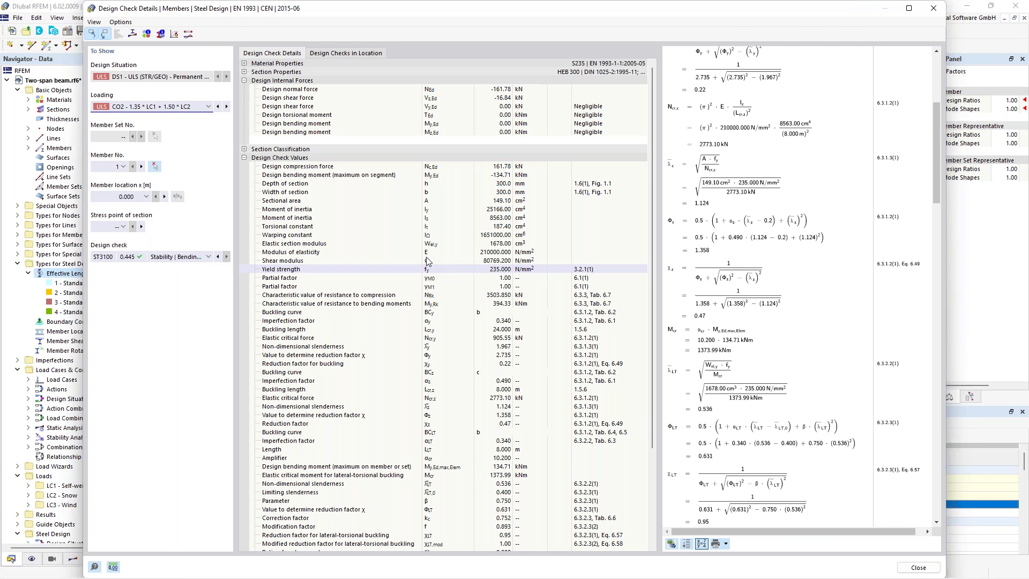
key("Escape")
left_click(427, 259)
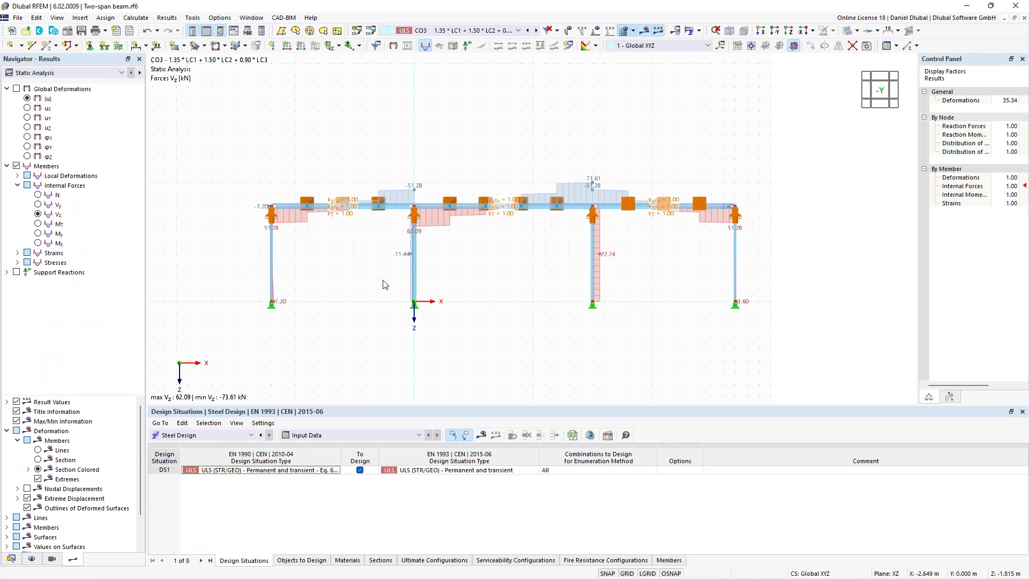
Step: Edit effective lengths 1 - Standard and set the effective length factor ky/u of segment .1 to 1.00
left_click(10, 559)
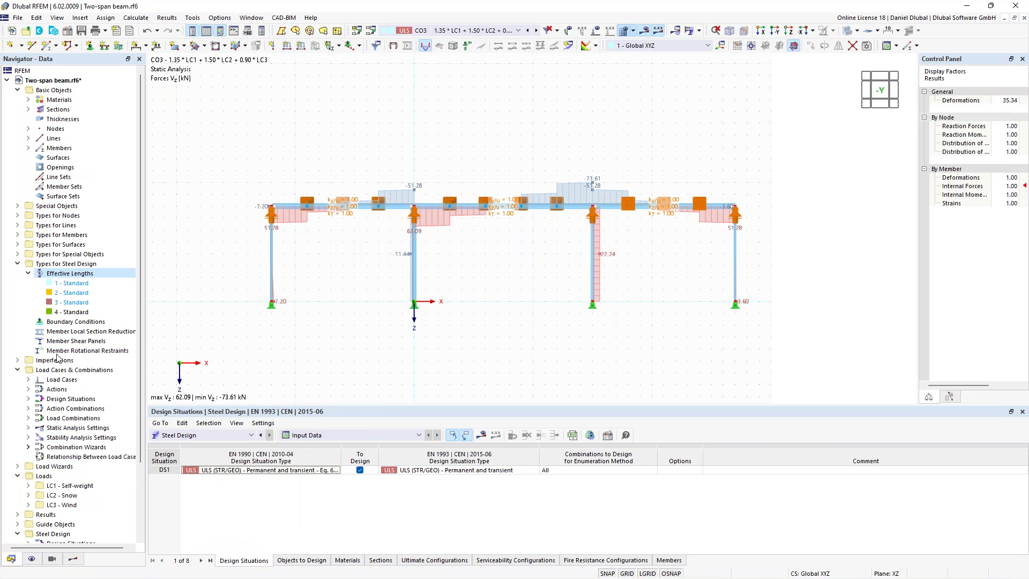
left_click(94, 285)
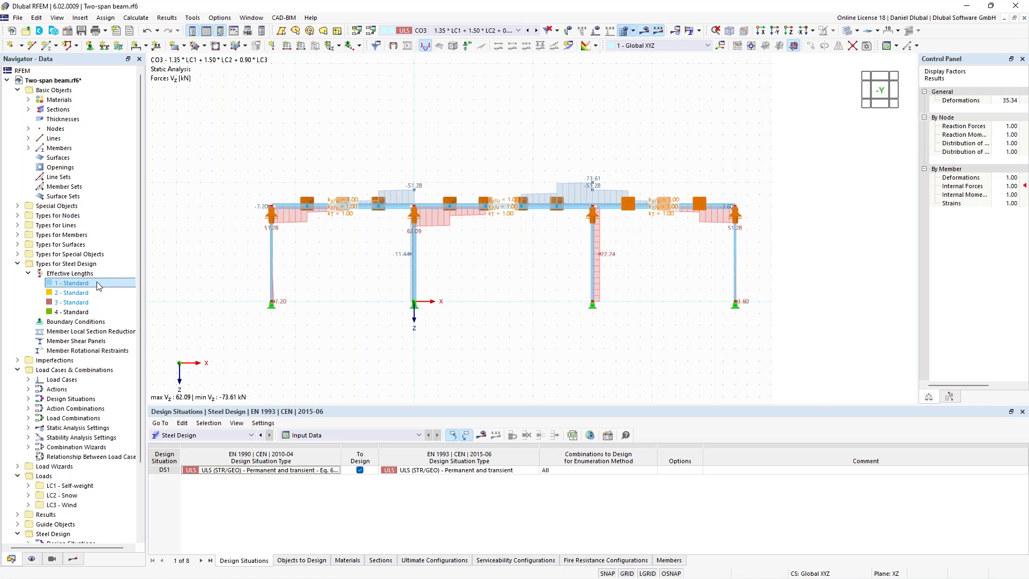
double_click(97, 283)
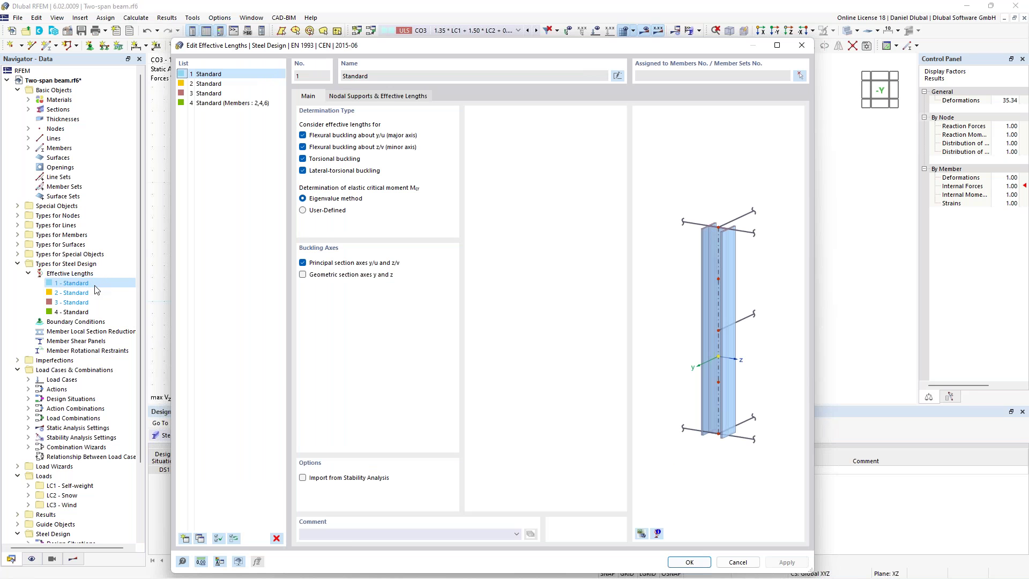
left_click(393, 99)
left_click(359, 318)
type("1")
key("Return")
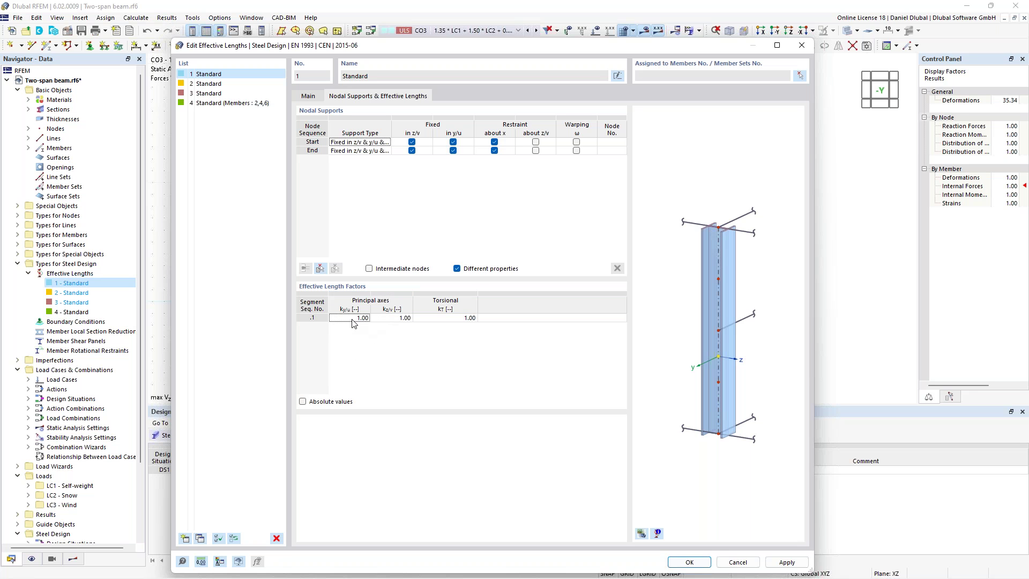
Step: Assign effective lengths 1 - Standard to all four columns, members 1, 3, 5 and 7, and accept the changes
left_click(800, 76)
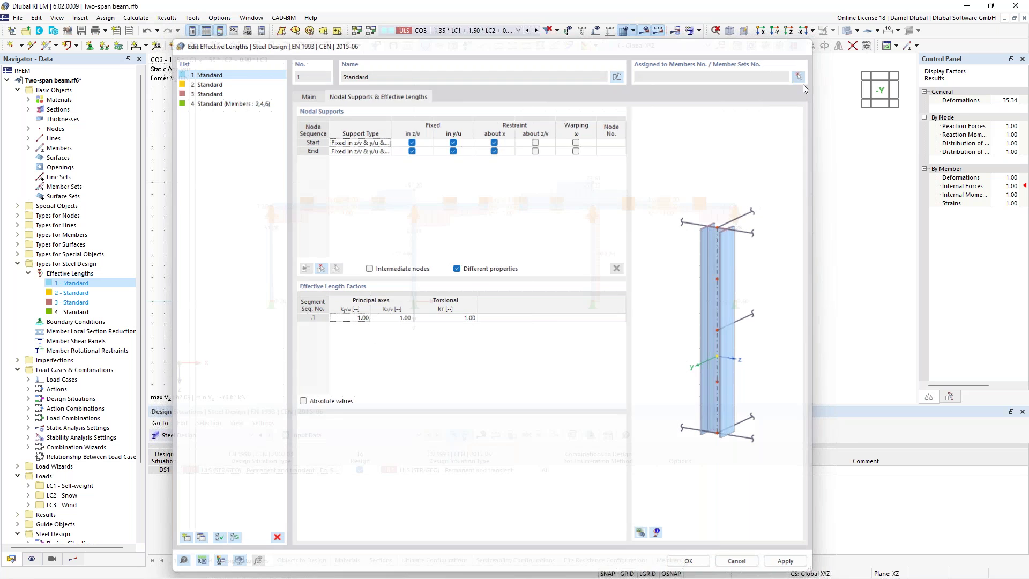
left_click_drag(759, 273, 271, 245)
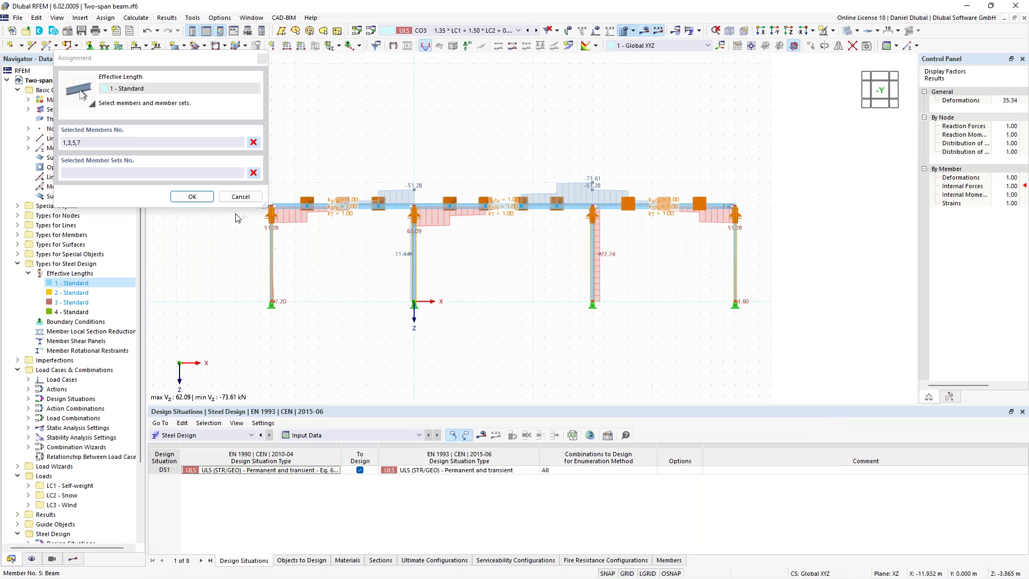
left_click(192, 198)
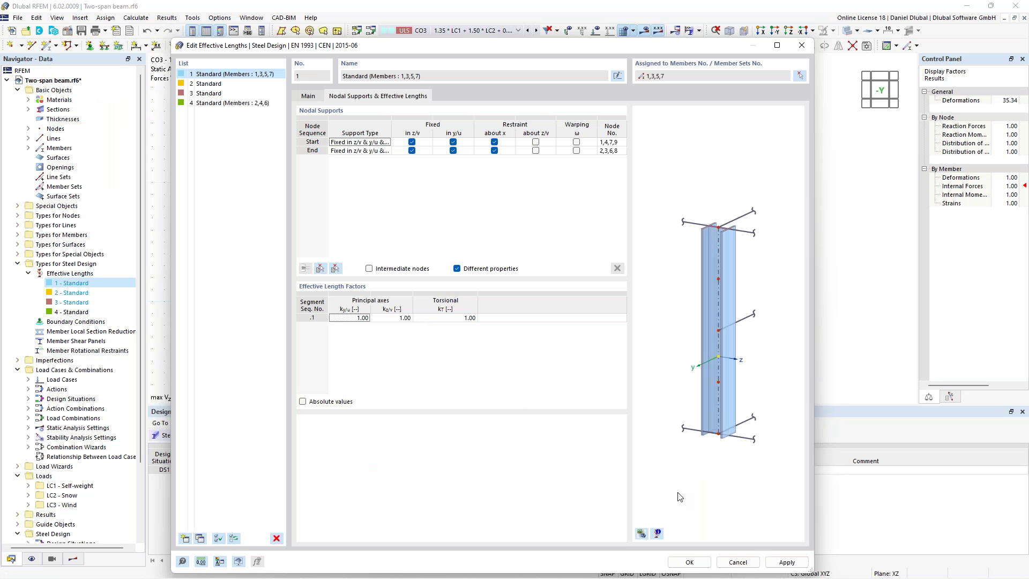
left_click(690, 562)
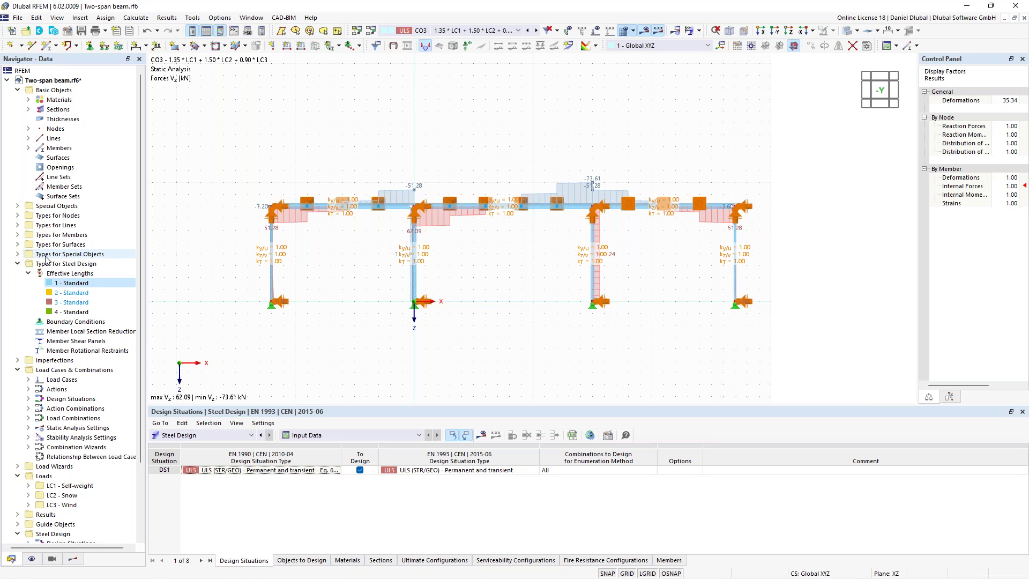
Step: Create imperfection case IC1 named "in X" with the type Local Imperfections
left_click(19, 361)
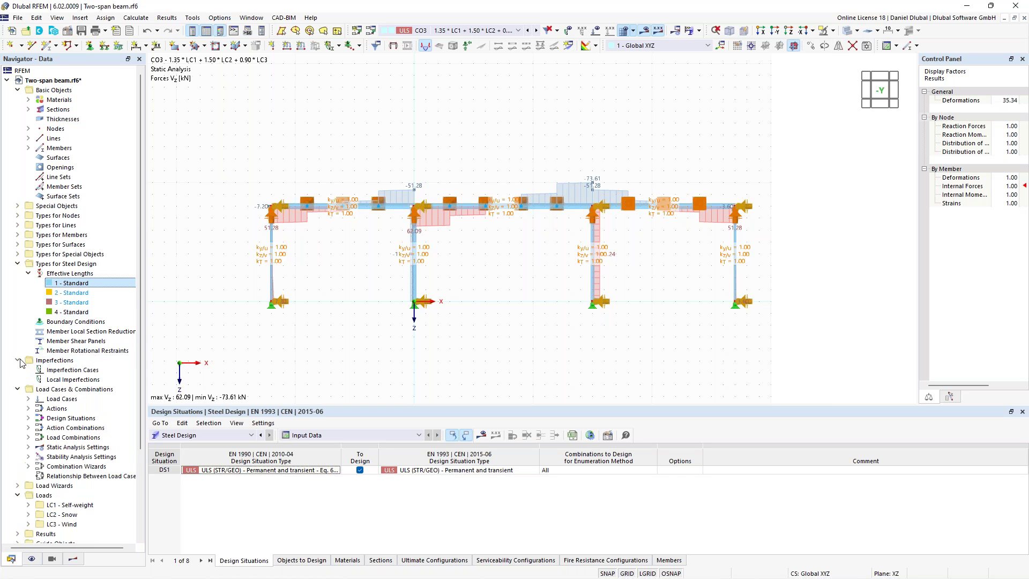
right_click(72, 374)
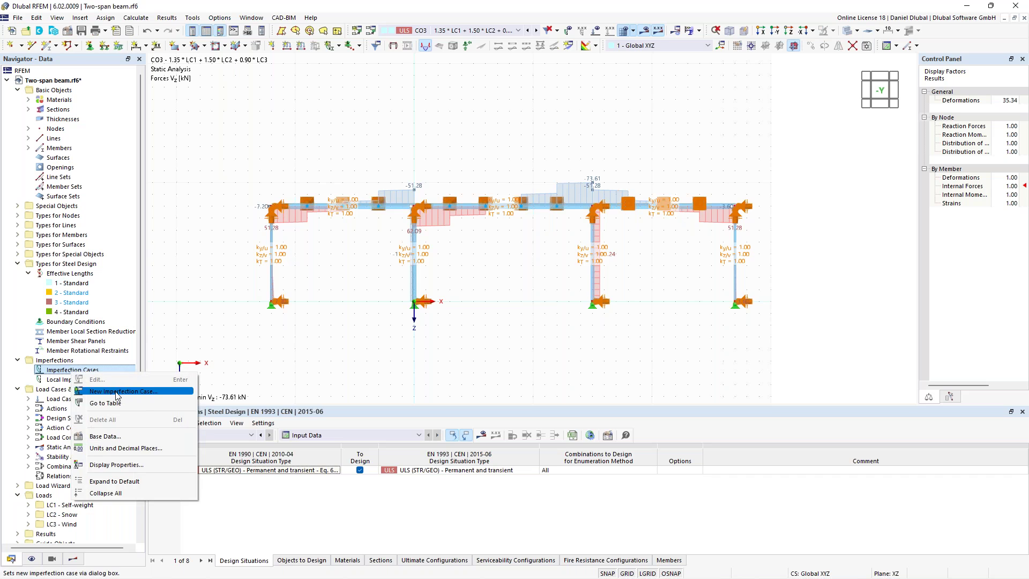
left_click(117, 397)
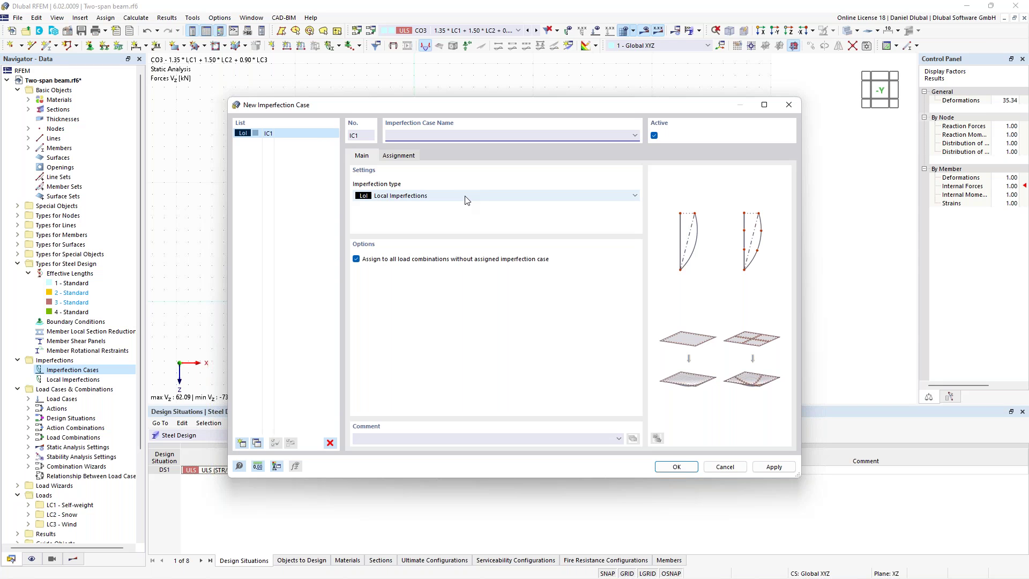
type("in X")
left_click(677, 466)
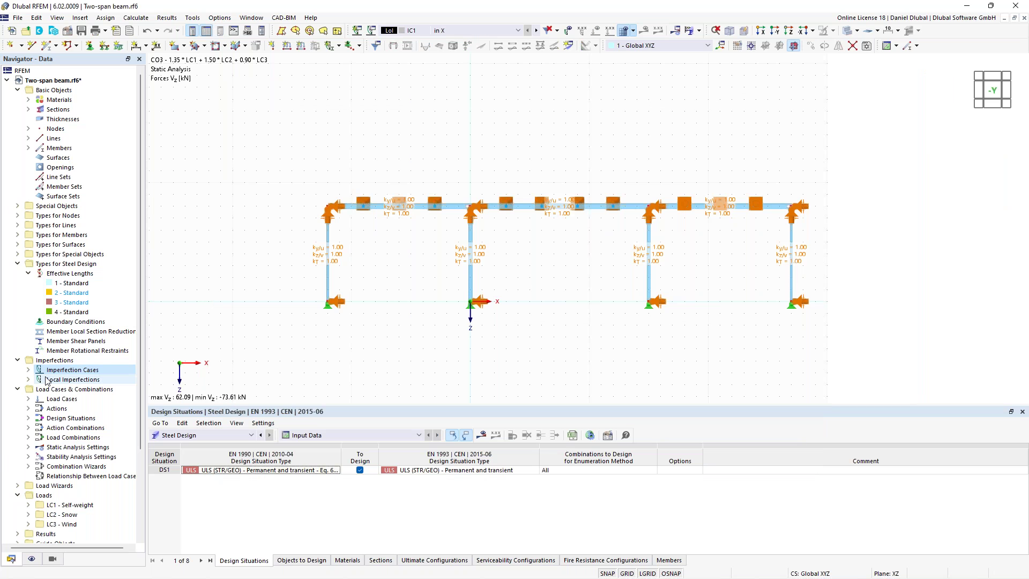
Step: Start a new member imperfection in IC1 - in X and set its definition type to EN 1992-1-1 & EN 1993-1-1
left_click(28, 370)
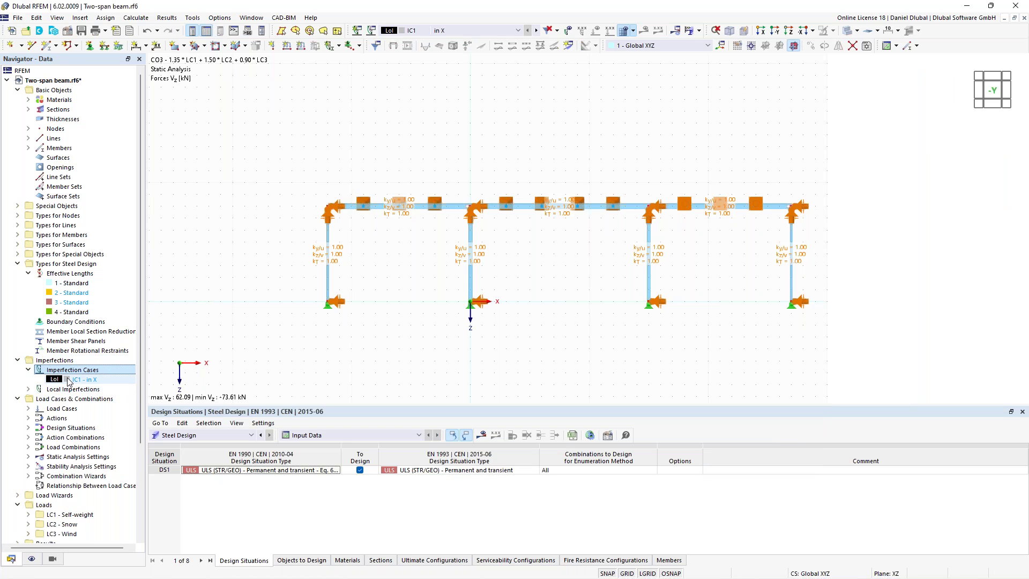
left_click(28, 389)
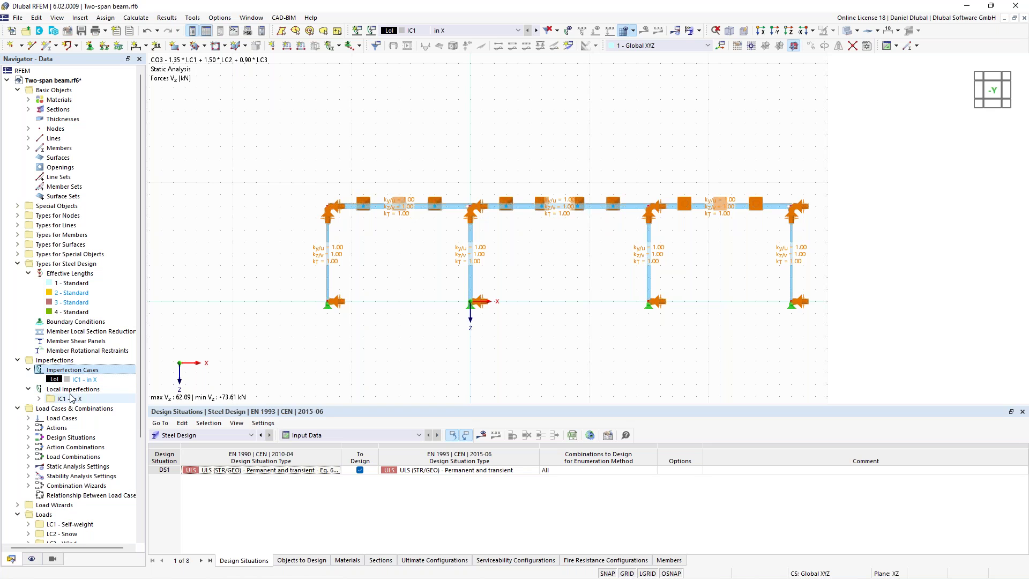
left_click(39, 400)
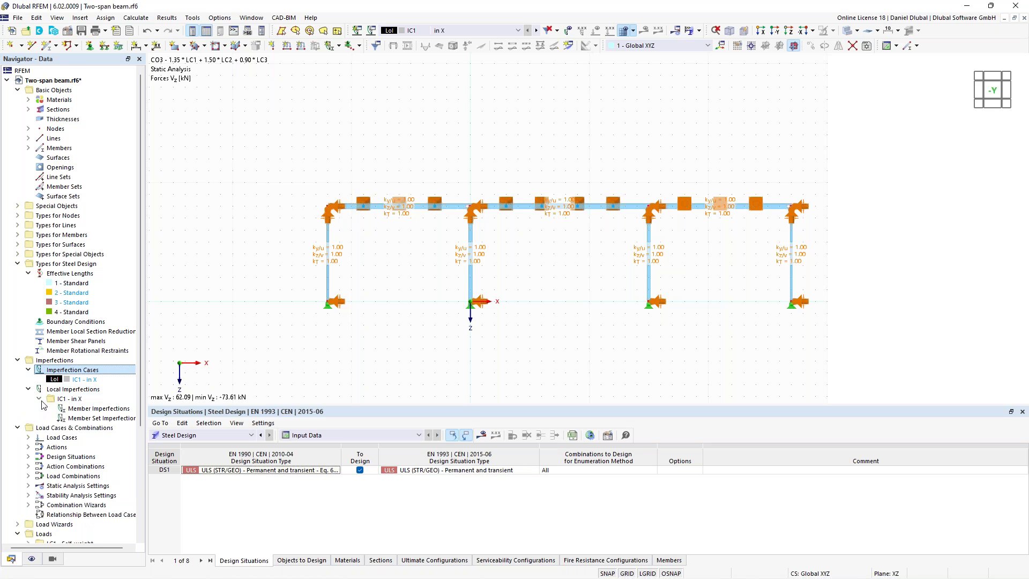
right_click(92, 413)
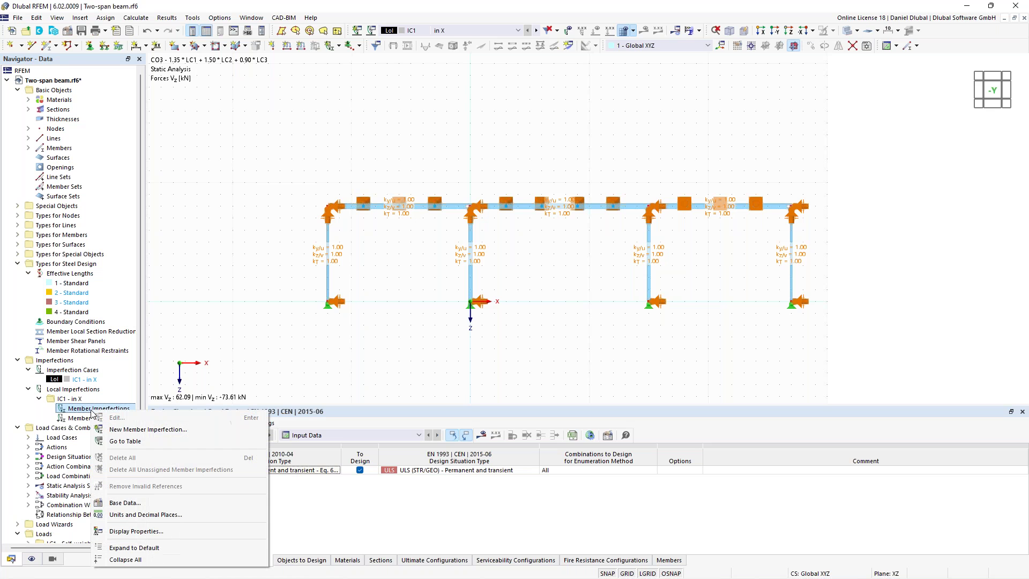
left_click(126, 430)
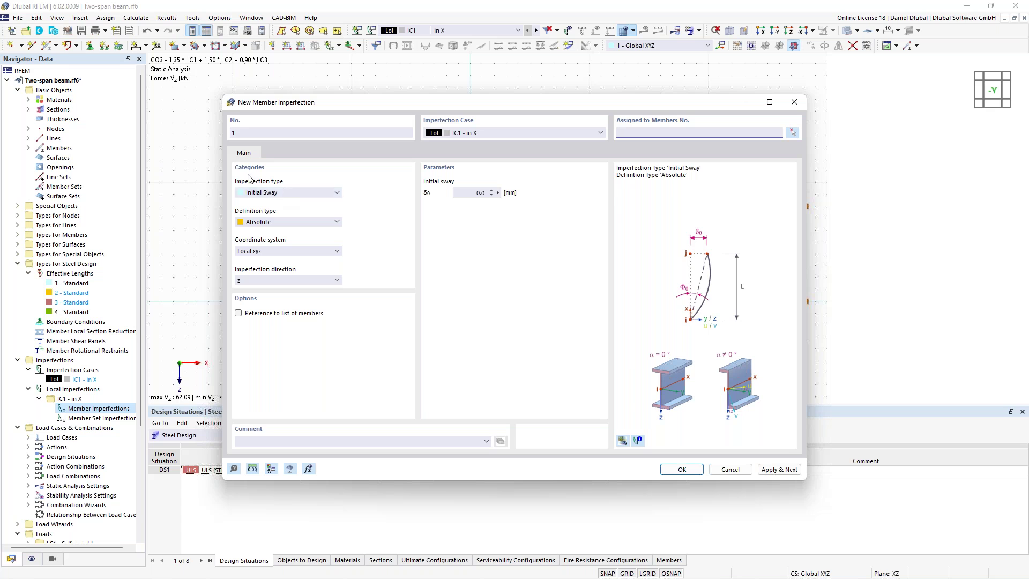
left_click(295, 223)
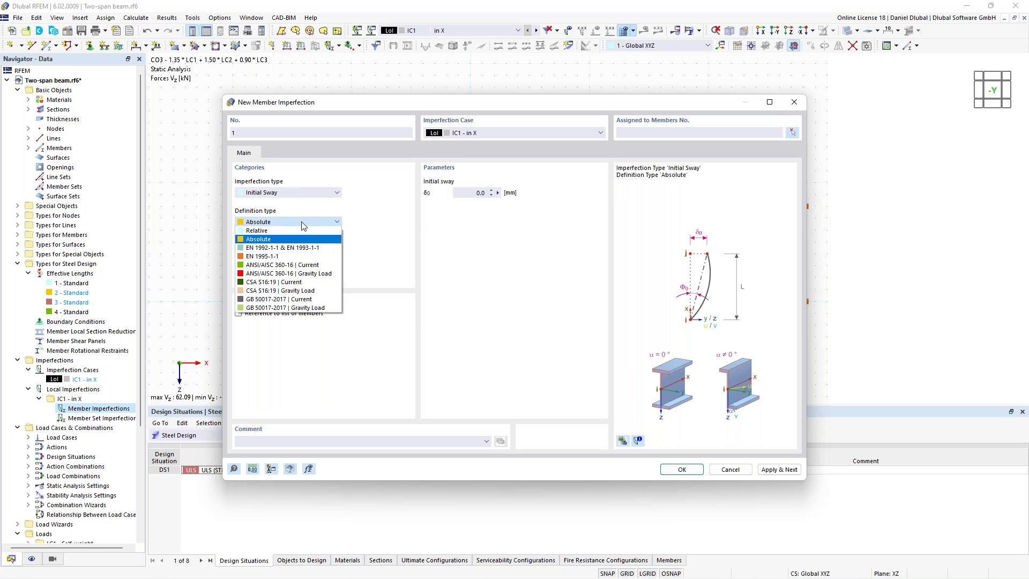
left_click(282, 247)
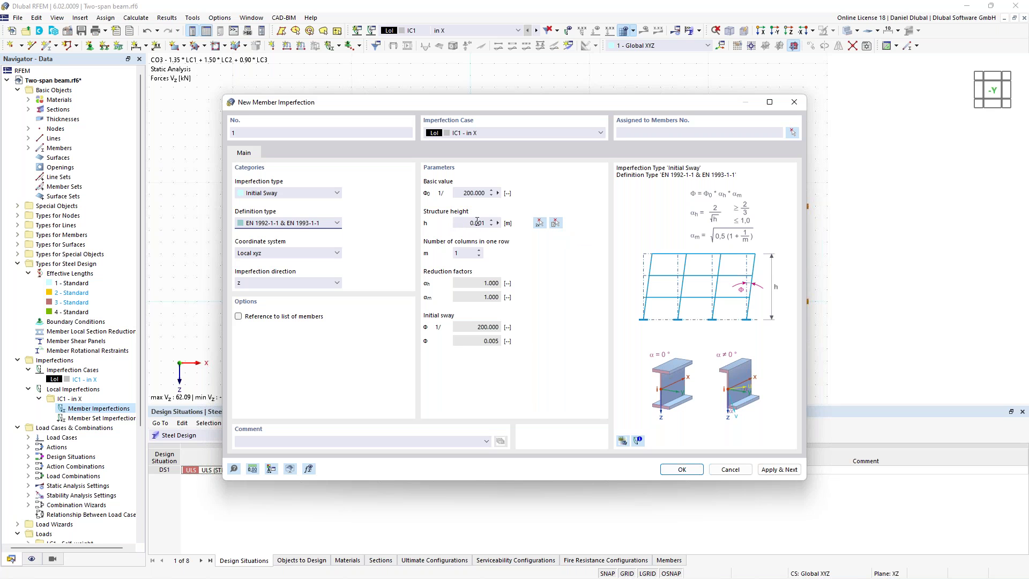
Step: Set the member imperfection's structure height to the 8 m column length picked from the model and the number of columns in one row to 4
left_click(555, 224)
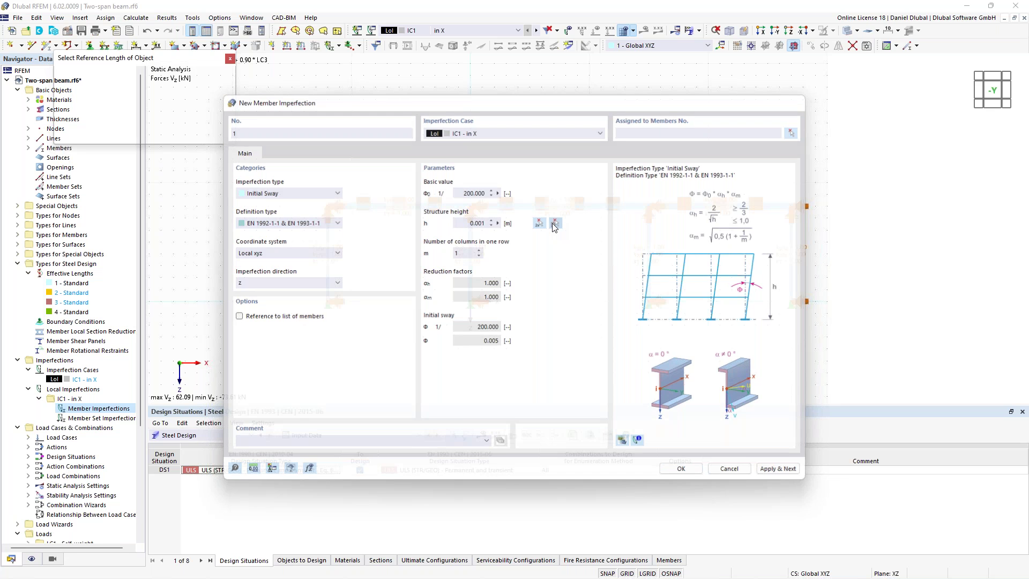
left_click(475, 242)
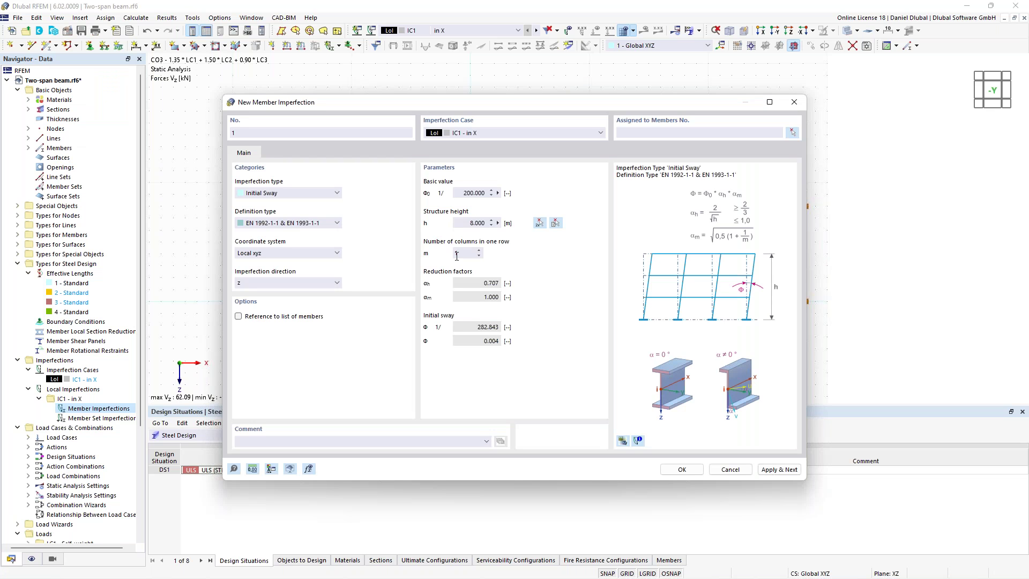
left_click_drag(464, 105, 420, 305)
left_click_drag(593, 299, 629, 116)
left_click(470, 268)
left_click(471, 268)
left_click(471, 268)
double_click(485, 346)
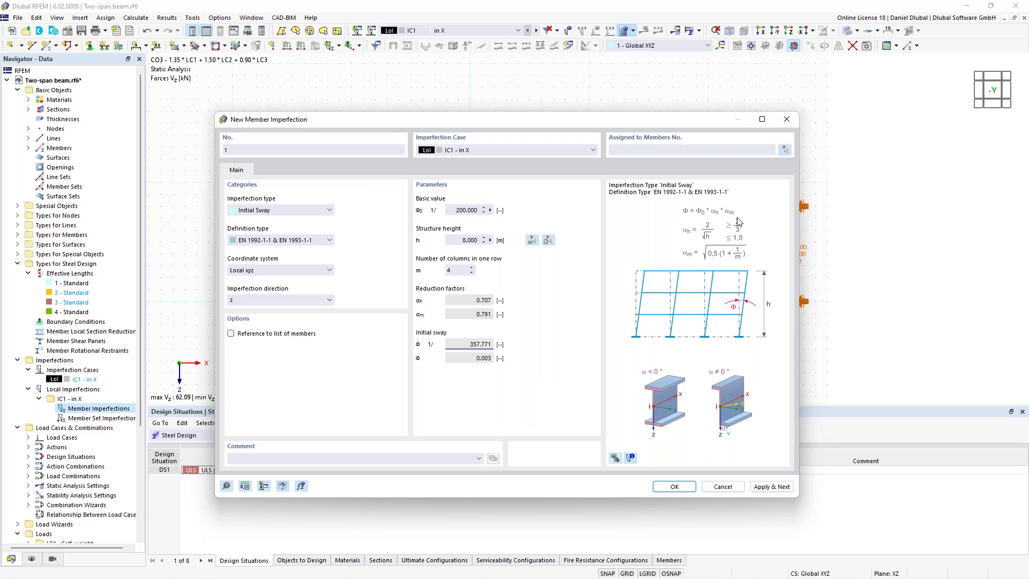
Step: Assign the member imperfection to all four columns, members 1, 3, 5 and 7, accept it, and display the imperfections on the frame
left_click(785, 149)
left_click_drag(434, 244, 301, 243)
left_click(160, 156)
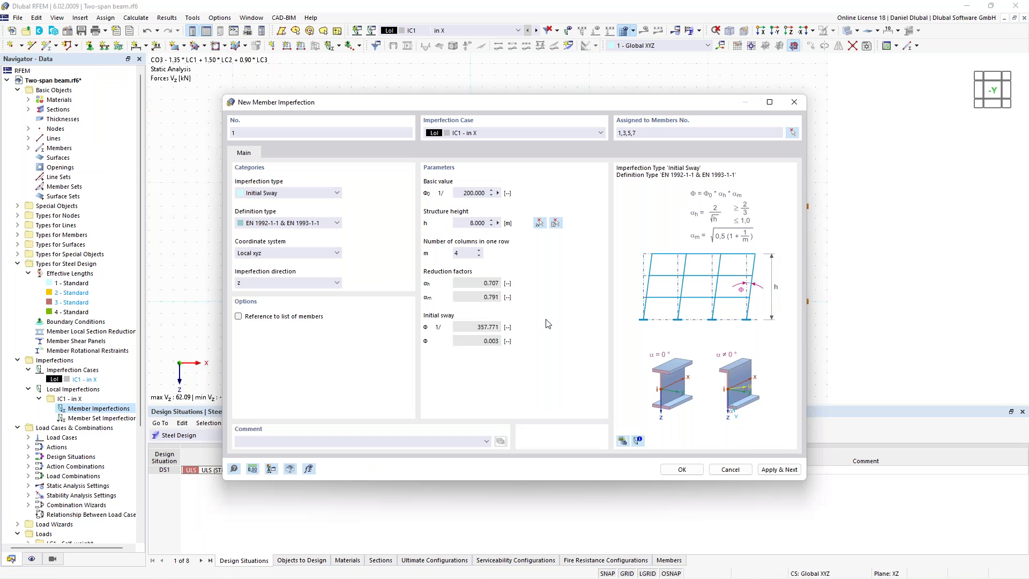
left_click(681, 469)
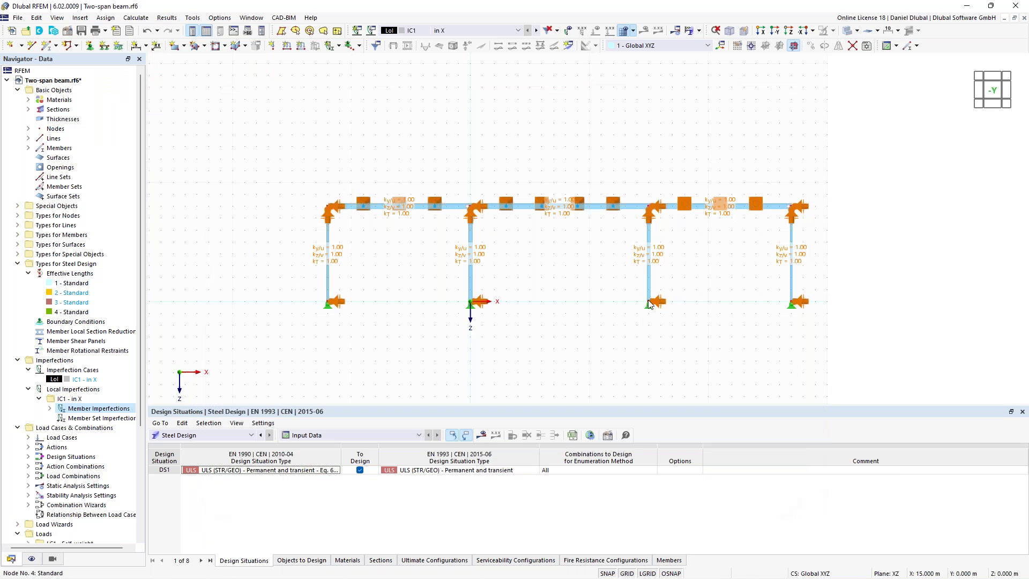
left_click(568, 30)
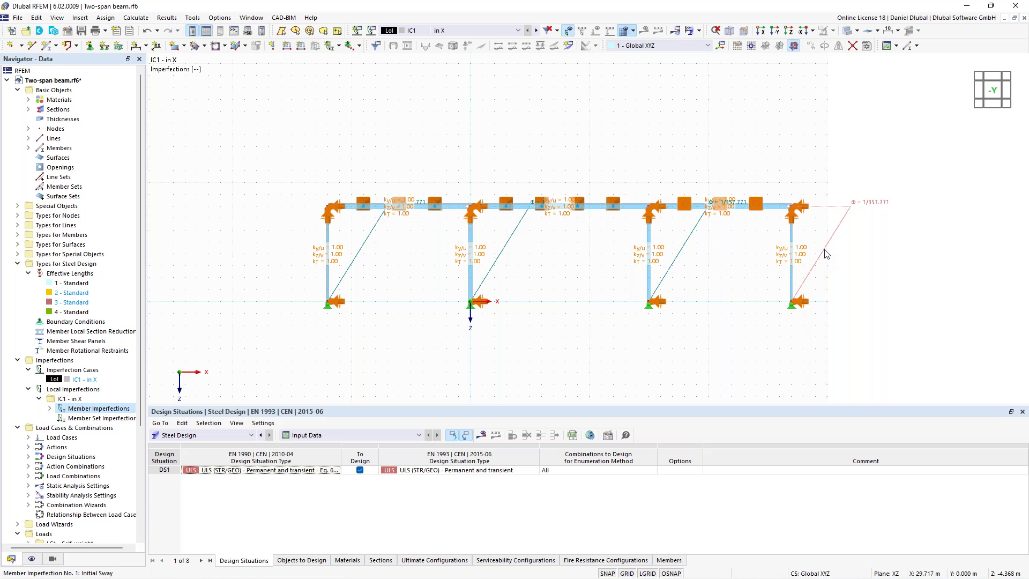
mouse_move(825, 254)
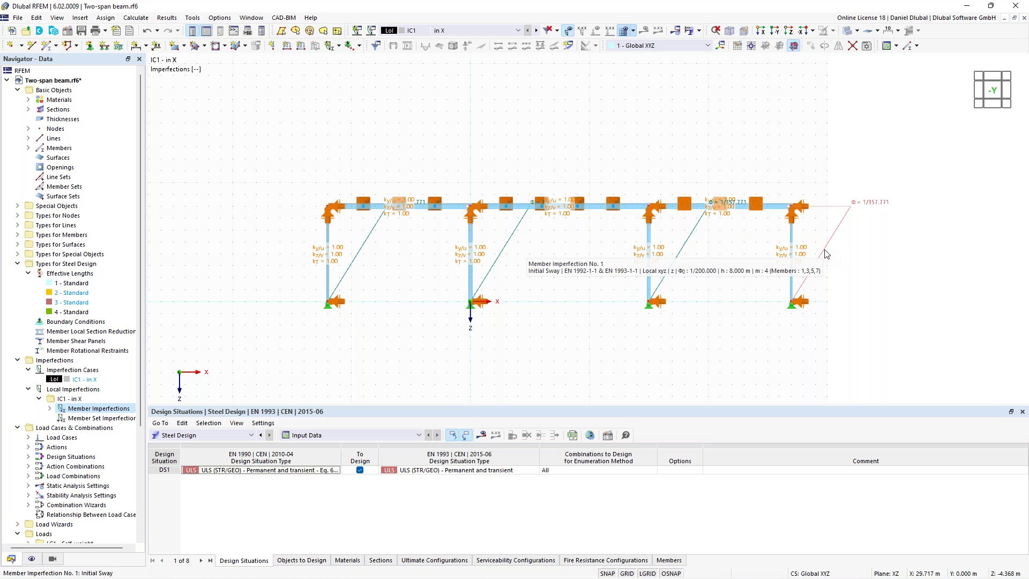
Step: Delete the imperfection case IC1 - in X together with its member imperfection
right_click(98, 380)
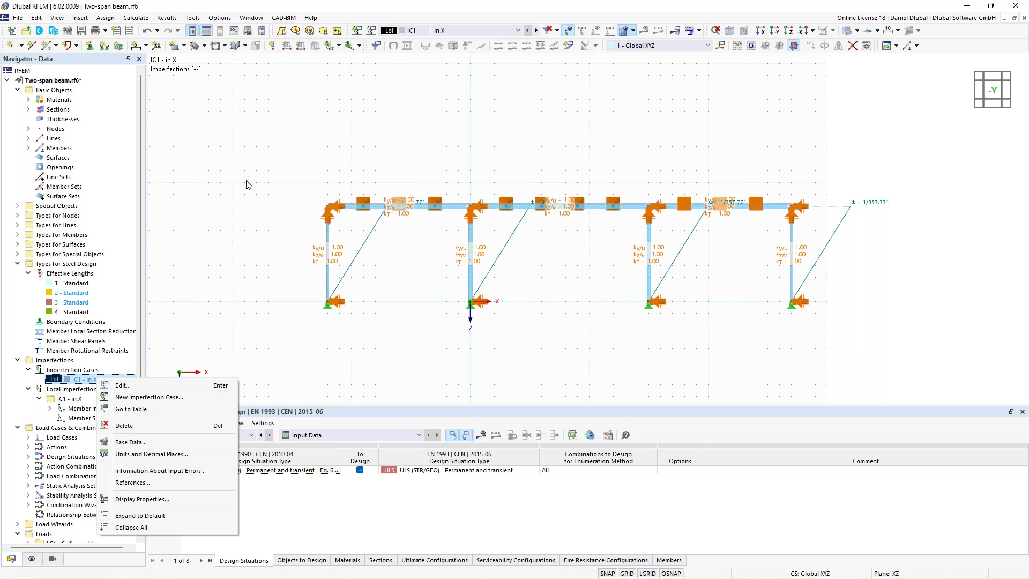
left_click(147, 425)
left_click(524, 331)
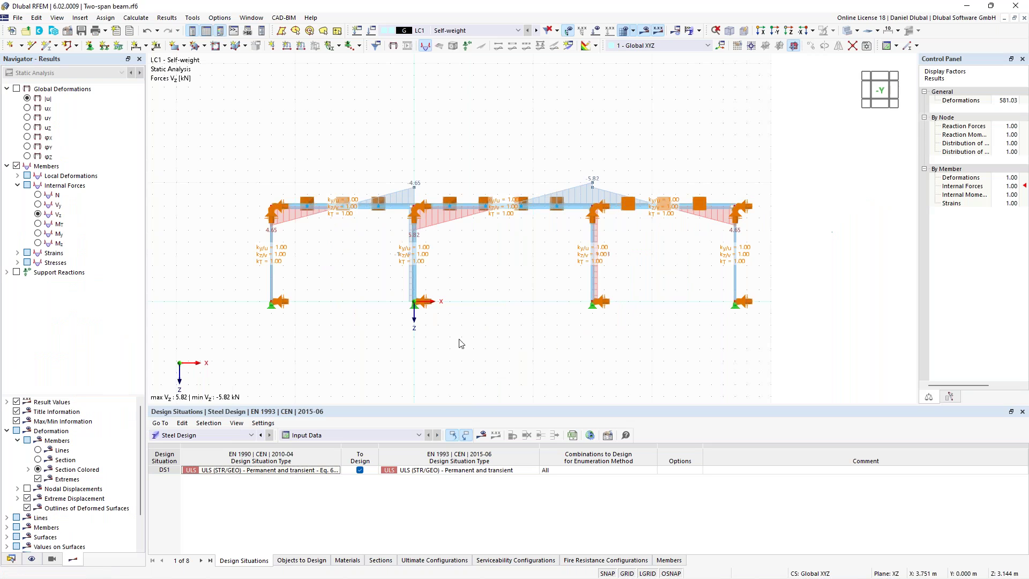
left_click(11, 558)
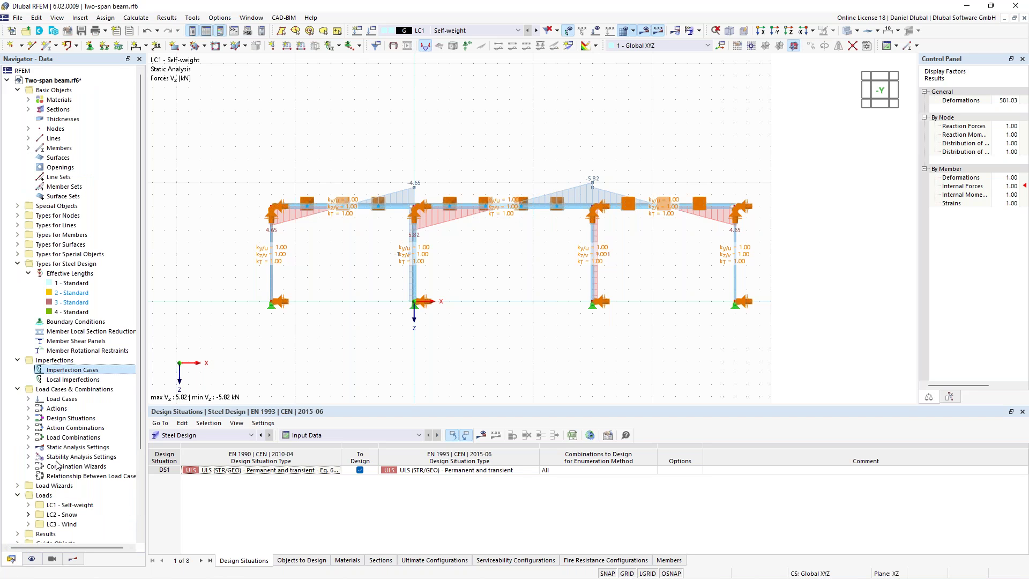
right_click(76, 373)
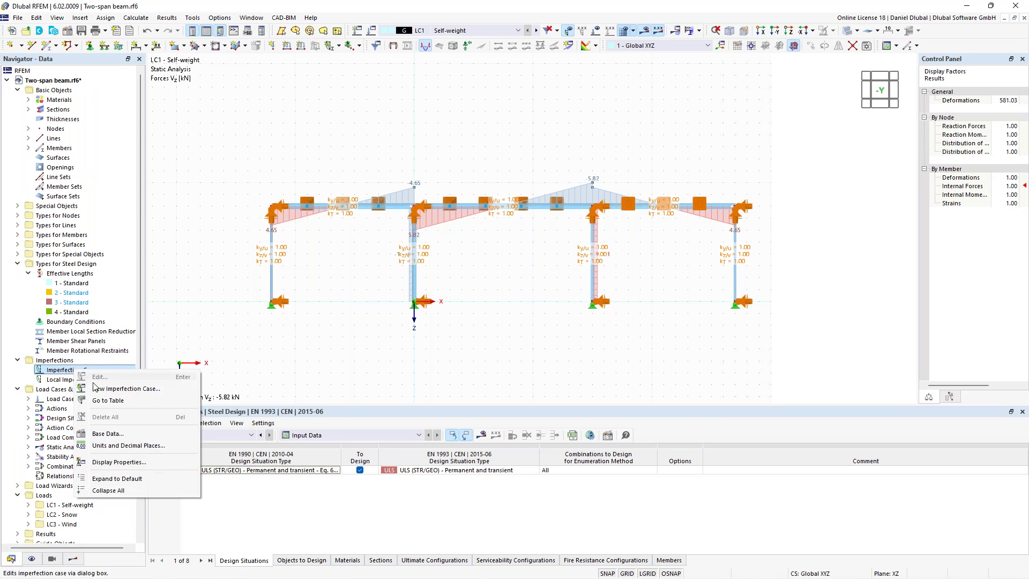
left_click(144, 394)
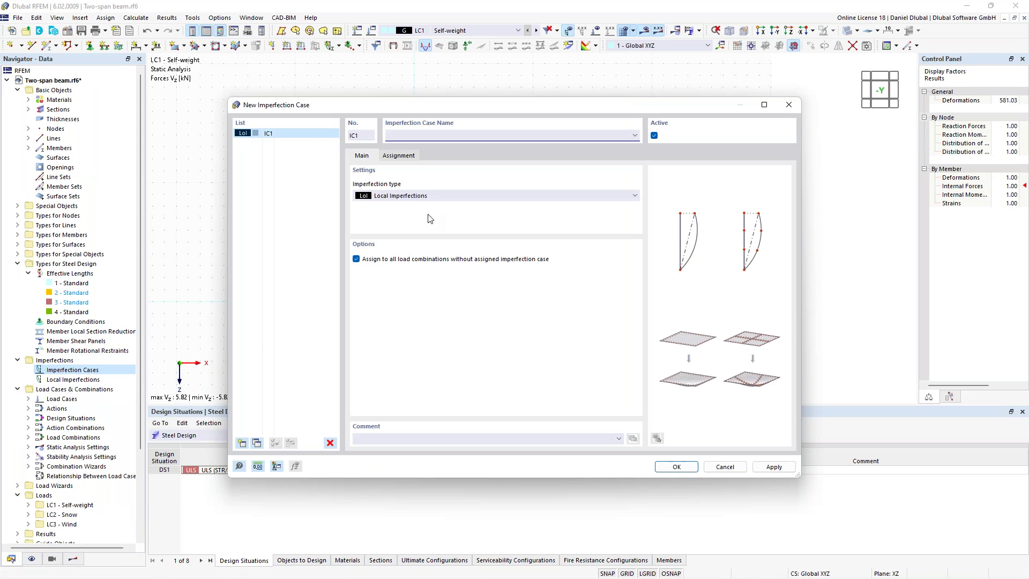
left_click(424, 196)
left_click(404, 240)
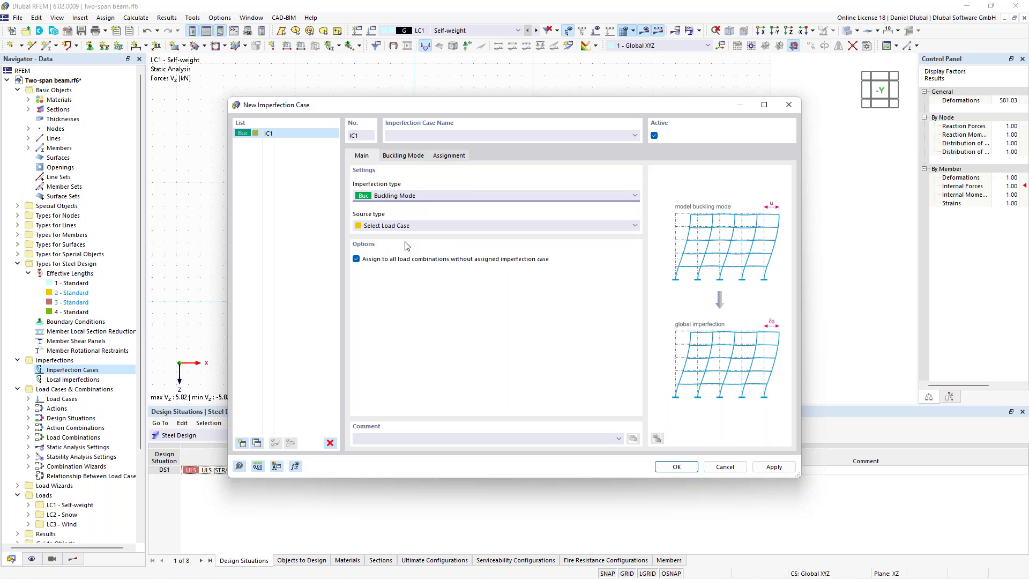
left_click(409, 226)
left_click(409, 226)
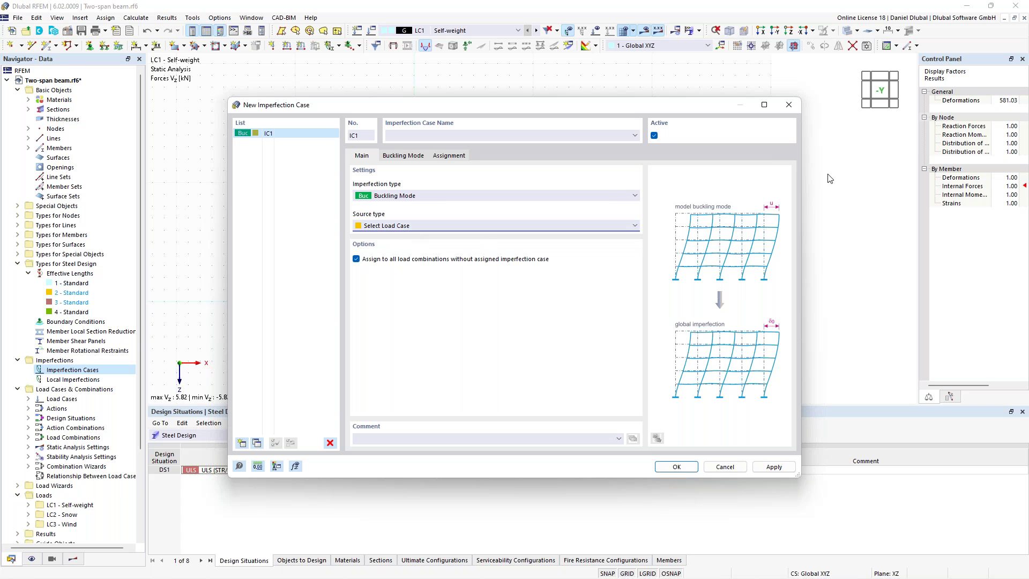
left_click(792, 108)
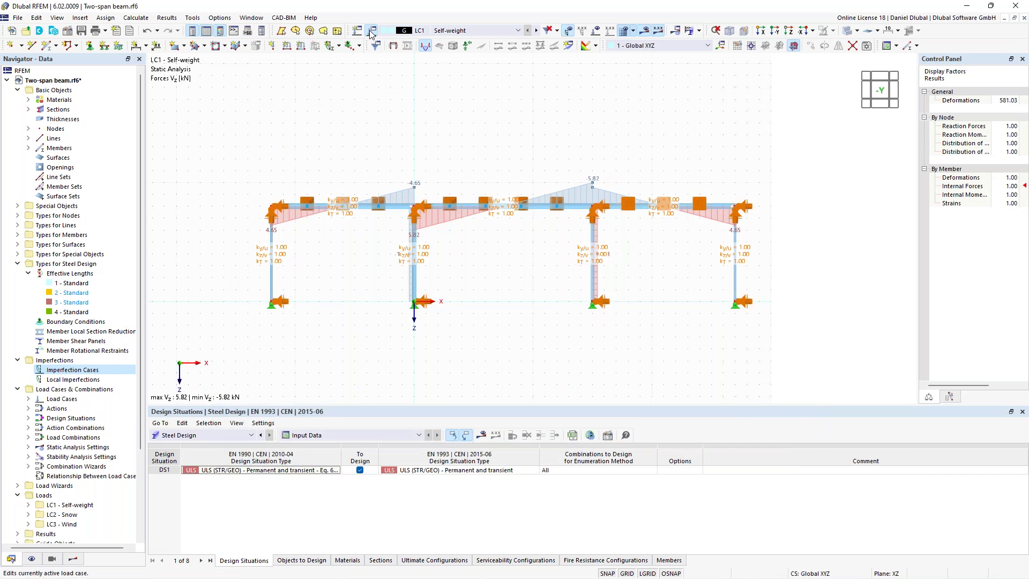
left_click(373, 32)
left_click(887, 52)
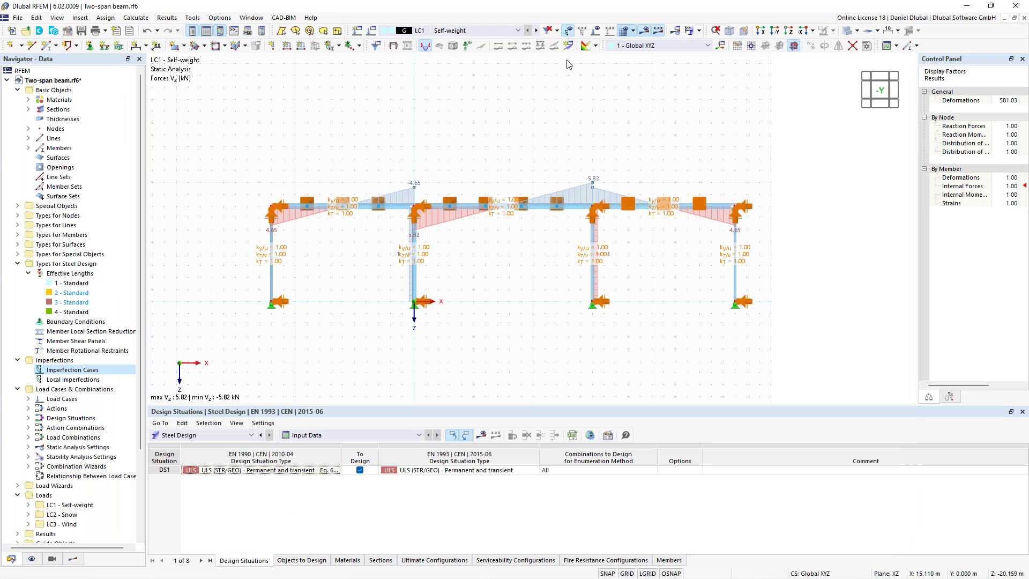
Step: Enable the critical load calculation for load case LC2 - Snow with stability settings ST1, linear eigenvalue method by Lanczos, and accept deleting its results
left_click(537, 30)
left_click(537, 30)
left_click(392, 45)
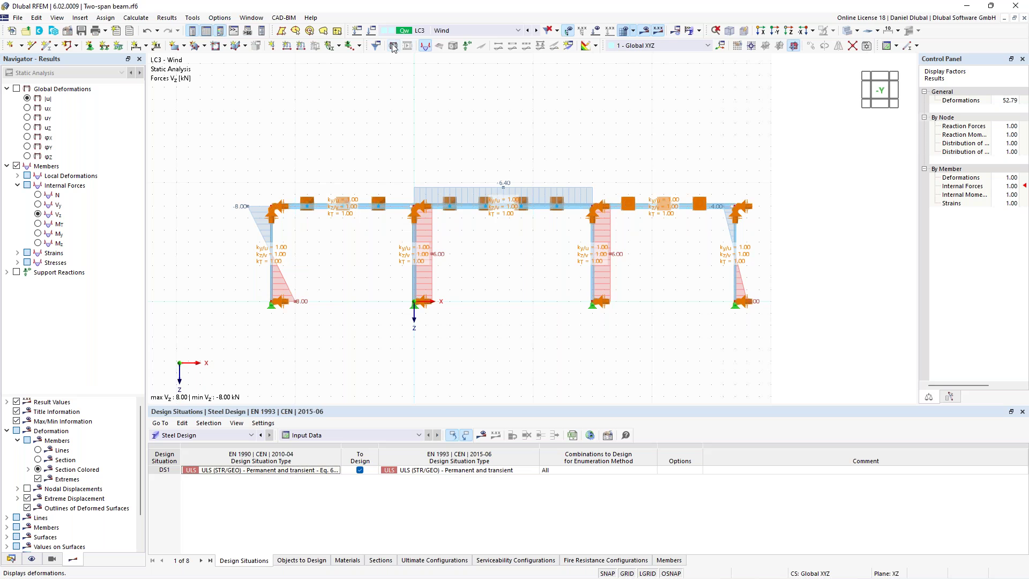
left_click(529, 30)
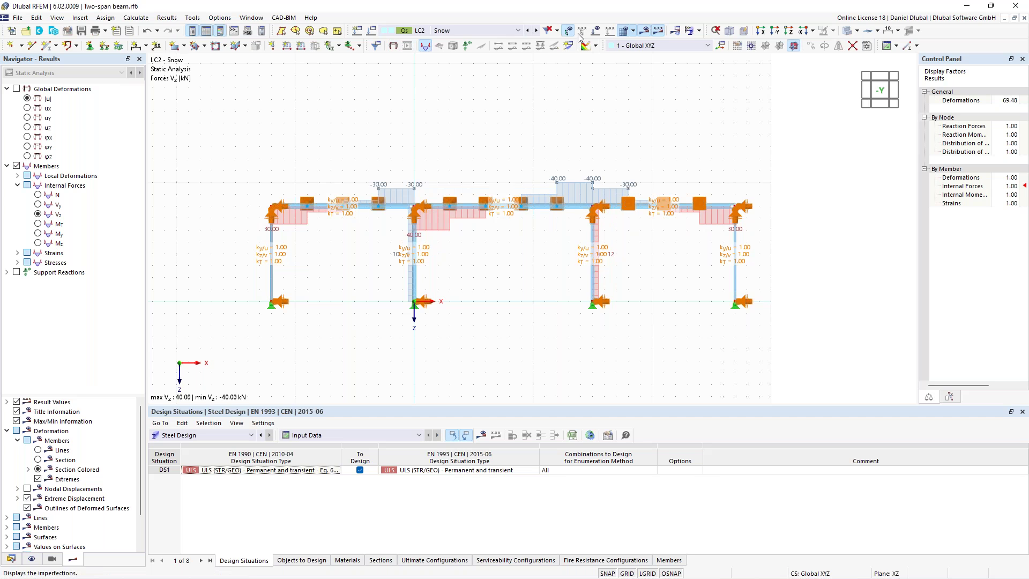
left_click(624, 31)
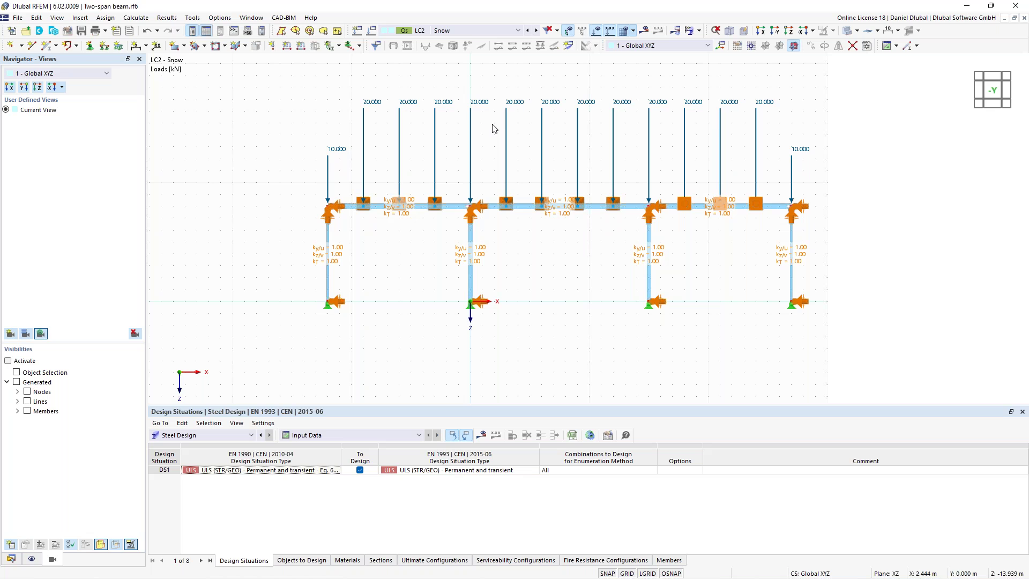
left_click(373, 34)
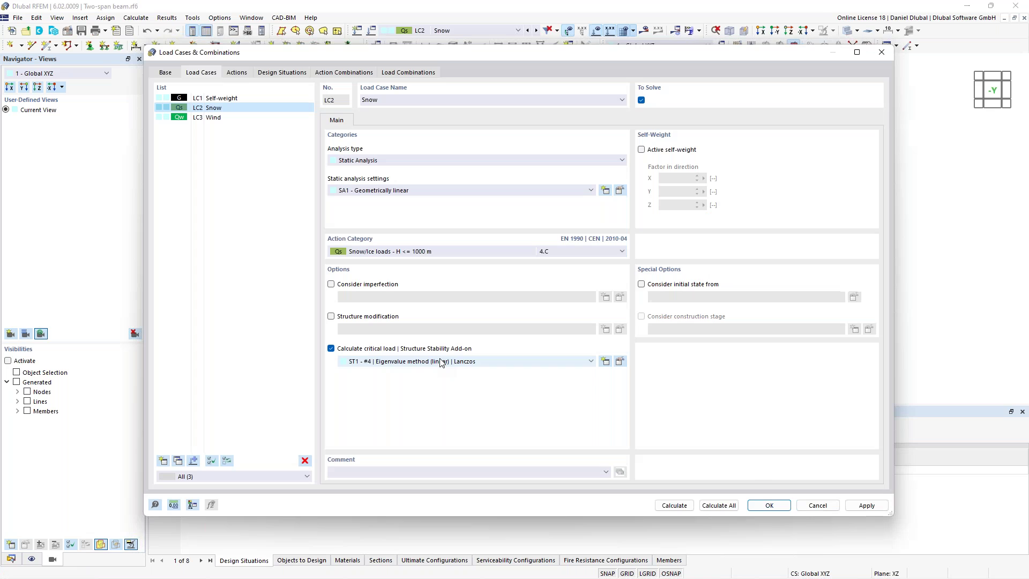
left_click(766, 506)
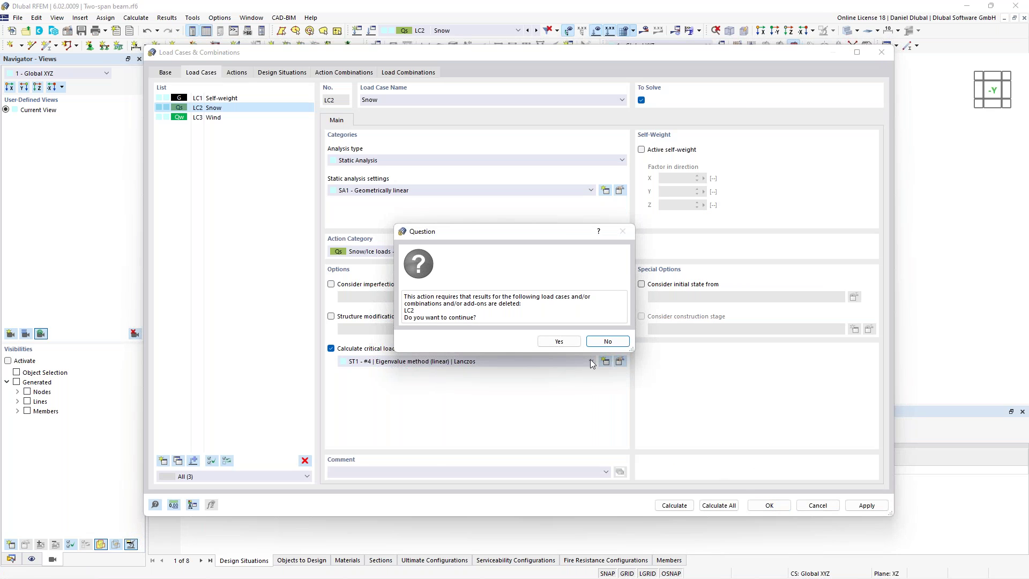
left_click(560, 341)
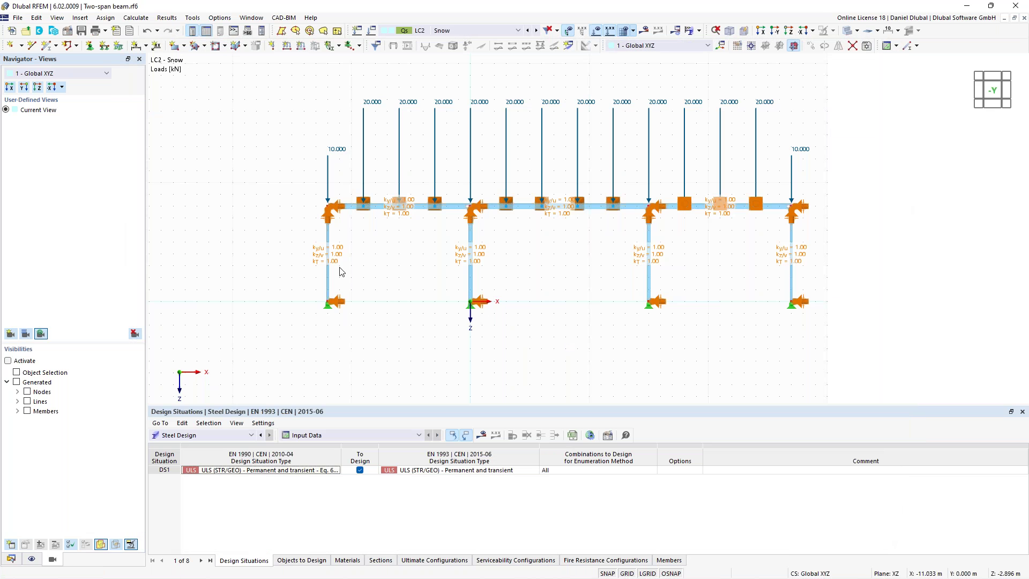
Step: Start a new imperfection case IC1 of type Buckling Mode, taking buckling mode 1 from load case LC2 - Snow
left_click(11, 558)
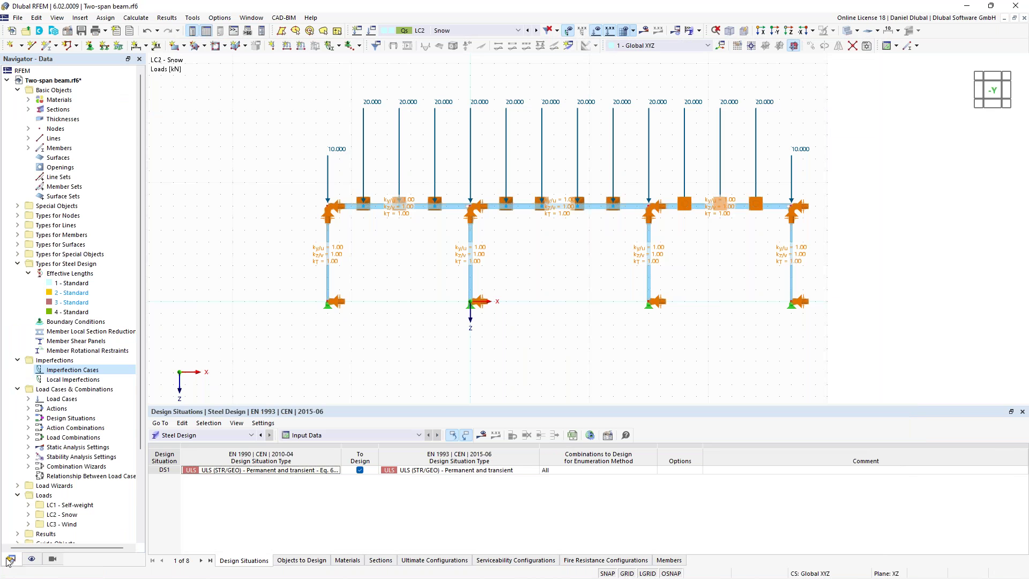
right_click(69, 370)
left_click(94, 389)
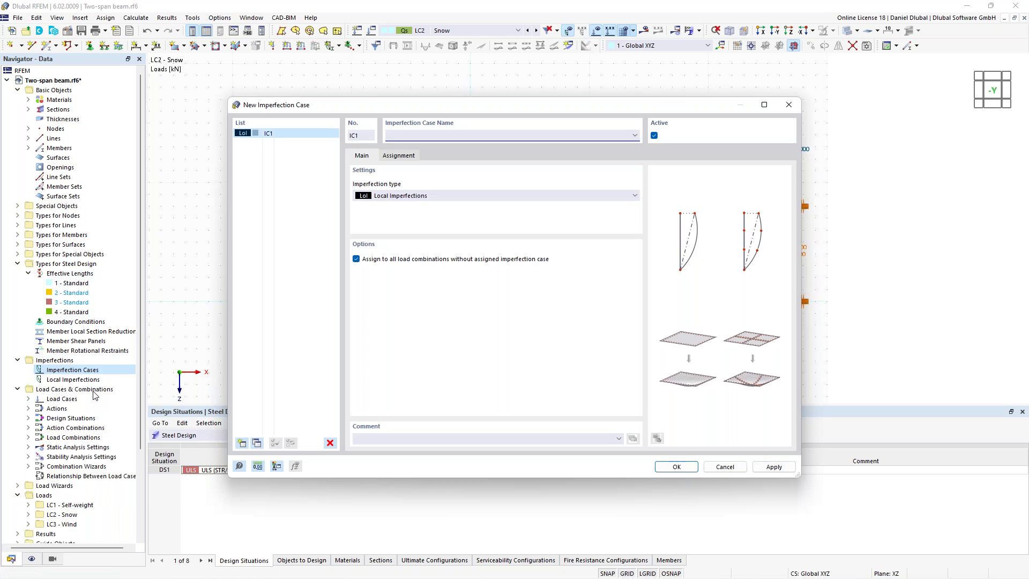
left_click(425, 197)
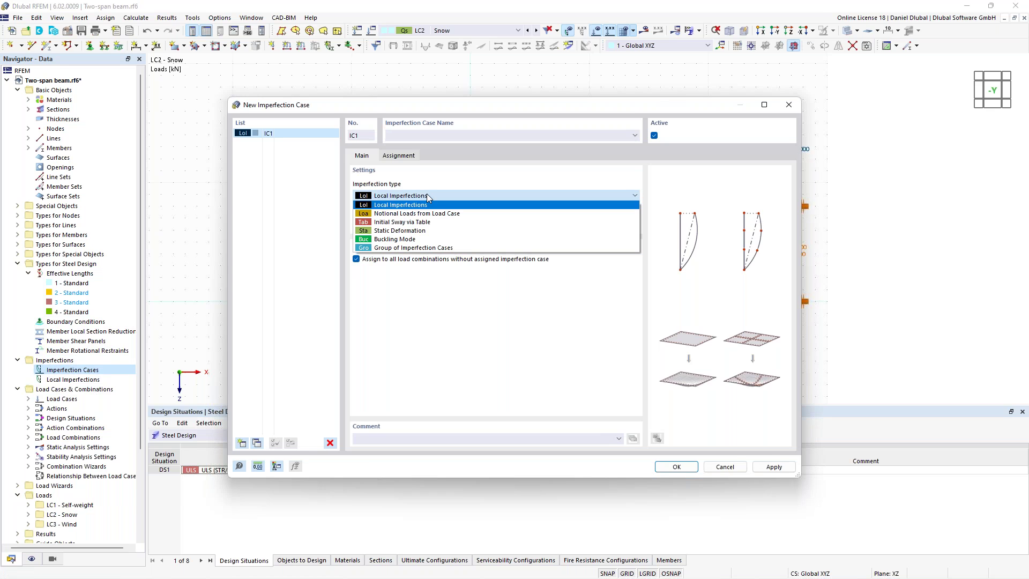
left_click(389, 239)
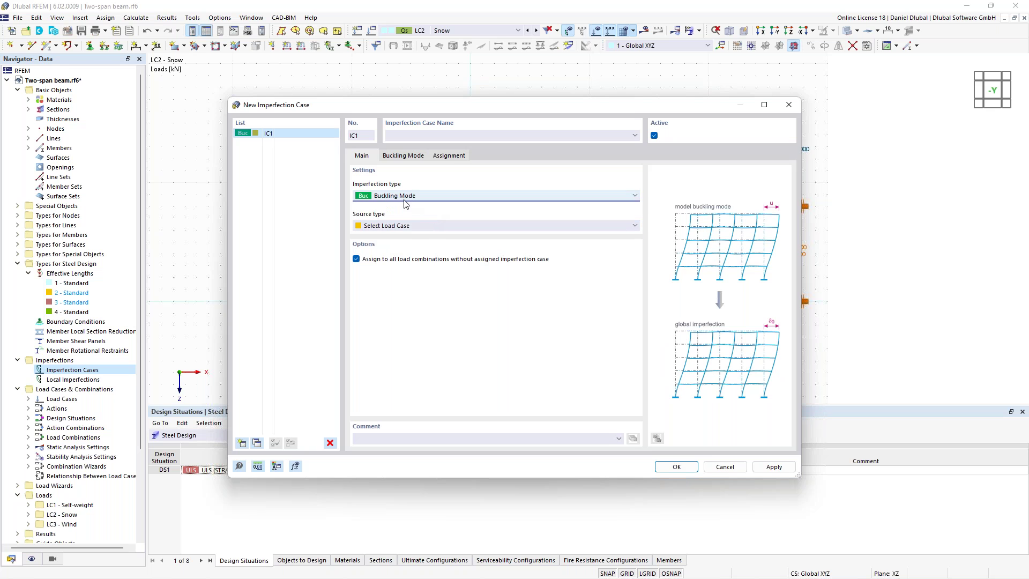
left_click(390, 225)
left_click(389, 236)
left_click(412, 158)
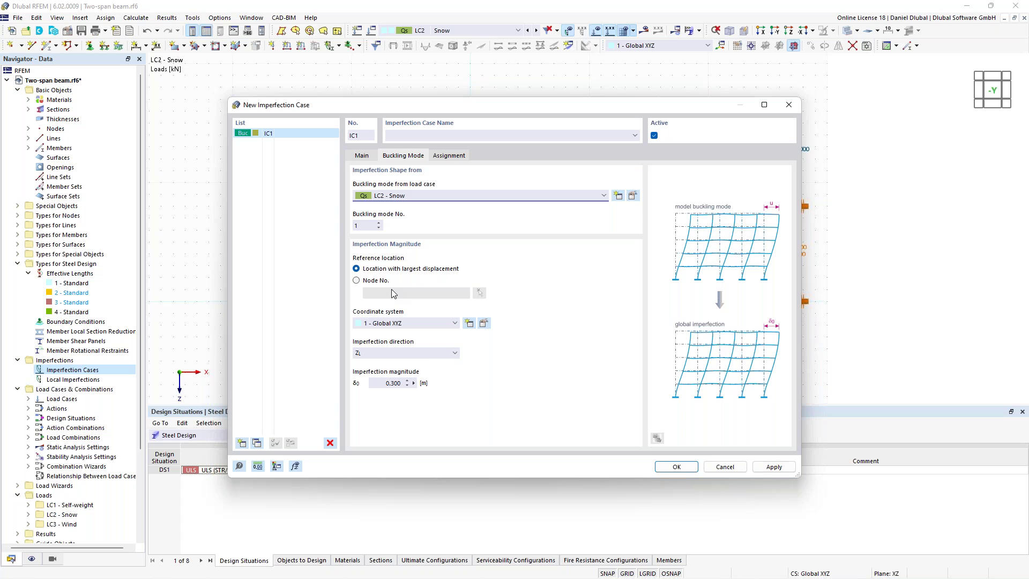
Step: Set IC1's imperfection direction to XL and its magnitude to 0.02 m, and accept the case
left_click(432, 356)
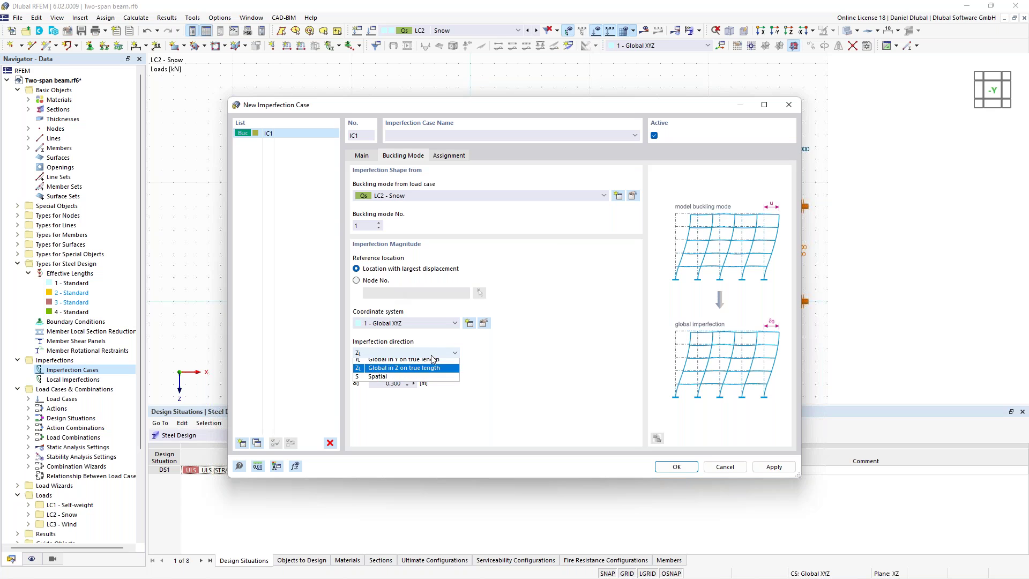
left_click(430, 361)
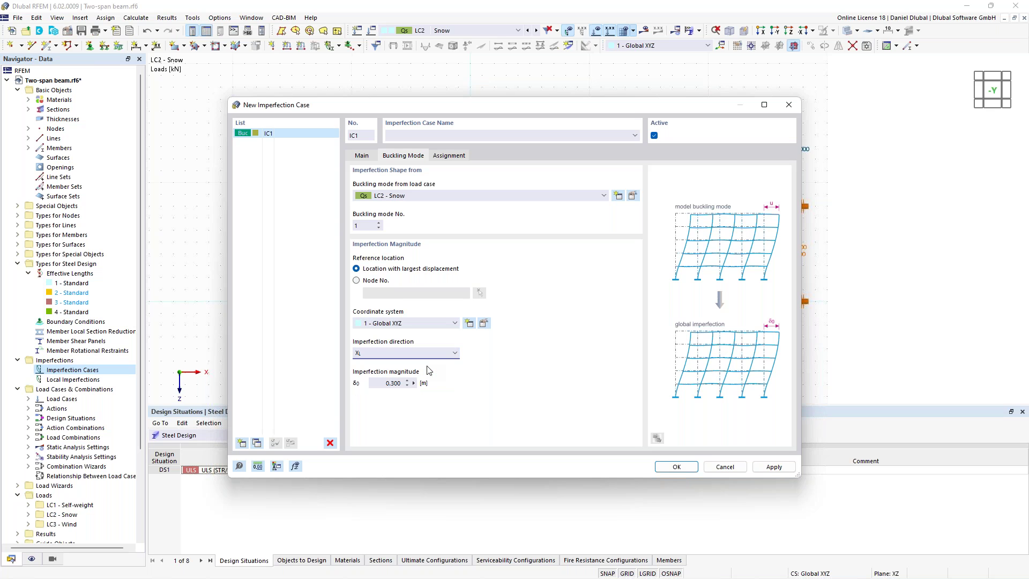
left_click(422, 386)
type("0,")
type("02")
left_click_drag(389, 383, 424, 384)
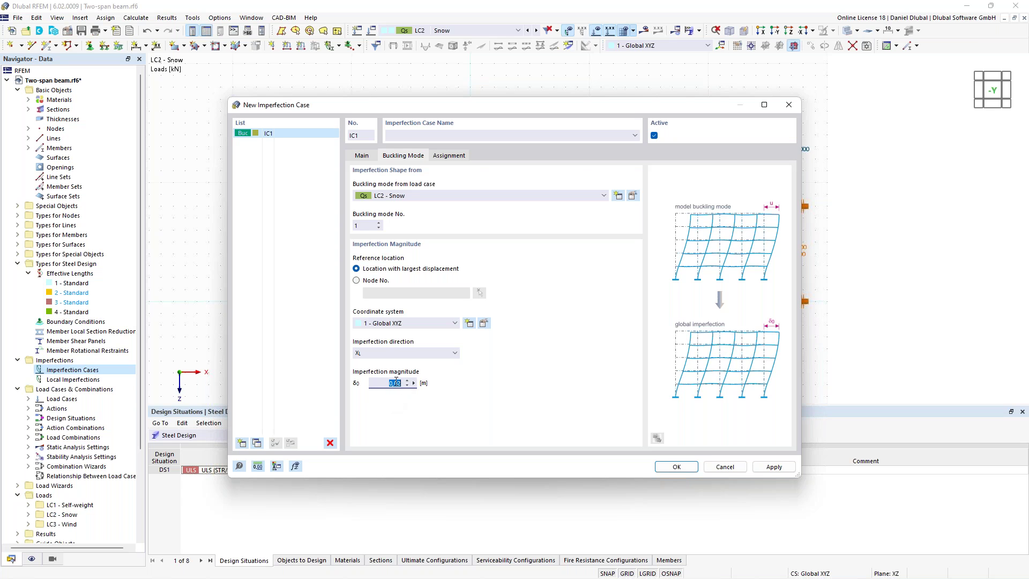
left_click(449, 156)
left_click(390, 156)
left_click(677, 467)
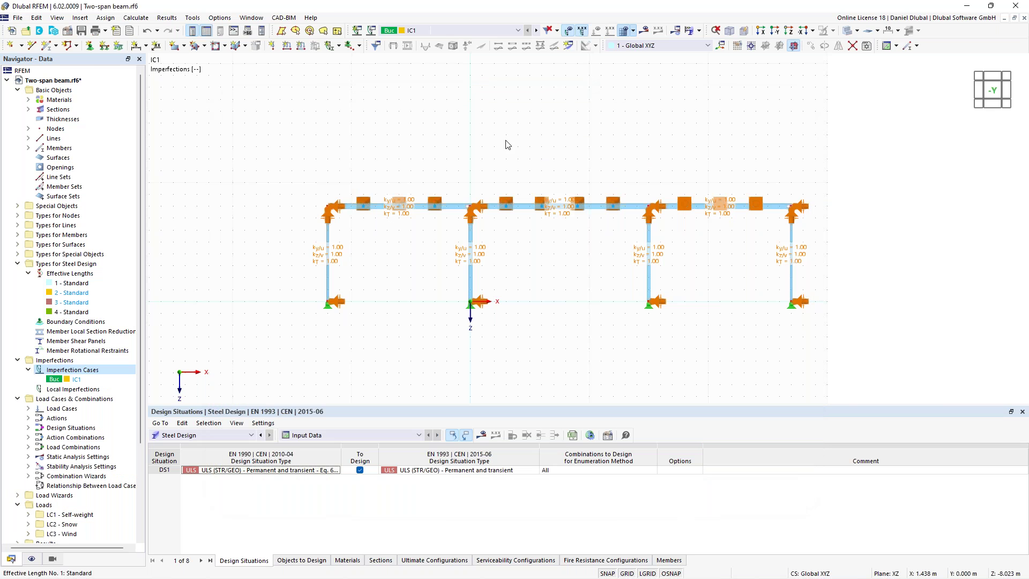
Step: Show the results of imperfection case IC1 by running its calculation
left_click(469, 27)
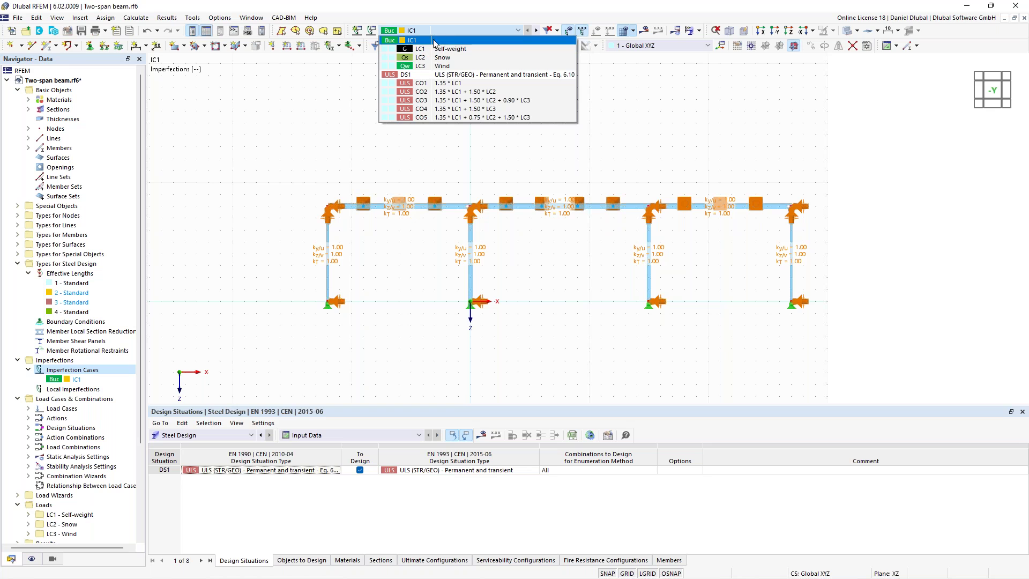
left_click(635, 93)
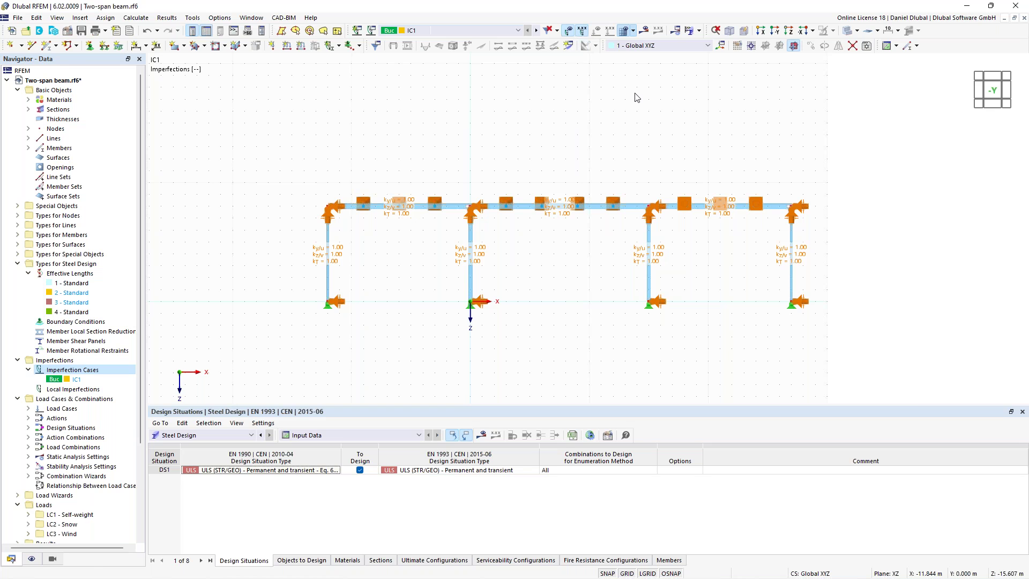
left_click(645, 33)
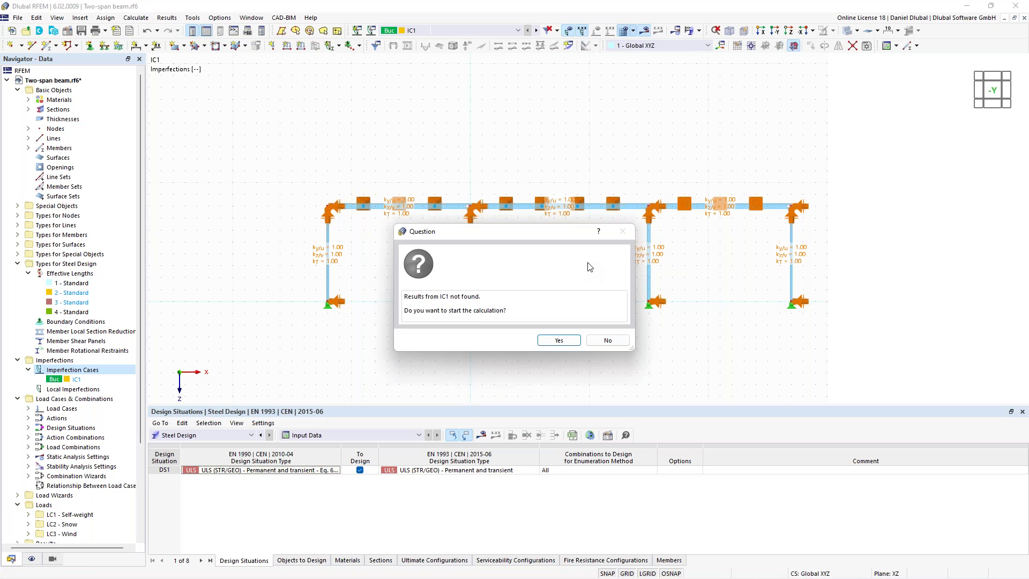
left_click(559, 340)
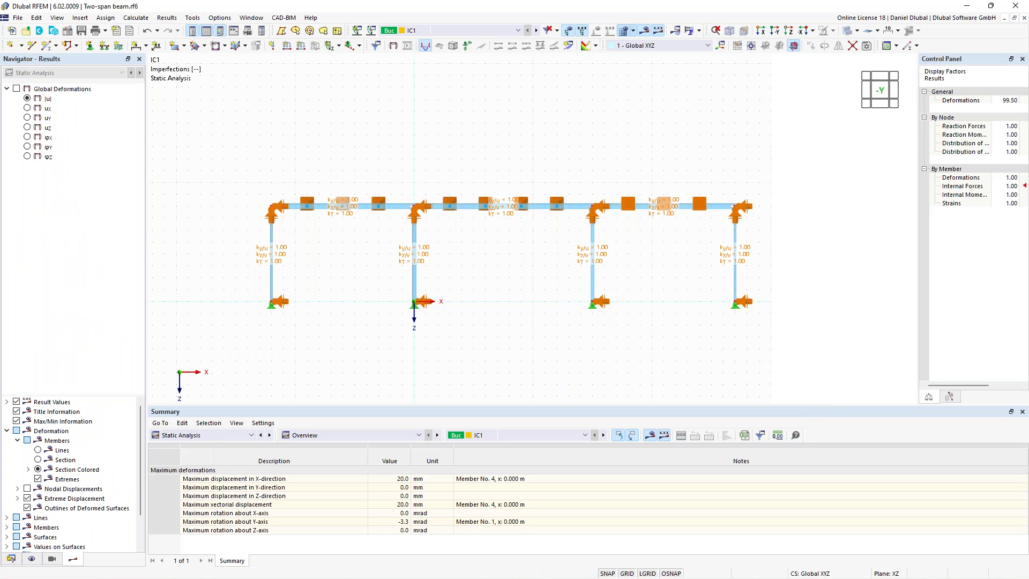
Step: Display the global deformations |u| of imperfection case IC1 on the frame and examine the sway shape of the columns
left_click(26, 99)
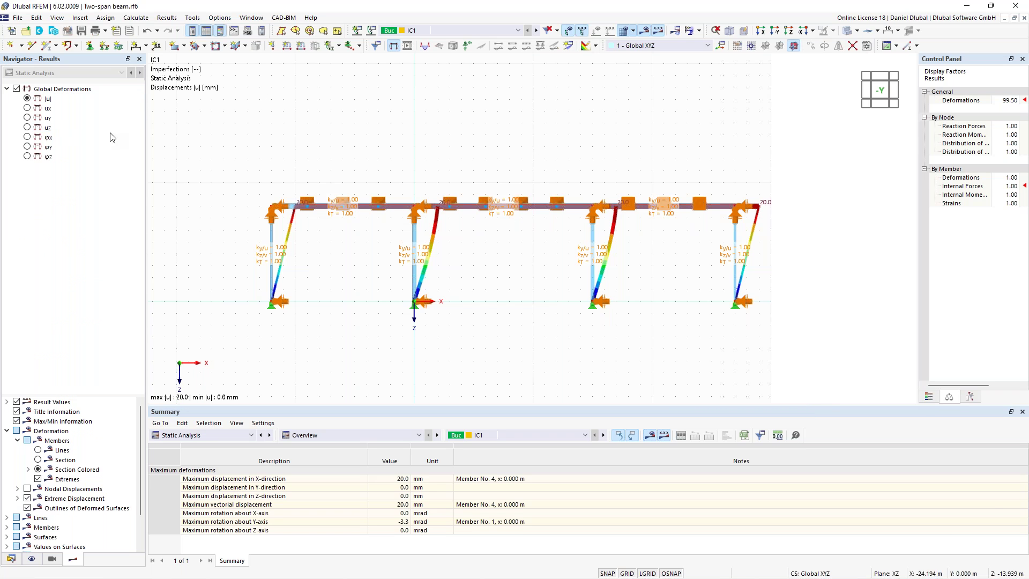
scroll(756, 184, "up", 2)
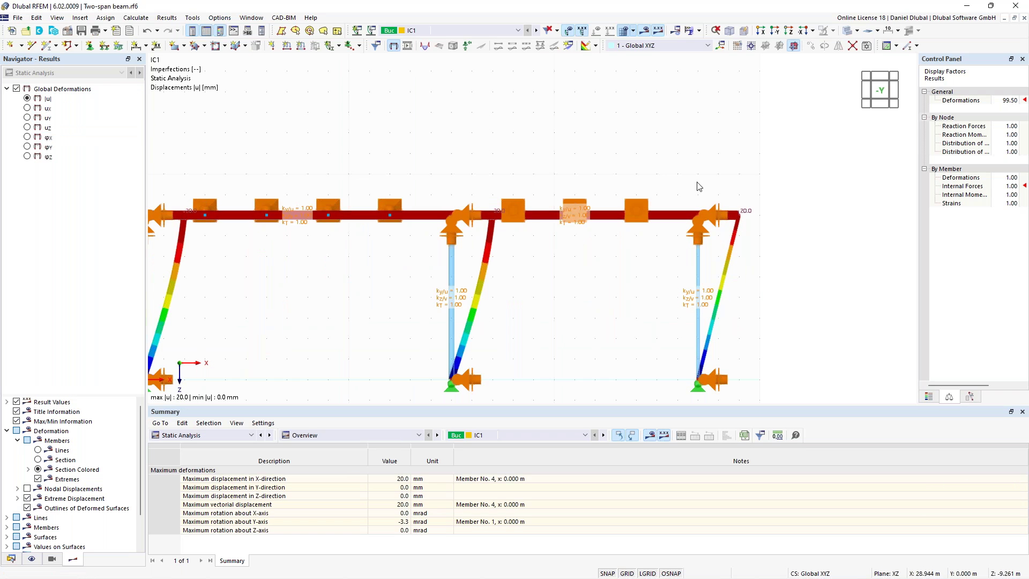
scroll(731, 191, "down", 1)
scroll(730, 209, "down", 1)
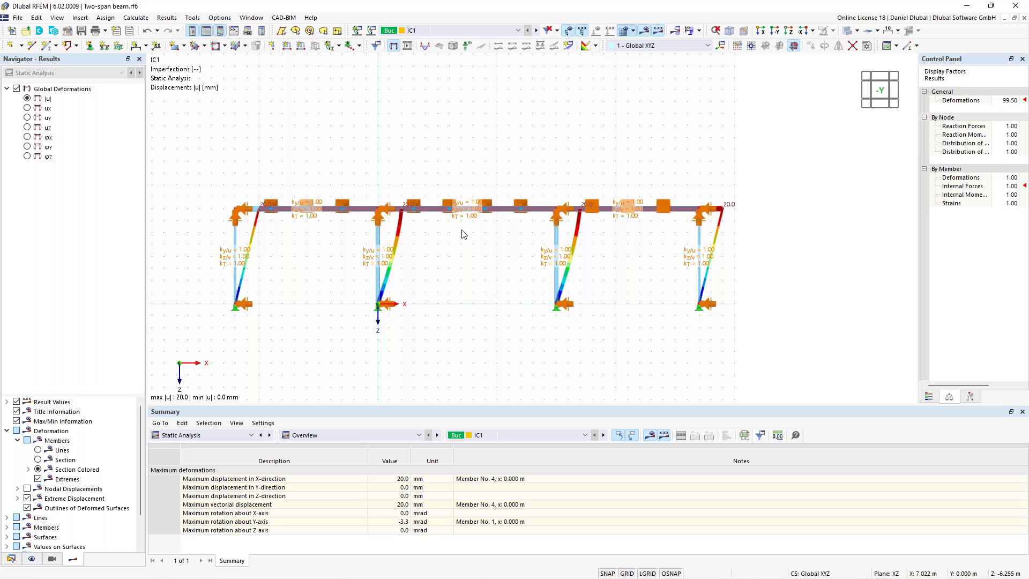
Step: Assign combination wizard 1, with second-order analysis SA2, to design situation DS1 and check that the wizard considers imperfection cases
left_click(12, 560)
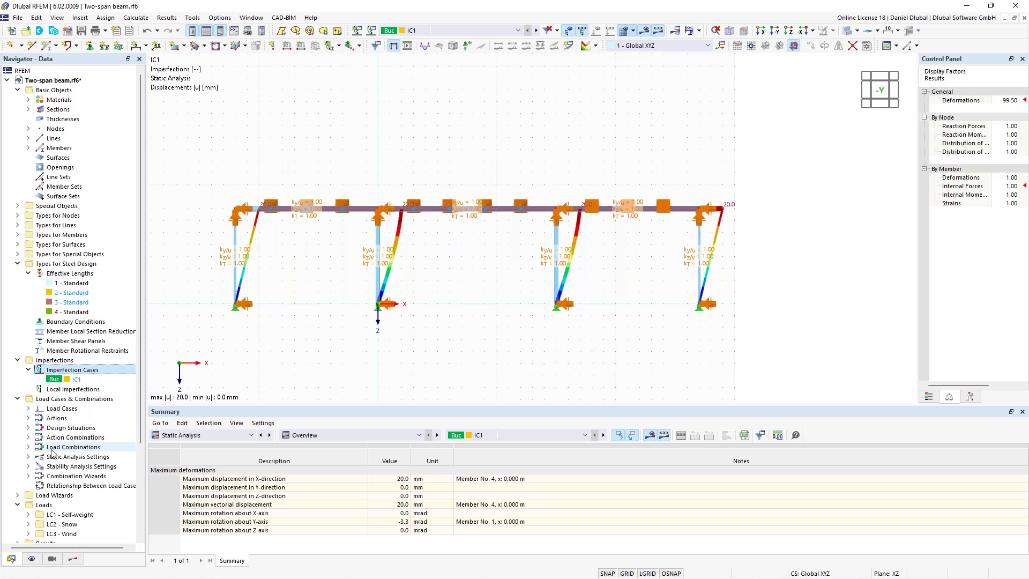
right_click(80, 429)
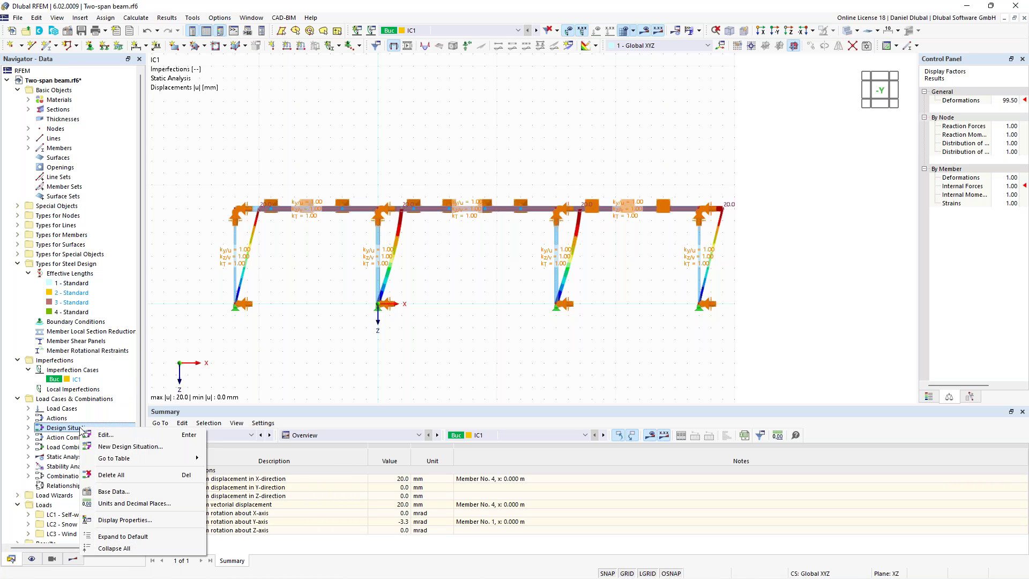
left_click(132, 437)
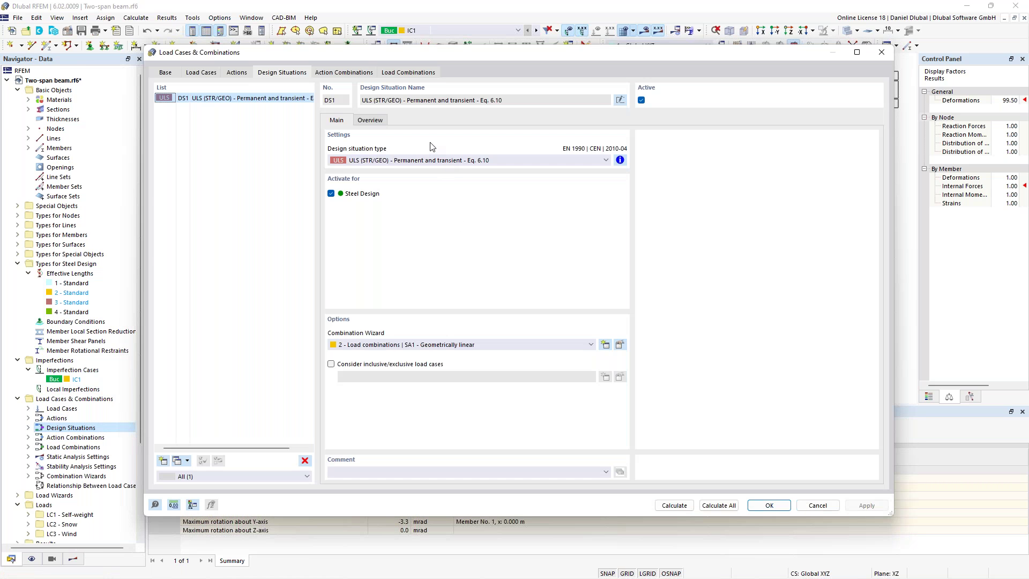
left_click(382, 345)
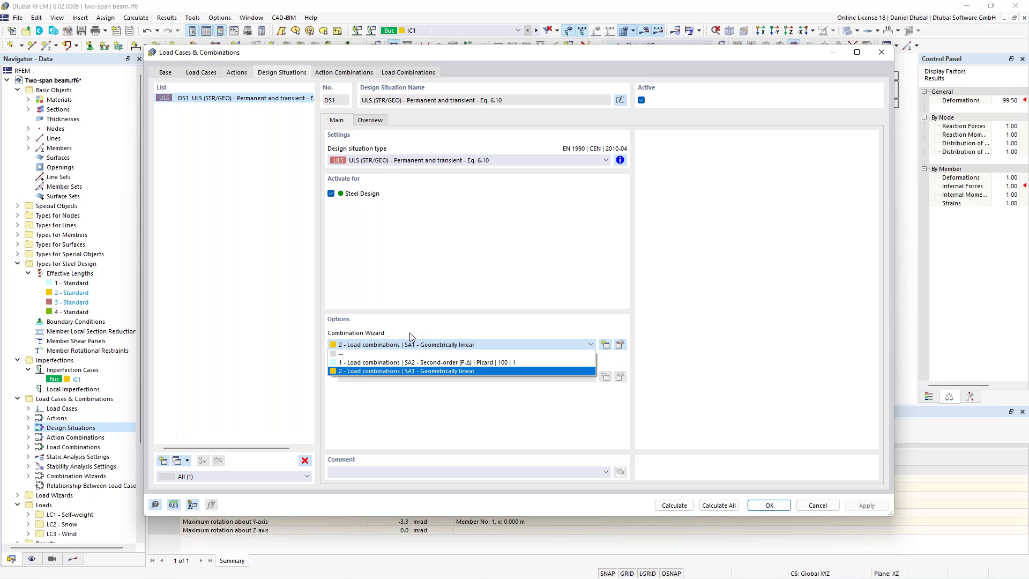
left_click(407, 363)
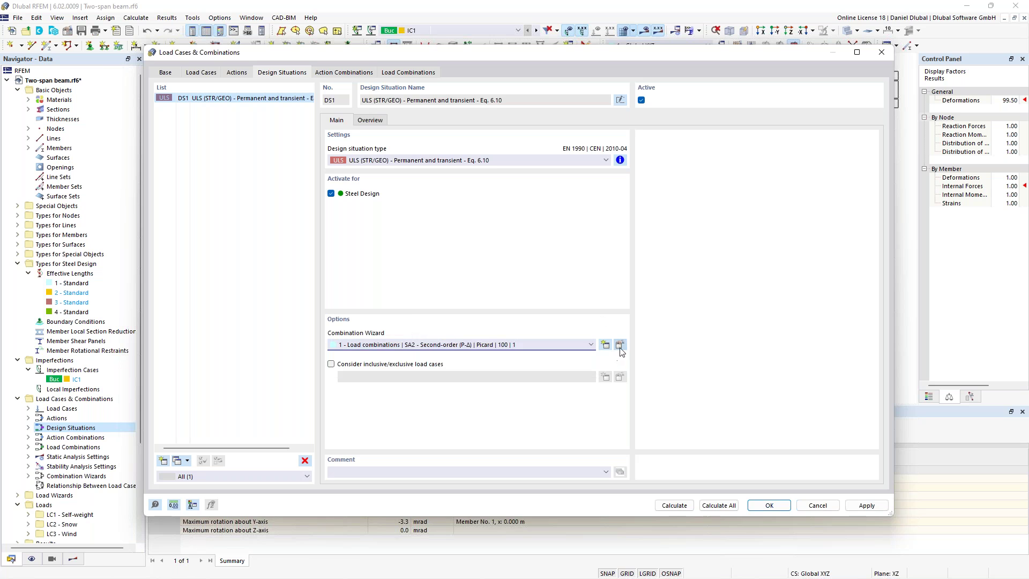
left_click(619, 344)
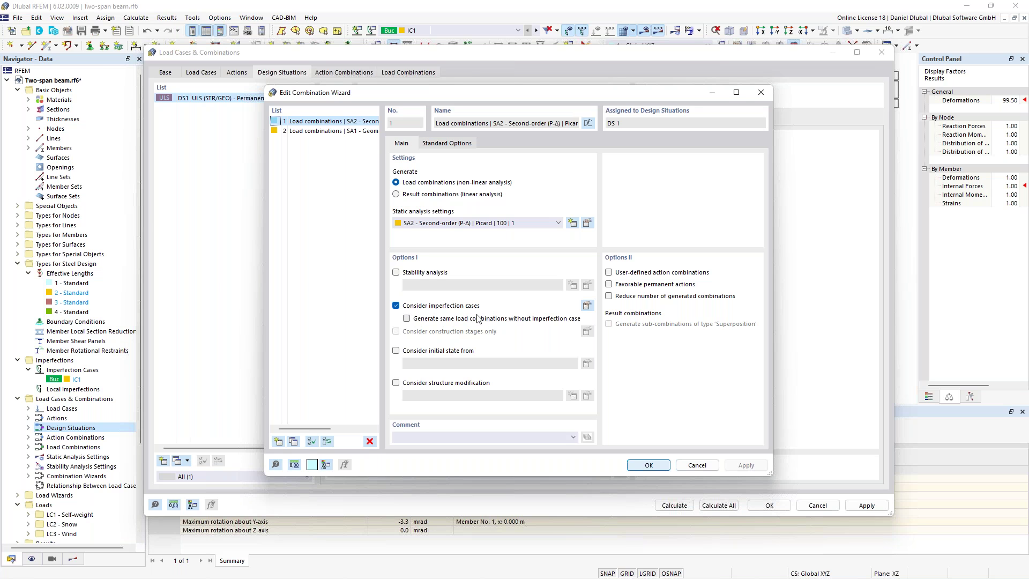
left_click(651, 464)
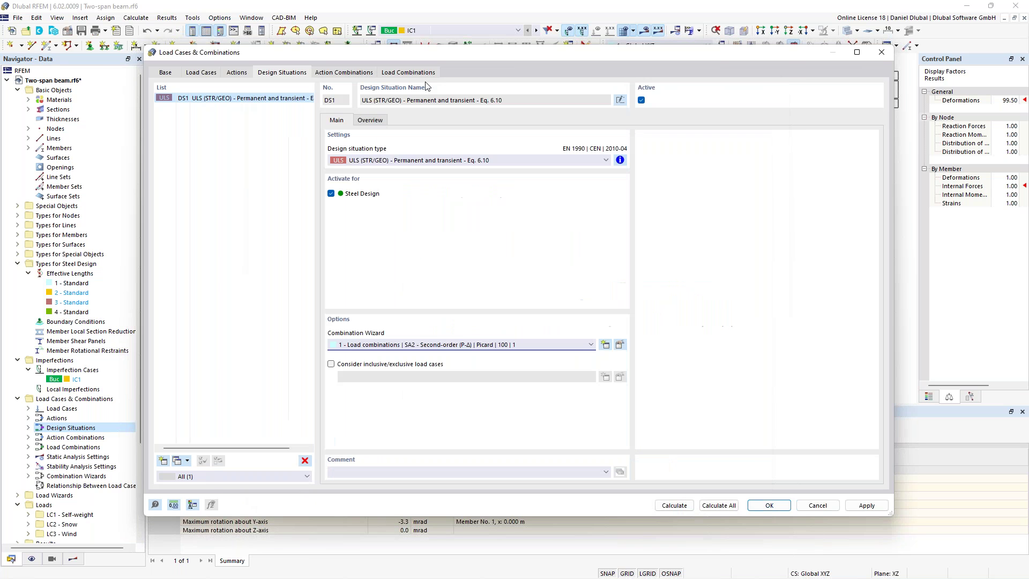
Step: Check the imperfection assigned to load combinations CO5 and CO6, and calculate everything
left_click(408, 73)
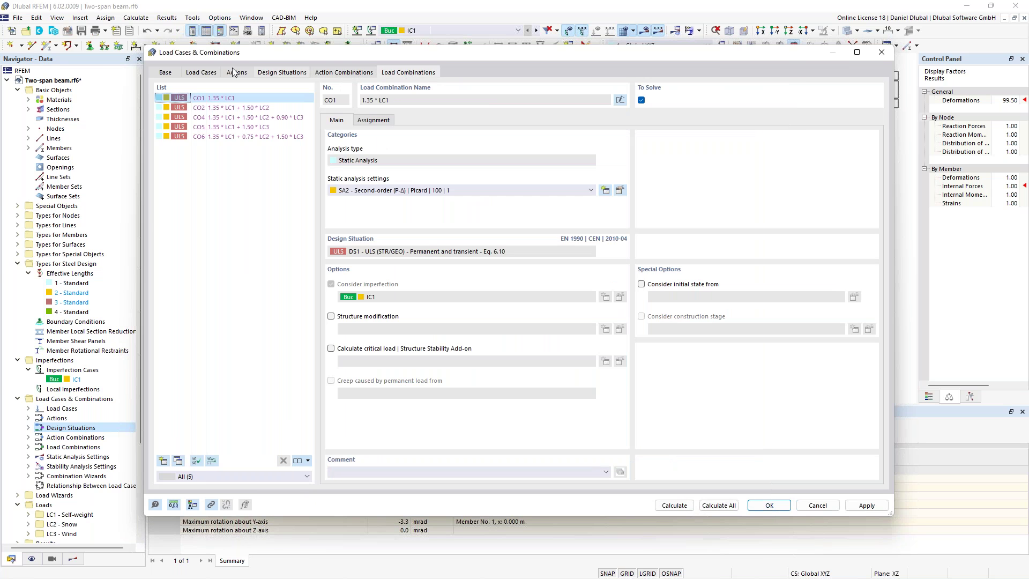
left_click(245, 128)
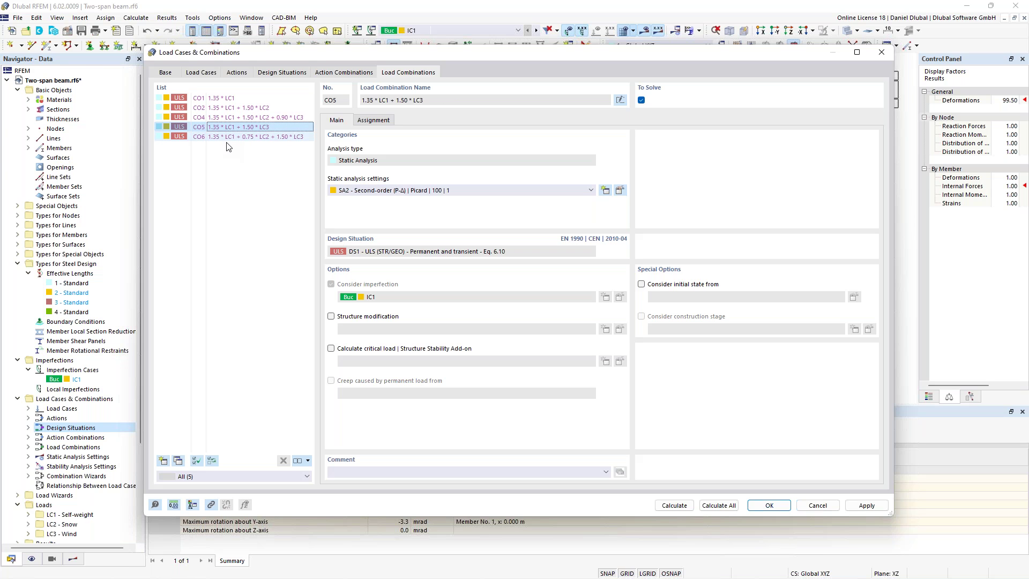
left_click(257, 137)
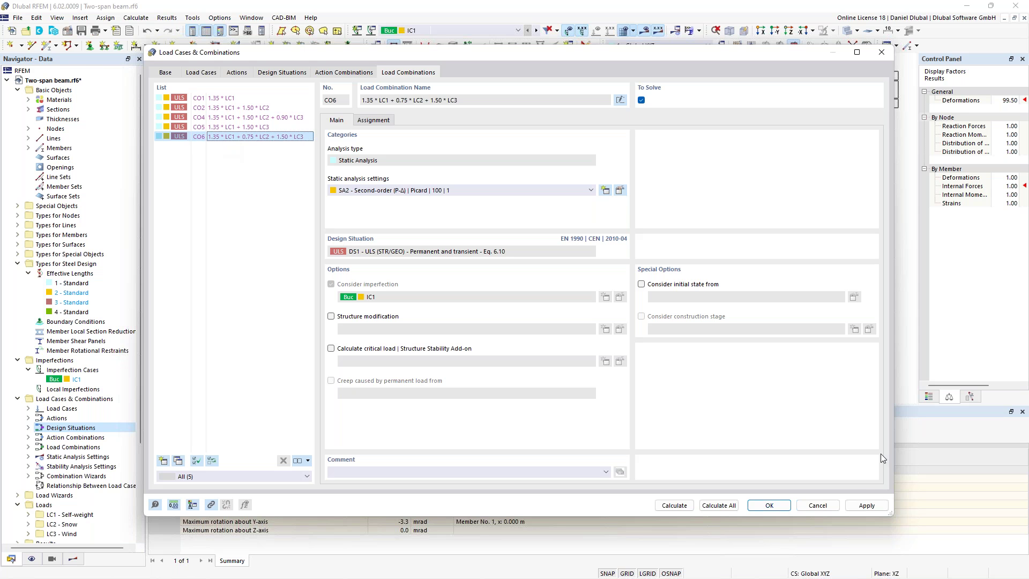
left_click(723, 507)
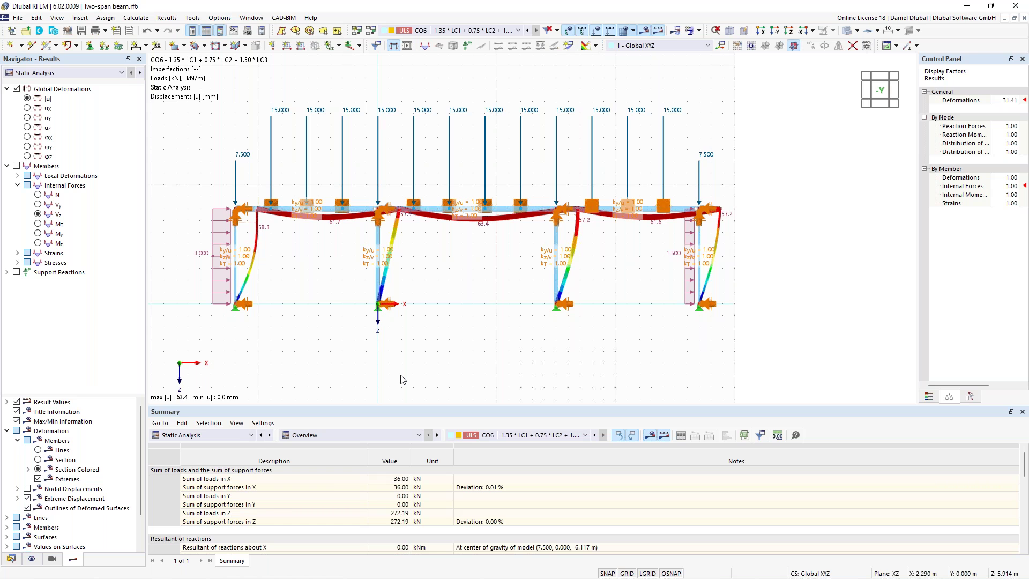
Step: Show the Steel Design ratios and select the lateral torsional buckling check acc. to 6.3.2 for the middle-span IPE 450 beam
left_click(214, 435)
left_click(203, 514)
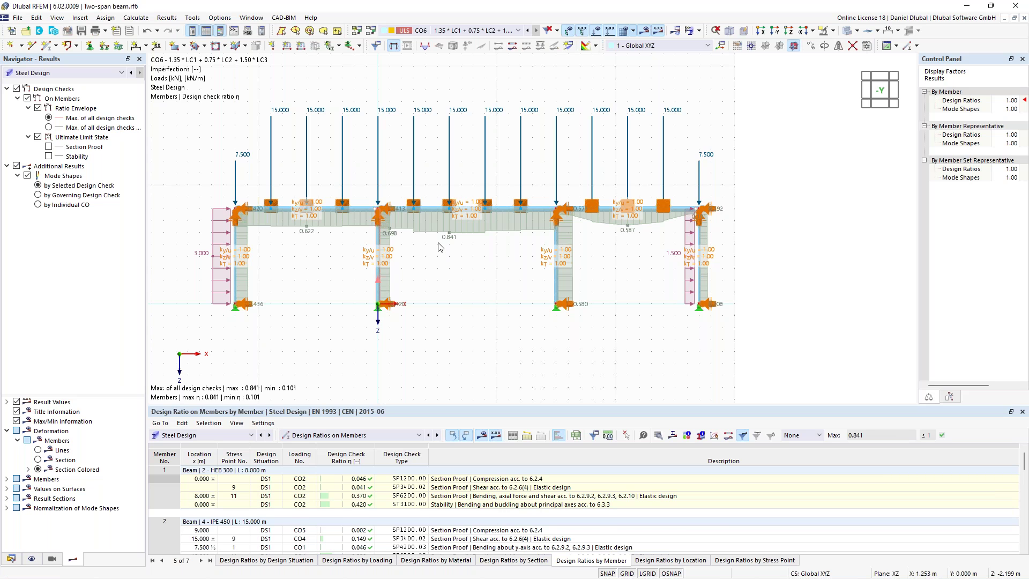
left_click(474, 210)
left_click(507, 513)
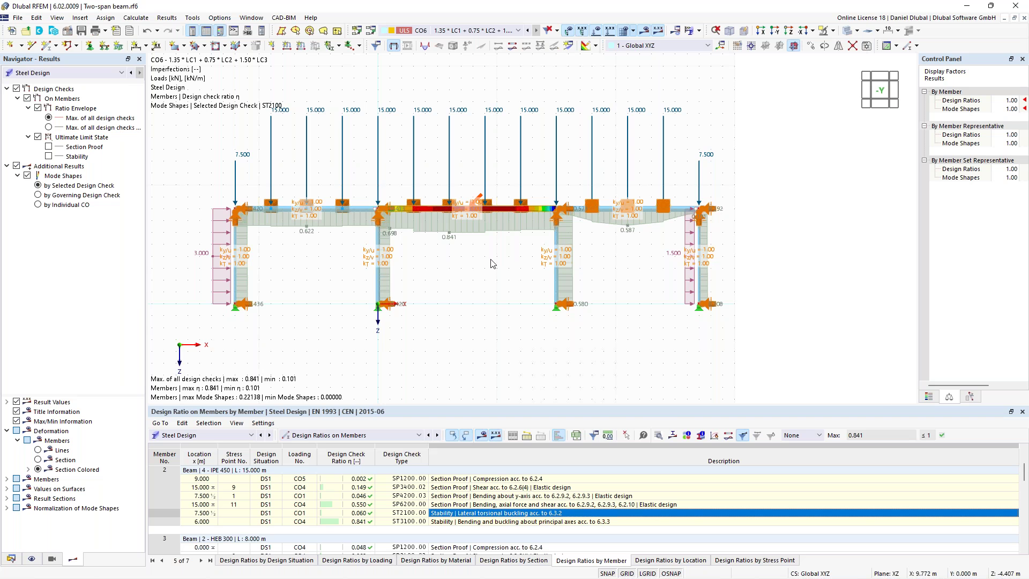
Step: Examine the design check details of ST2100 for the middle-span beam and close them
middle_click_drag(493, 264, 533, 301, "ctrl")
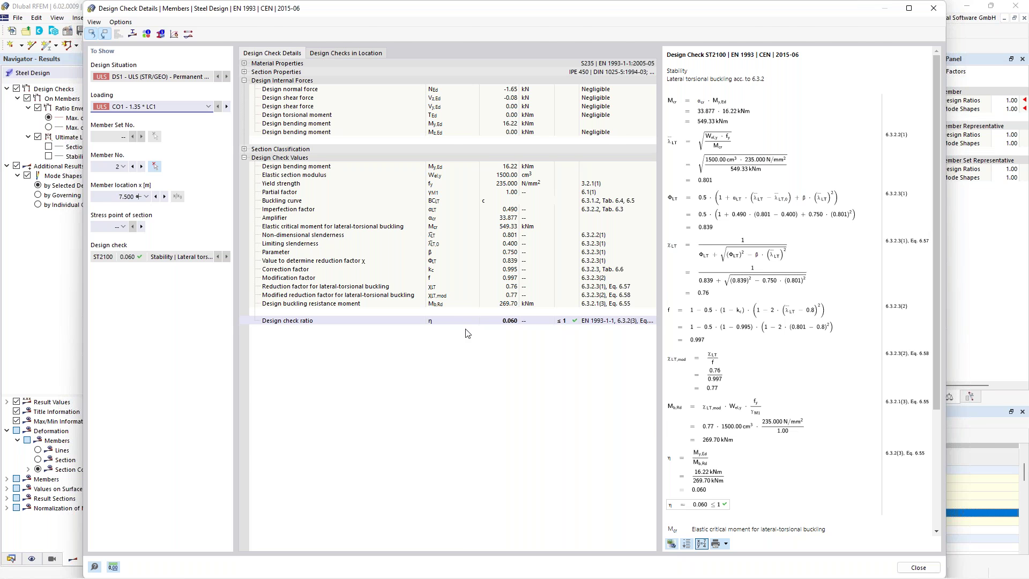
key("Escape")
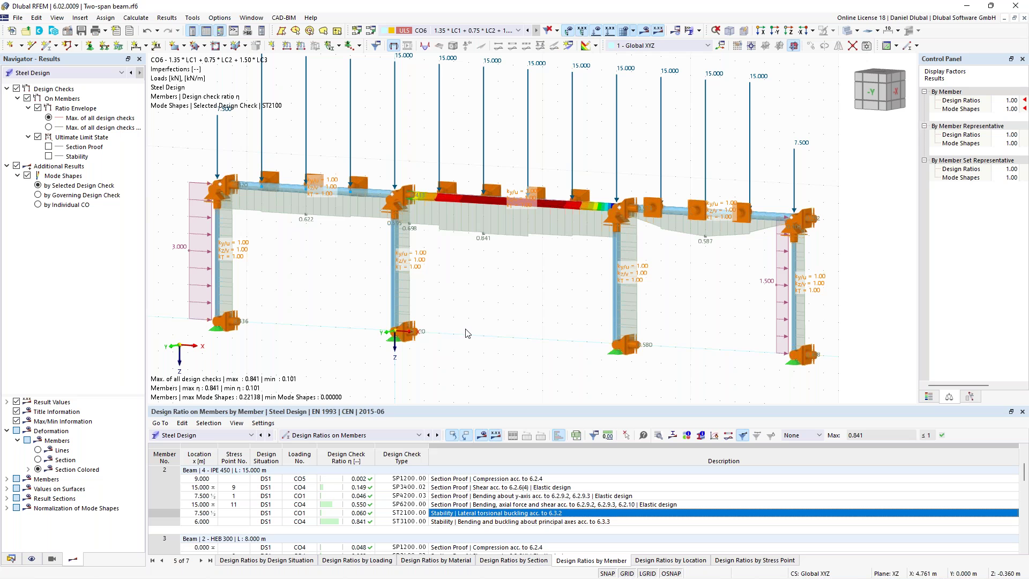
scroll(465, 333, "down", 3)
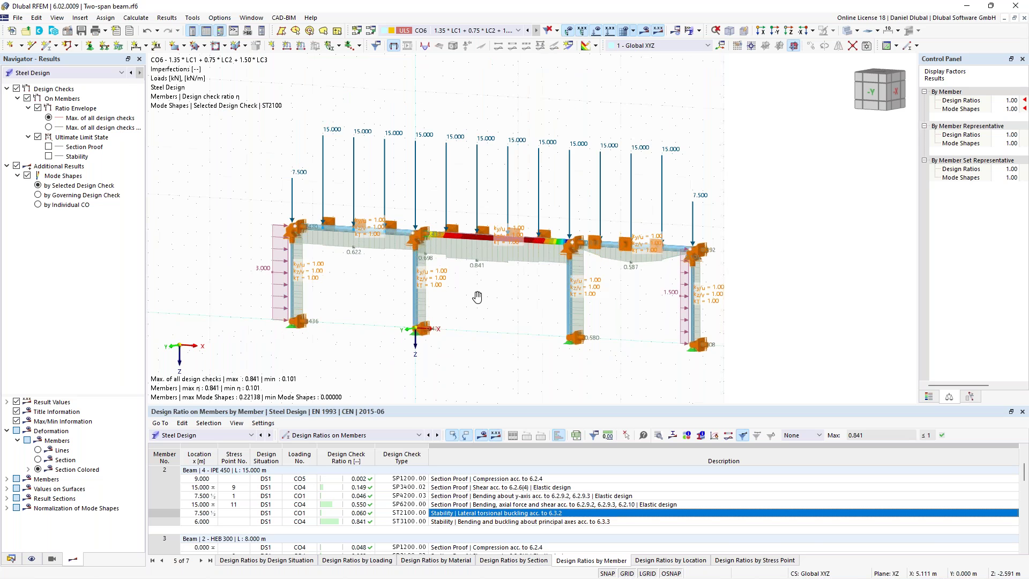